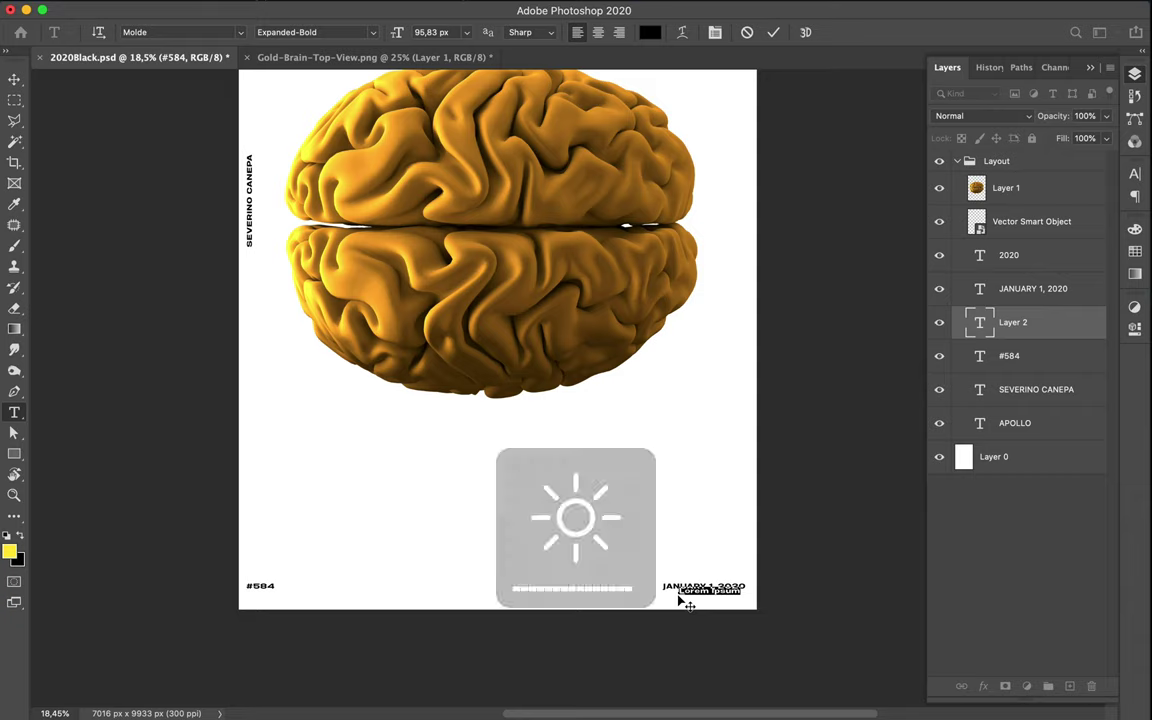
Delete the stray Lorem Ipsum text layer that overlaps the date at the poster's lower edge.
key(super+Return)
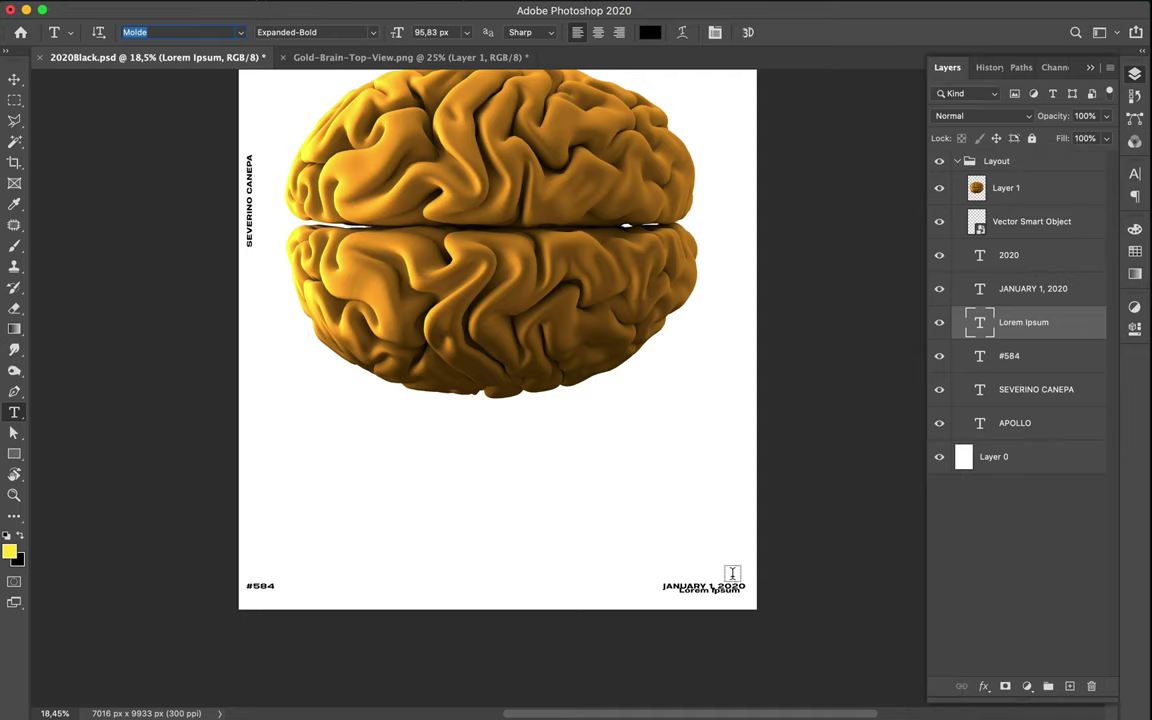
key(BackSpace)
key(Escape)
key(v)
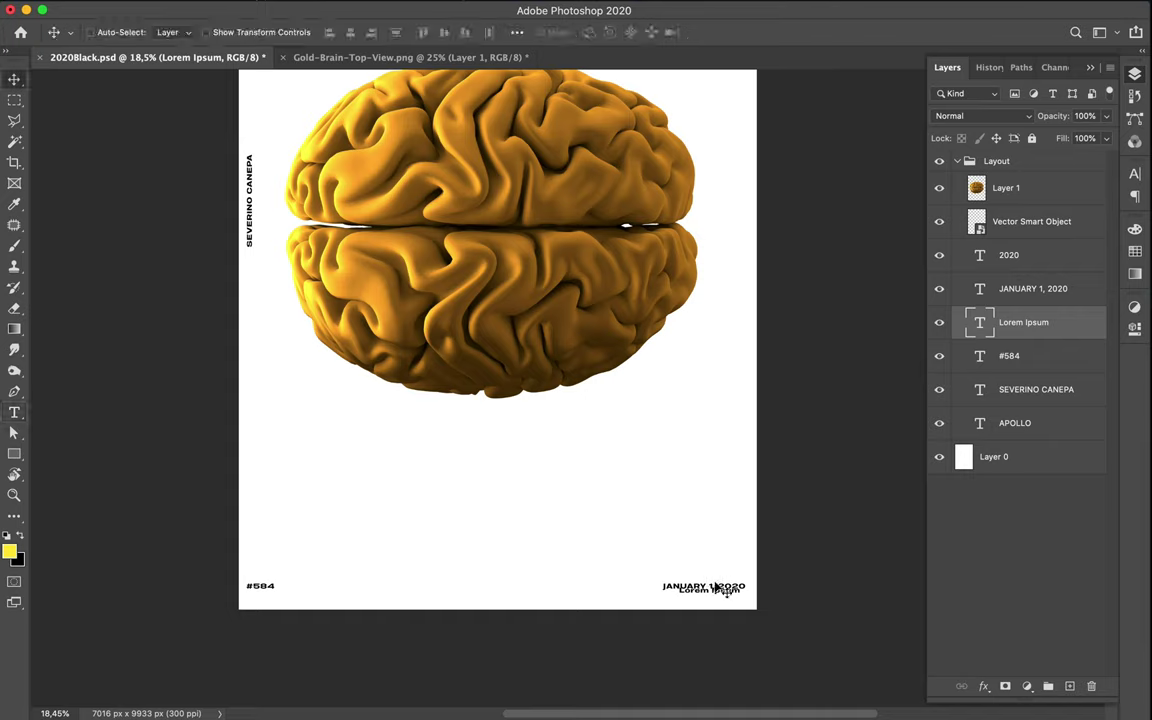
key(BackSpace)
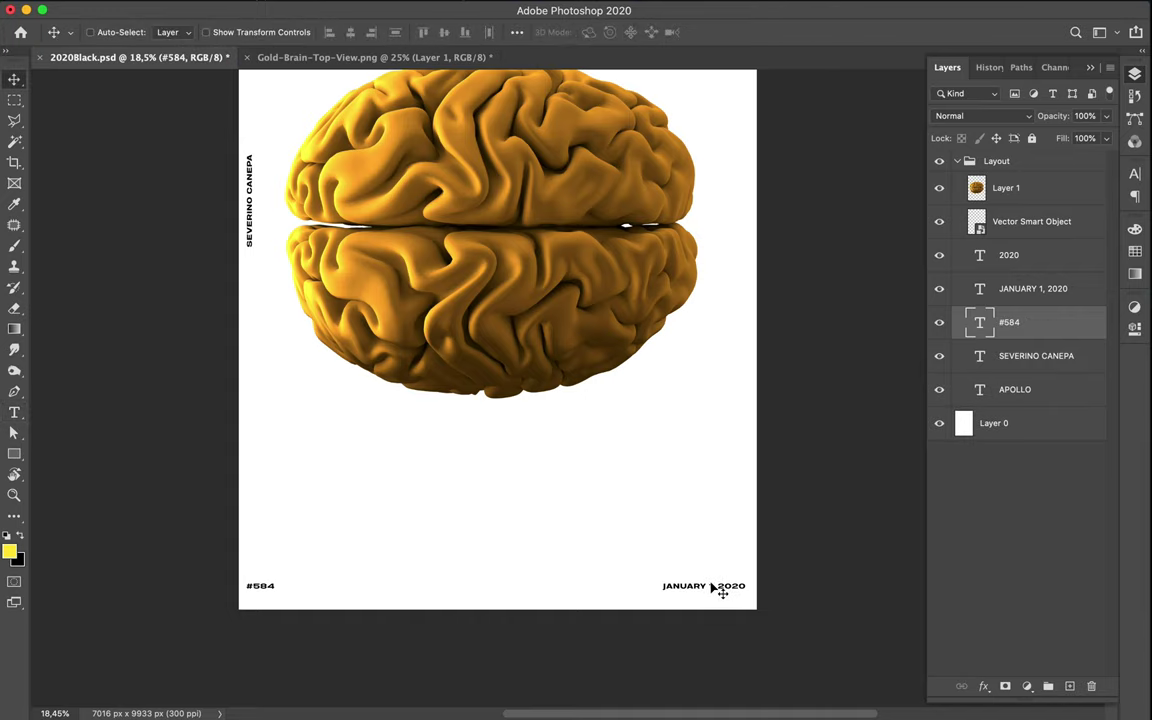
Change the date text in the poster's lower corner to AUGUST 6, 2020.
key(t)
double_click(696, 584)
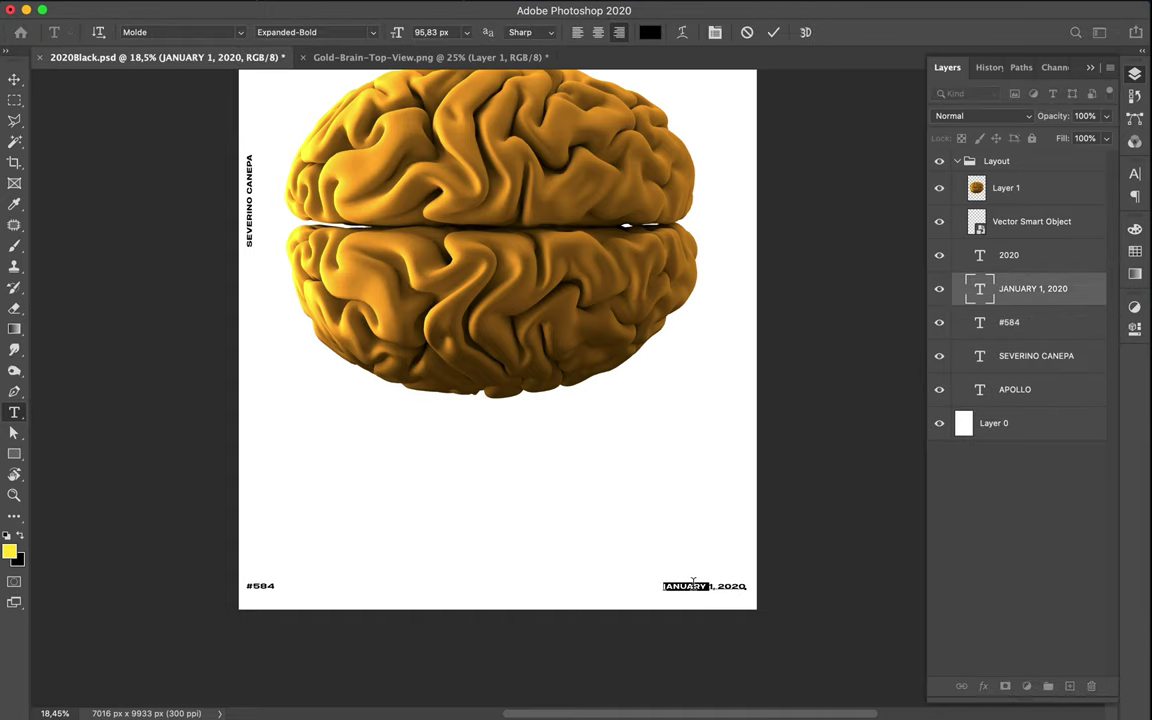
text(AUGUST)
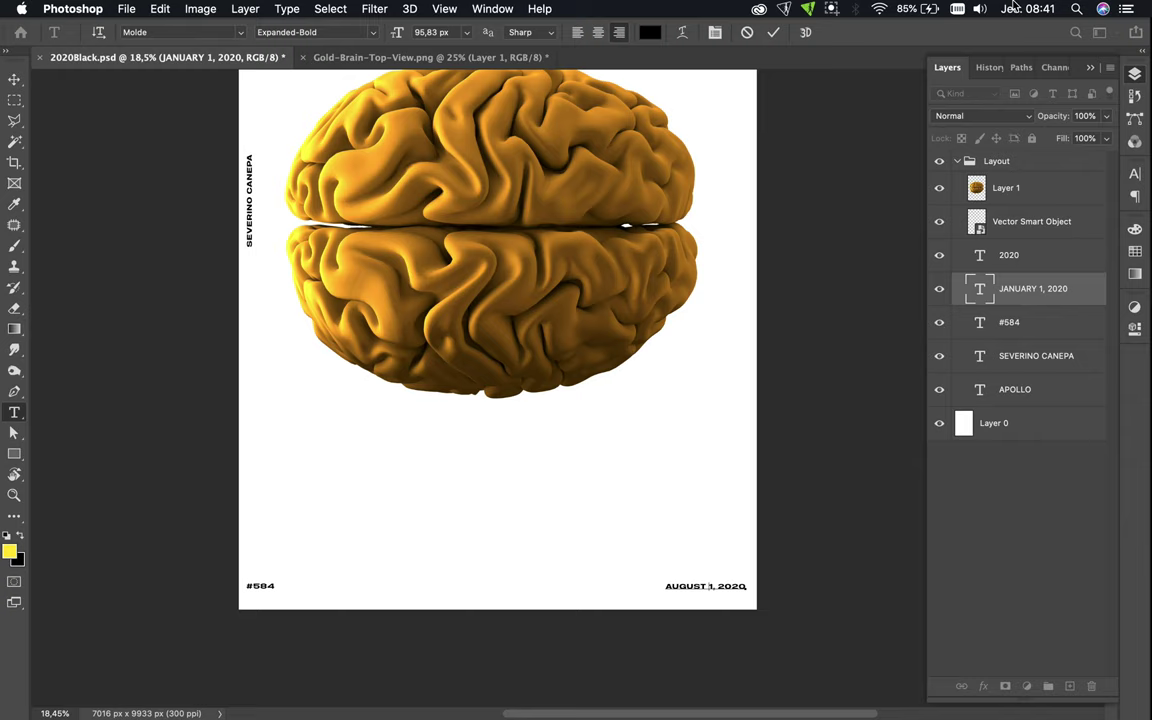
click(1013, 8)
click(756, 442)
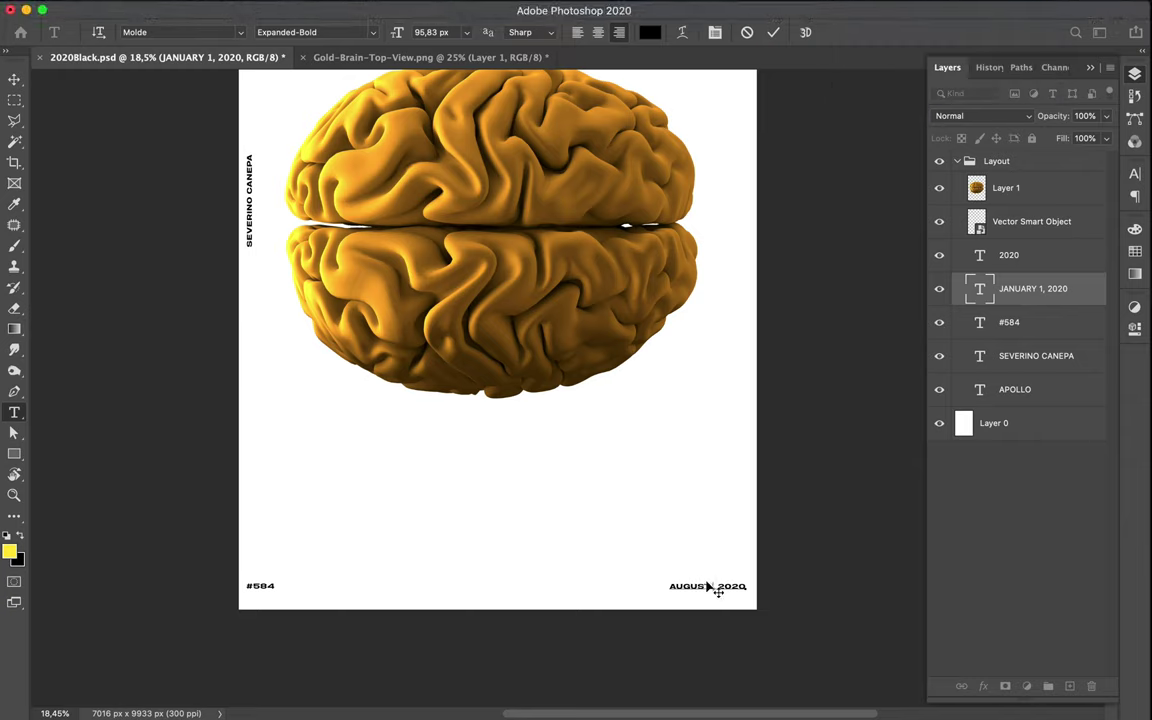
key(Delete)
text(6,)
click(798, 533)
Delete the separate 2020 text layer beneath APOLLO in the poster's upper corner.
scroll(576, 382, up, 5)
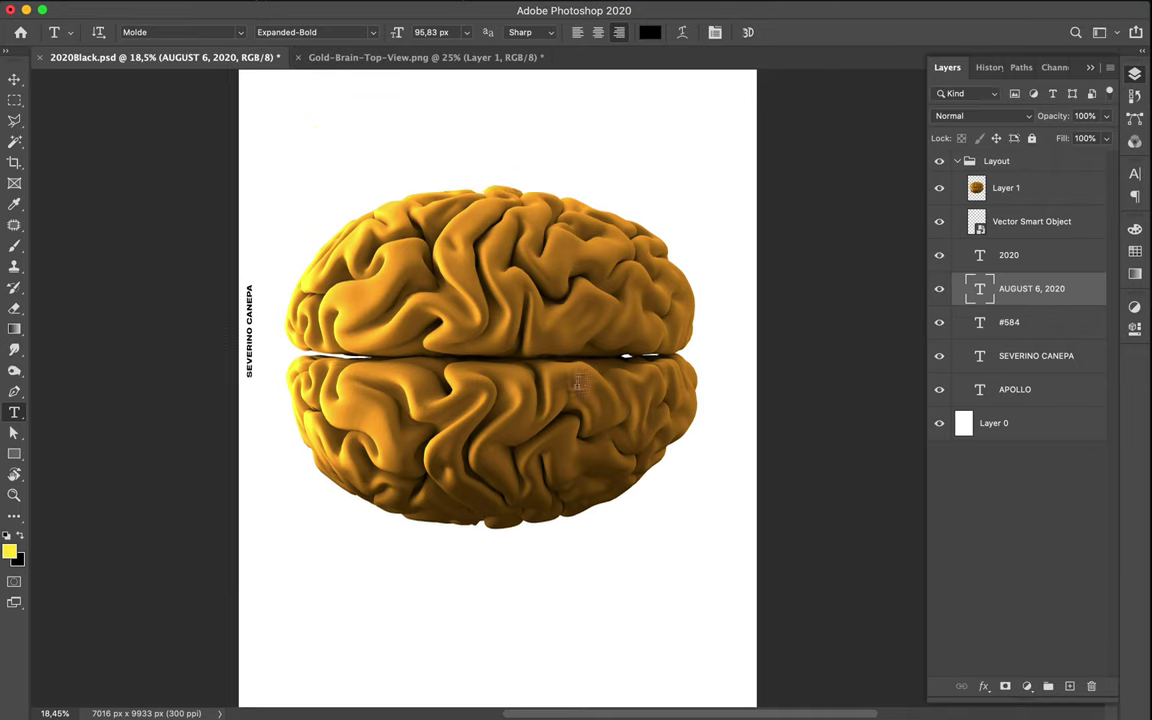
scroll(576, 382, up, 3)
key(v)
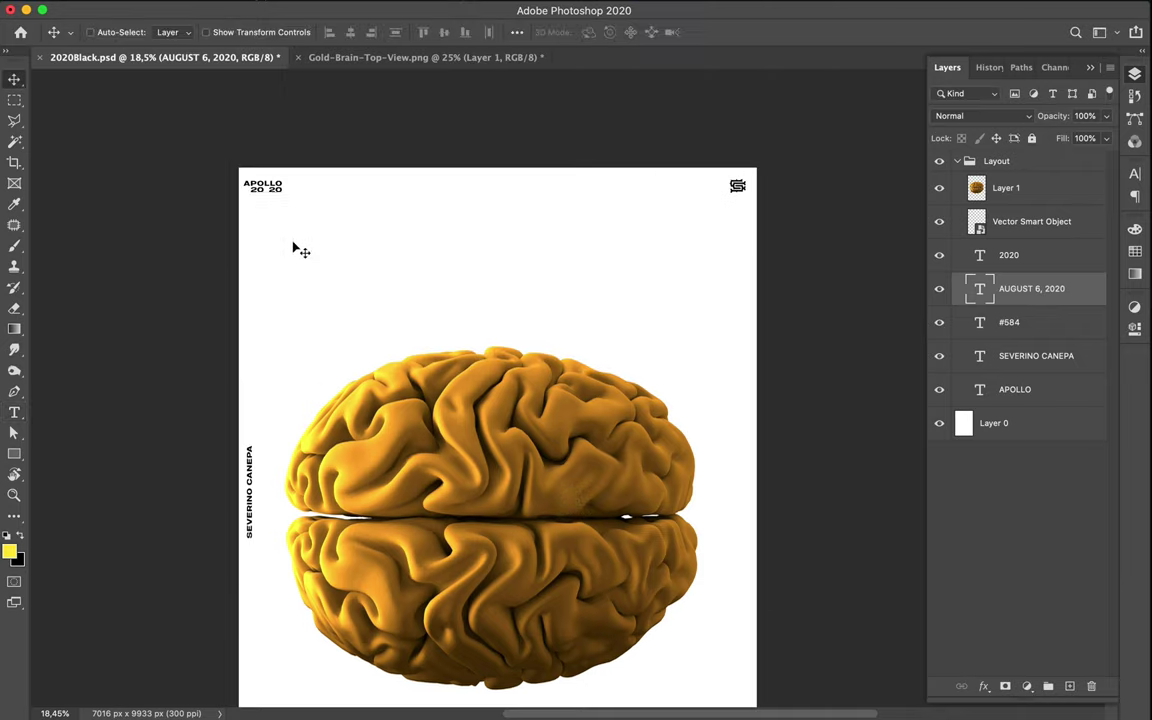
click(277, 198)
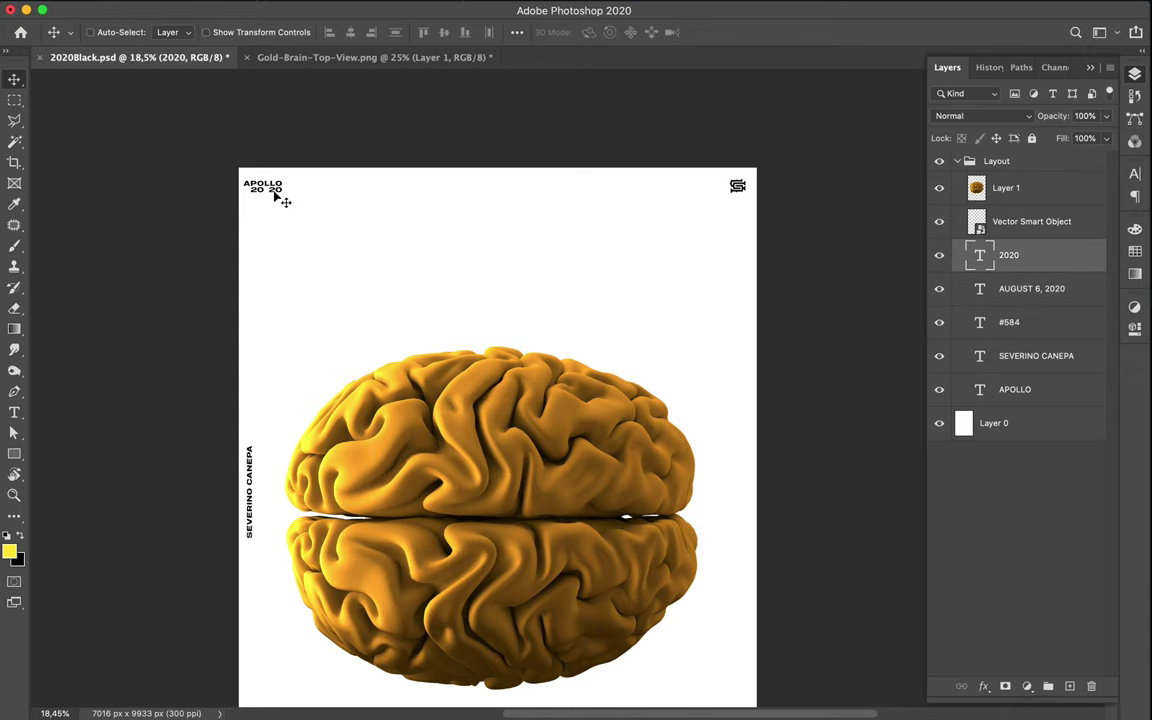
key(Delete)
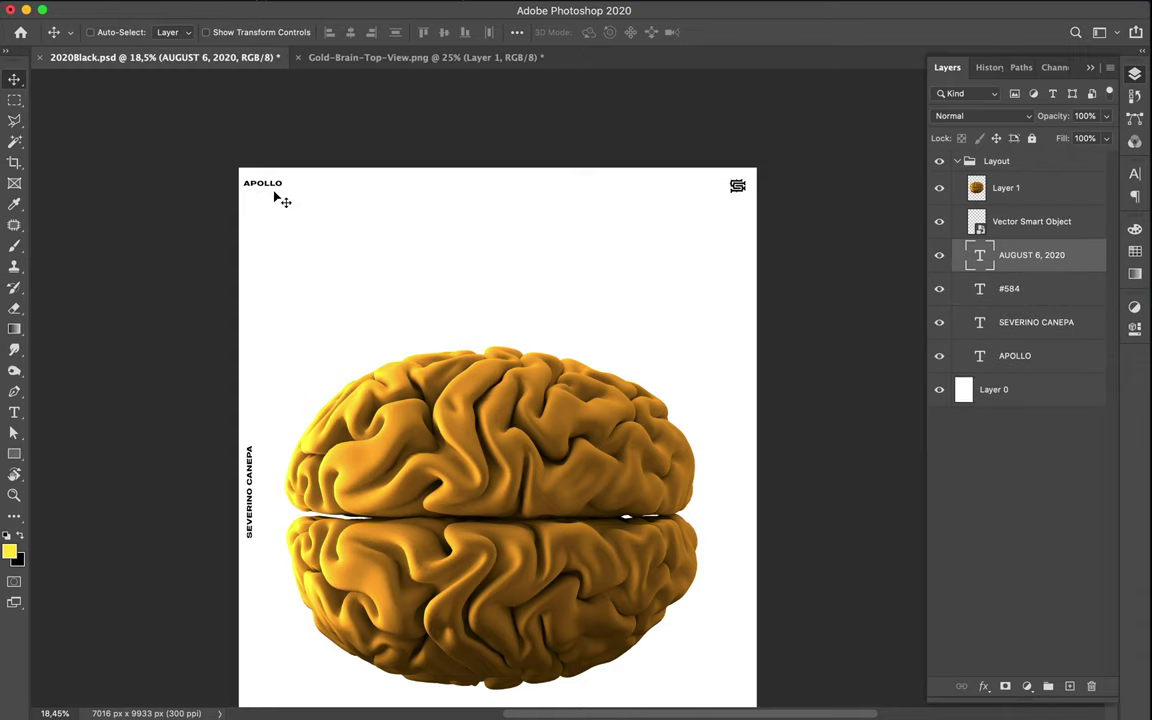
Extend the APOLLO text so that it reads APOLLO 2020 on one line.
key(t)
click(283, 184)
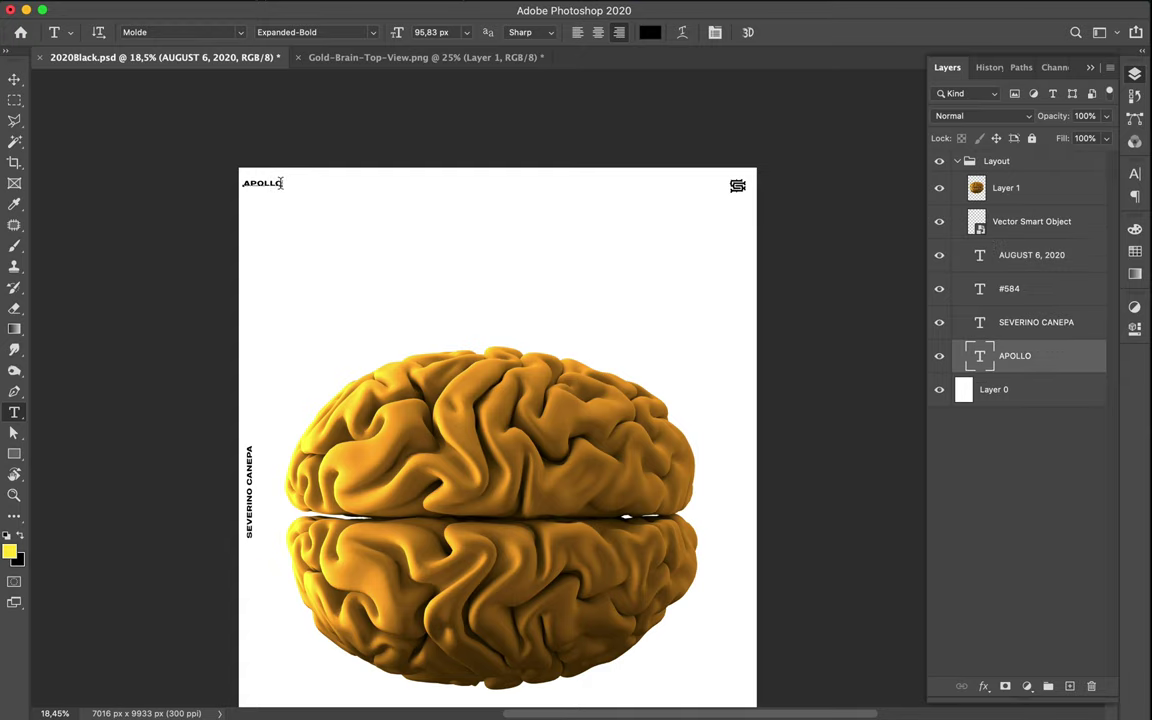
text(2020)
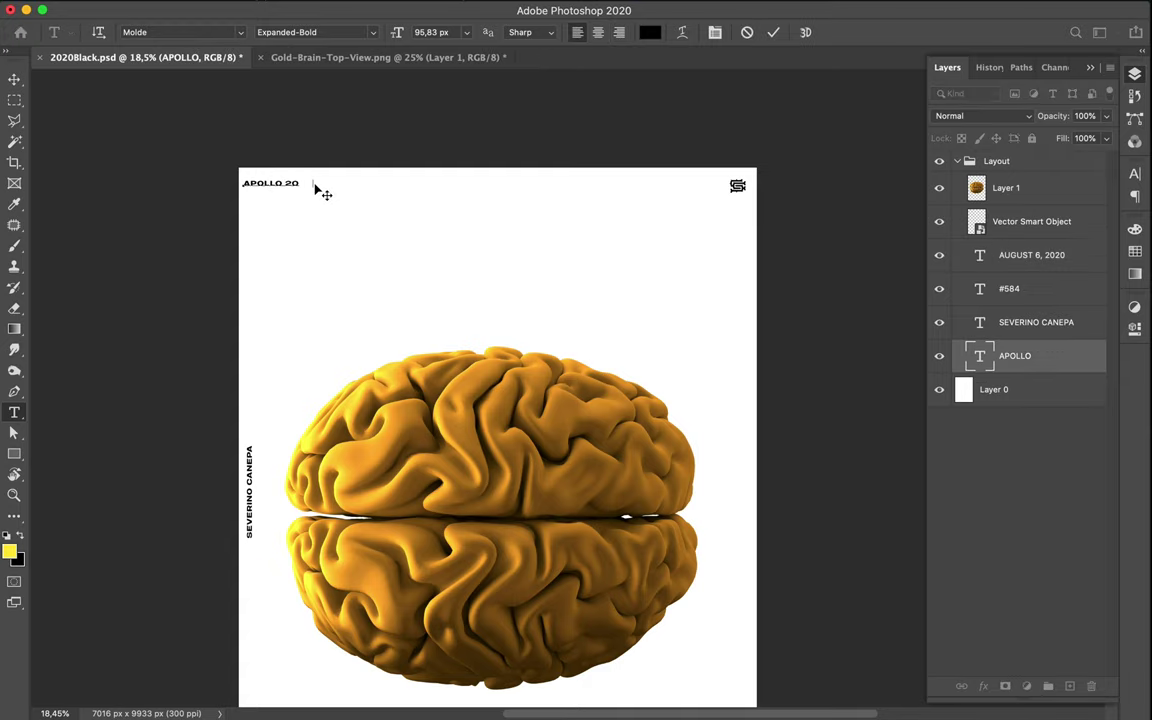
click(316, 188)
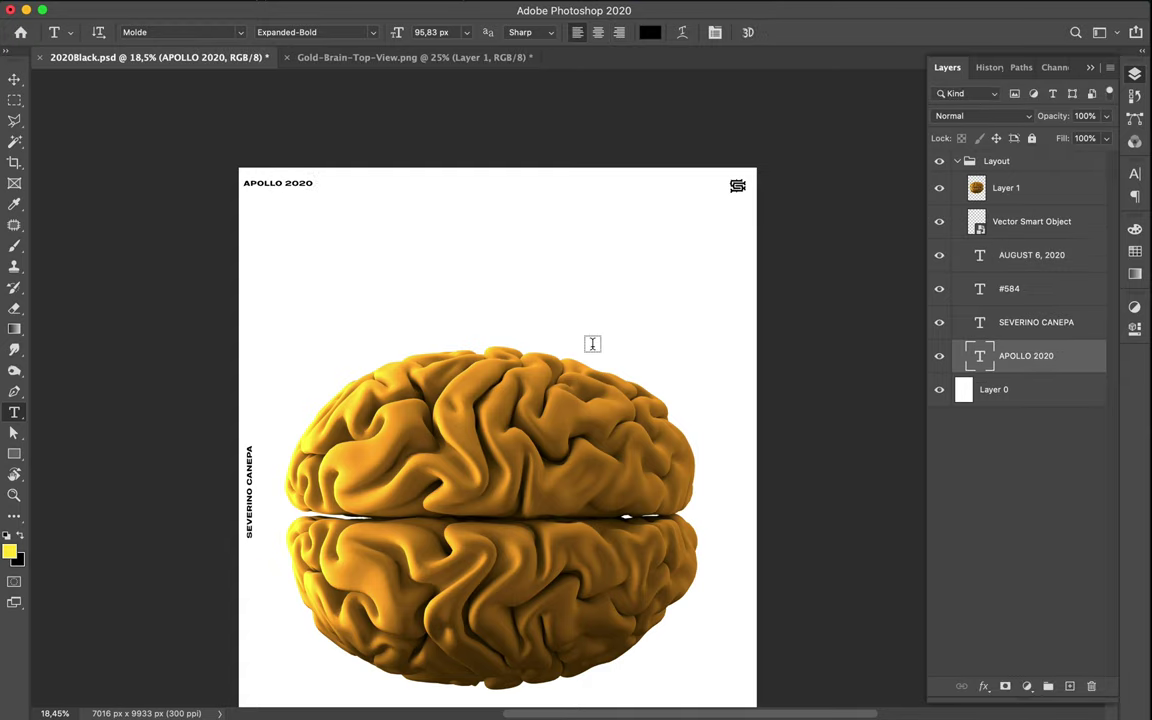
Move the brain image layer out of the Layout group, directly above the white background layer.
scroll(590, 340, down, 3)
key(v)
scroll(597, 357, down, 3)
scroll(600, 357, down, 2)
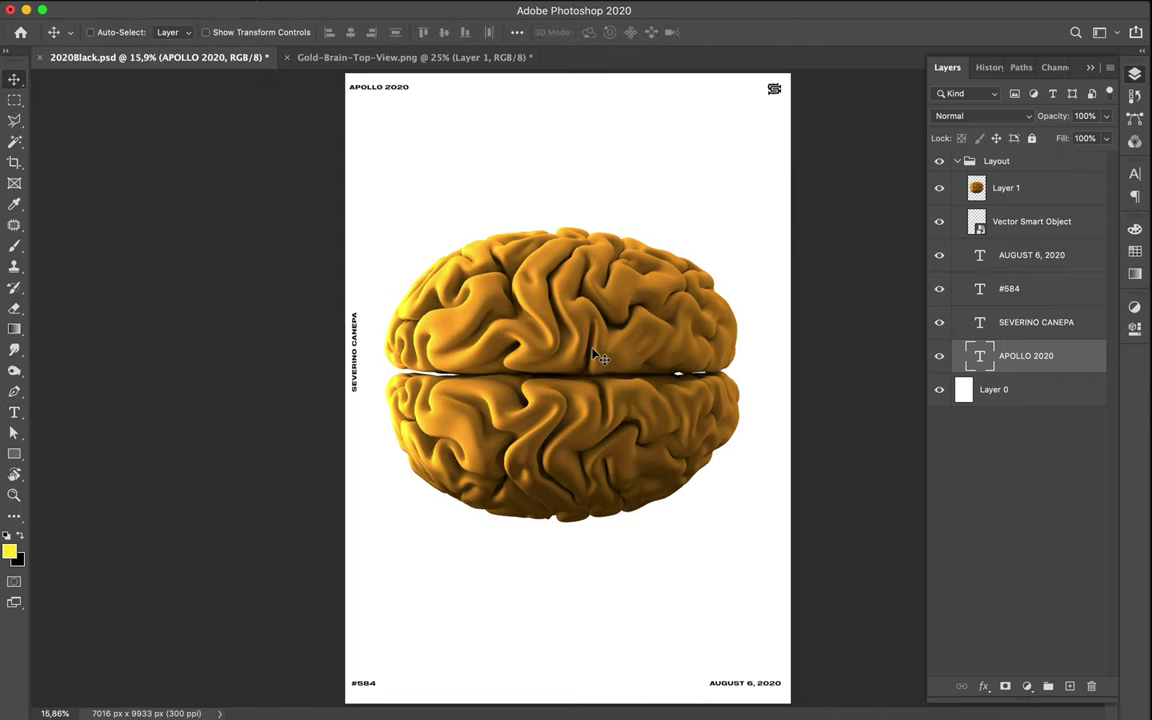
key(super)
super+click(596, 354)
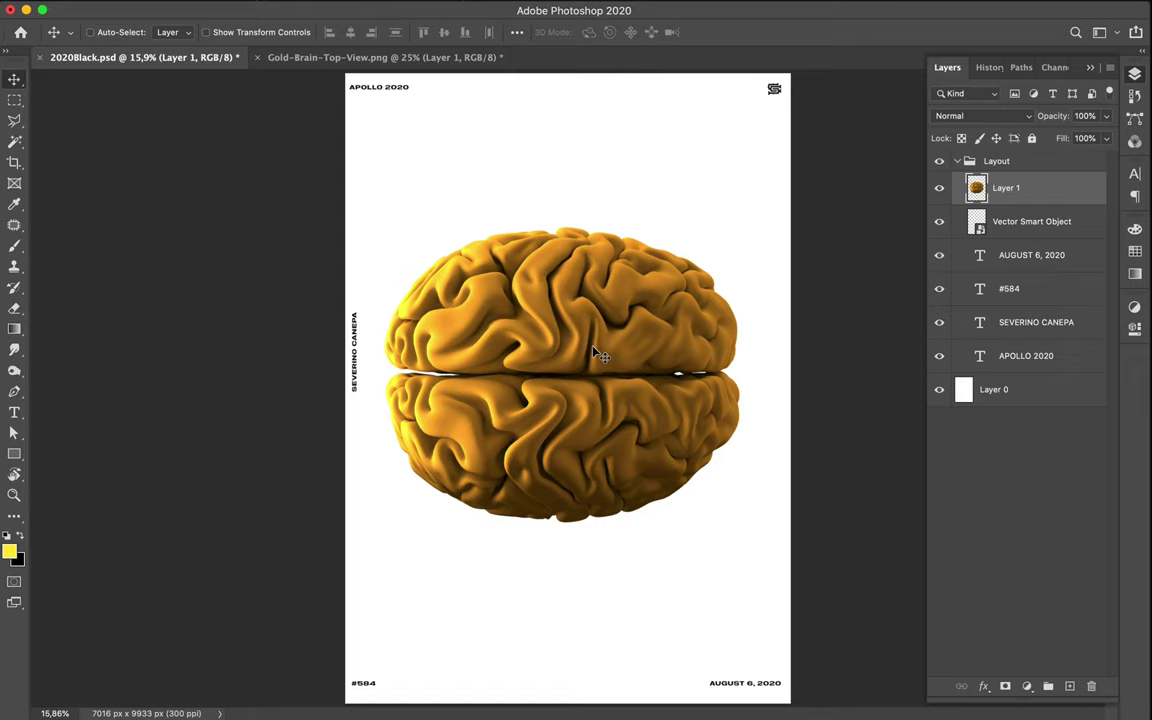
drag(1043, 184, 1049, 379)
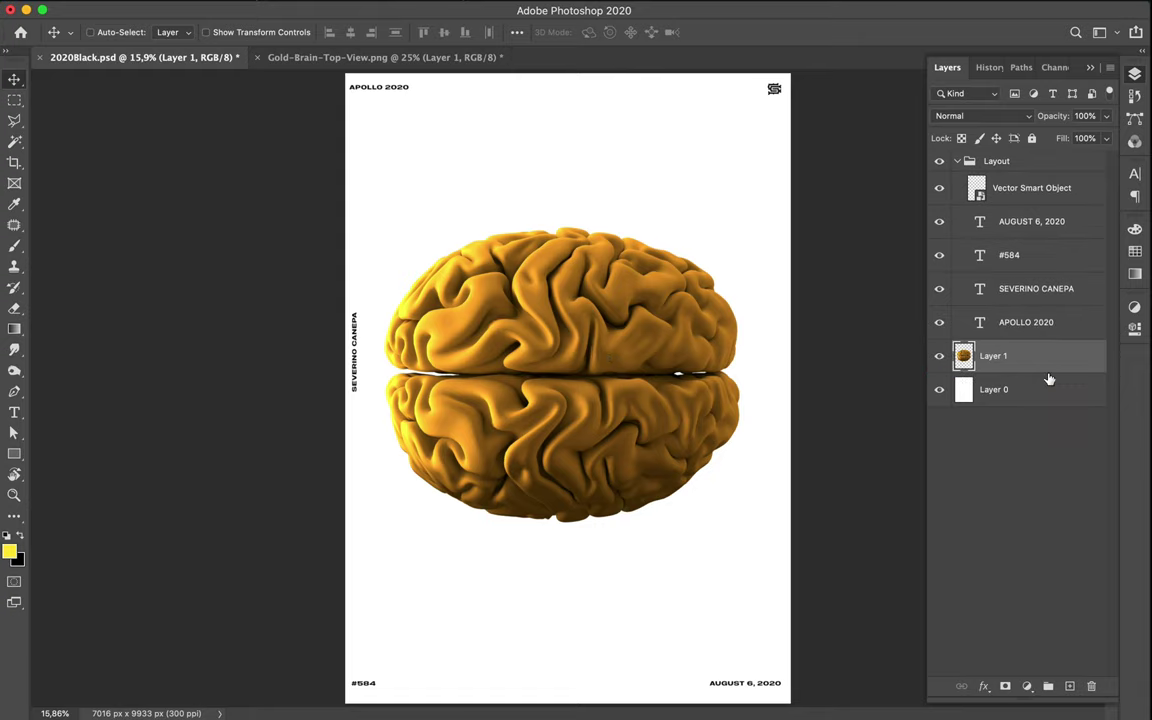
Rotate the brain image by -90 degrees so it stands upright, and shift it slightly to centre it on the poster.
key(super)
key(super)
key(super)
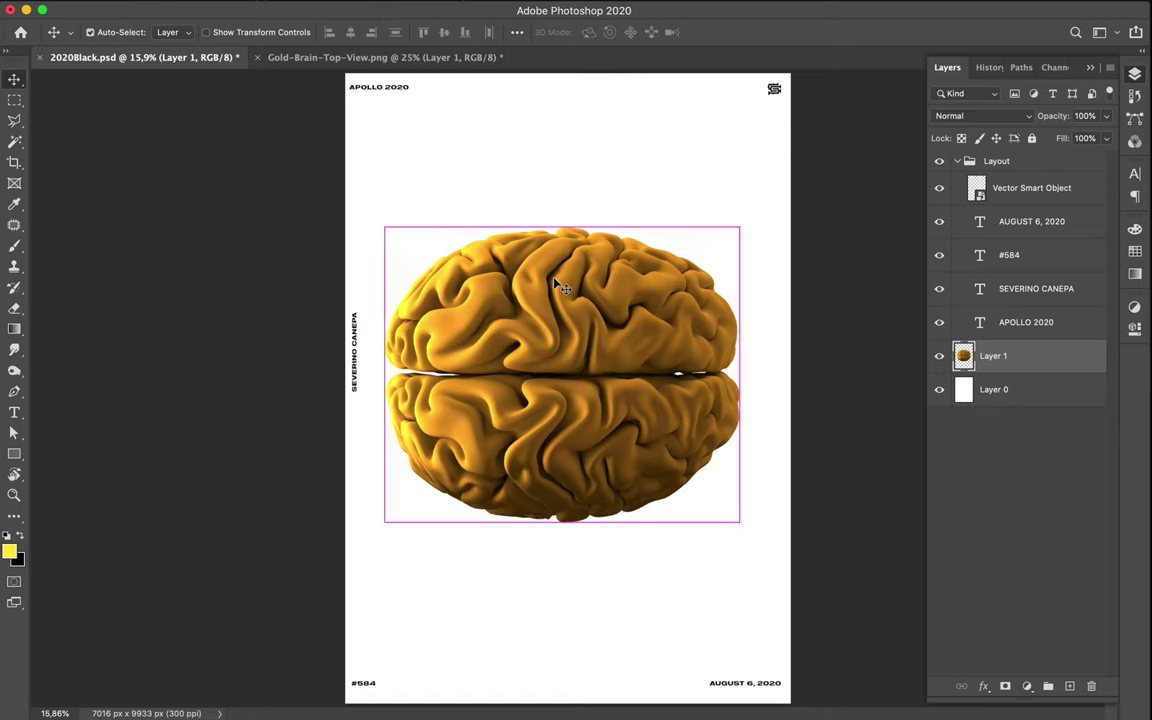
key(super+t)
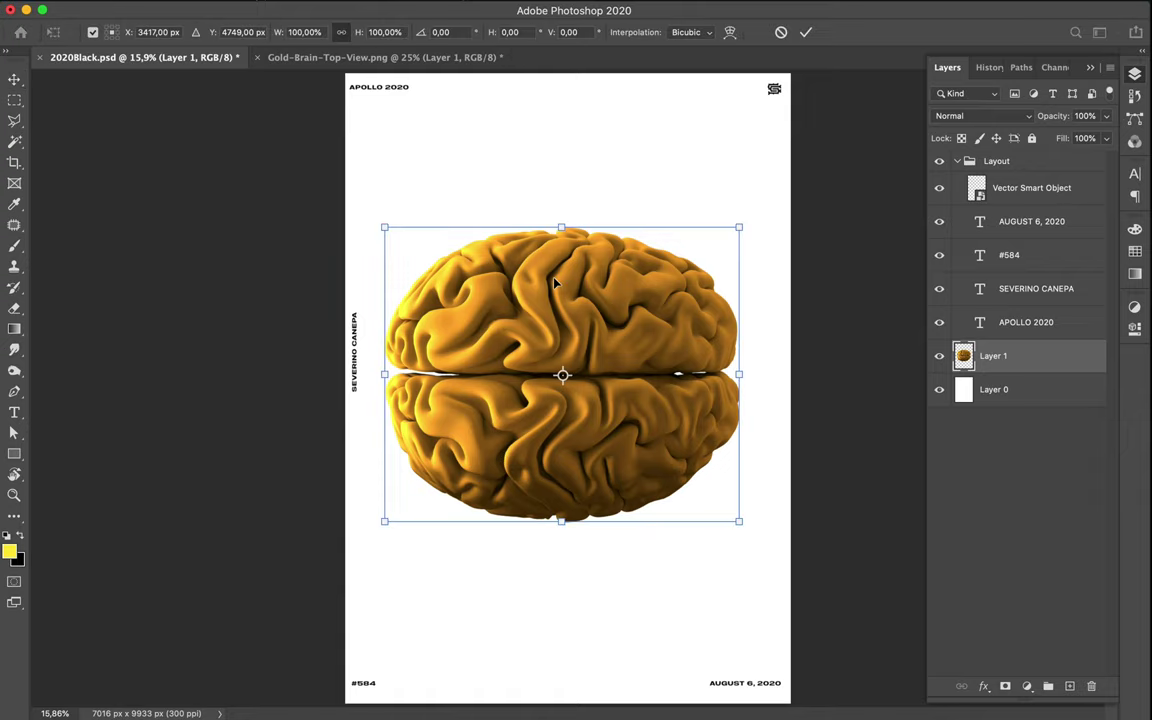
drag(754, 213, 455, 250)
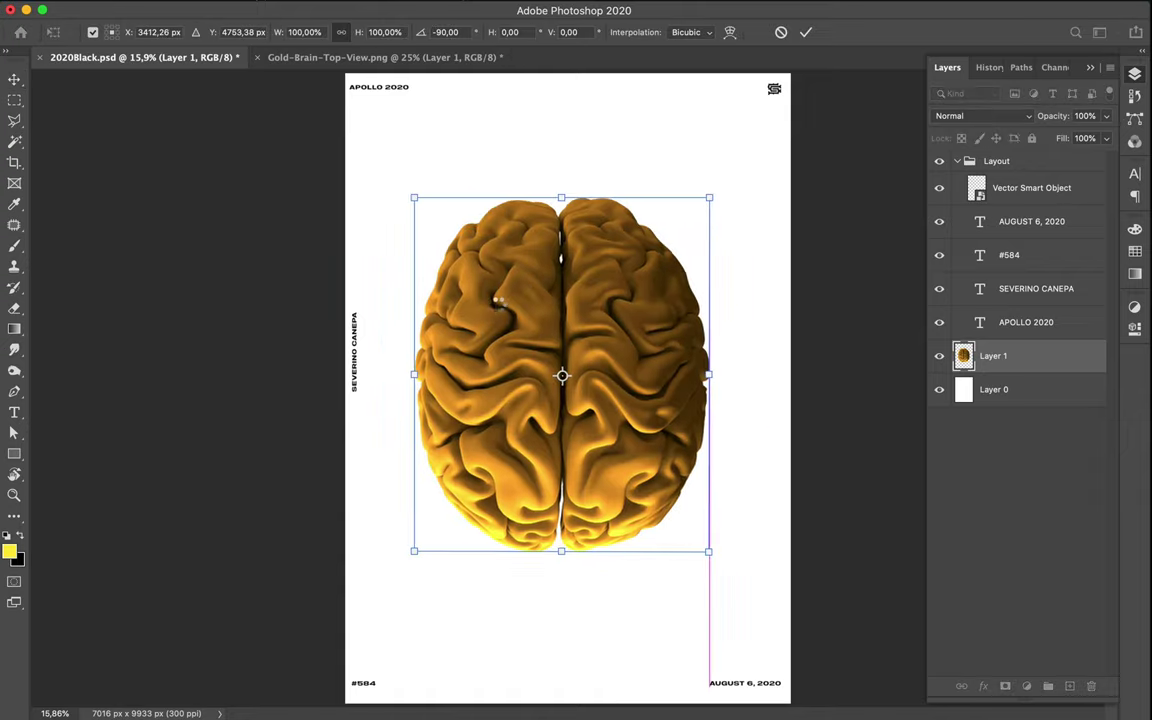
key(Return)
drag(514, 314, 533, 318)
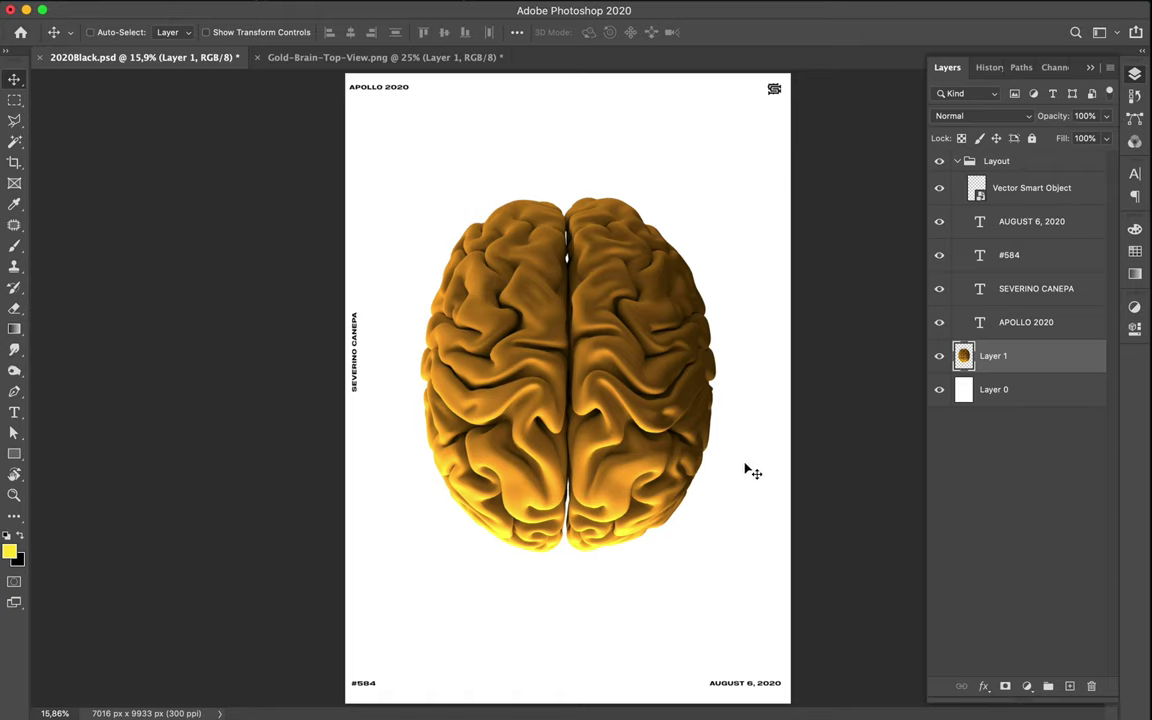
Add a text layer reading GOLD in Molde Expanded-Bold above the brain's upper-left side.
key(t)
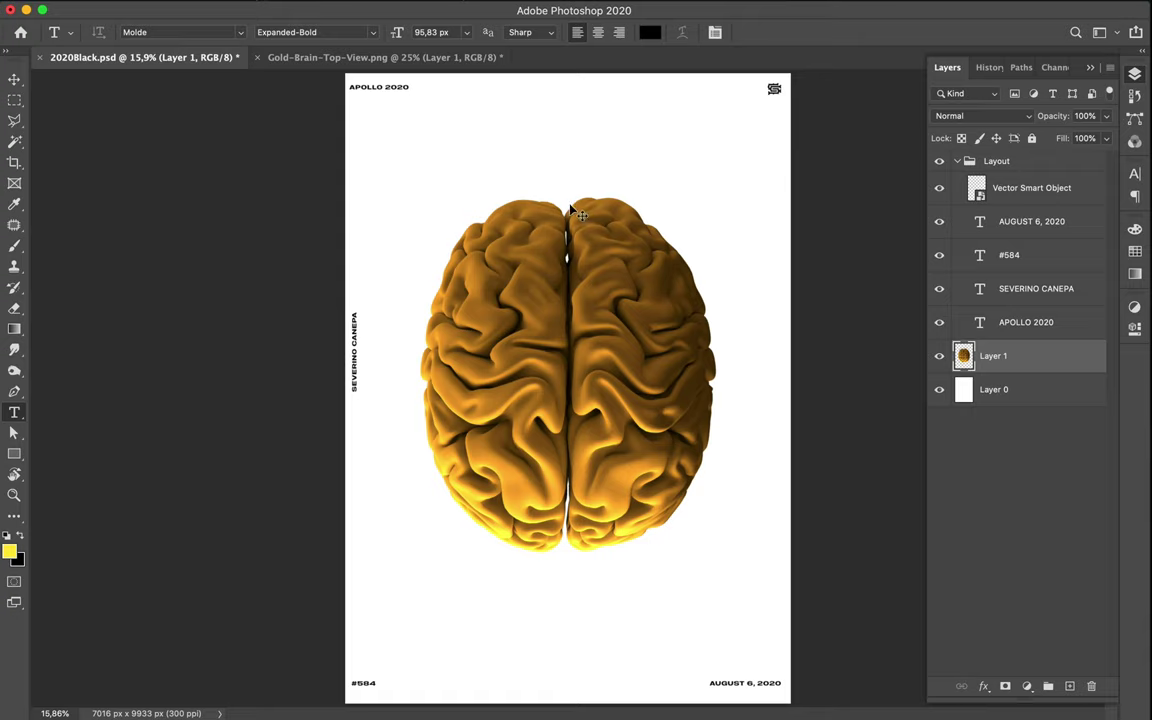
click(418, 177)
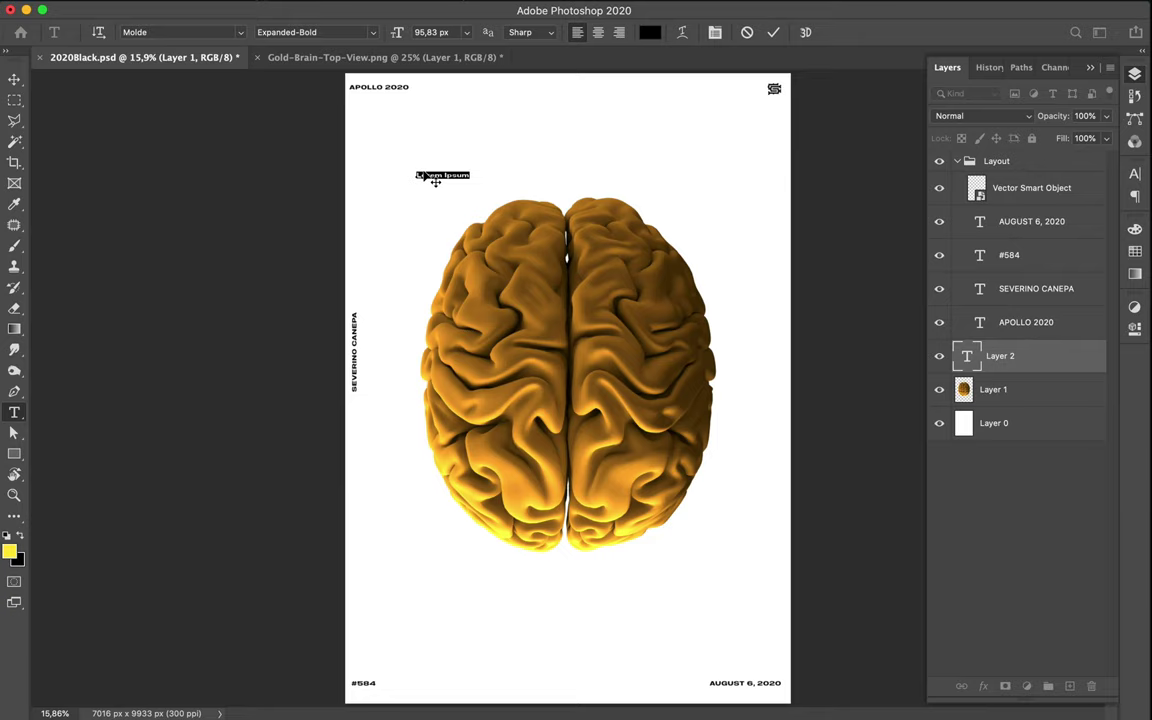
text(L)
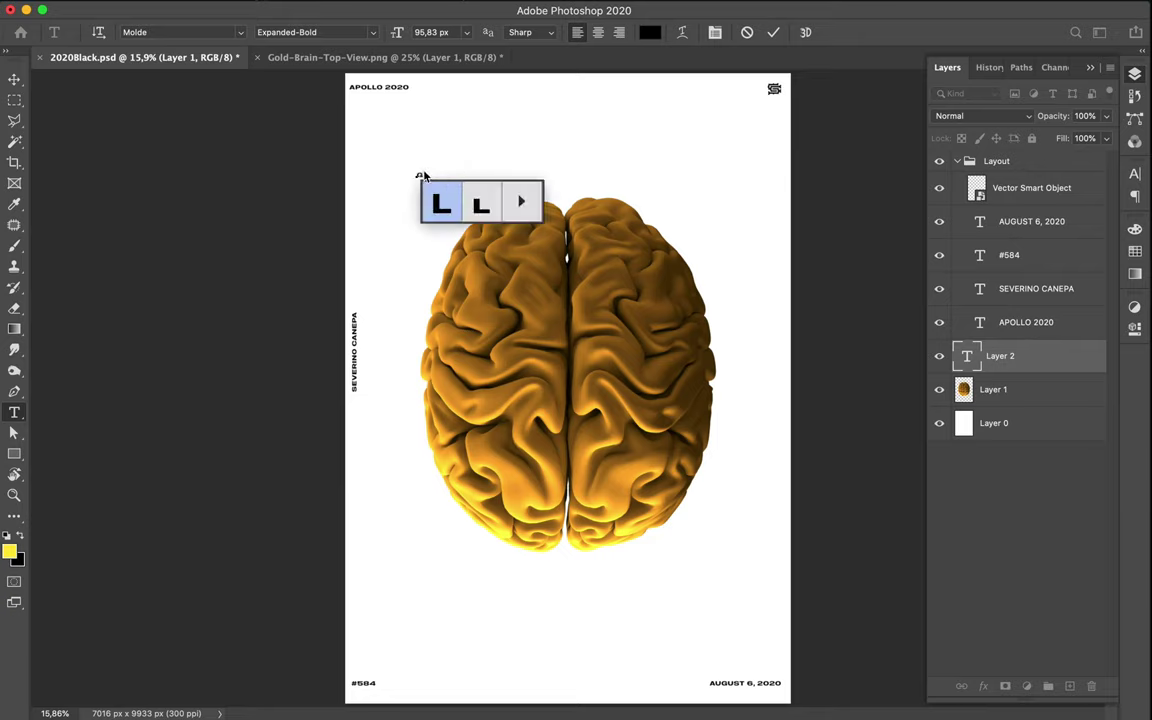
text(LLL)
text(OLO)
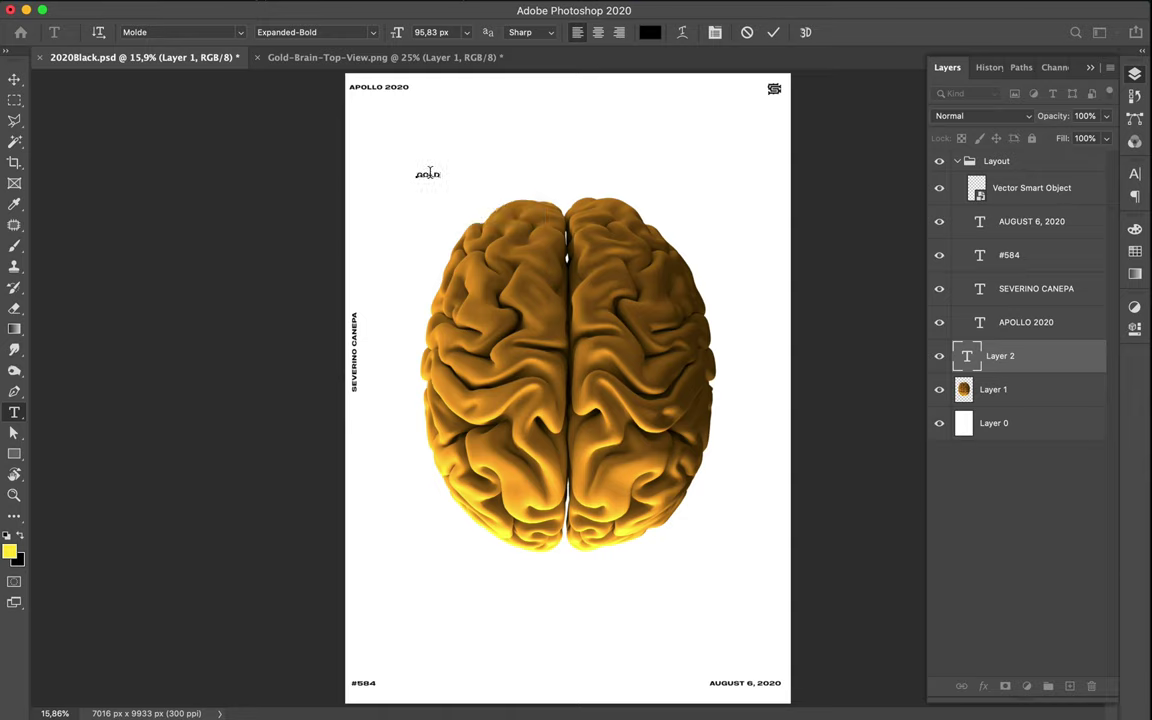
key(BackSpace)
key(BackSpace)
key(BackSpace)
key(BackSpace)
key(BackSpace)
key(BackSpace)
text(GOLD)
key(super+Return)
Duplicate the GOLD text just below the original and change the copy's wording to BRAIN.
key(v)
drag(432, 178, 435, 212)
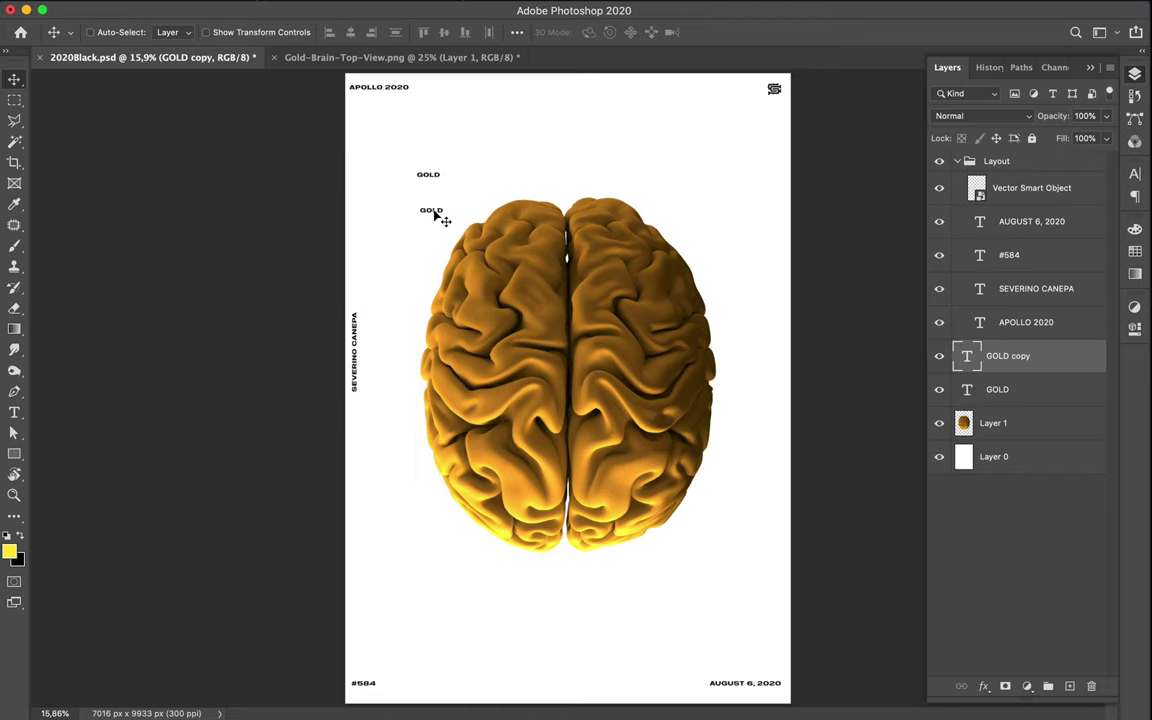
double_click(432, 208)
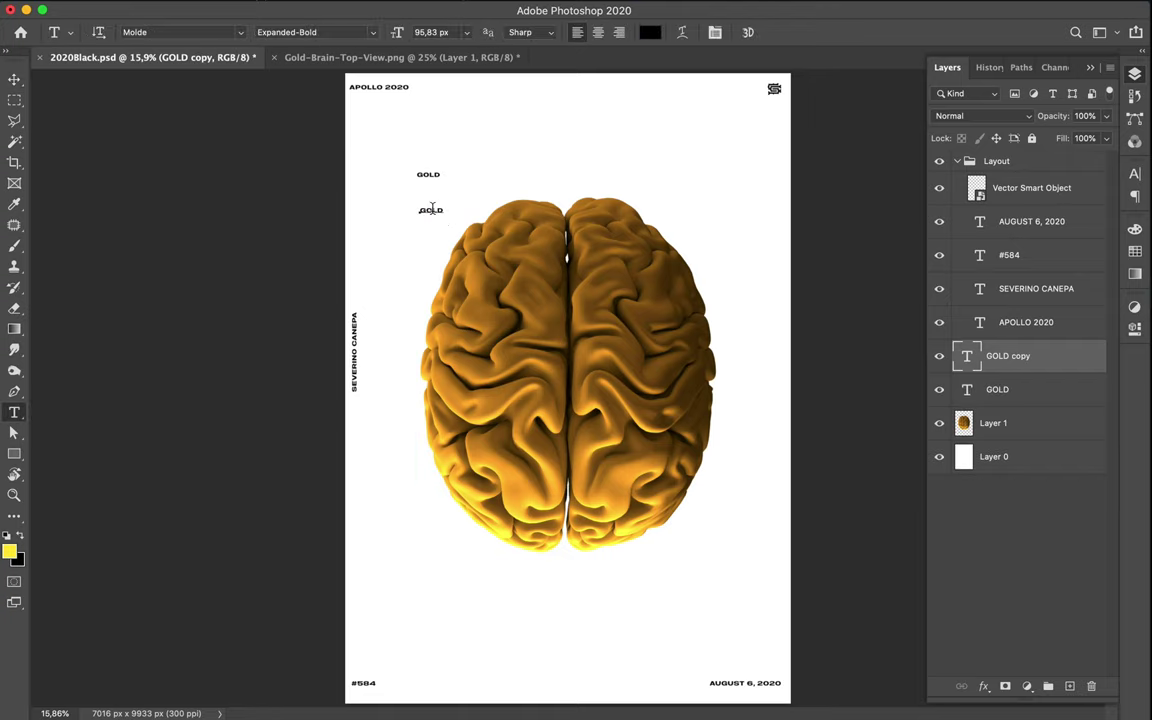
click(432, 209)
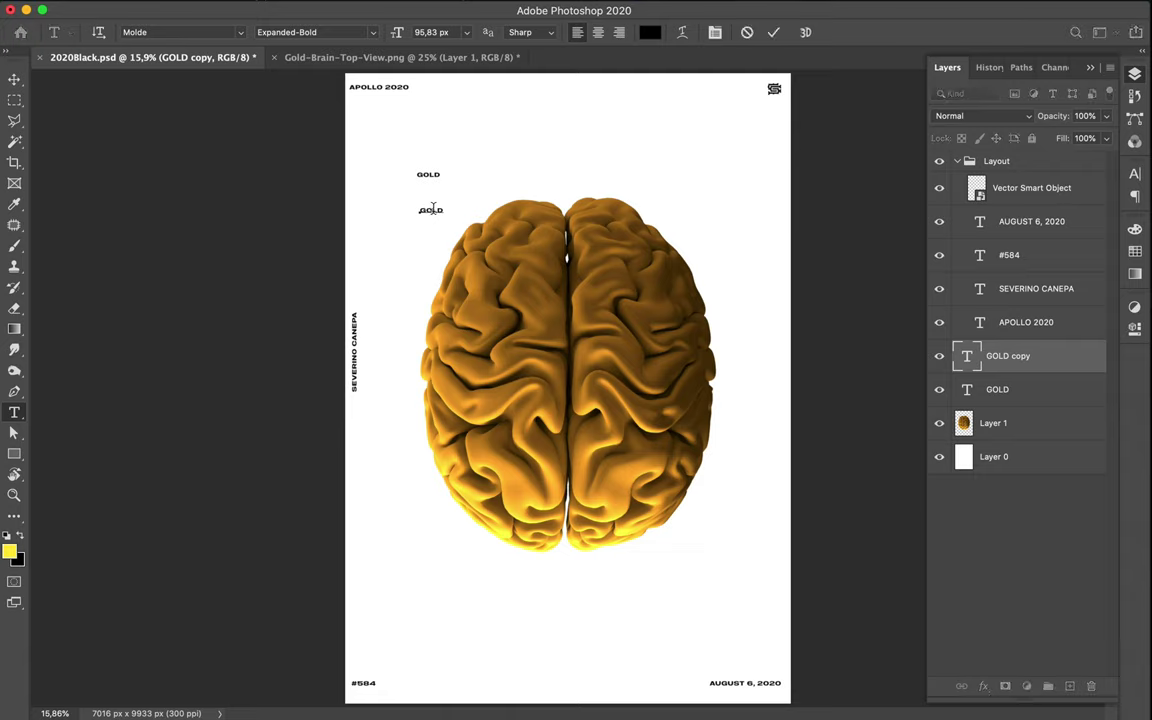
double_click(432, 209)
click(435, 208)
key(BackSpace)
key(BackSpace)
key(BackSpace)
key(BackSpace)
text(BRAIN)
key(Escape)
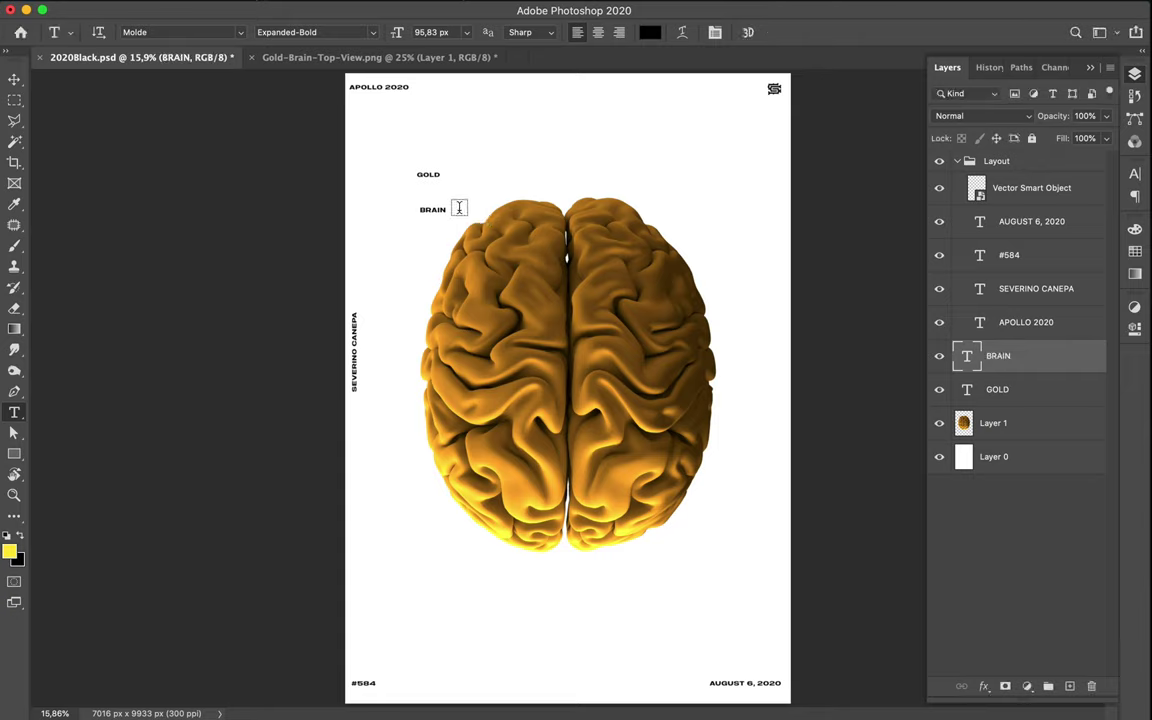
Duplicate the BRAIN text, change the copy to #5, and place it just beneath BRAIN.
key(v)
drag(440, 254, 422, 567)
key(t)
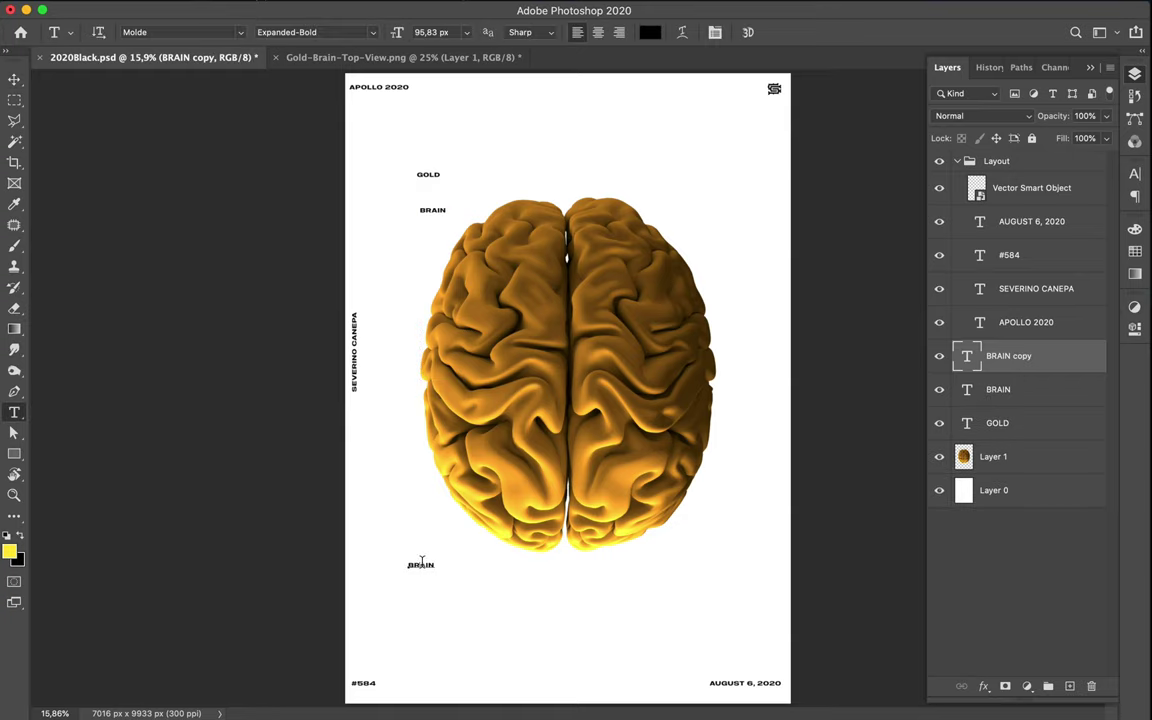
click(422, 563)
double_click(422, 563)
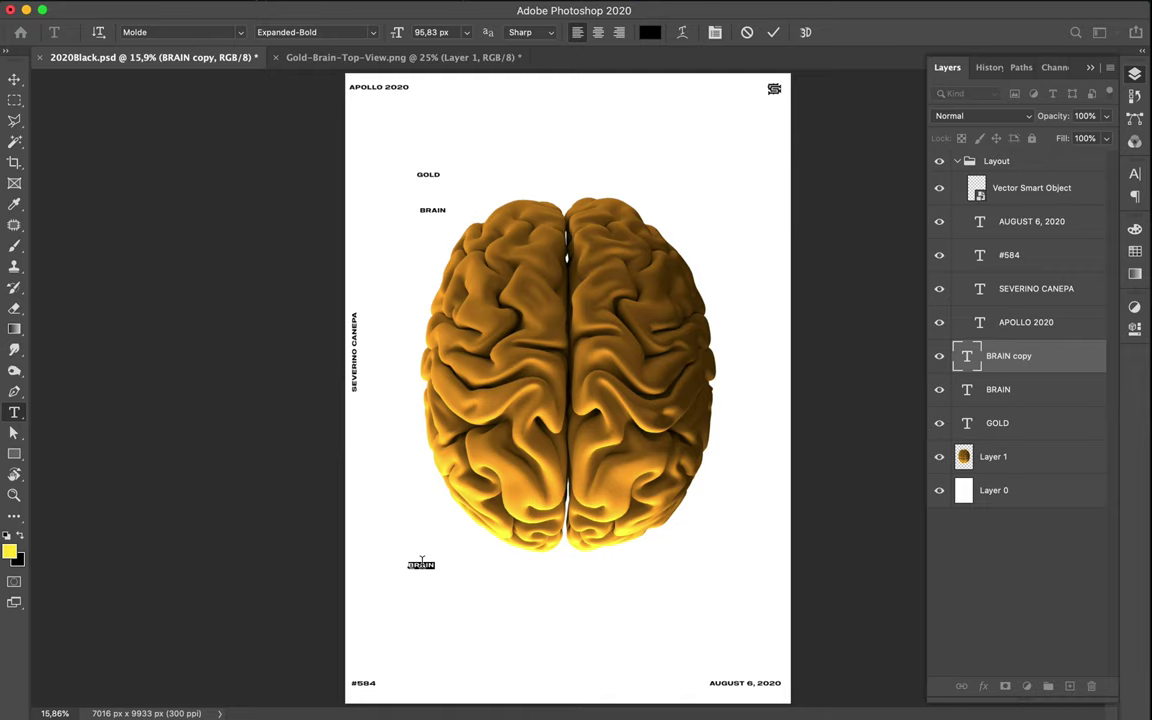
click(421, 563)
key(BackSpace)
key(BackSpace)
key(BackSpace)
key(BackSpace)
text(5)
key(super+Return)
key(v)
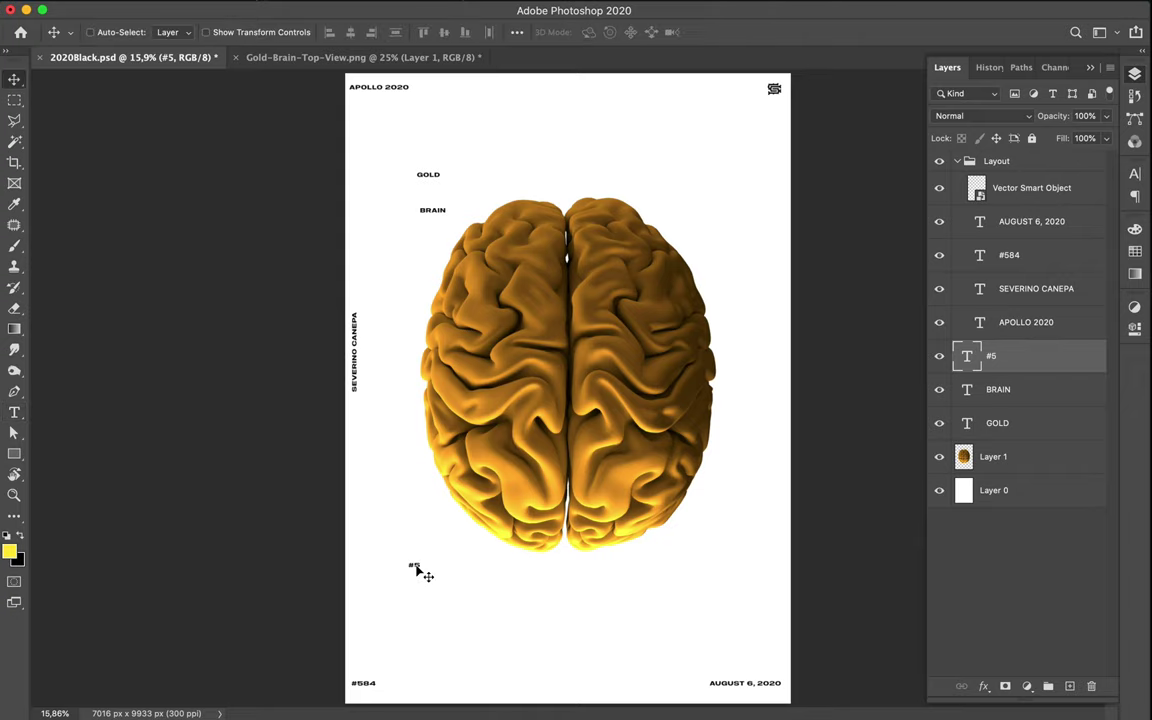
drag(418, 568, 427, 236)
Scale the #5, BRAIN and GOLD text layers together to about 766% so they span the poster's height.
shift+click(1012, 430)
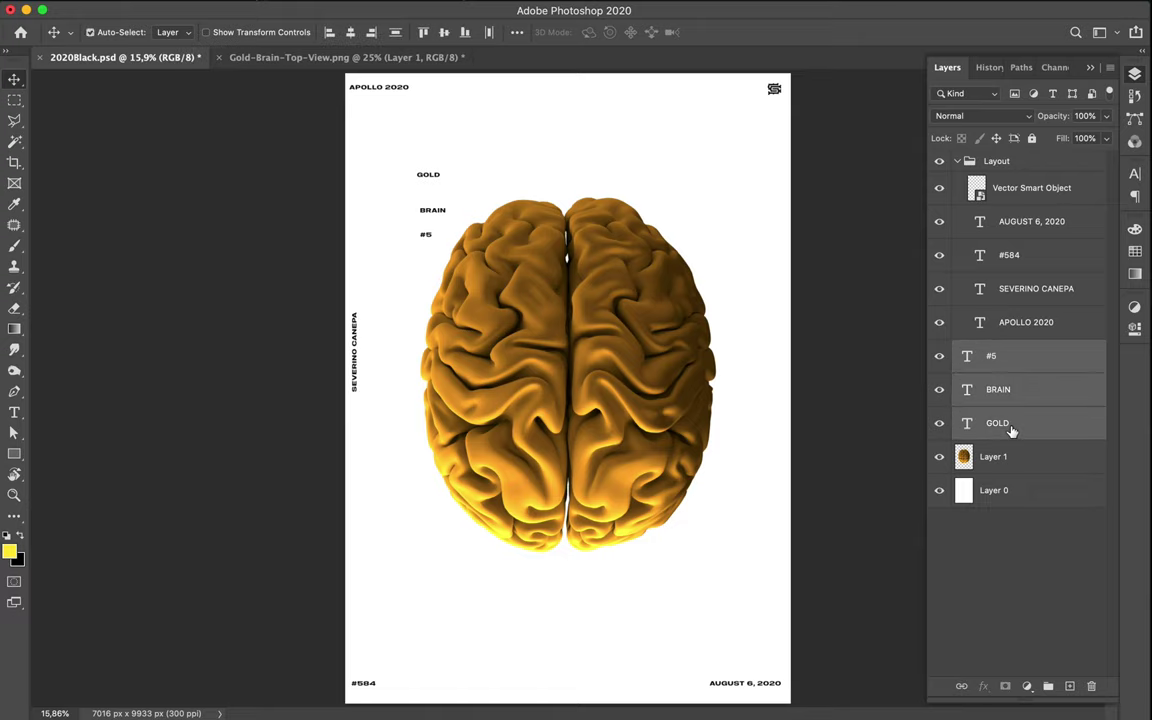
key(ctrl+t)
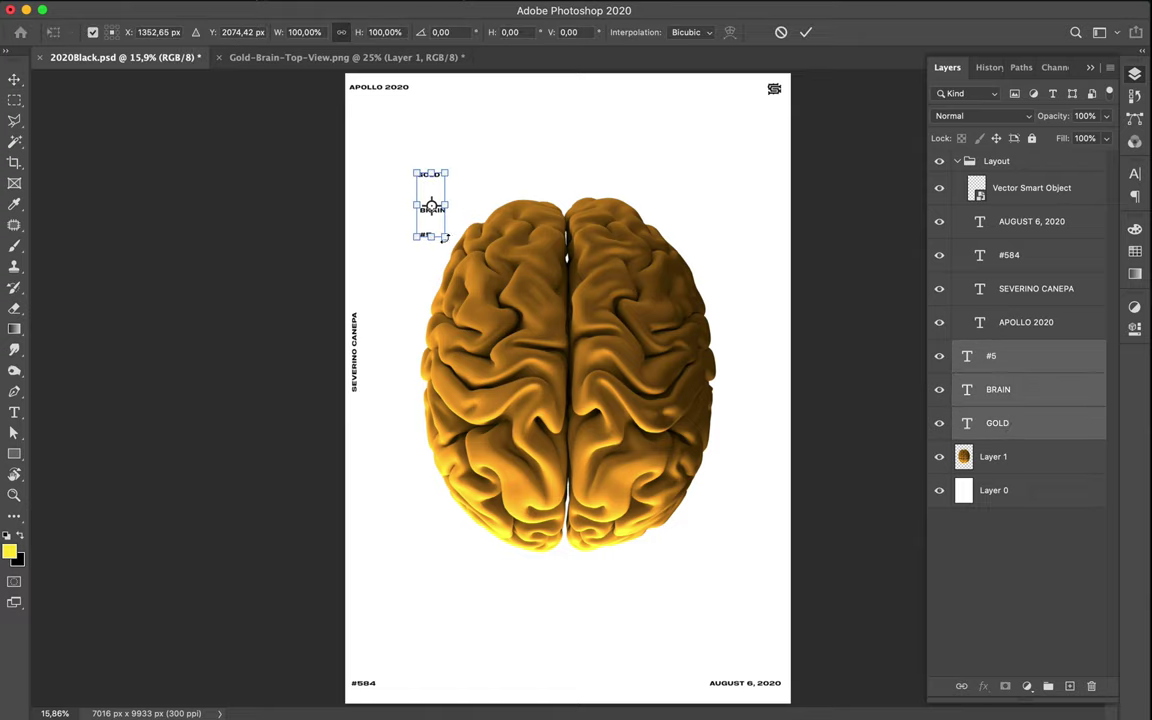
drag(445, 236, 655, 598)
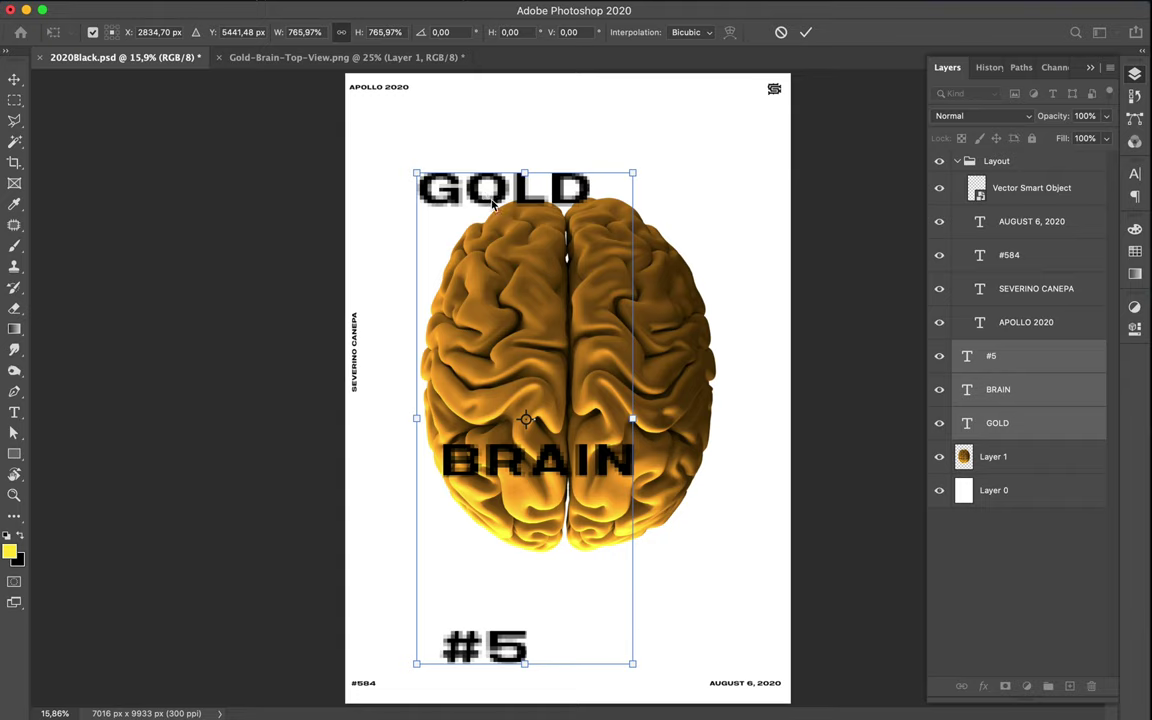
key(Return)
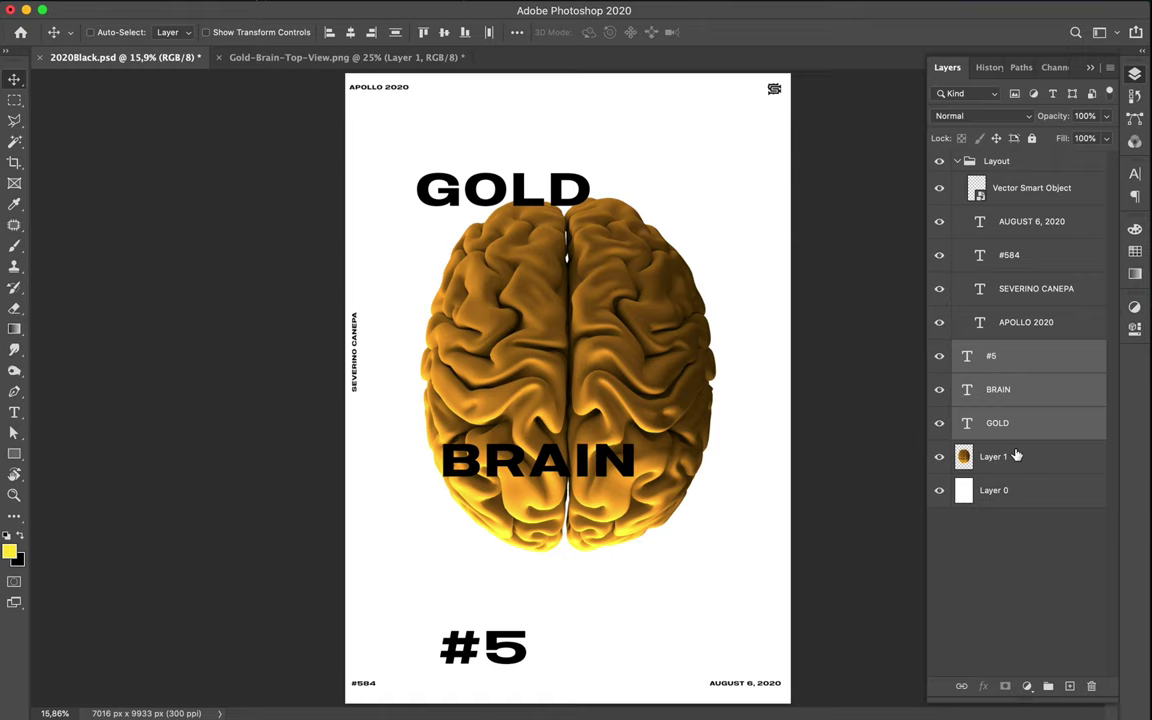
key(super+z)
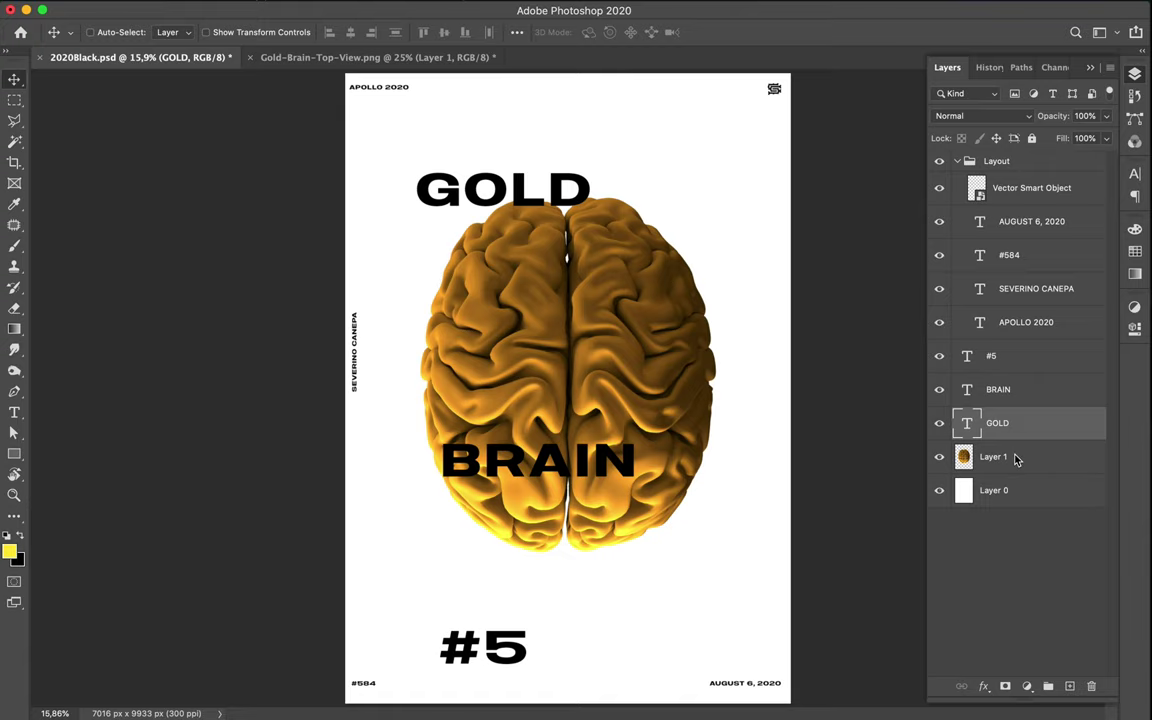
double_click(1018, 459)
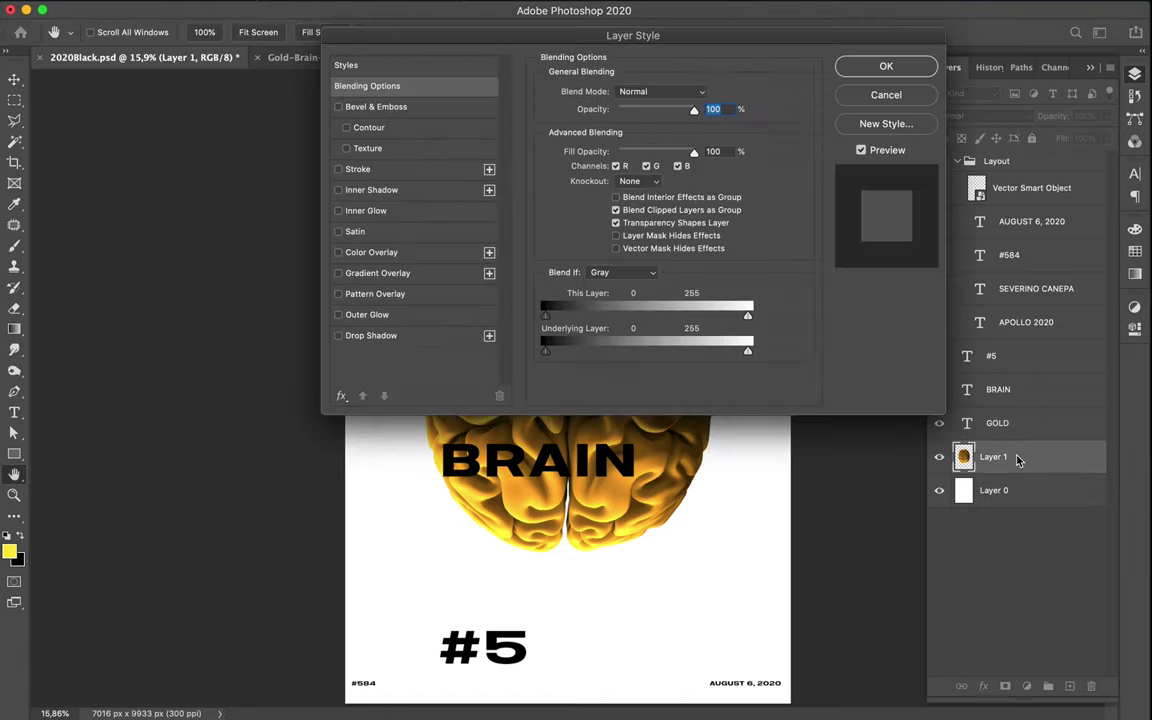
click(877, 97)
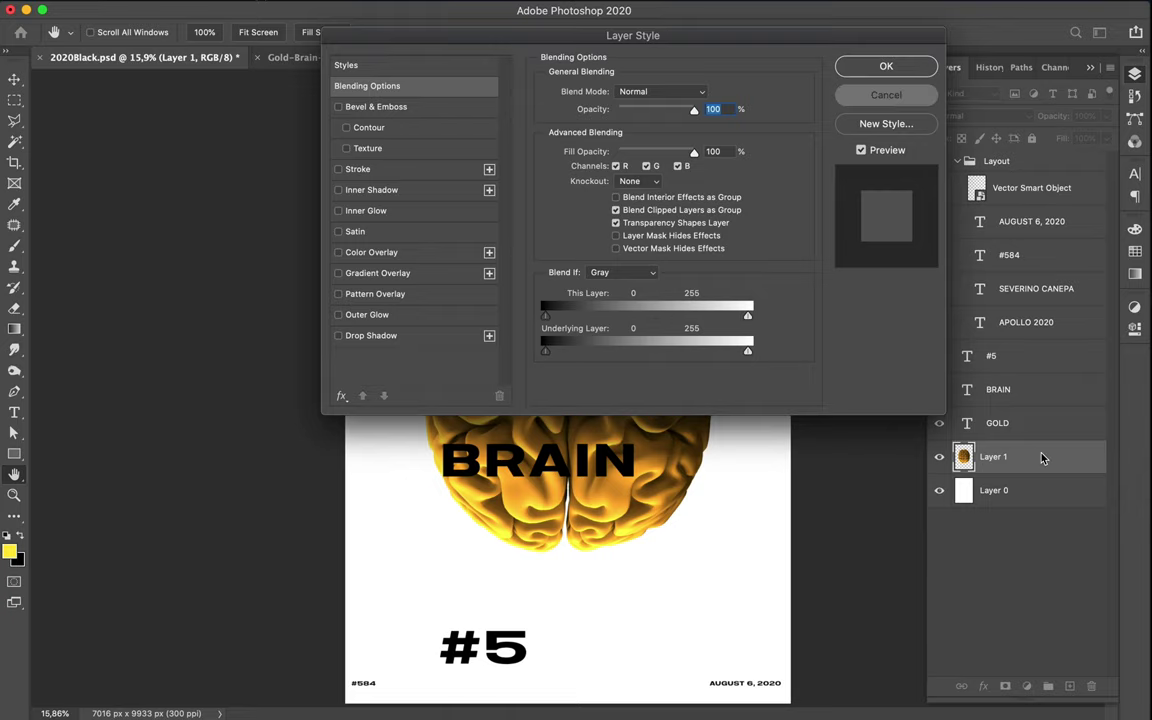
click(884, 68)
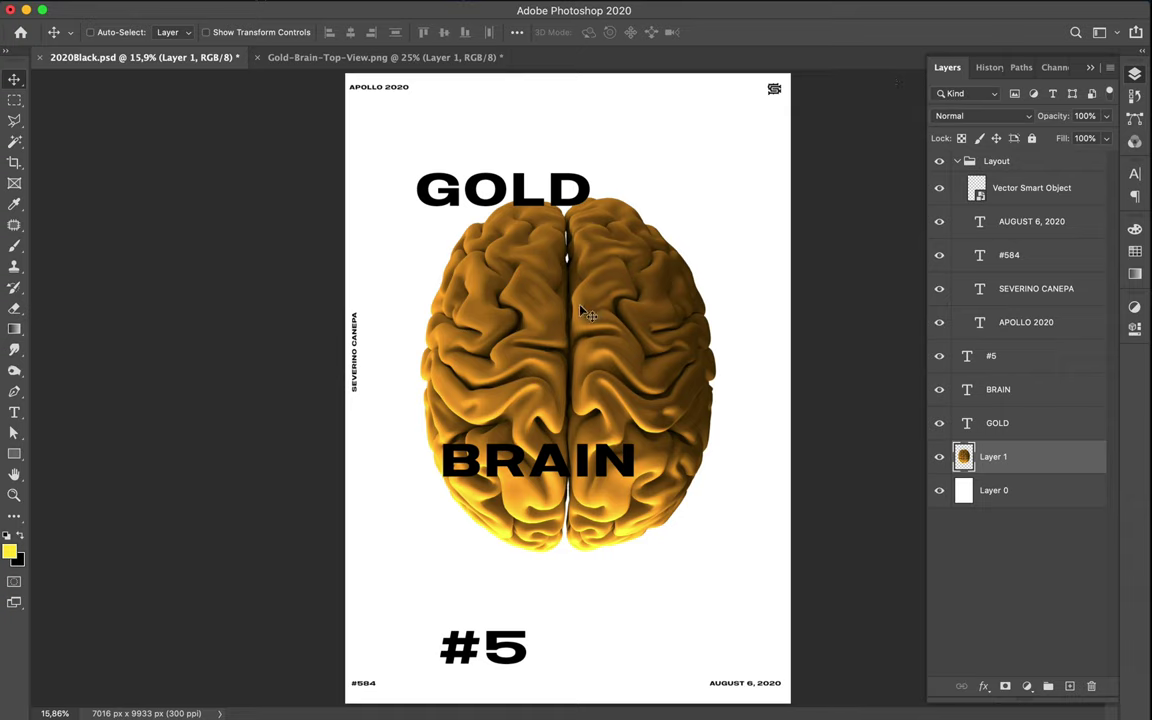
Draw a white-filled rectangle about 2774 by 1930 px over the middle of the brain, above the brain image layer.
key(u)
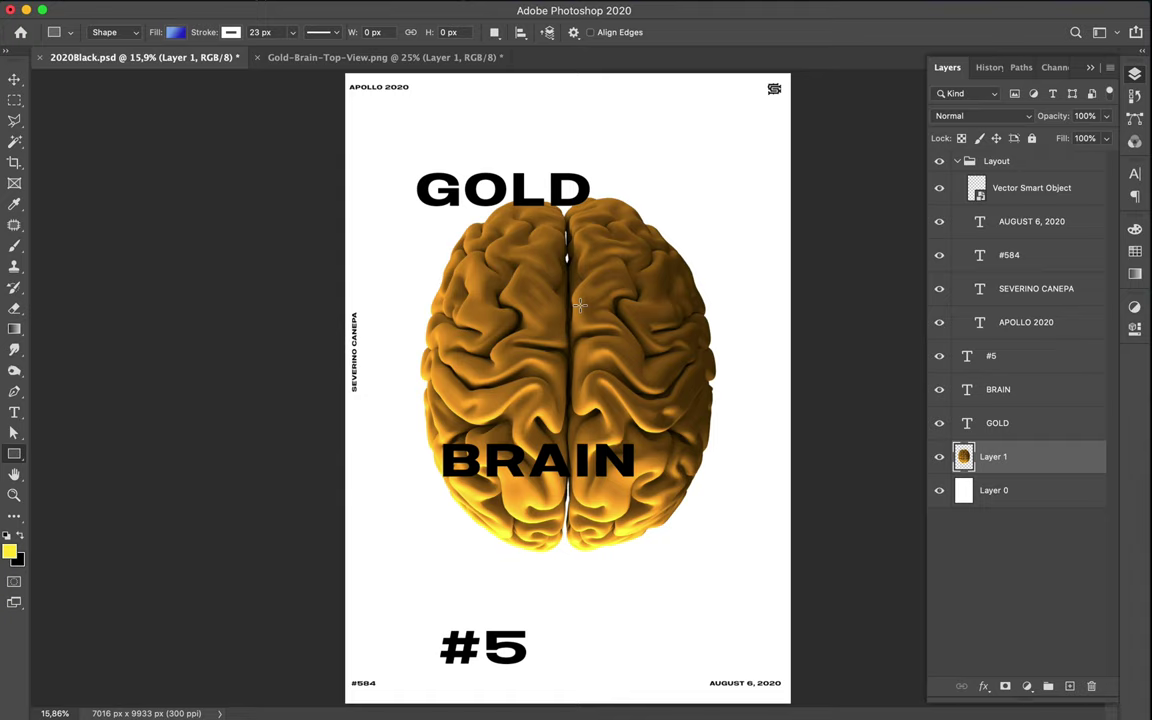
click(176, 33)
click(112, 64)
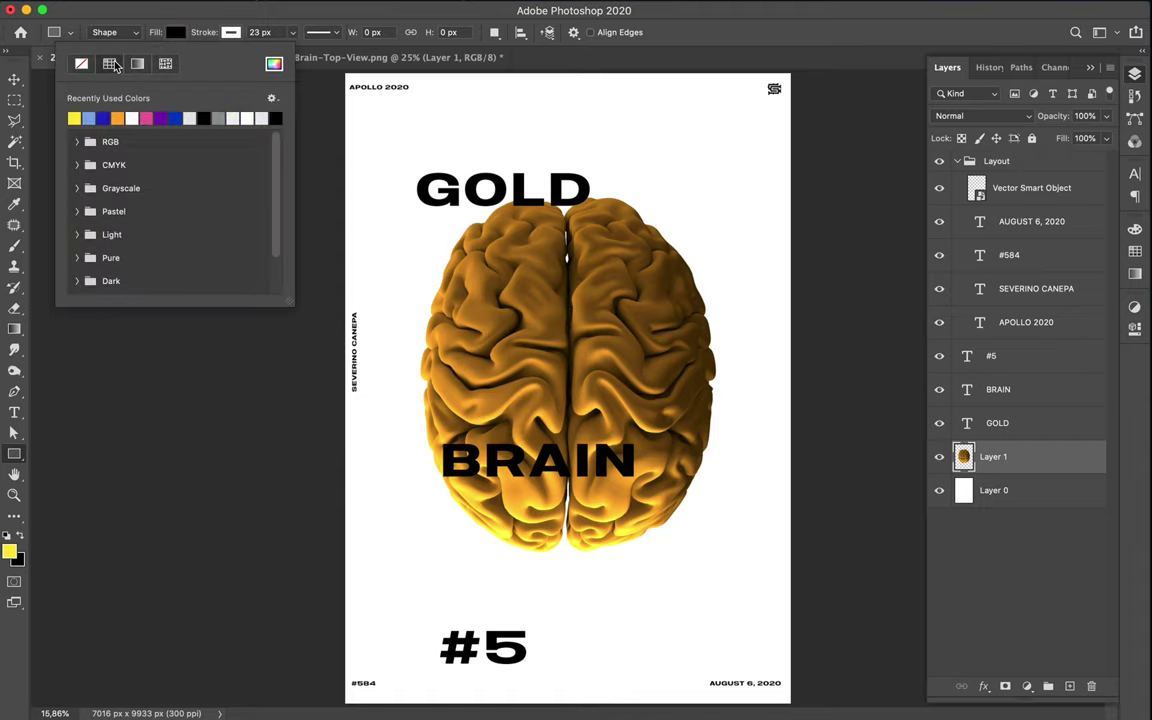
click(131, 117)
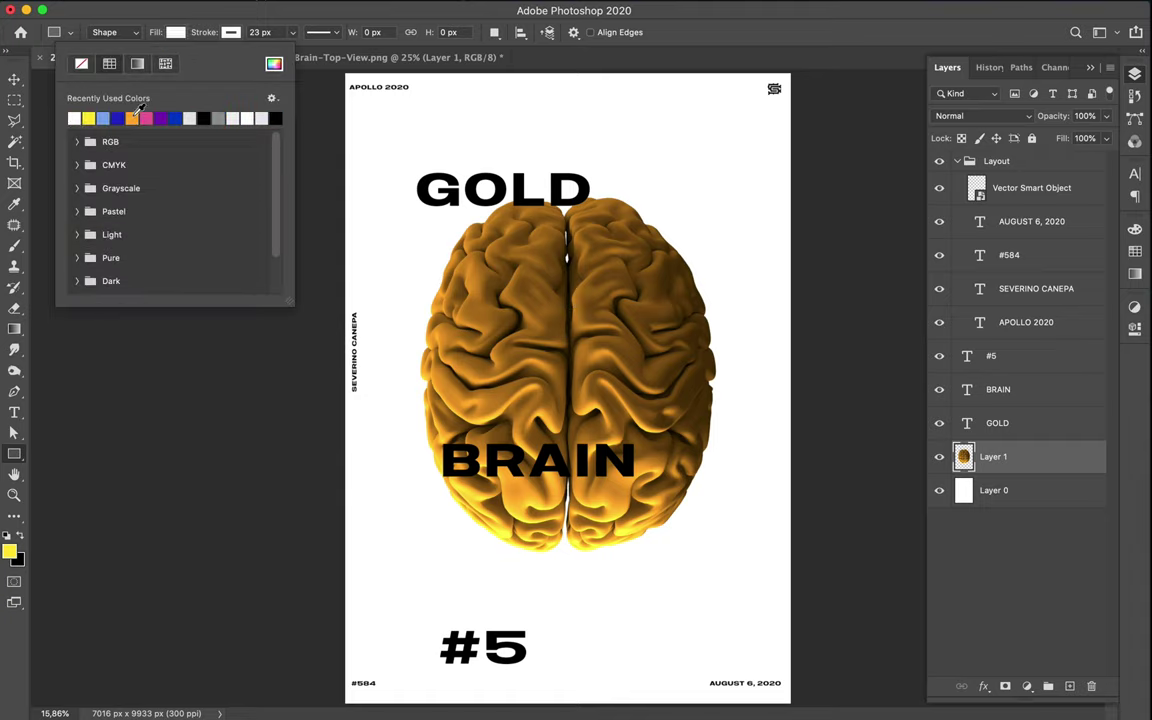
click(481, 286)
drag(483, 290, 660, 410)
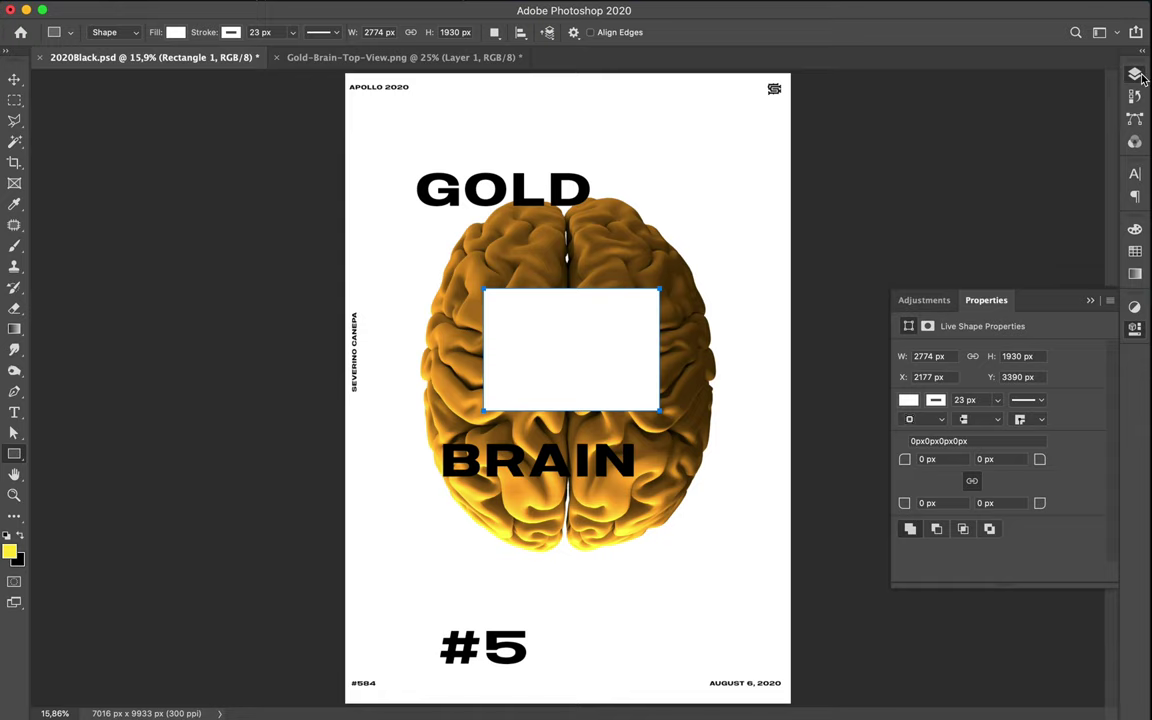
Set the white rectangle layer's blend mode to Exclusion.
key(F7)
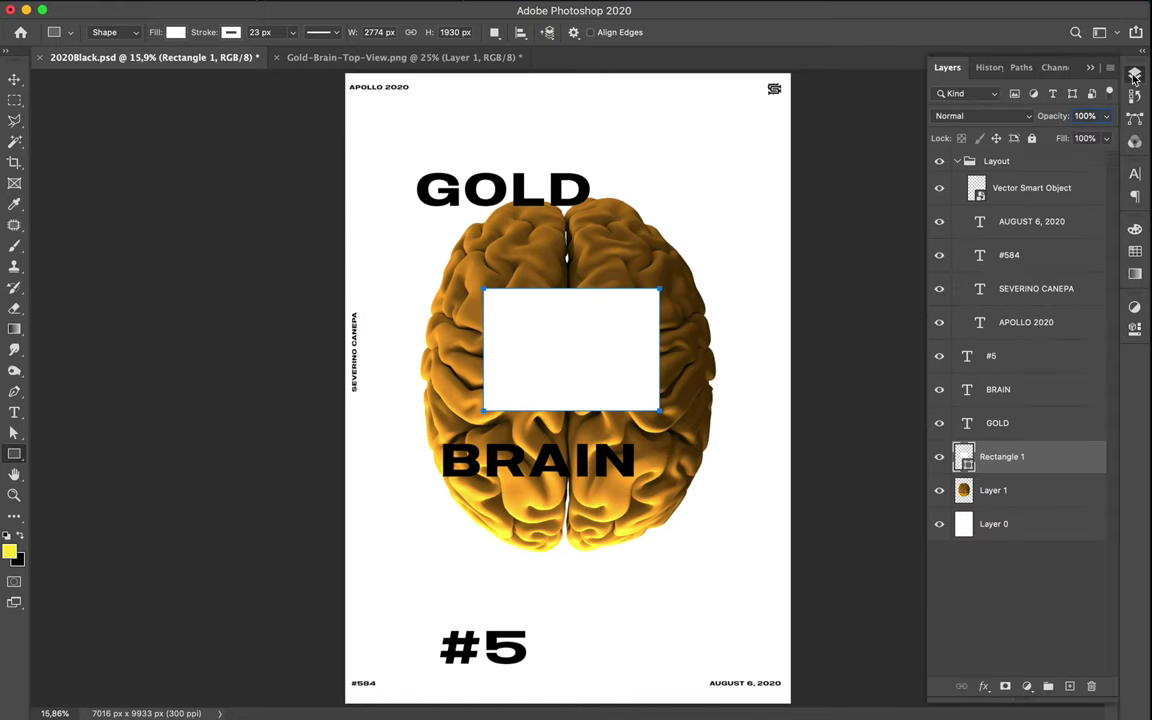
click(1018, 117)
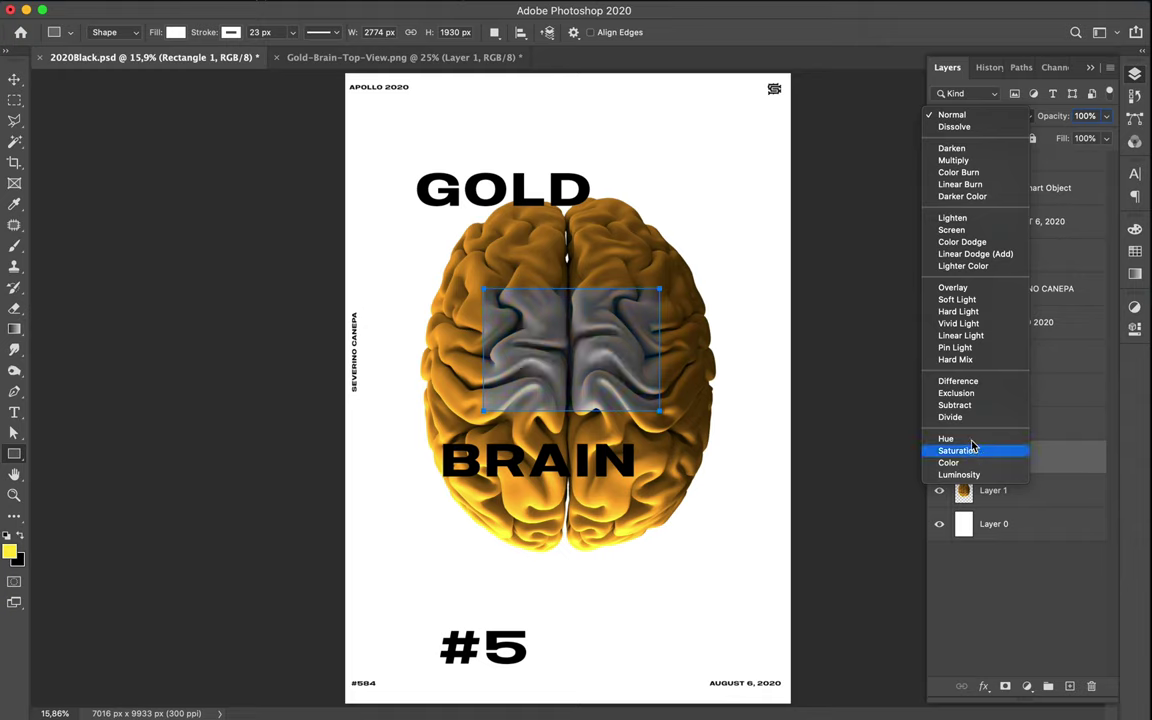
click(967, 398)
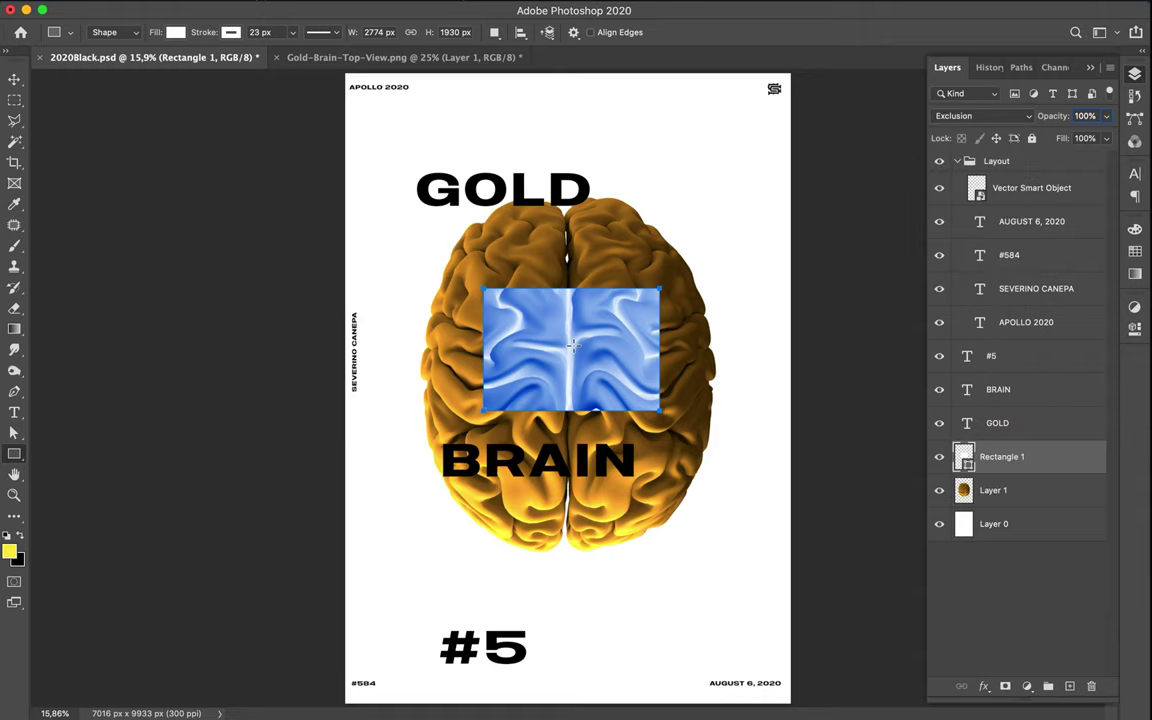
Sample a pale blue and then a deeper blue from the inverted brain area with the Eyedropper.
scroll(573, 345, up, 3)
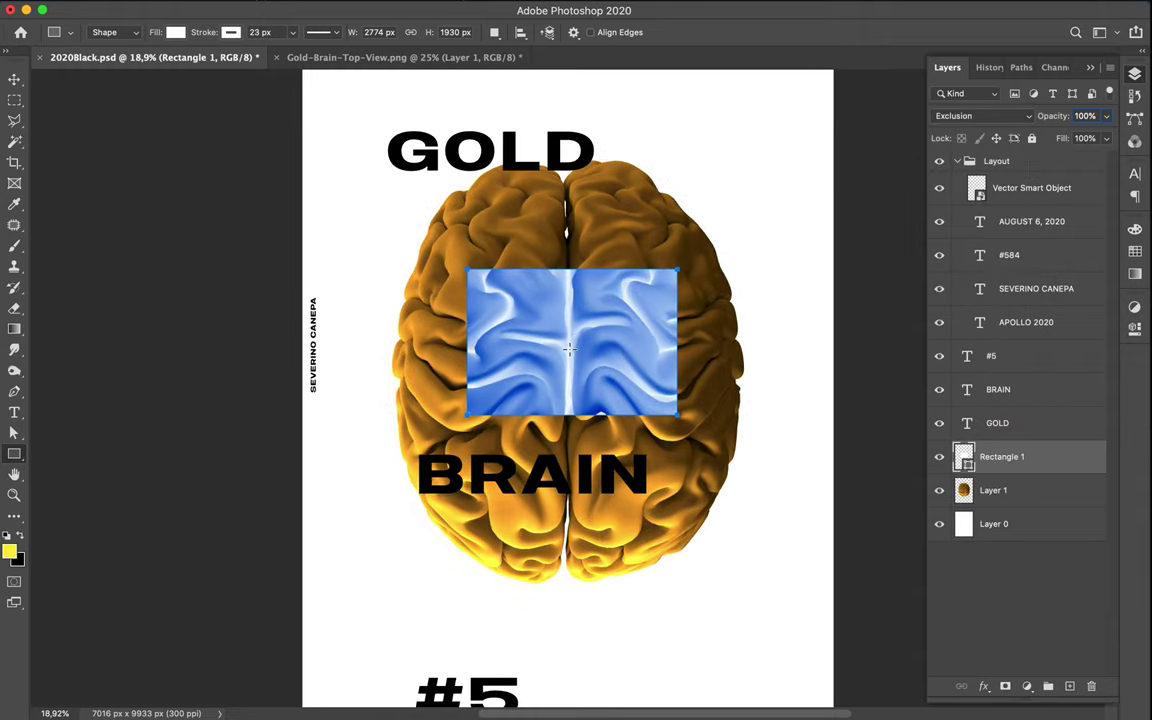
scroll(569, 348, up, 8)
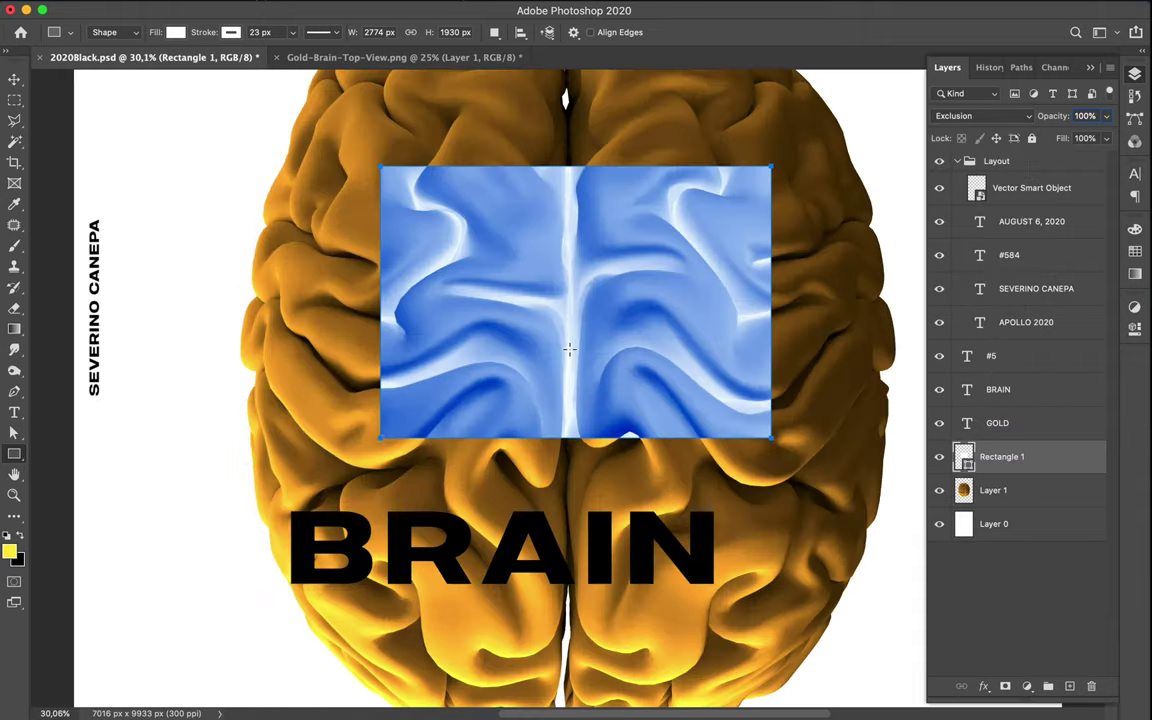
click(1136, 252)
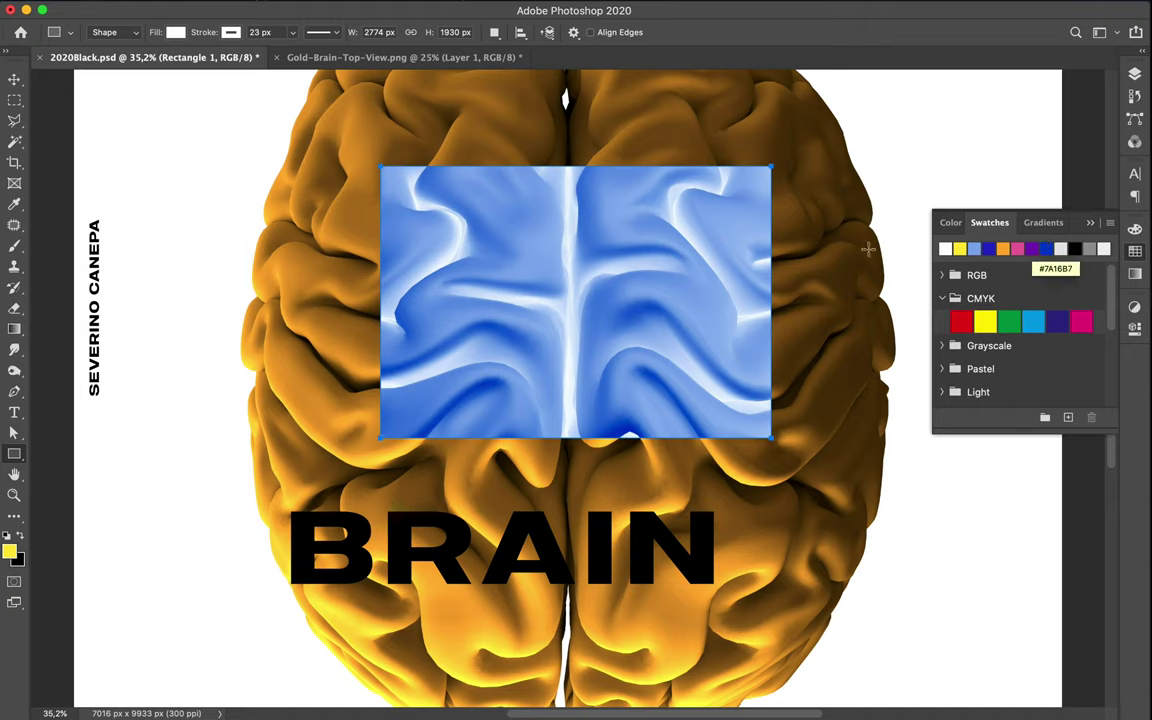
key(v)
key(super)
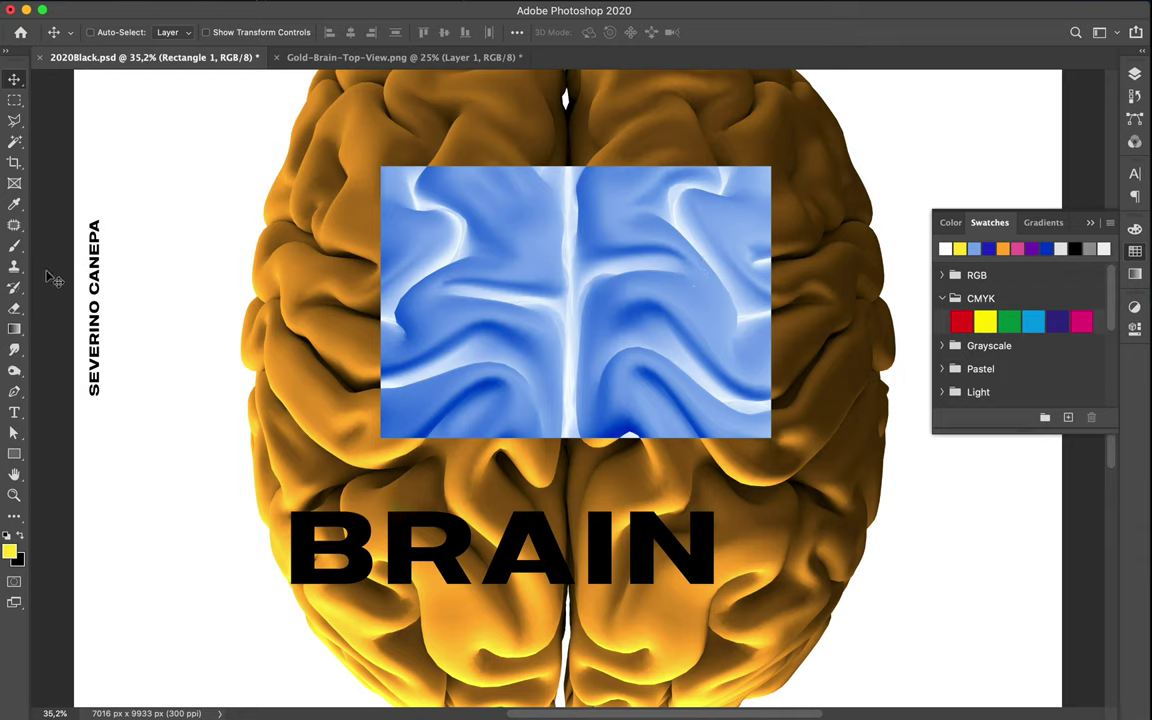
click(14, 203)
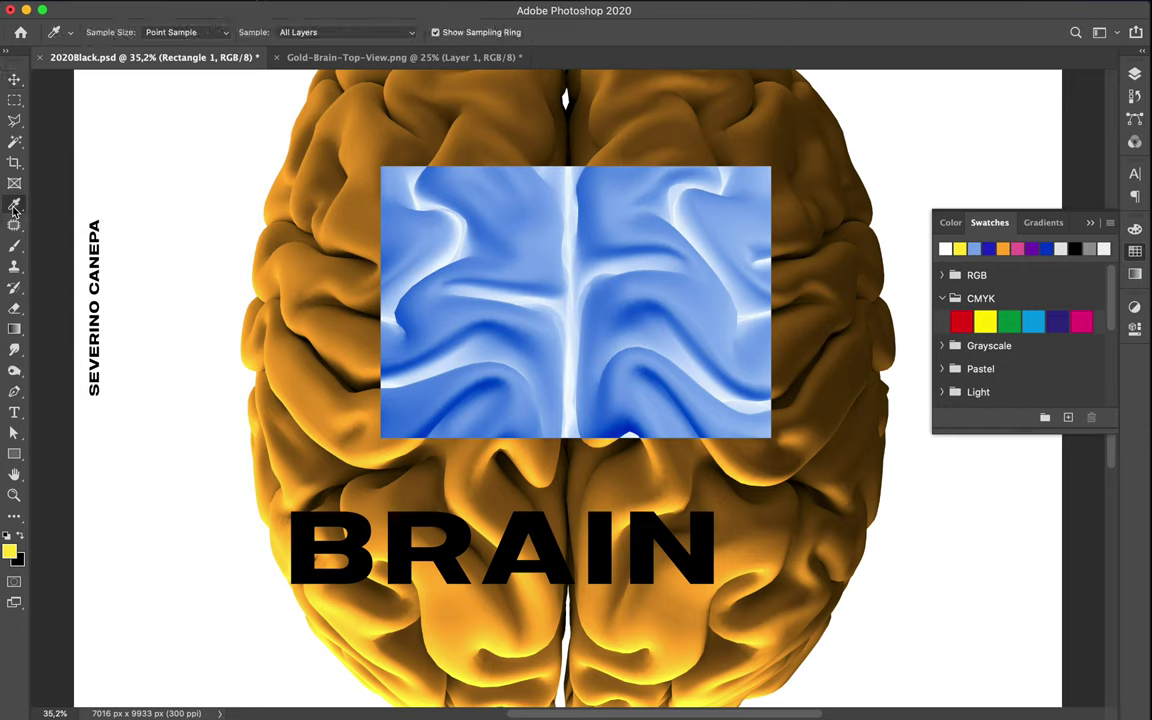
click(698, 231)
drag(698, 231, 695, 230)
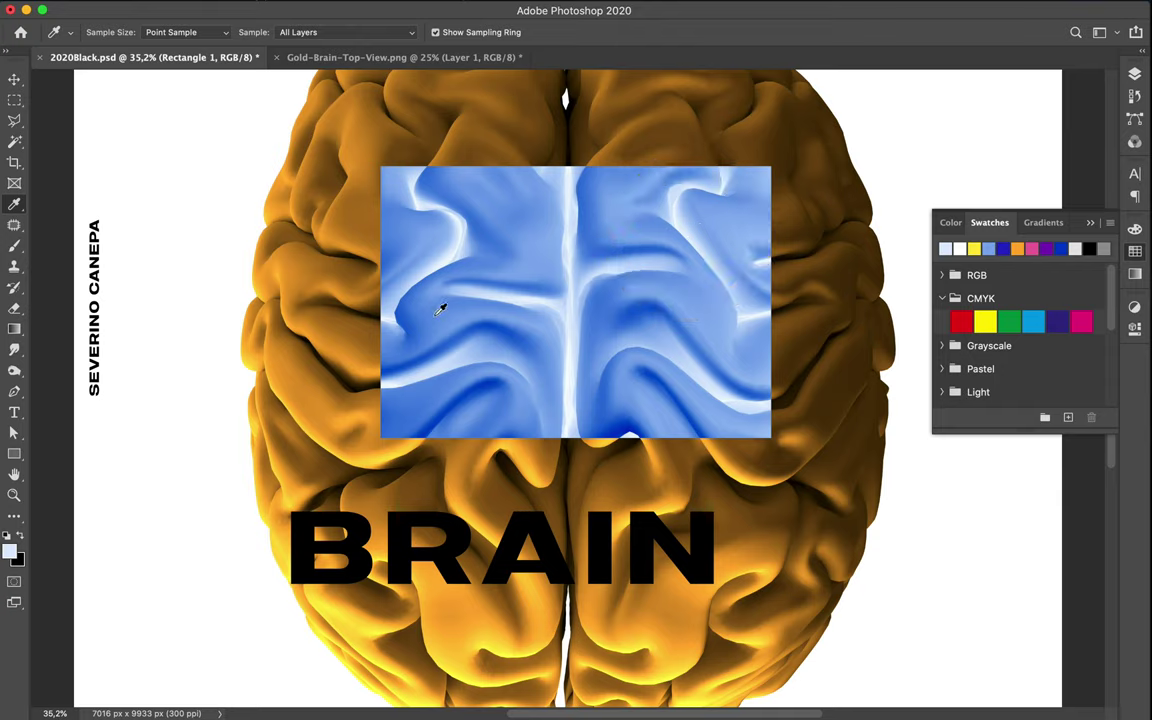
drag(478, 322, 609, 391)
key(v)
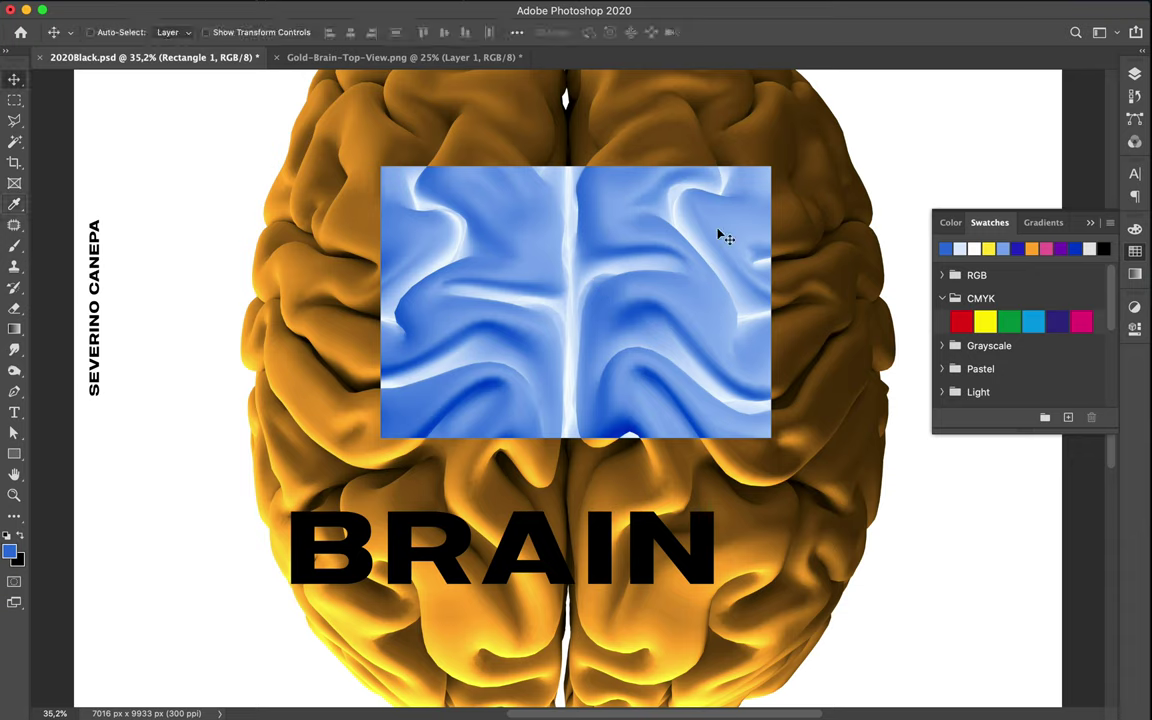
Delete the rectangle layer covering the middle of the brain.
click(1133, 77)
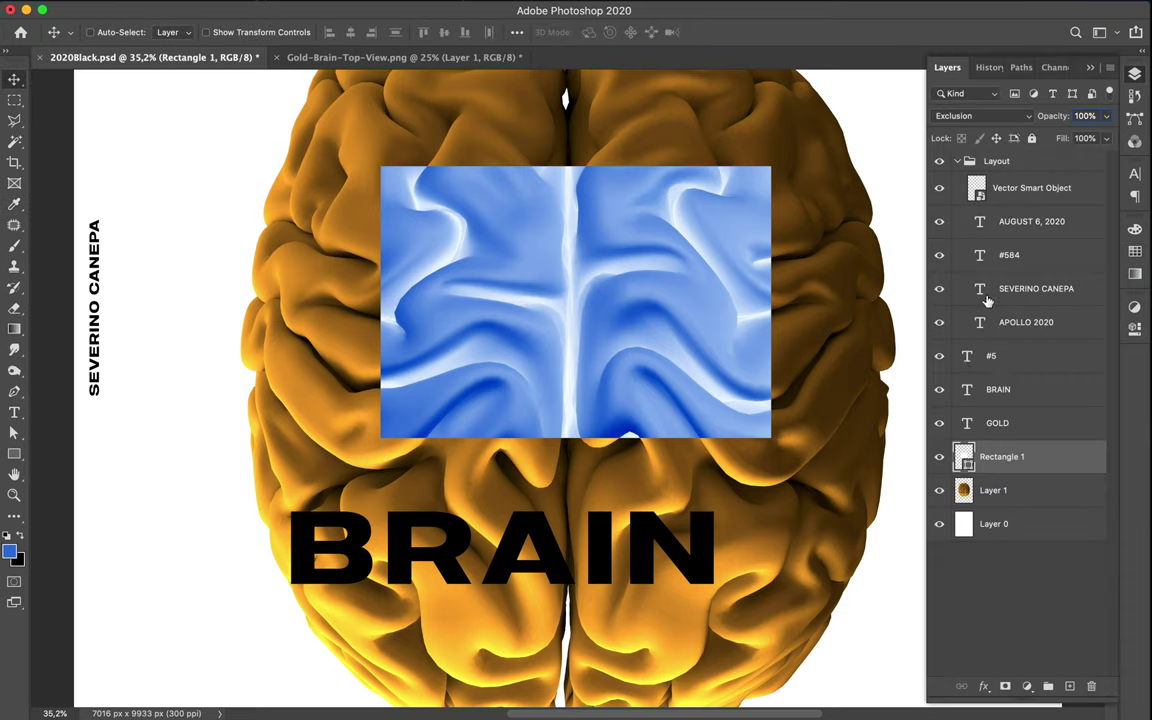
key(BackSpace)
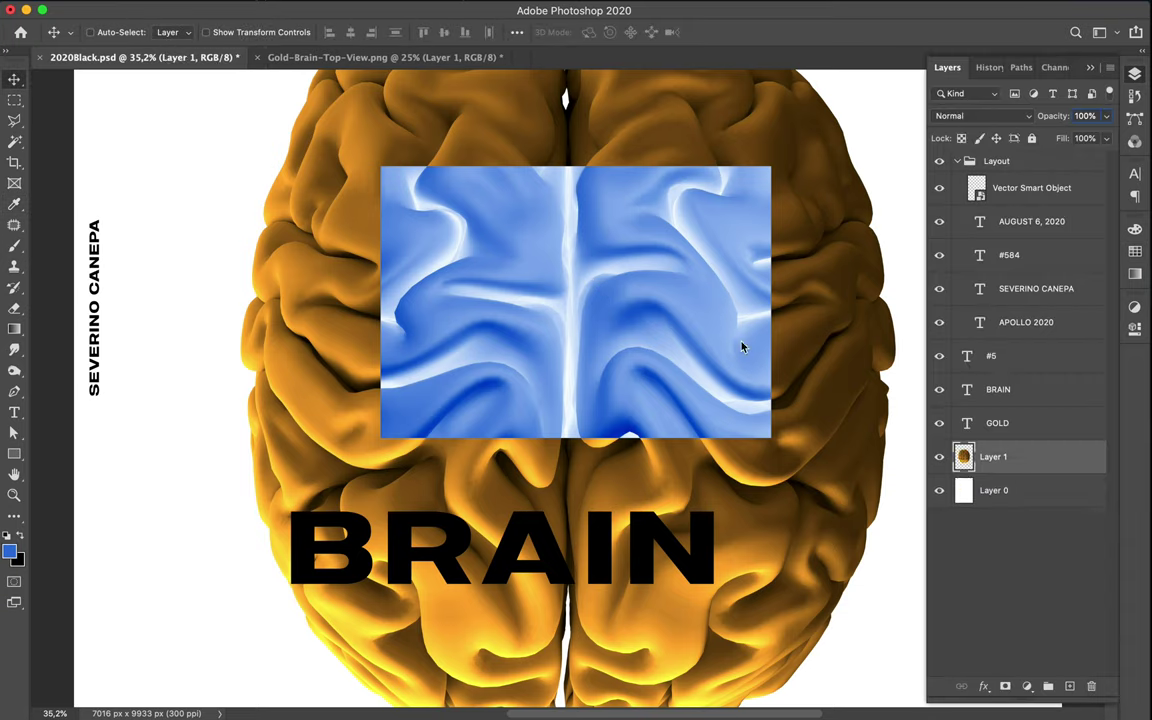
scroll(645, 318, down, 1)
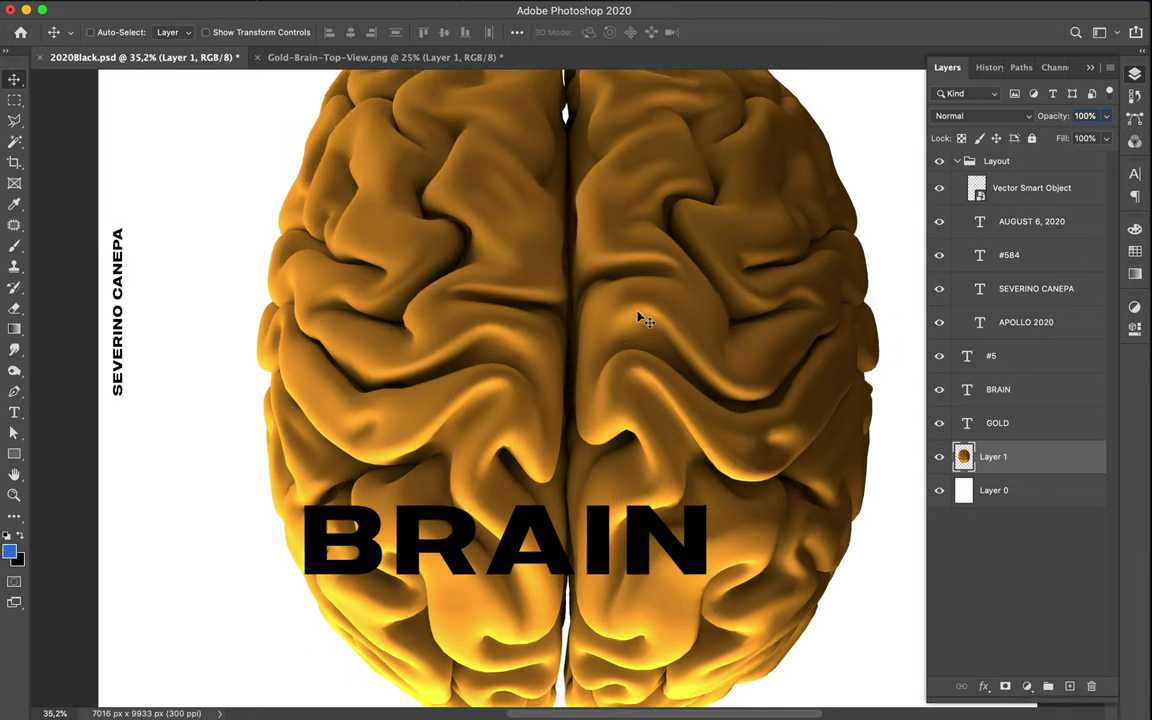
scroll(640, 316, down, 2)
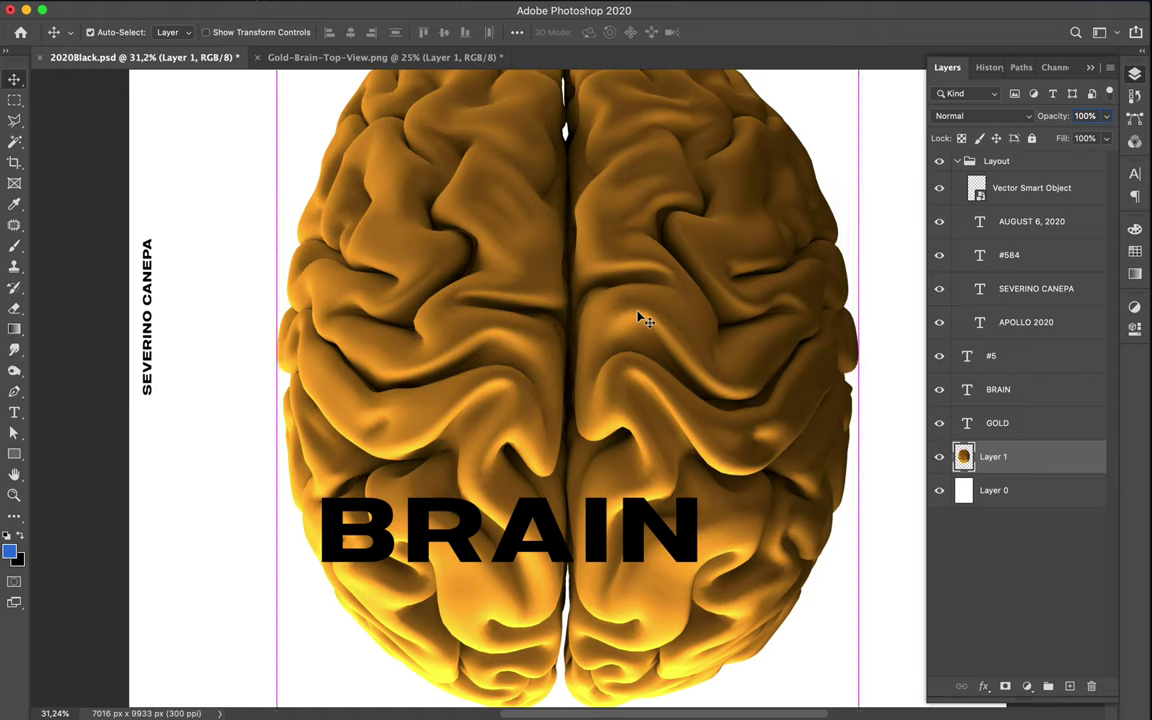
key(super+0)
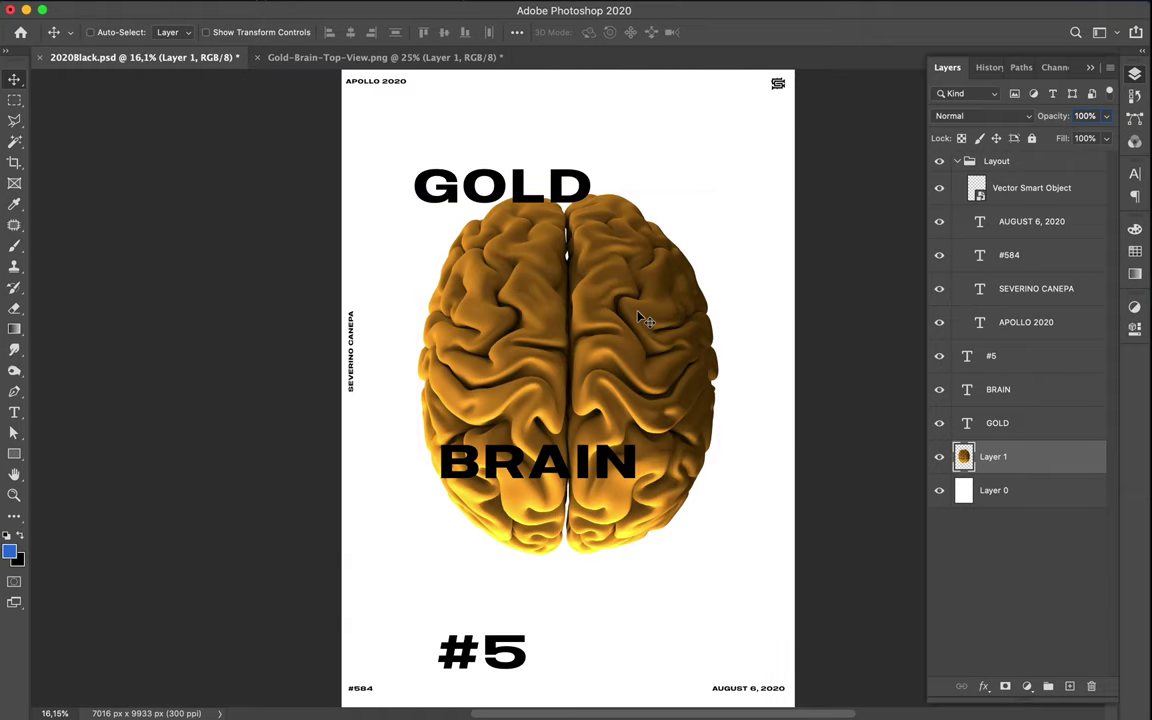
Select the GOLD, BRAIN and #5 text layers together and recolor them dark blue.
super+click(520, 198)
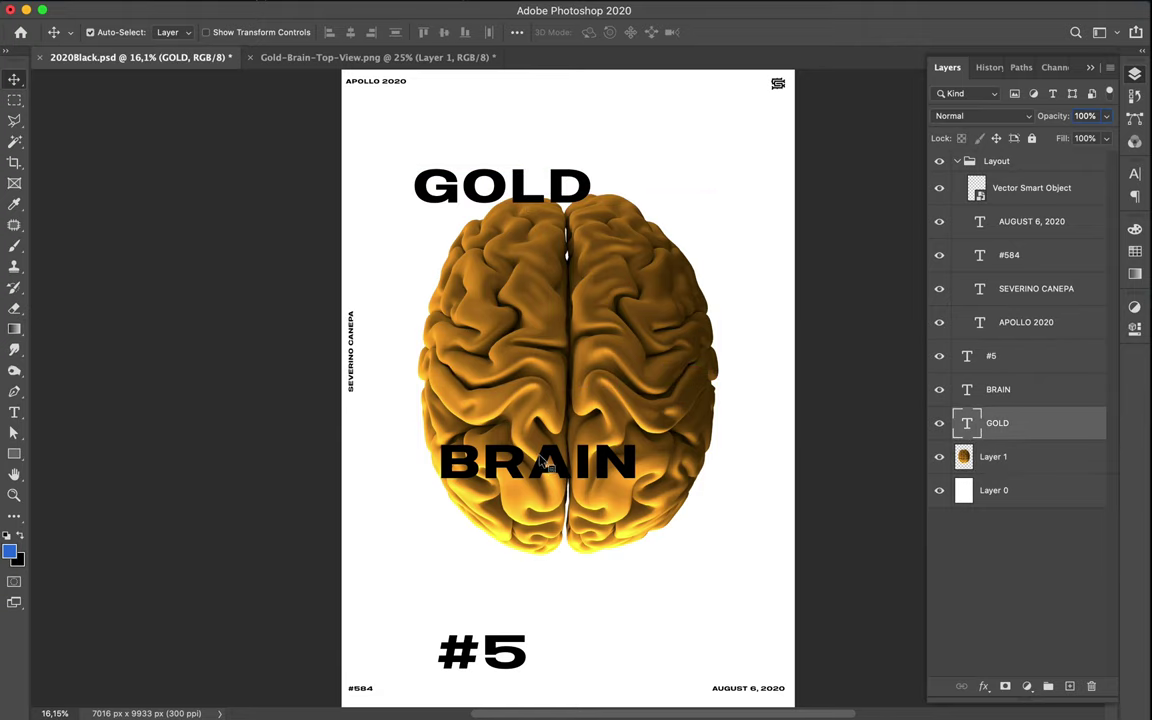
shift+click(487, 445)
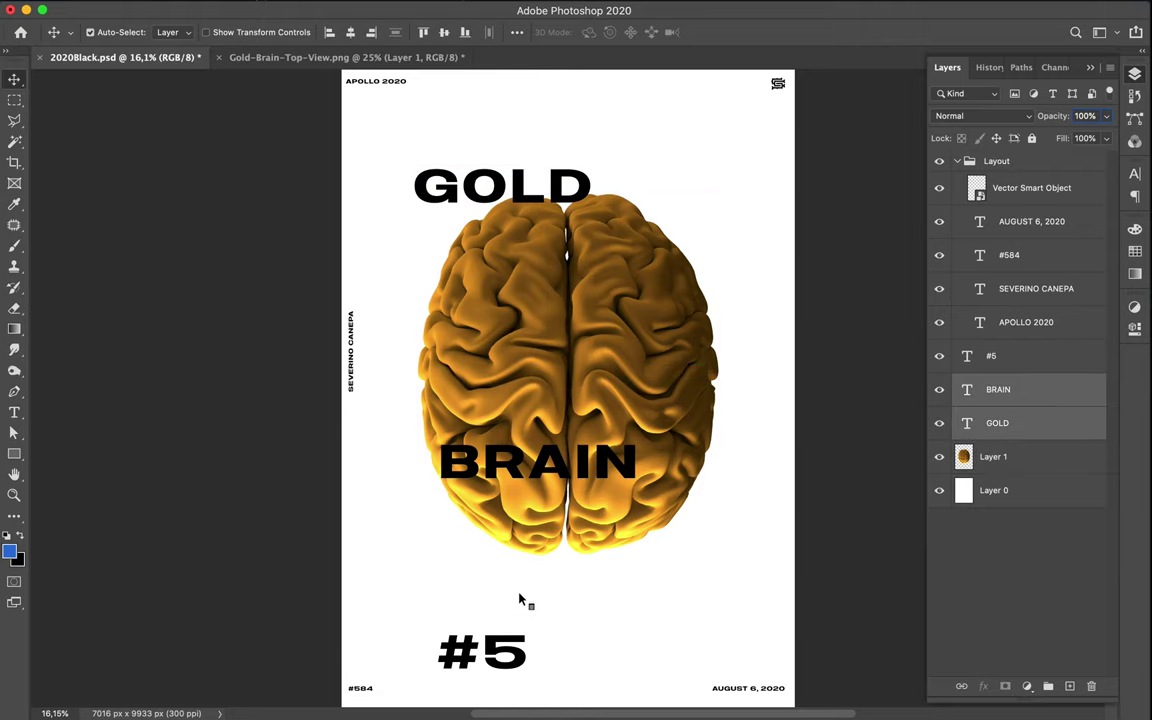
shift+click(497, 648)
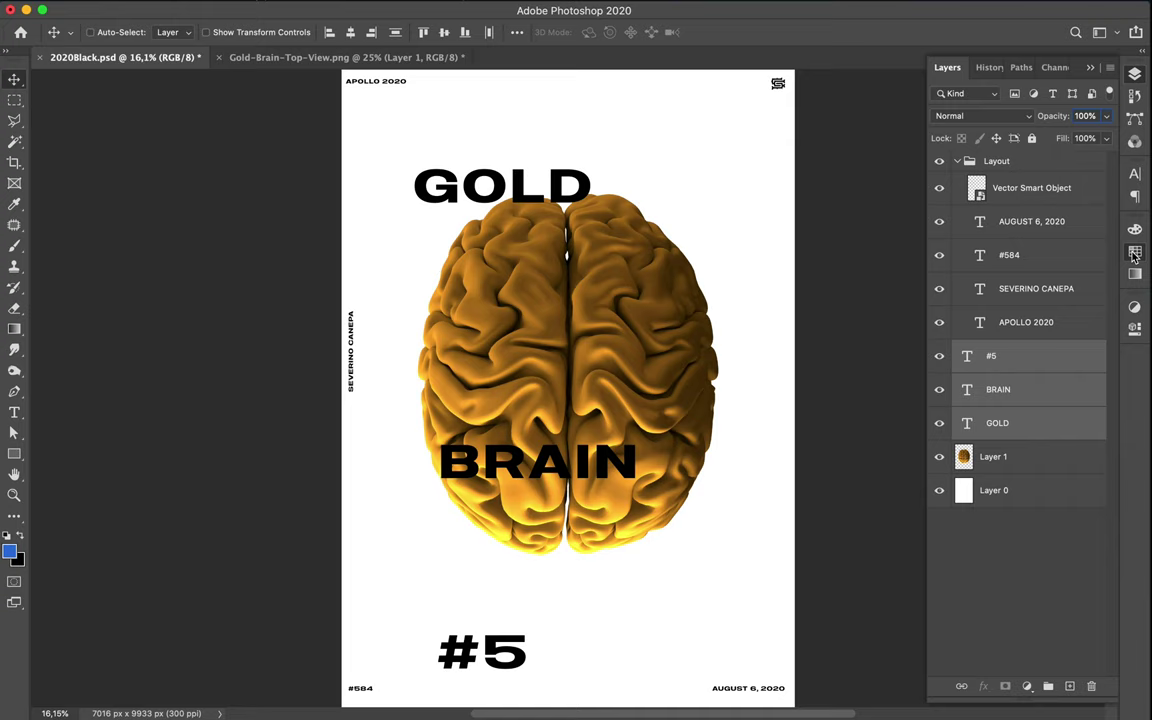
click(1134, 253)
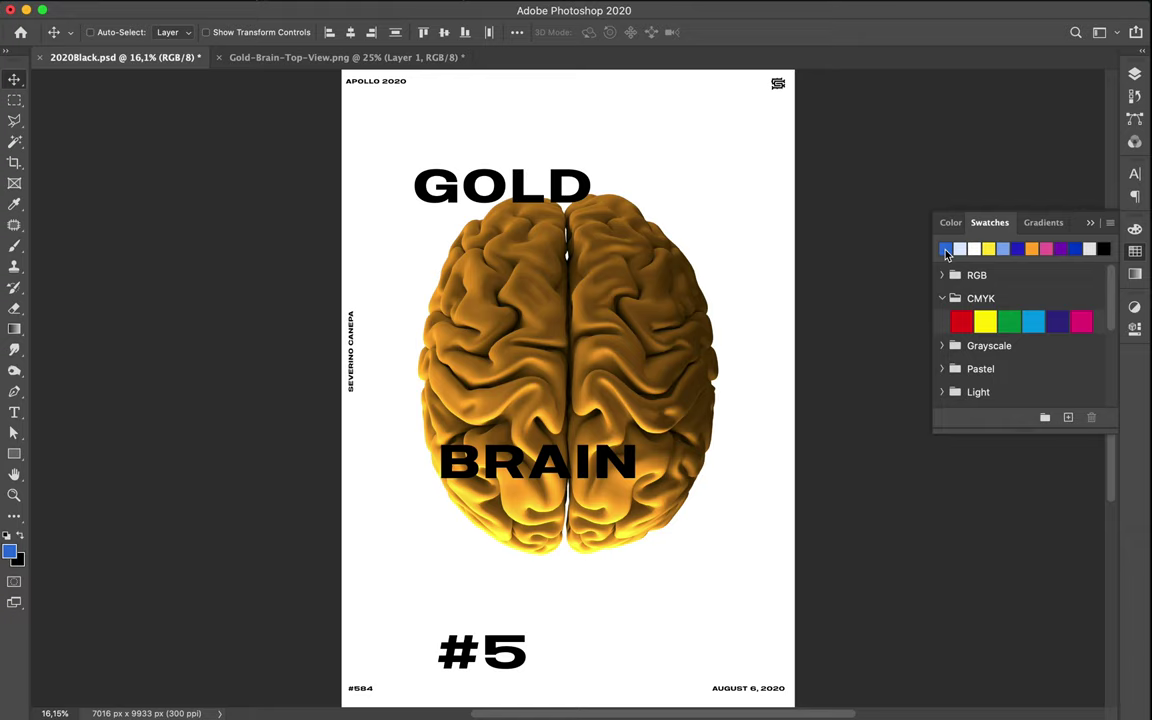
click(946, 250)
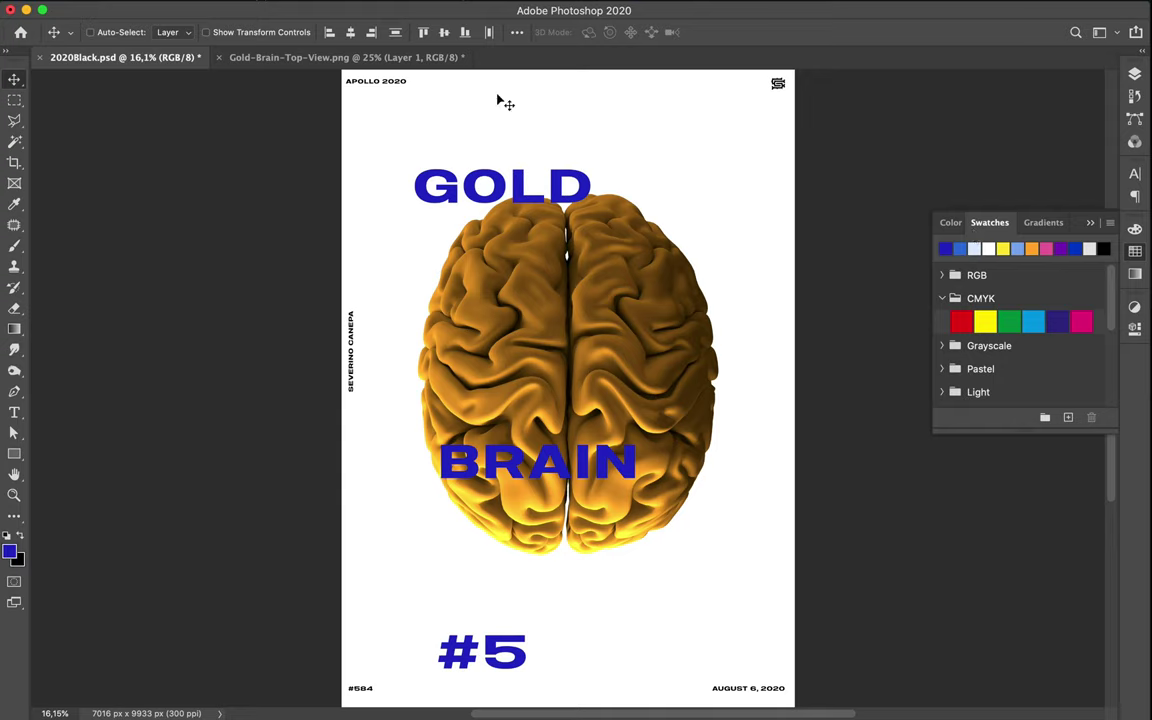
Move the GOLD text up into the white space above the brain's left half and set its tracking to 0.
key(super)
drag(522, 193, 503, 139)
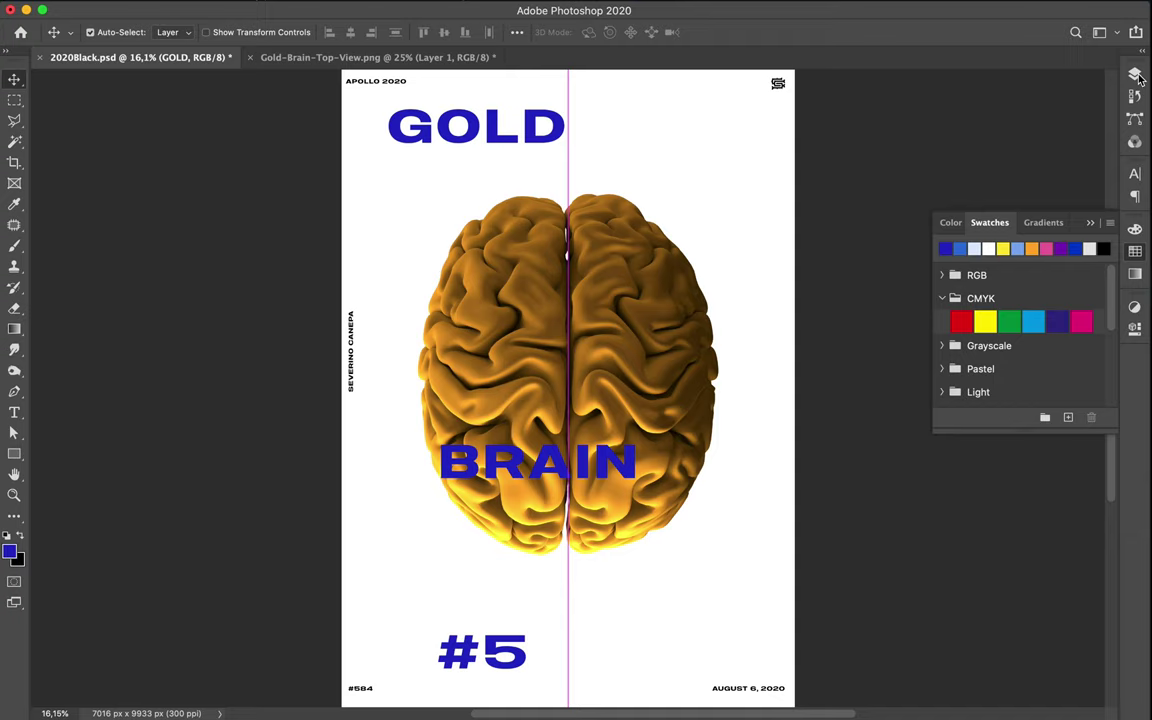
click(1135, 75)
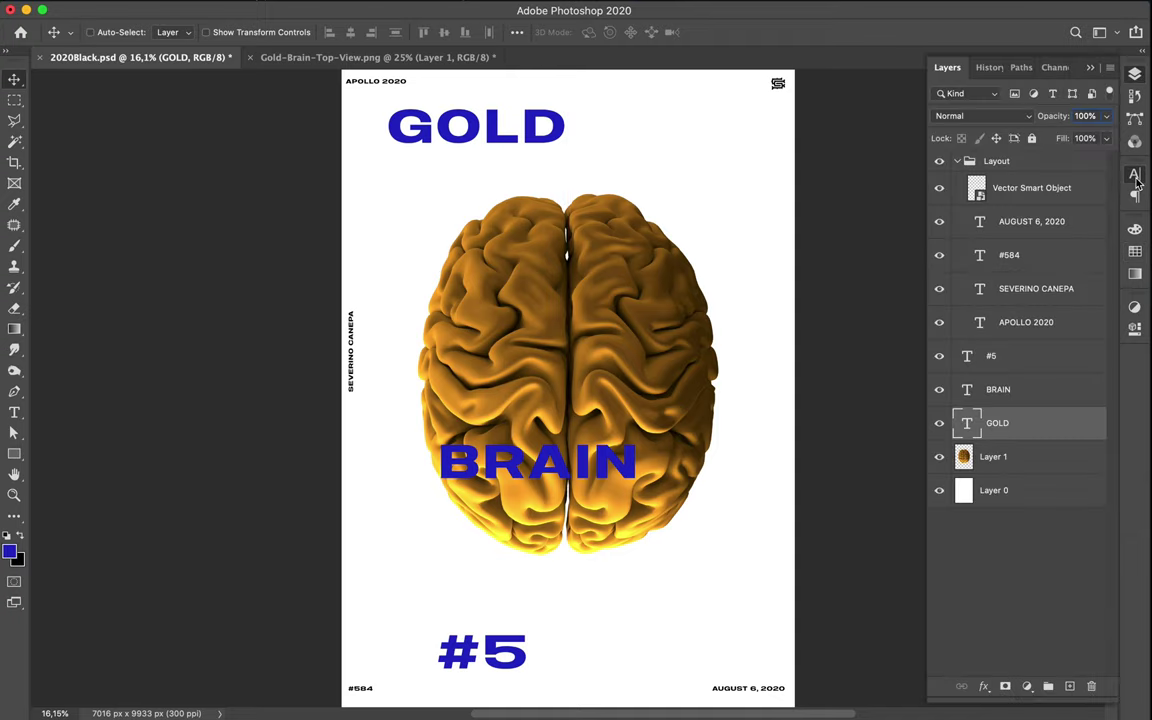
click(1135, 176)
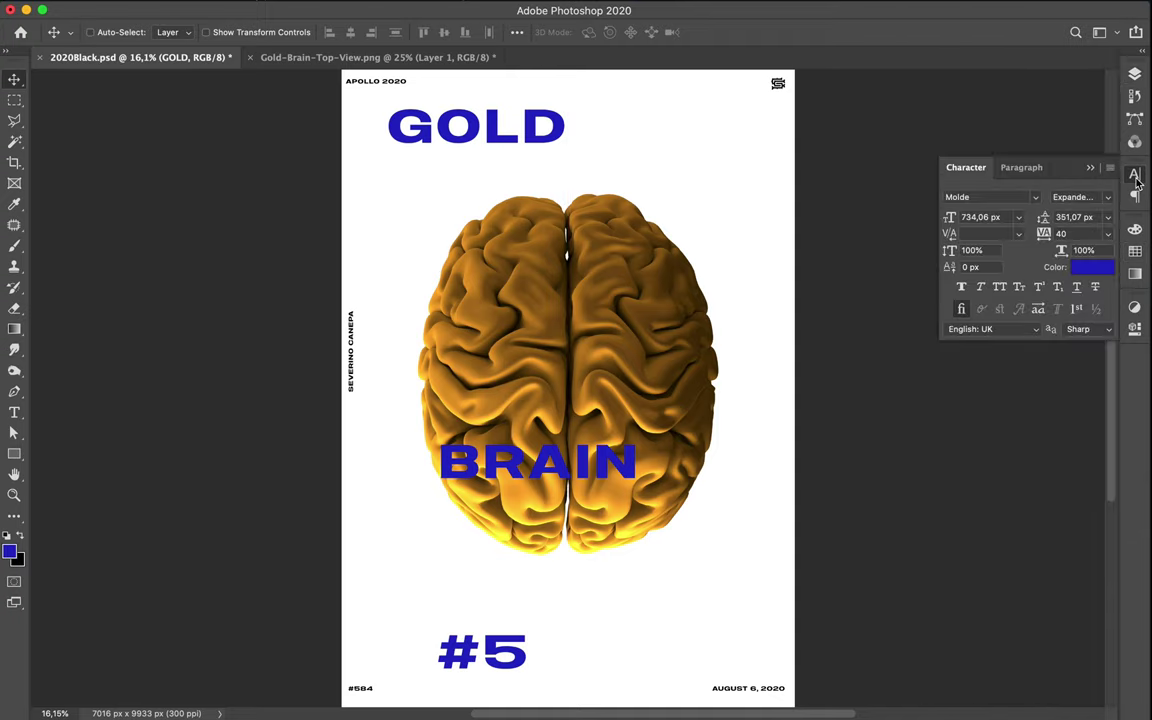
click(1068, 233)
text(0)
Set the tracking of the BRAIN and #5 text layers to 0.
click(516, 468)
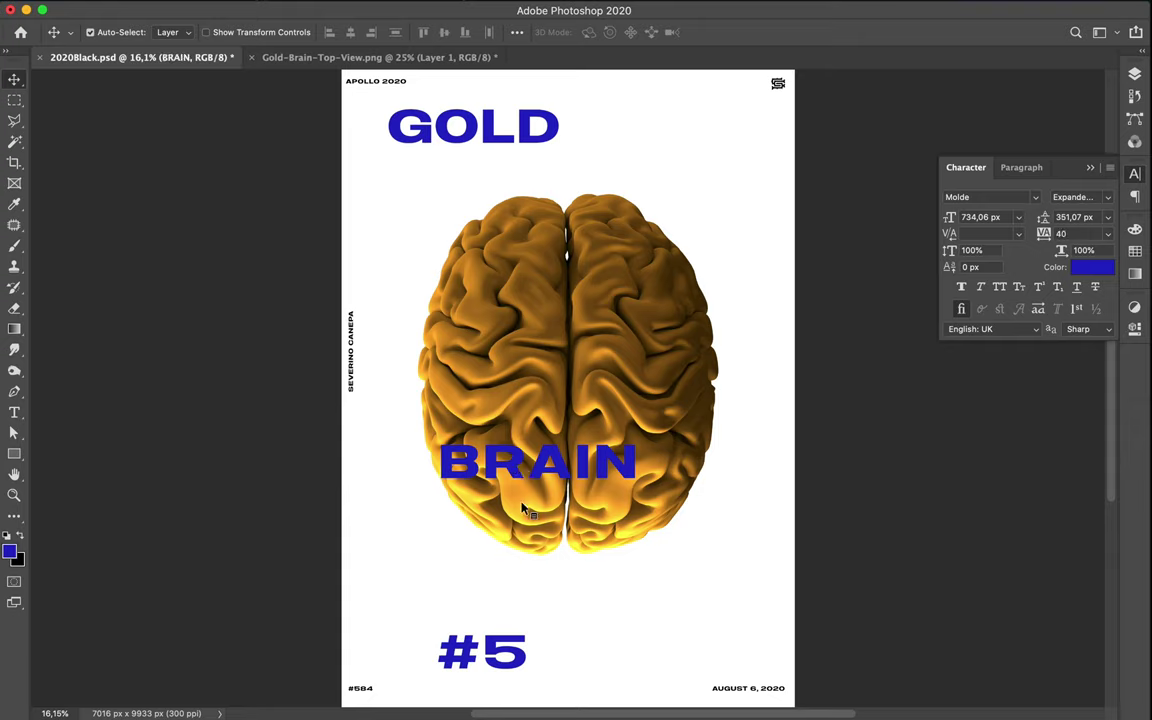
click(508, 645)
click(1074, 231)
text(0)
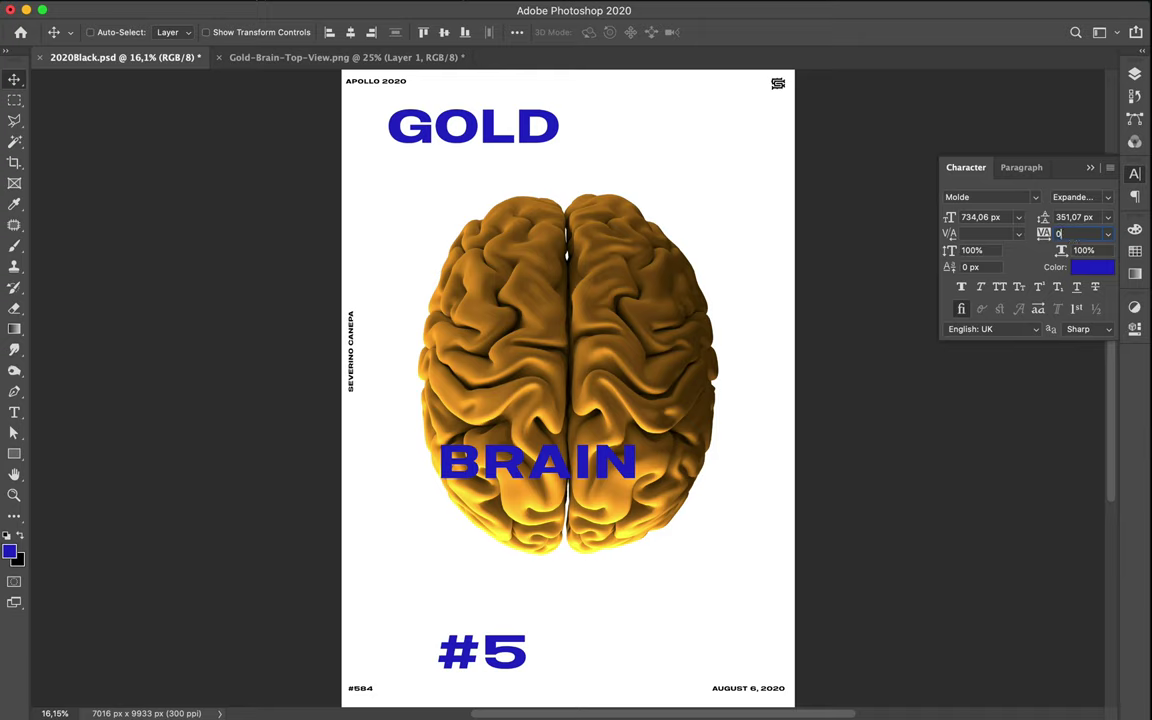
key(Return)
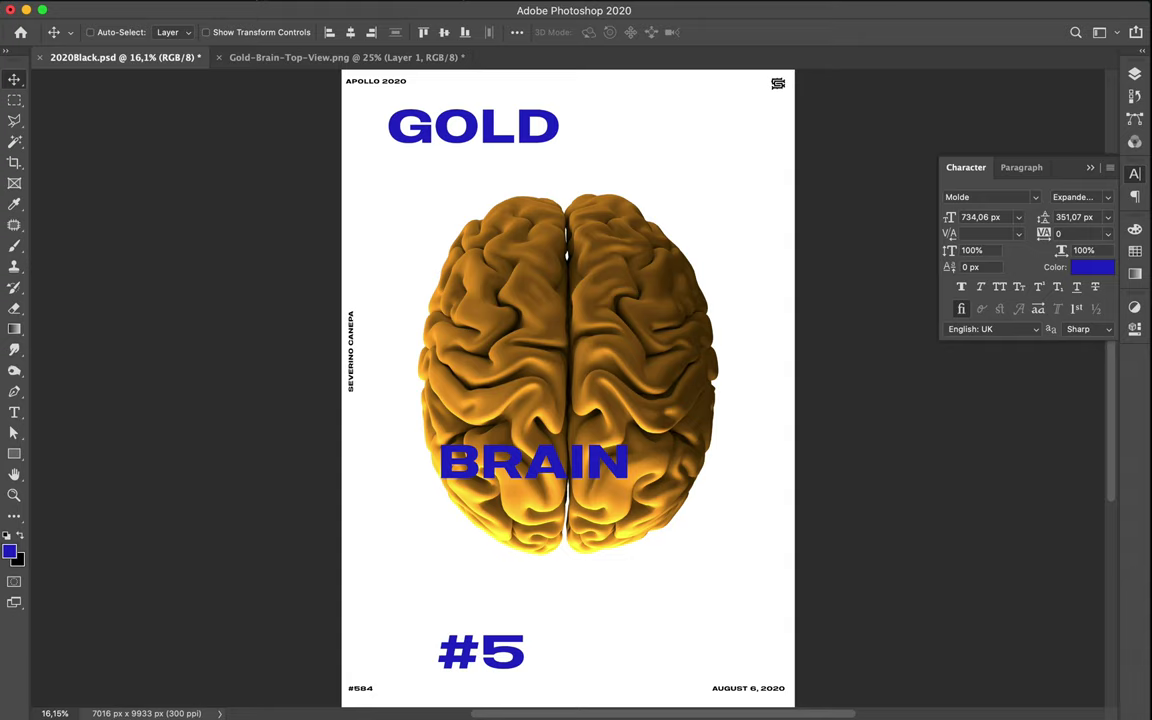
Move the GOLD text to the poster's upper-right area, just inside the right edge.
key(super)
drag(493, 139, 697, 145)
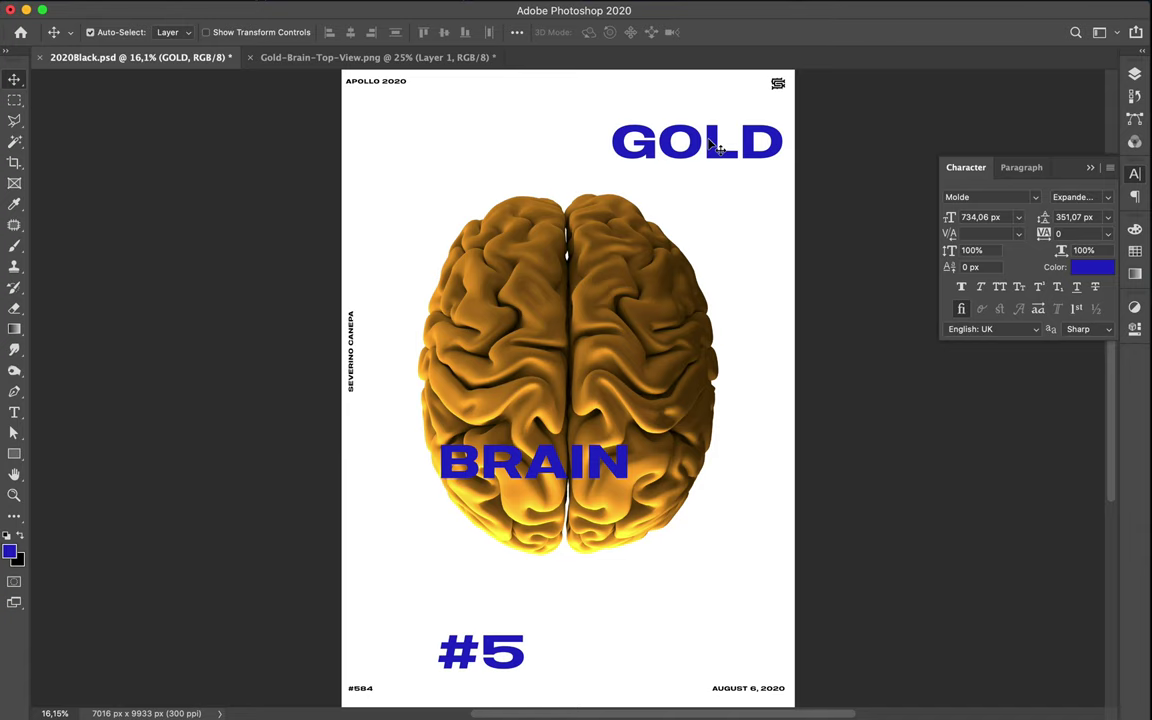
Scale the GOLD text in the upper-right area down to about 72%.
key(super+t)
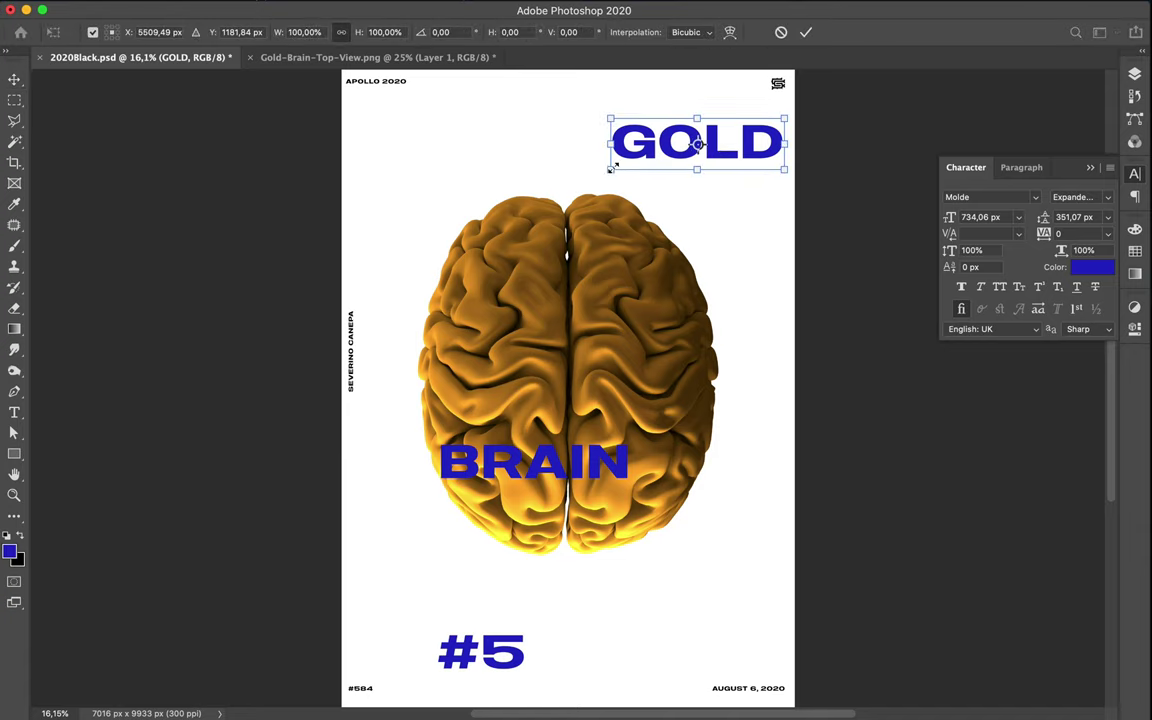
drag(609, 168, 658, 153)
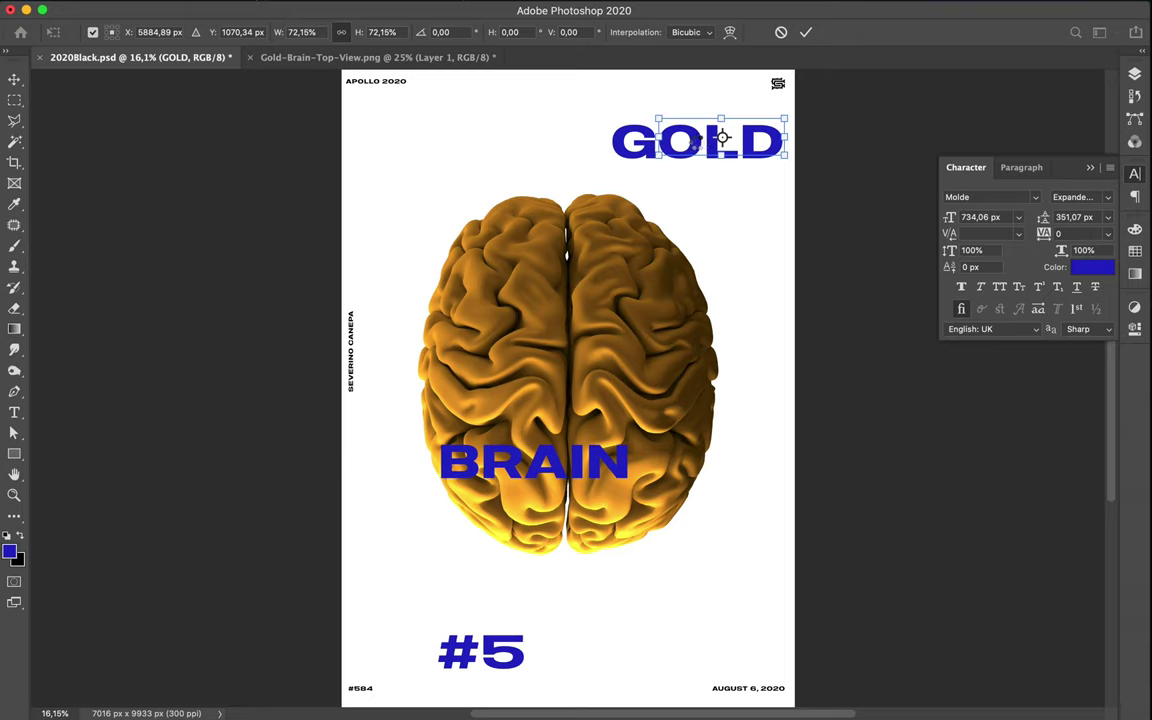
key(Return)
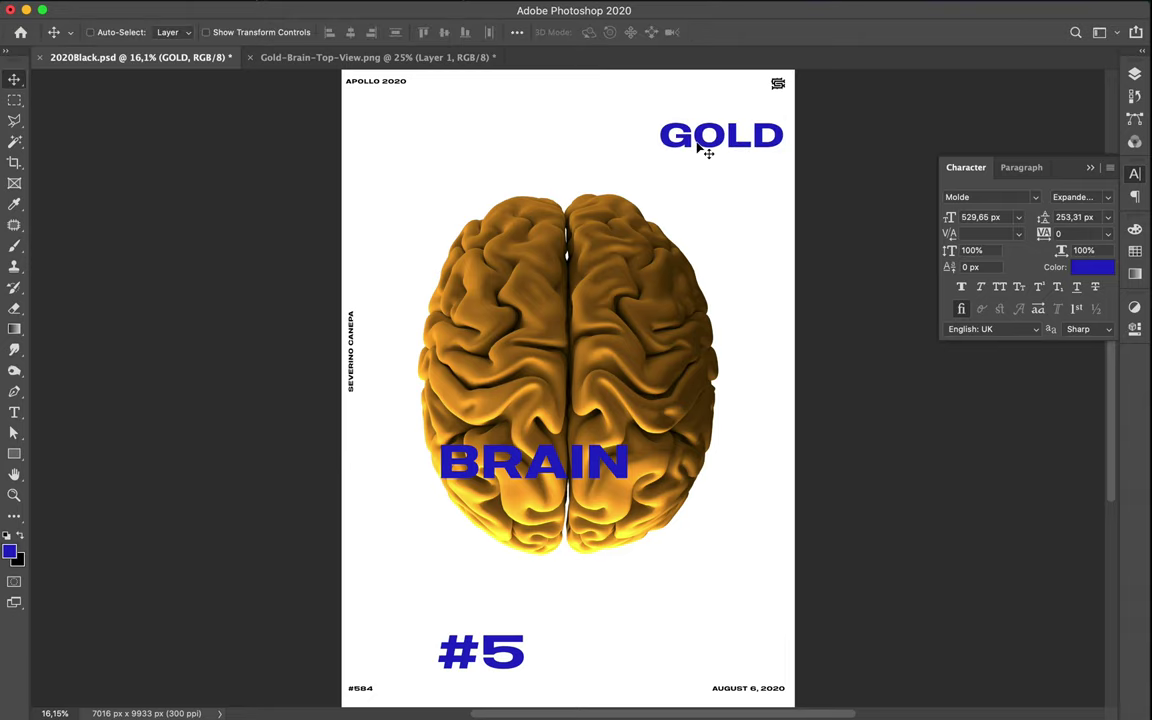
Move the GOLD text partly past the poster's right edge and place a copy slightly lower, cropped by the left edge.
drag(700, 148, 755, 145)
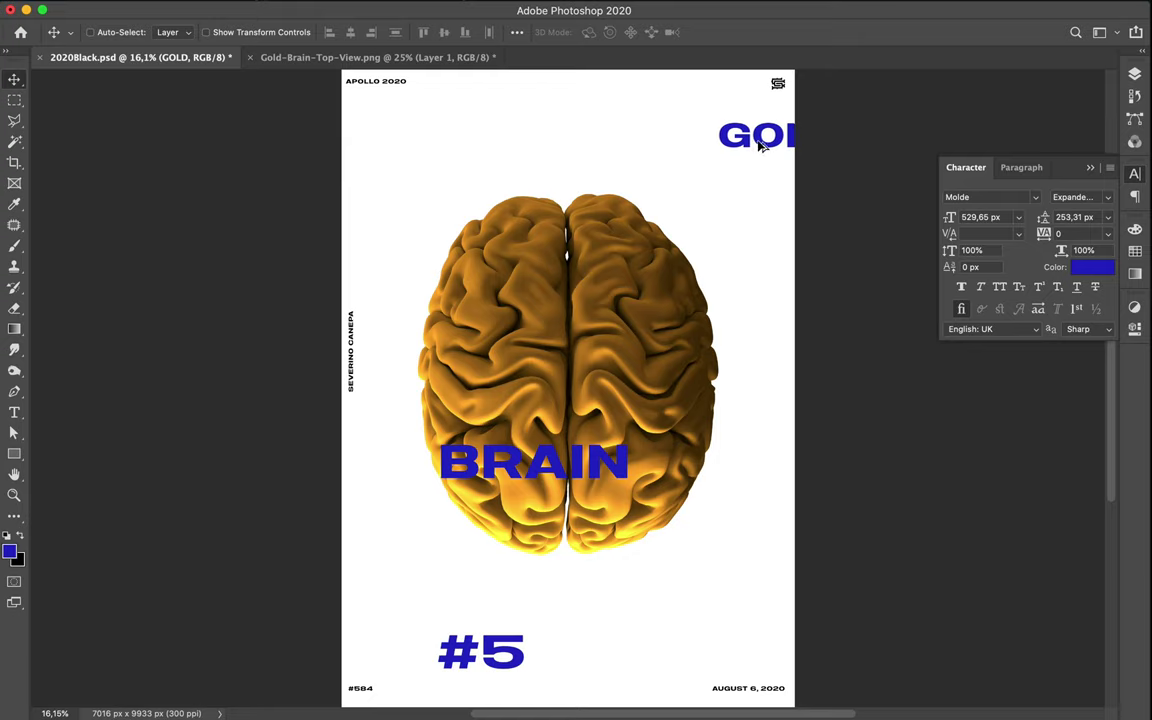
drag(761, 137, 333, 183)
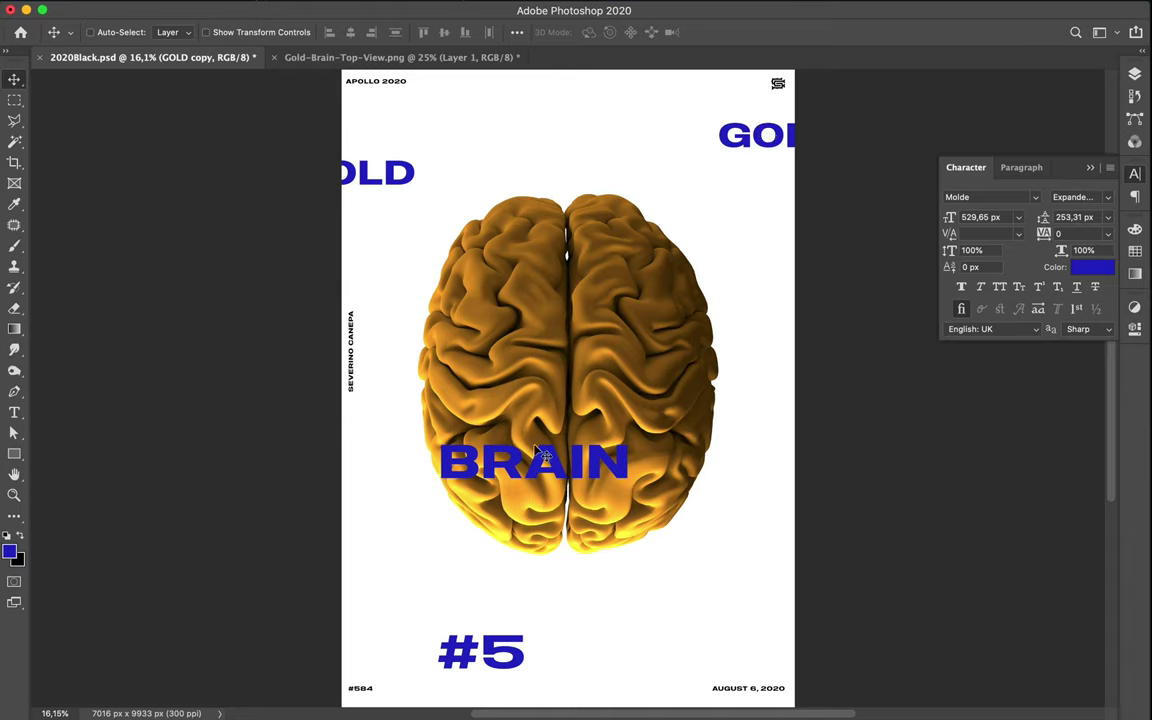
Move the gold brain image straight down so the poster's bottom edge crops its lower part.
key(super)
super+click(541, 474)
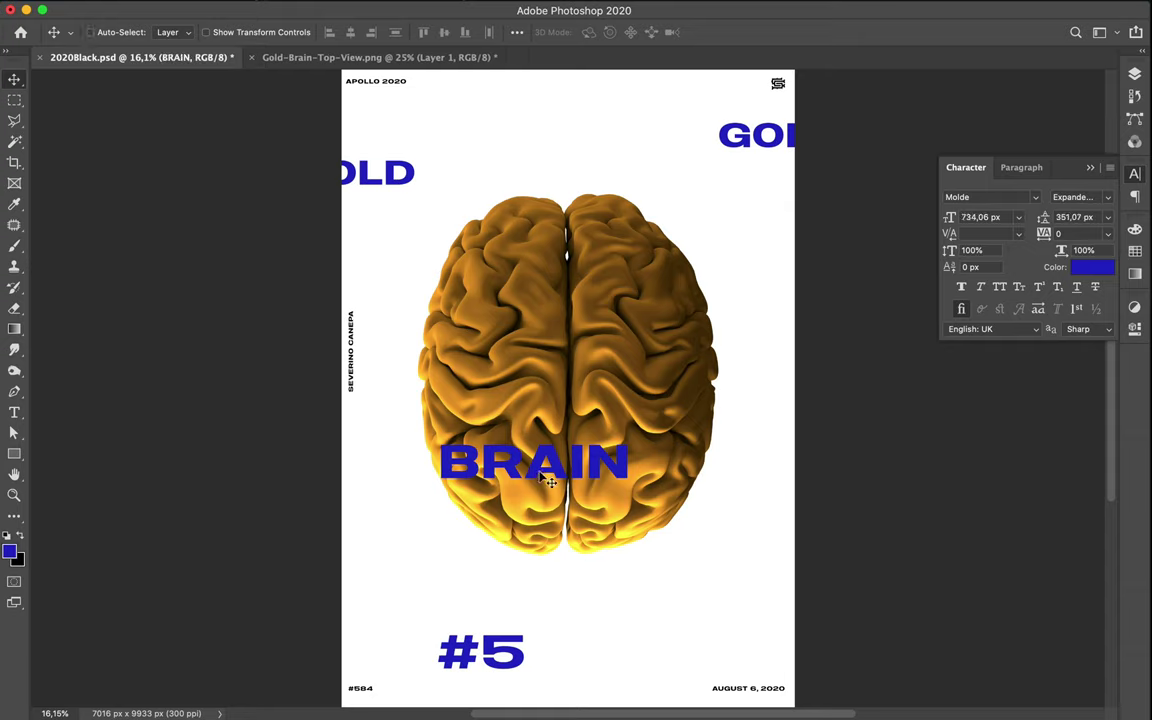
key(super)
click(605, 315)
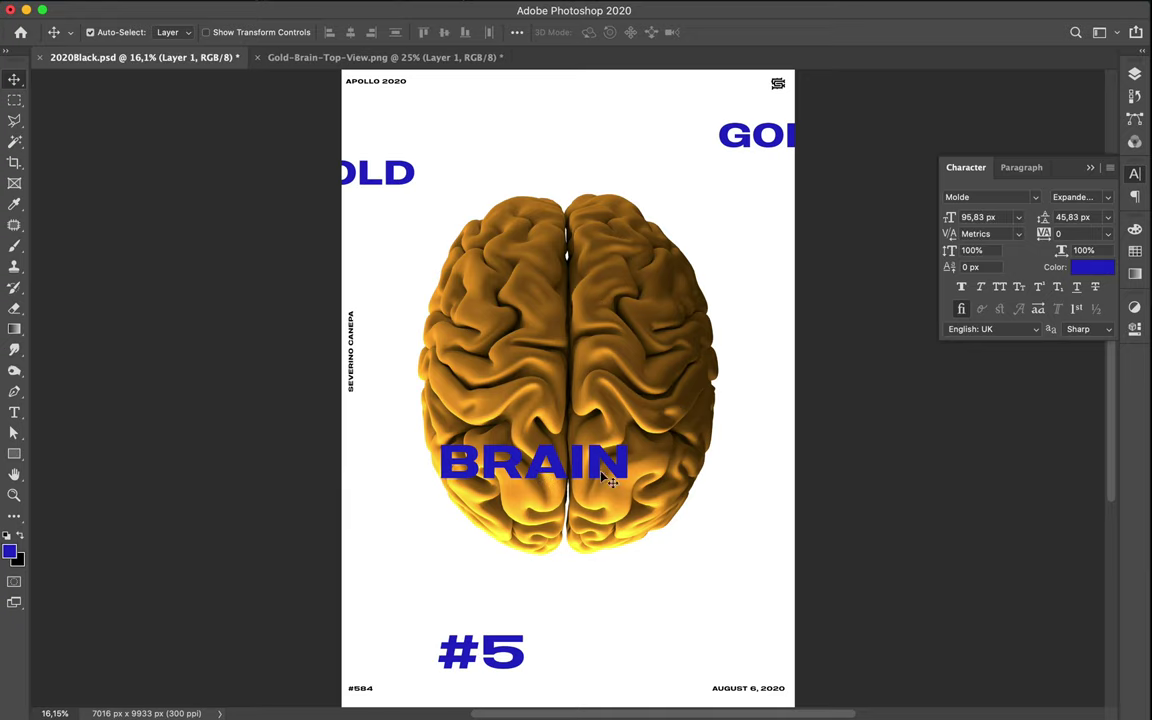
drag(602, 526, 602, 563)
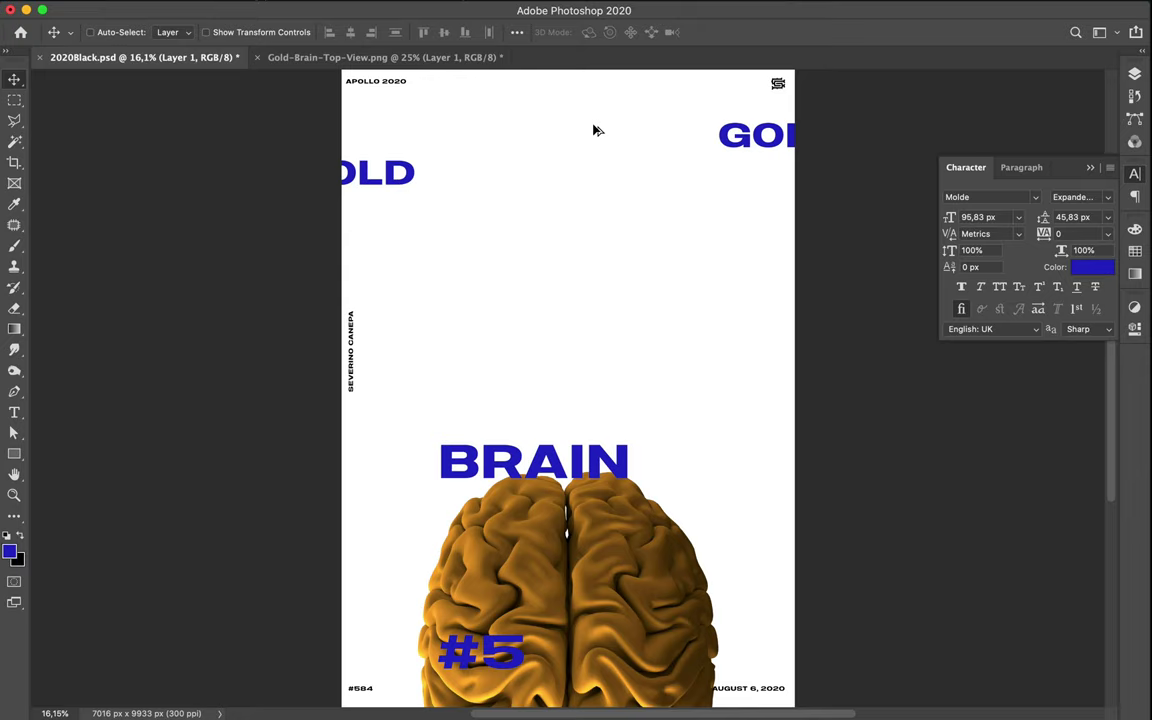
Place a copy of the brain, scaled to about three quarters, at the poster's top center, with its upper half cropped by the edge.
key(super)
drag(603, 559, 622, 184)
key(ctrl+t)
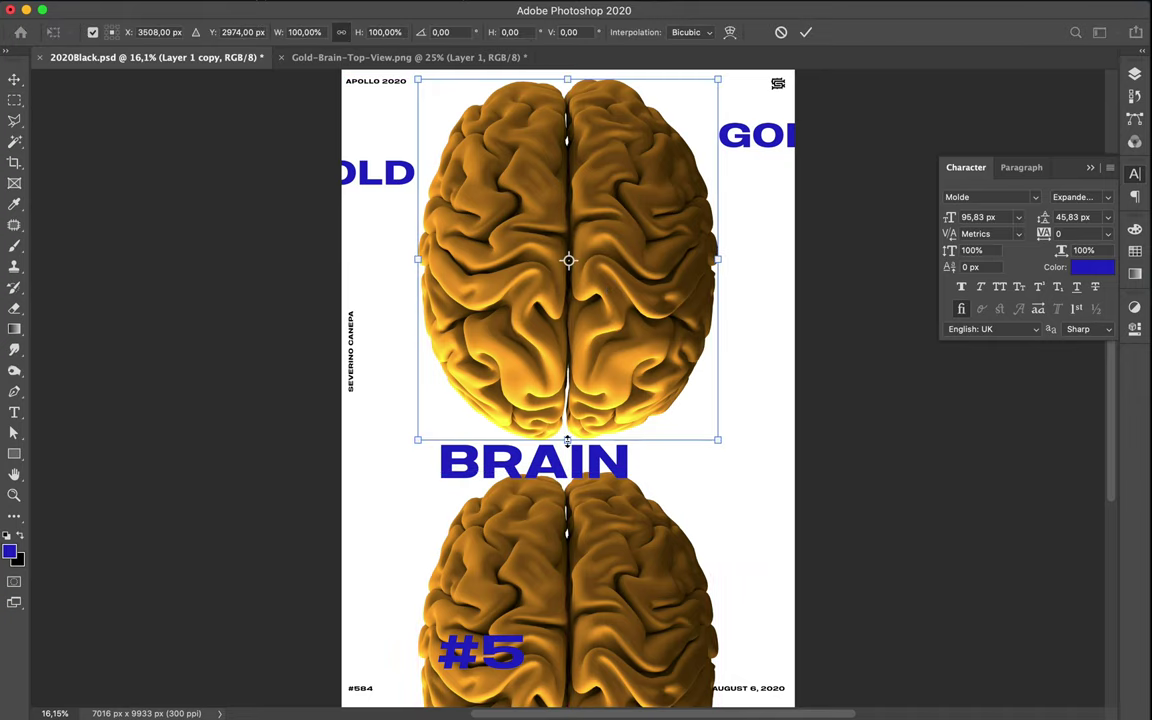
drag(567, 440, 570, 356)
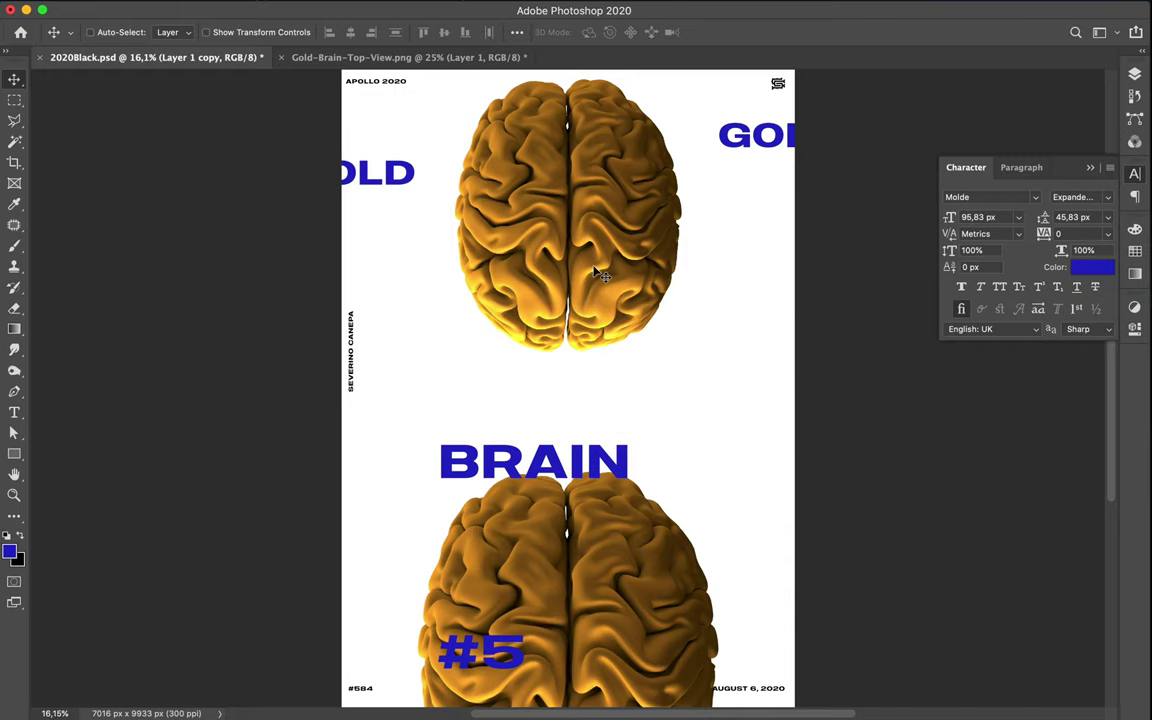
drag(597, 272, 602, 137)
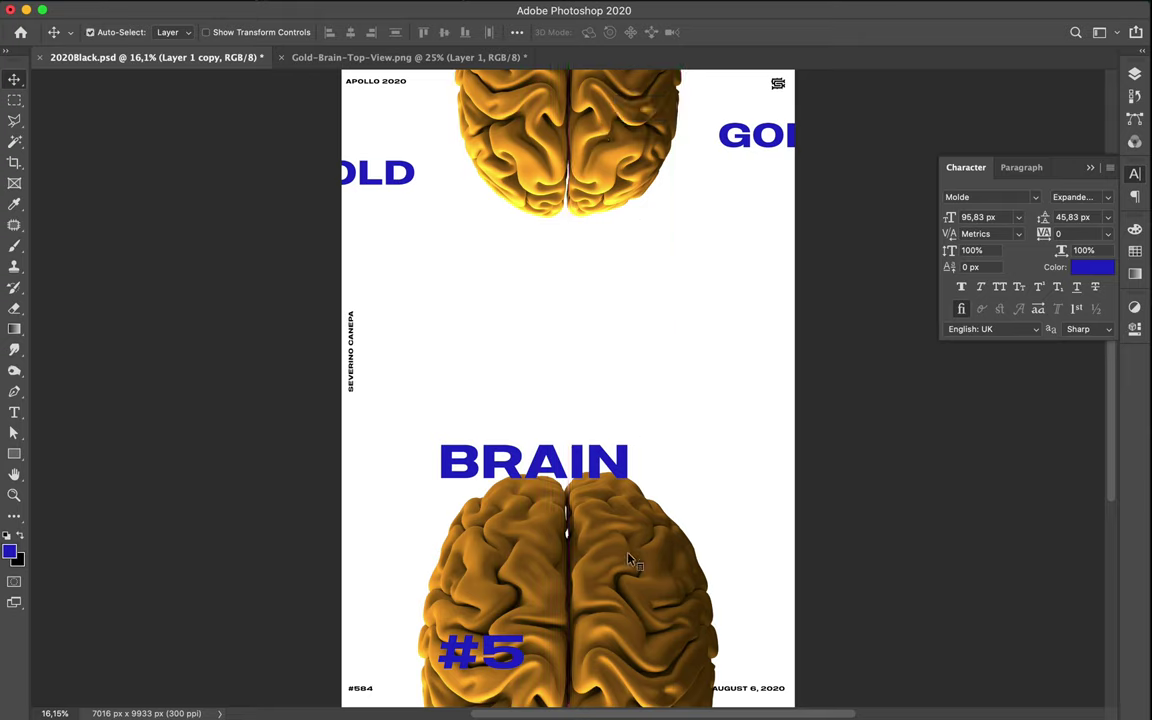
Select both brain layers and add a Levels adjustment layer above them.
key(super+alt+a)
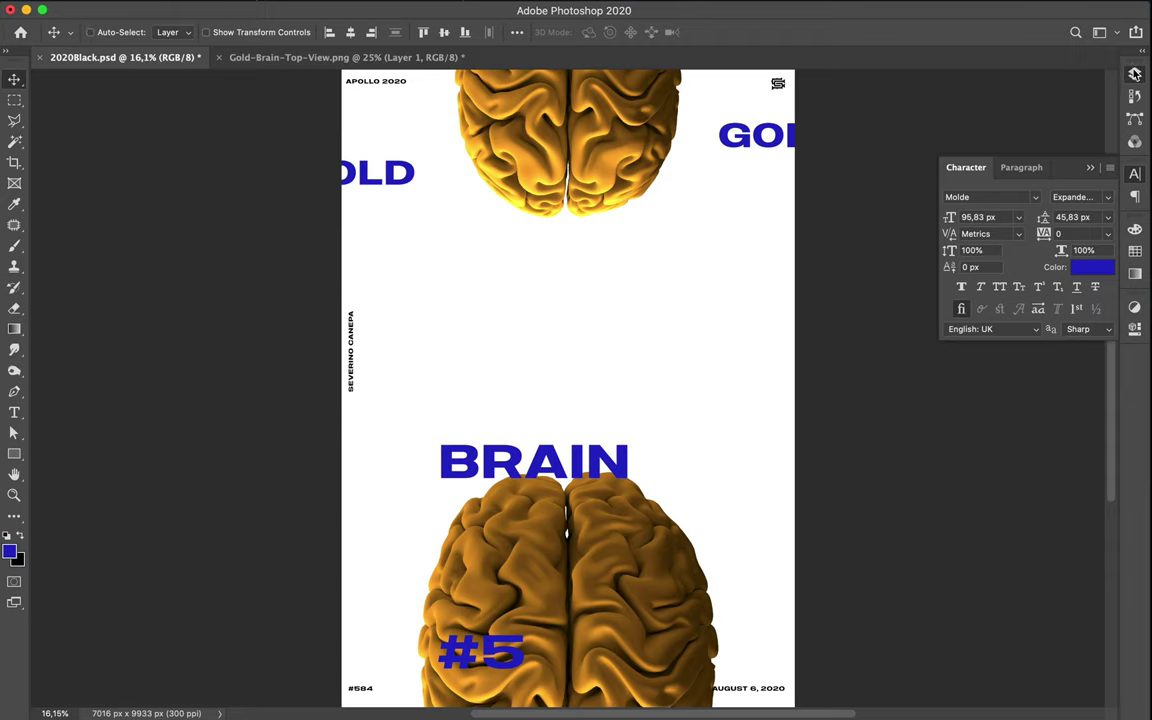
click(1135, 74)
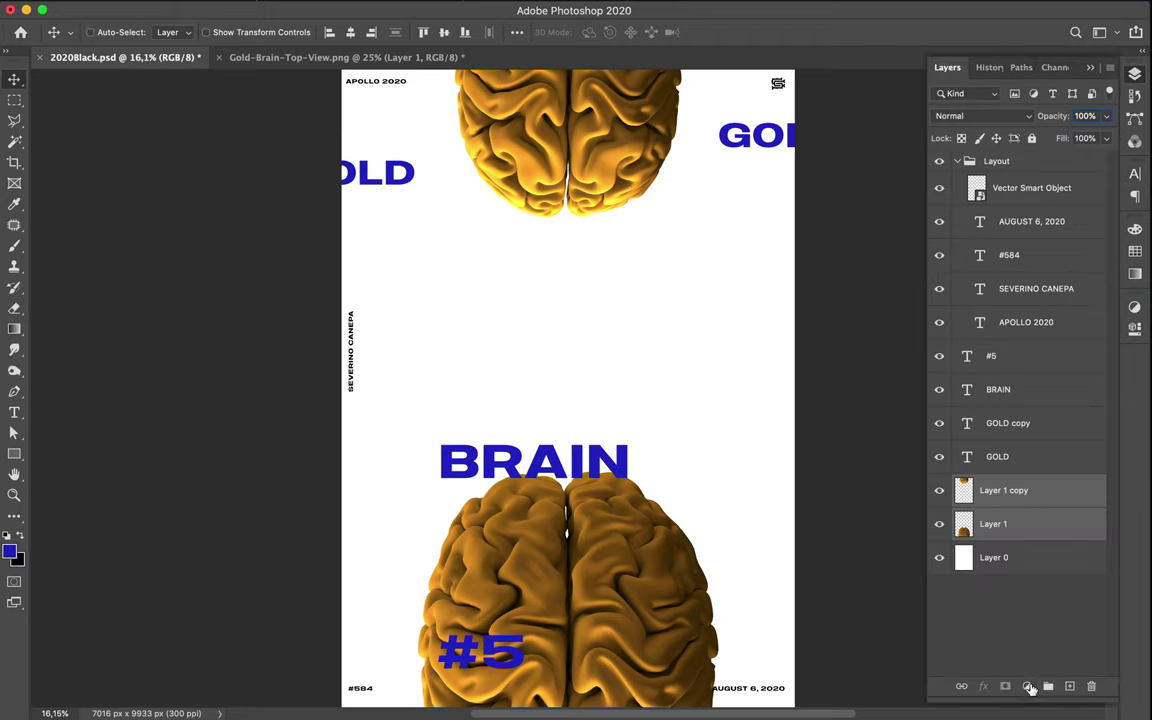
click(1030, 688)
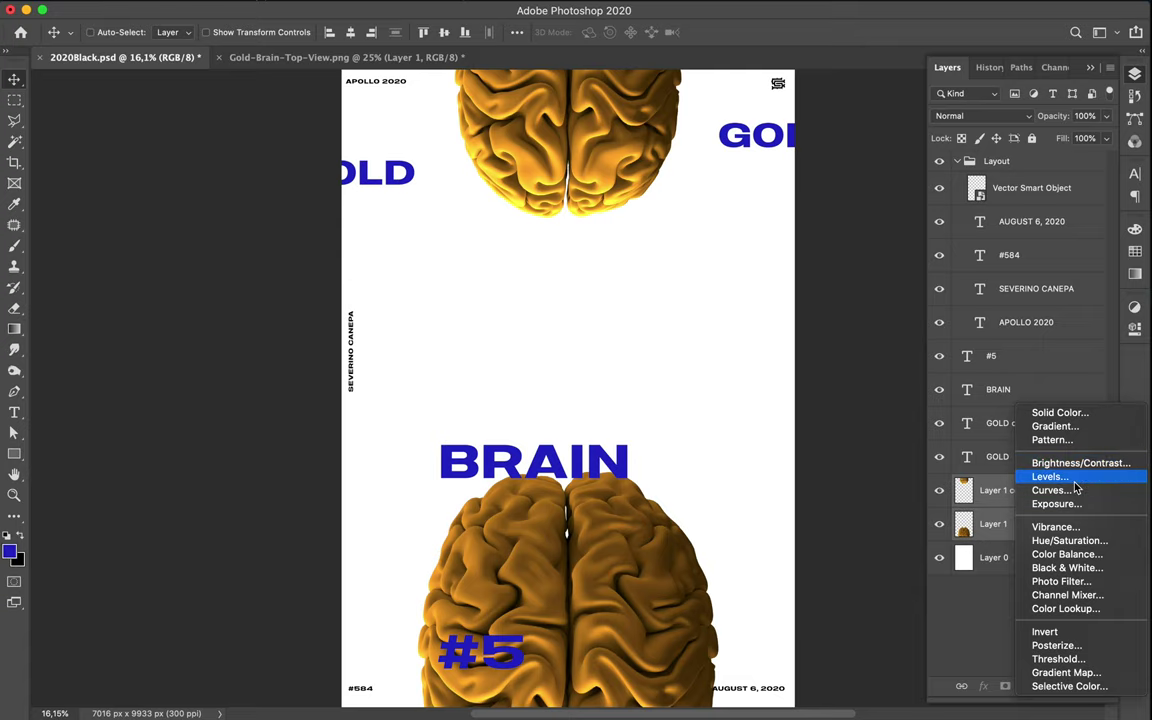
key(Escape)
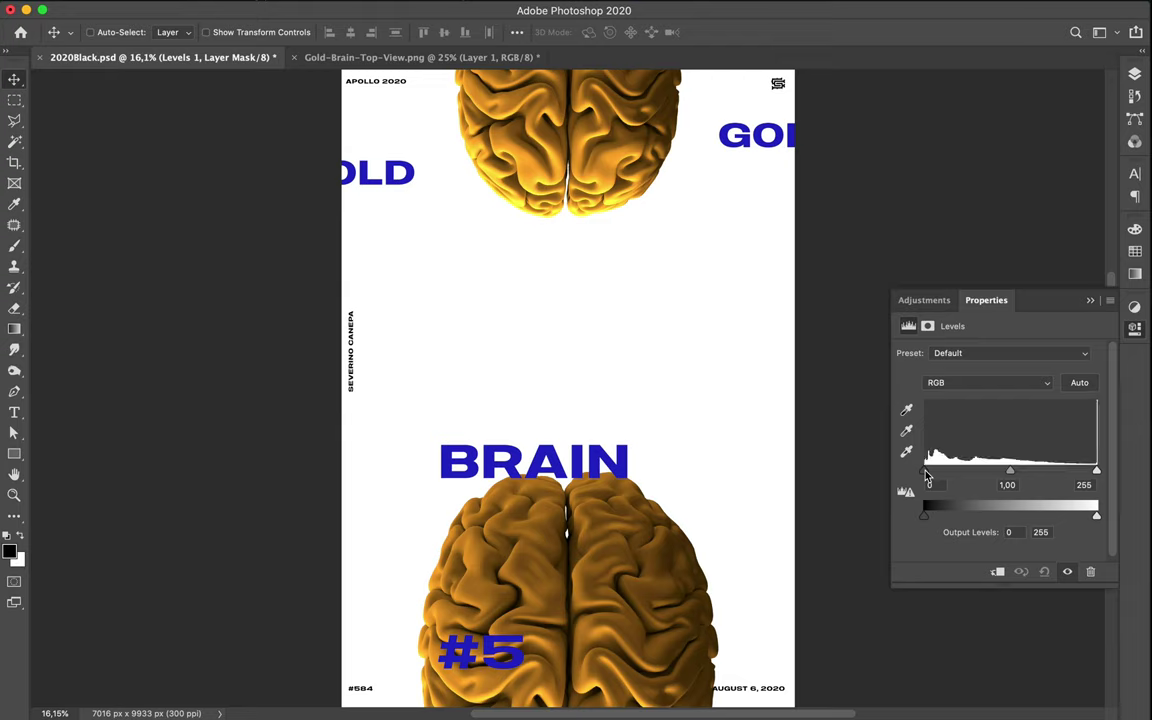
Raise the brains' contrast in the Levels adjustment with black input 8 and a slightly lowered white input.
drag(926, 476, 933, 477)
drag(932, 476, 939, 476)
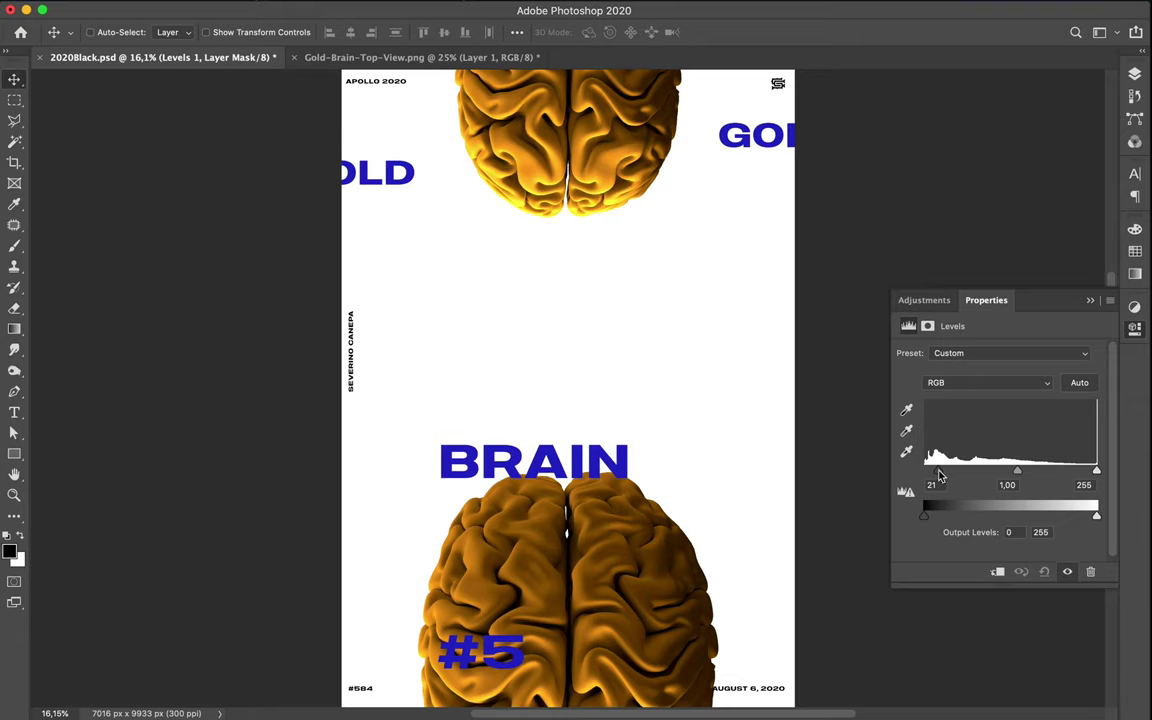
mouse_move(1099, 474)
mouse_down()
mouse_move(1073, 474)
mouse_move(1086, 472)
mouse_up()
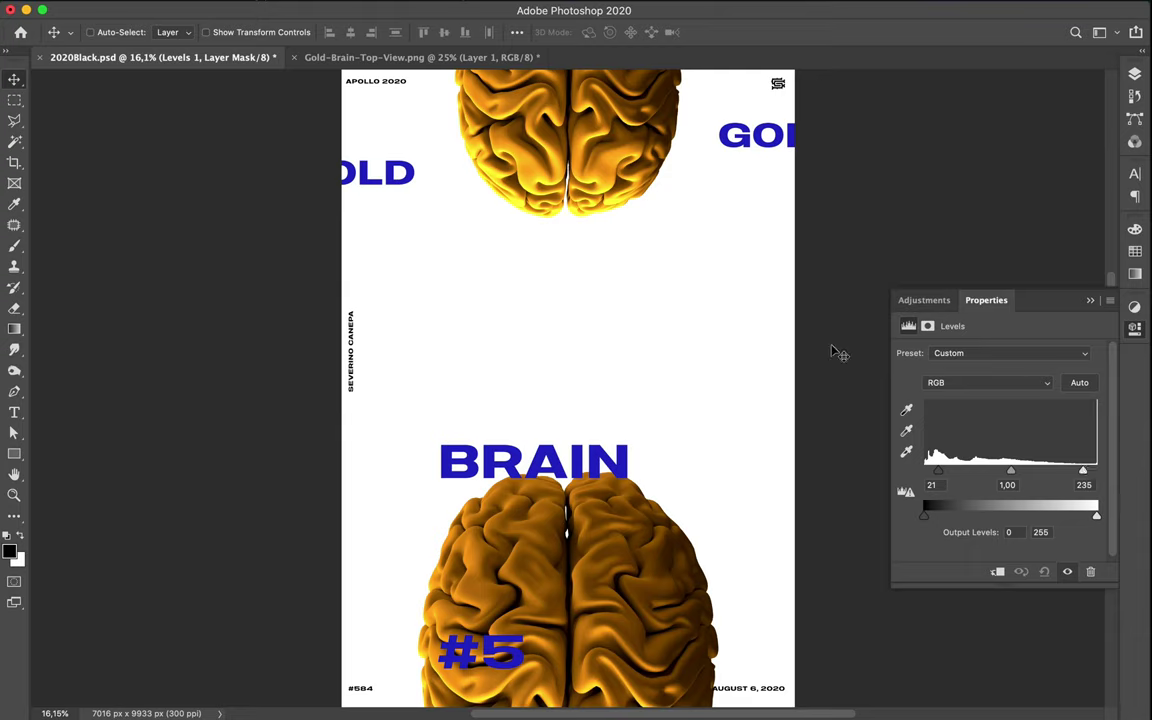
mouse_move(1010, 471)
mouse_down()
mouse_move(1029, 476)
mouse_move(994, 477)
mouse_move(1012, 474)
mouse_up()
drag(939, 474, 932, 476)
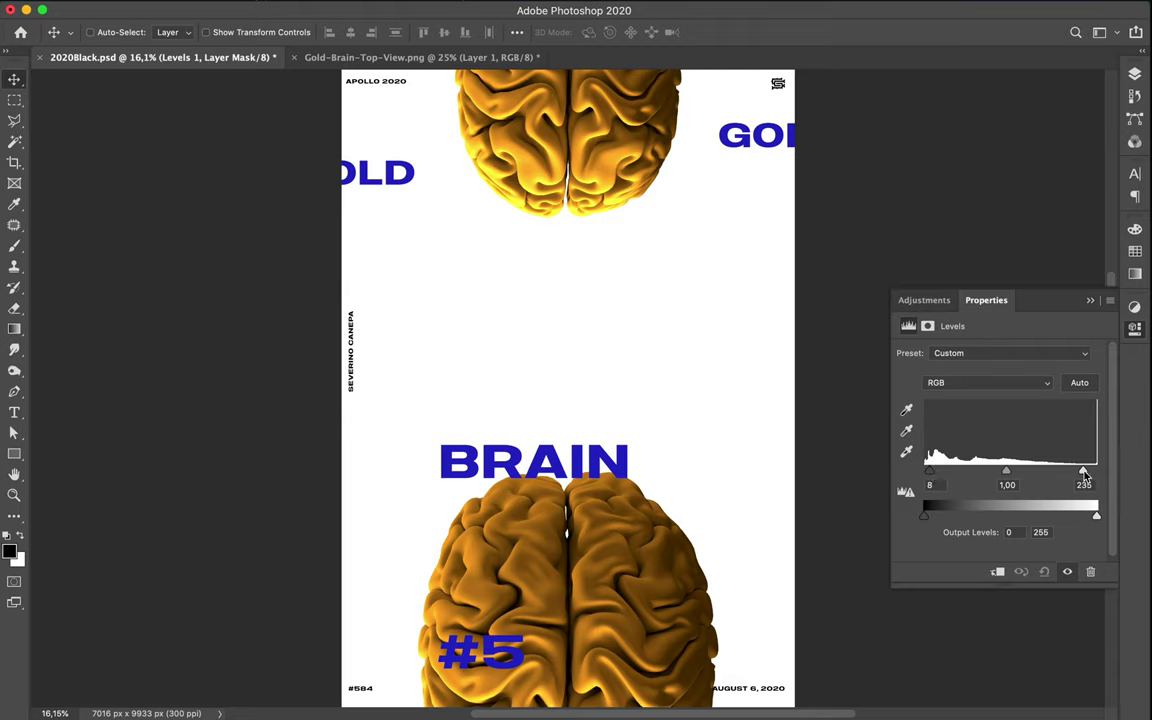
drag(1083, 471, 1090, 474)
Move the BRAIN text up beneath the right-hand GOLD so the poster's right edge crops its last letters.
key(super)
super+click(600, 467)
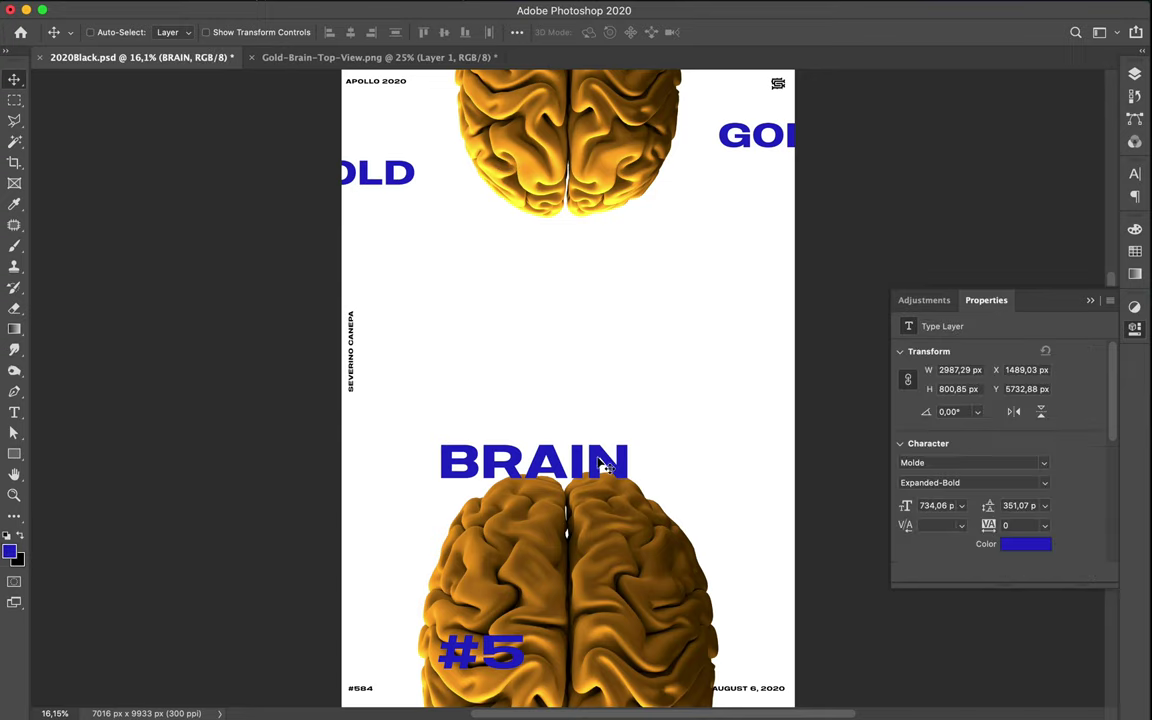
drag(603, 466, 814, 237)
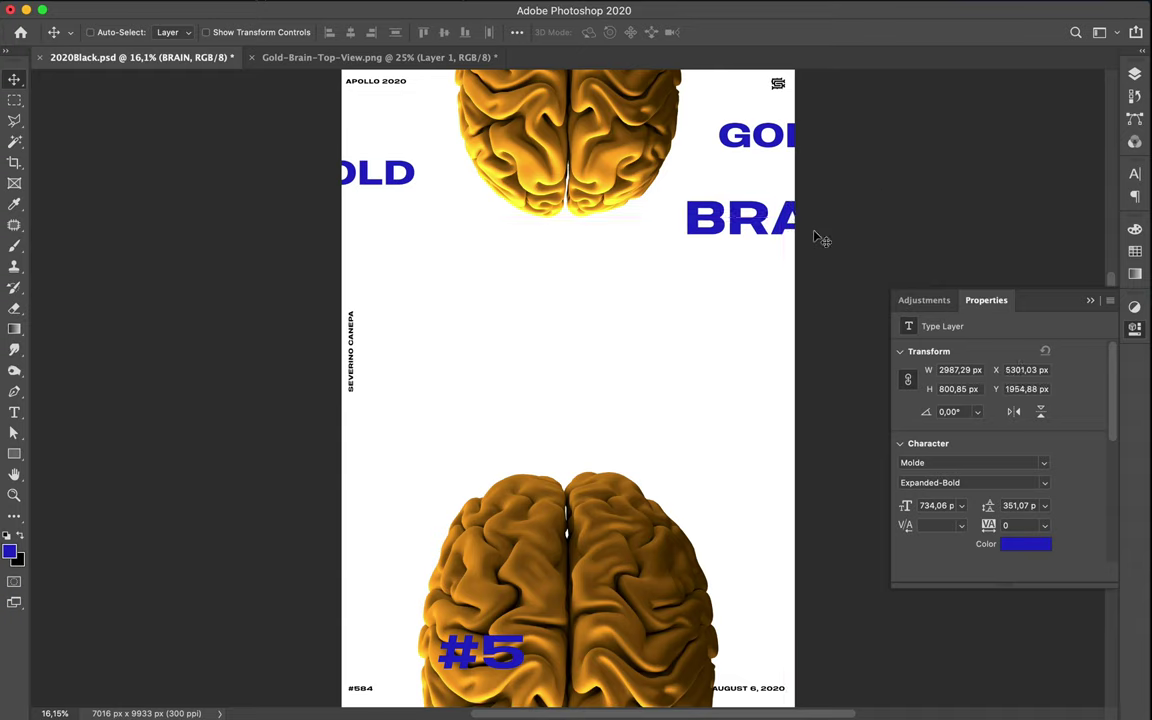
key(shift+Right)
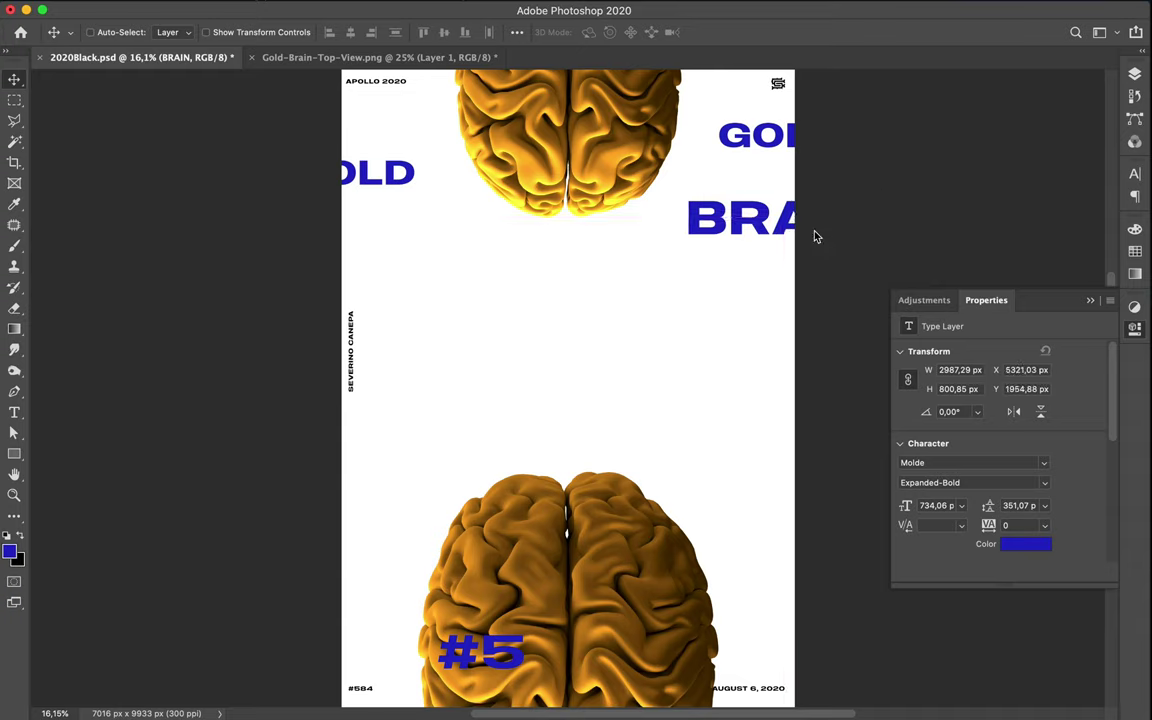
key(shift+Right)
Duplicate the BRAIN text onto the left edge above the lower brain and scale the copy to about 149%.
drag(695, 210, 321, 446)
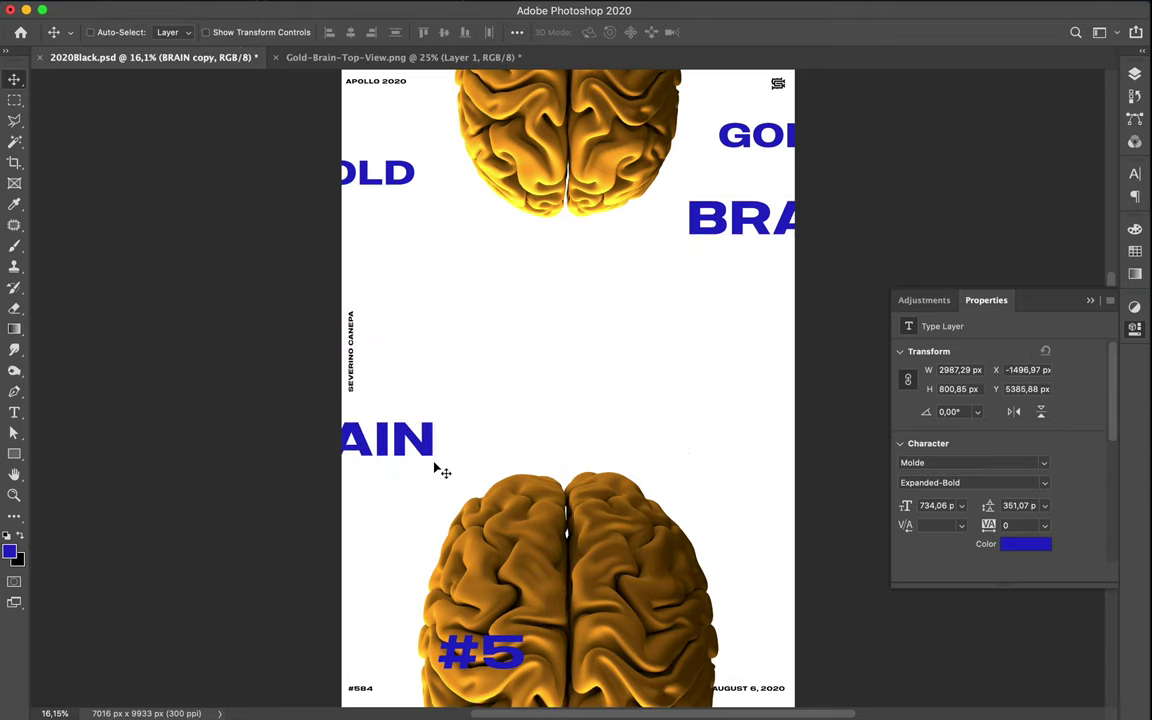
key(ctrl+t)
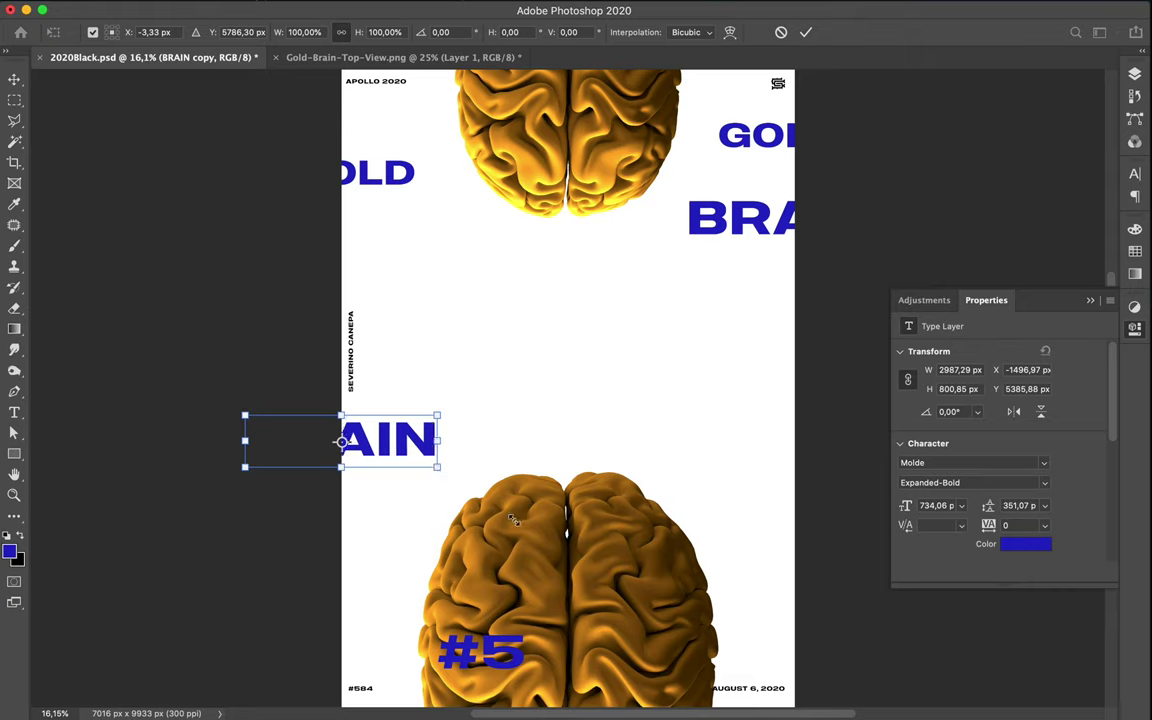
drag(512, 519, 520, 533)
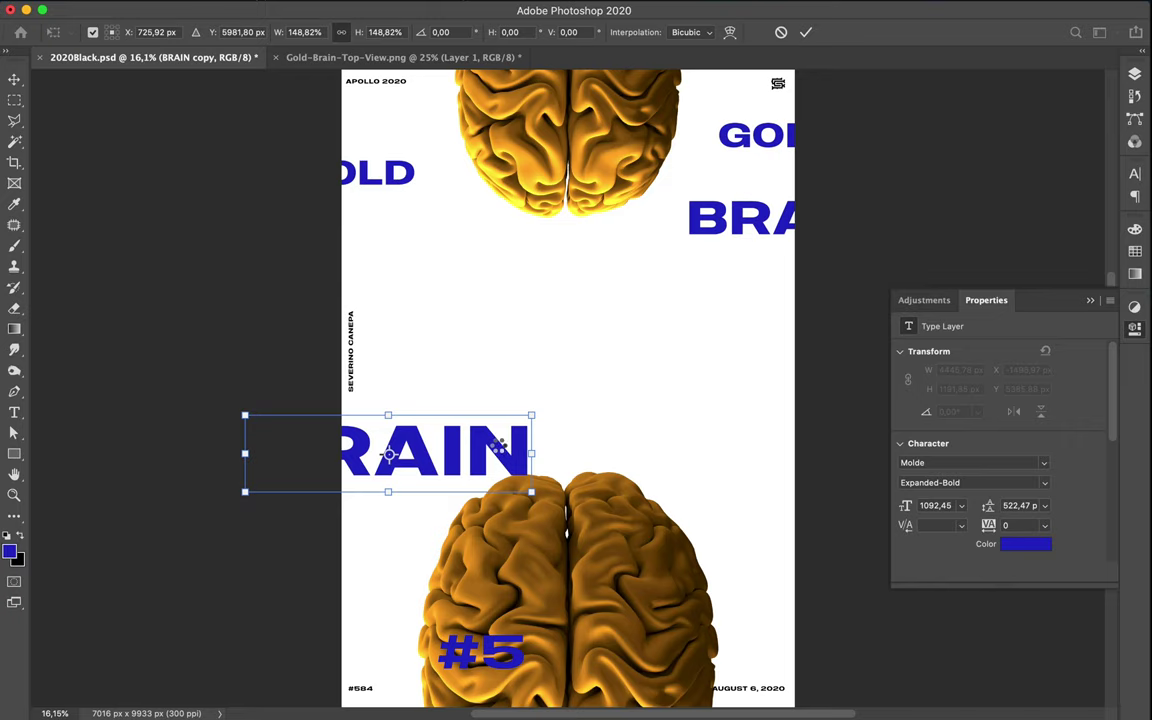
key(Return)
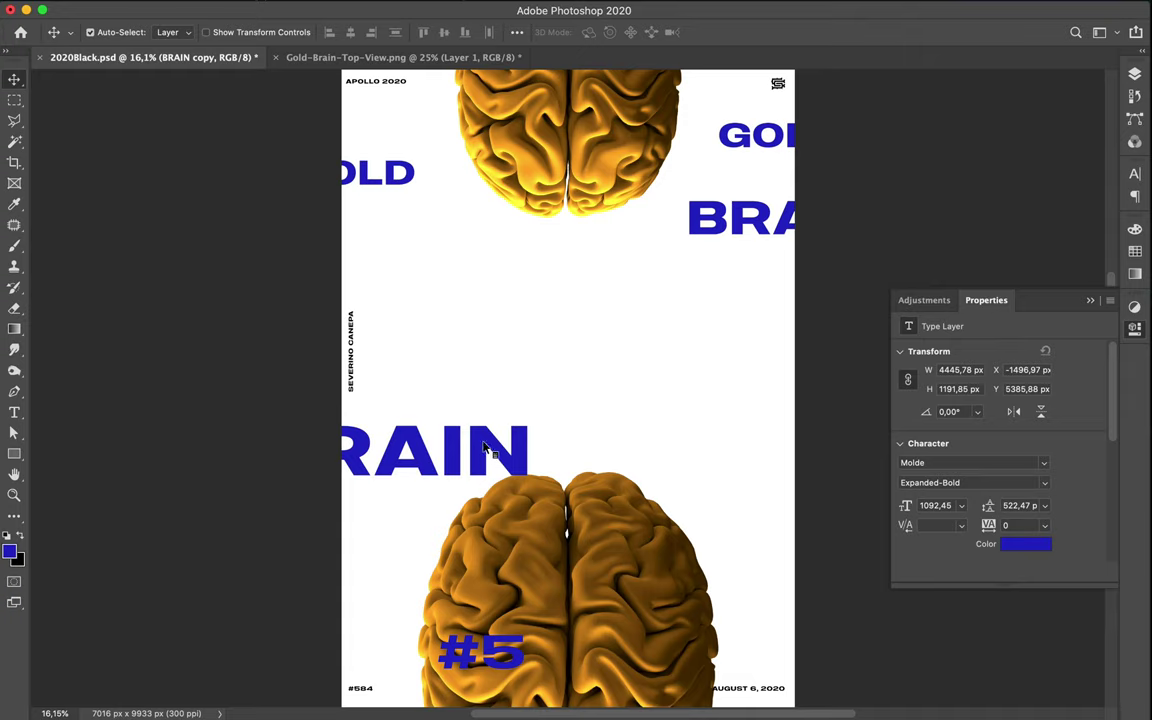
Lower the enlarged BRAIN copy by about 138 px and place its layer beneath Layer 1, behind the lower brain.
drag(492, 445, 492, 452)
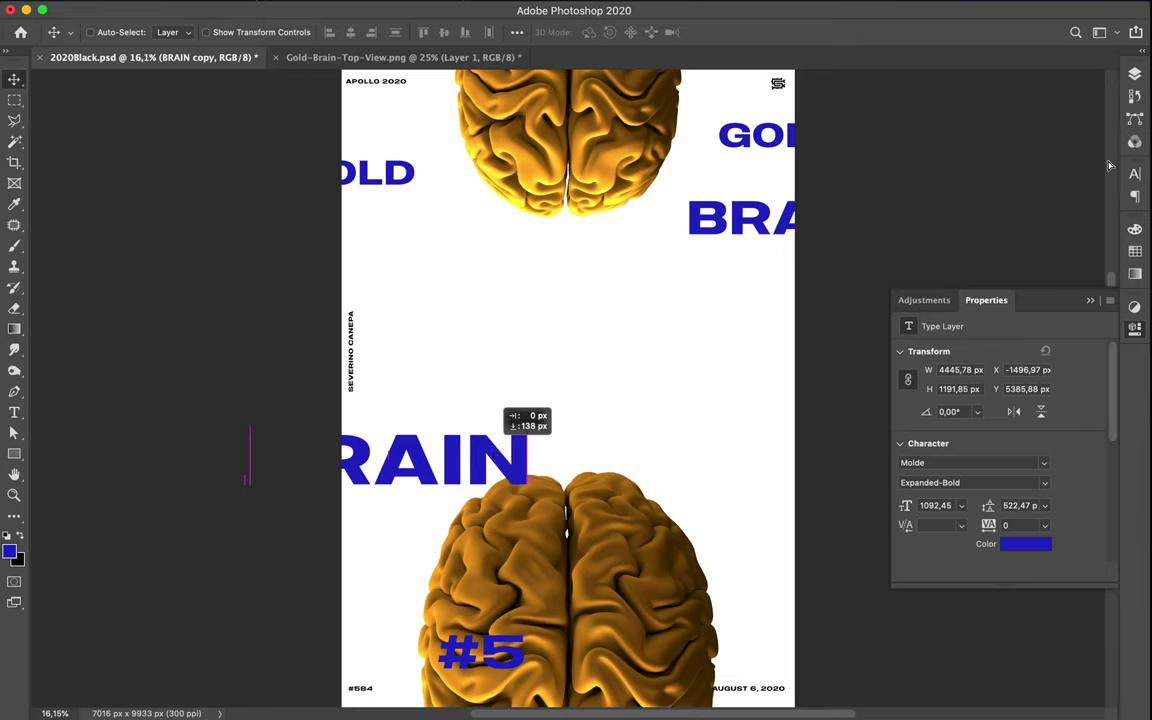
click(1135, 78)
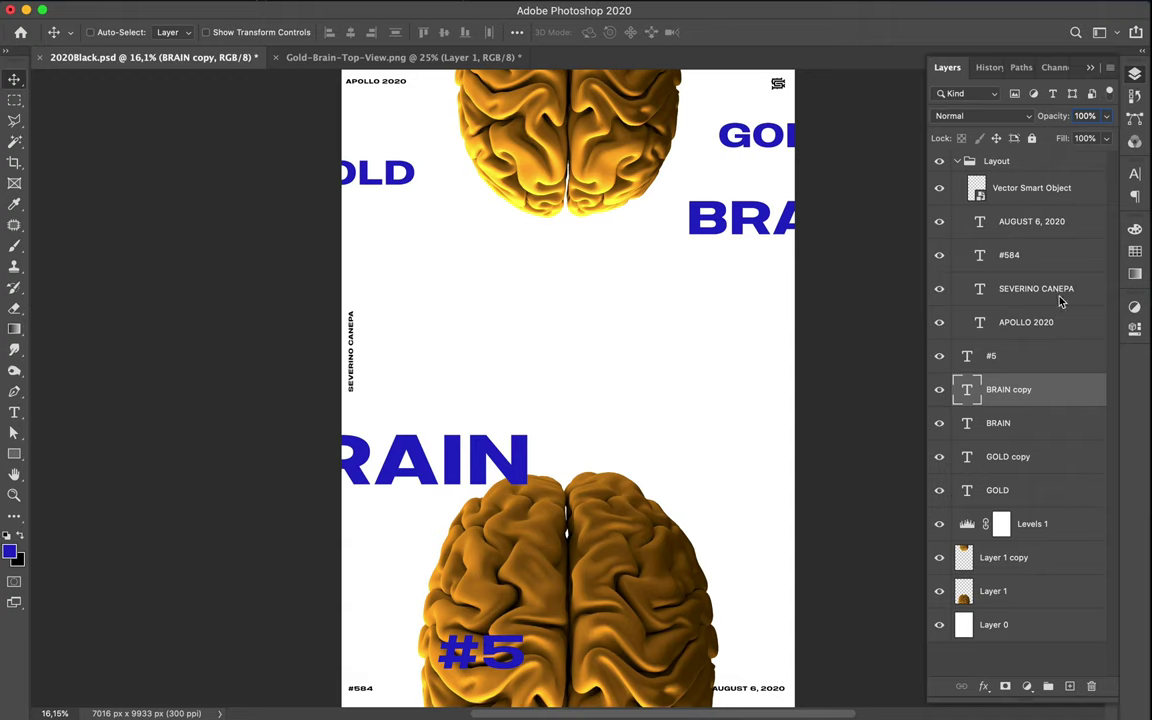
drag(1030, 401, 1020, 607)
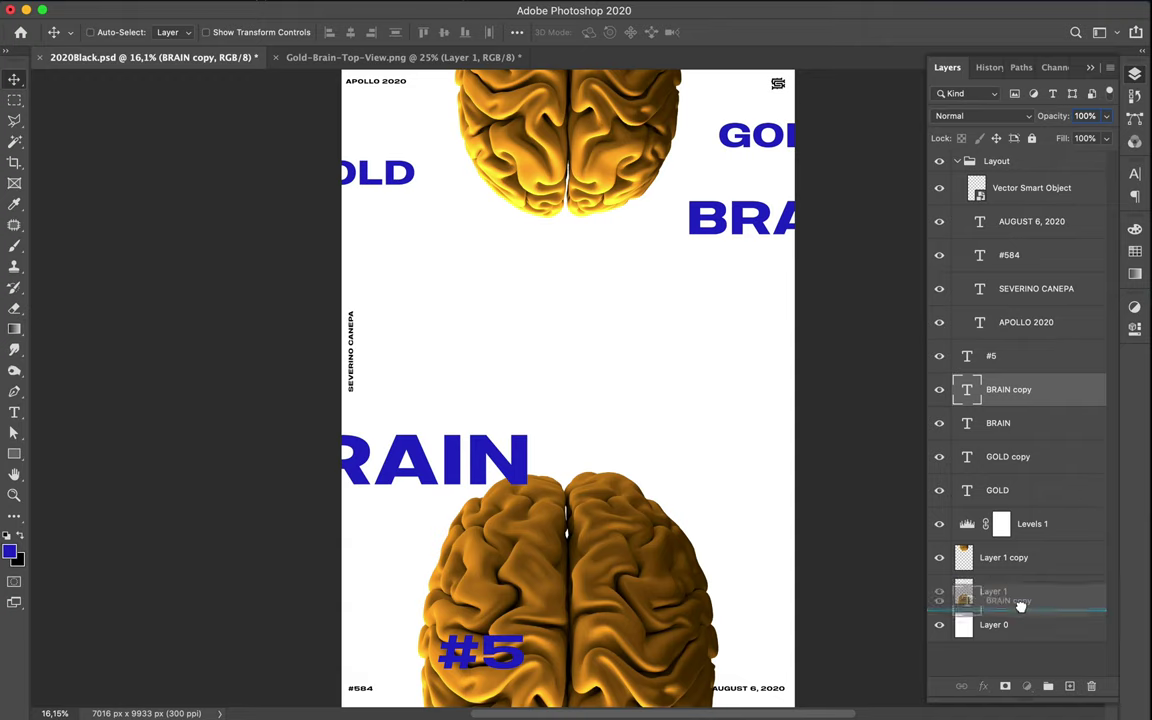
drag(1020, 607, 1020, 607)
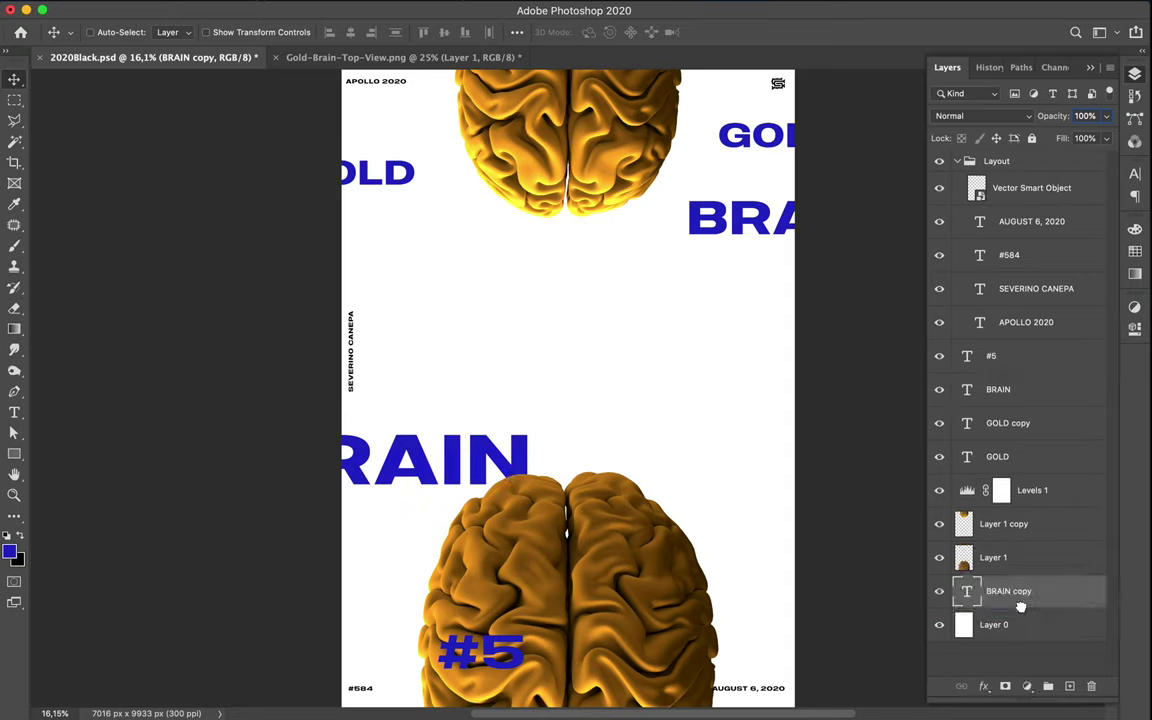
Enlarge the #5 text over the lower brain to about 216%.
key(super)
click(517, 668)
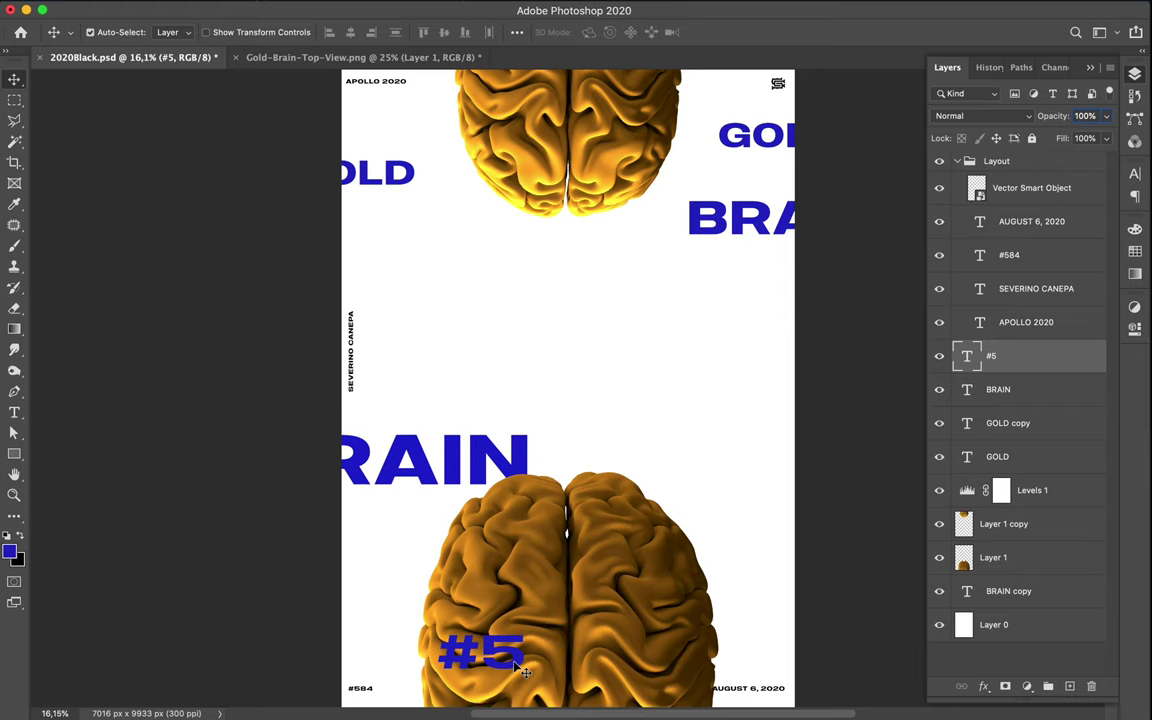
key(super+t)
drag(524, 627, 618, 543)
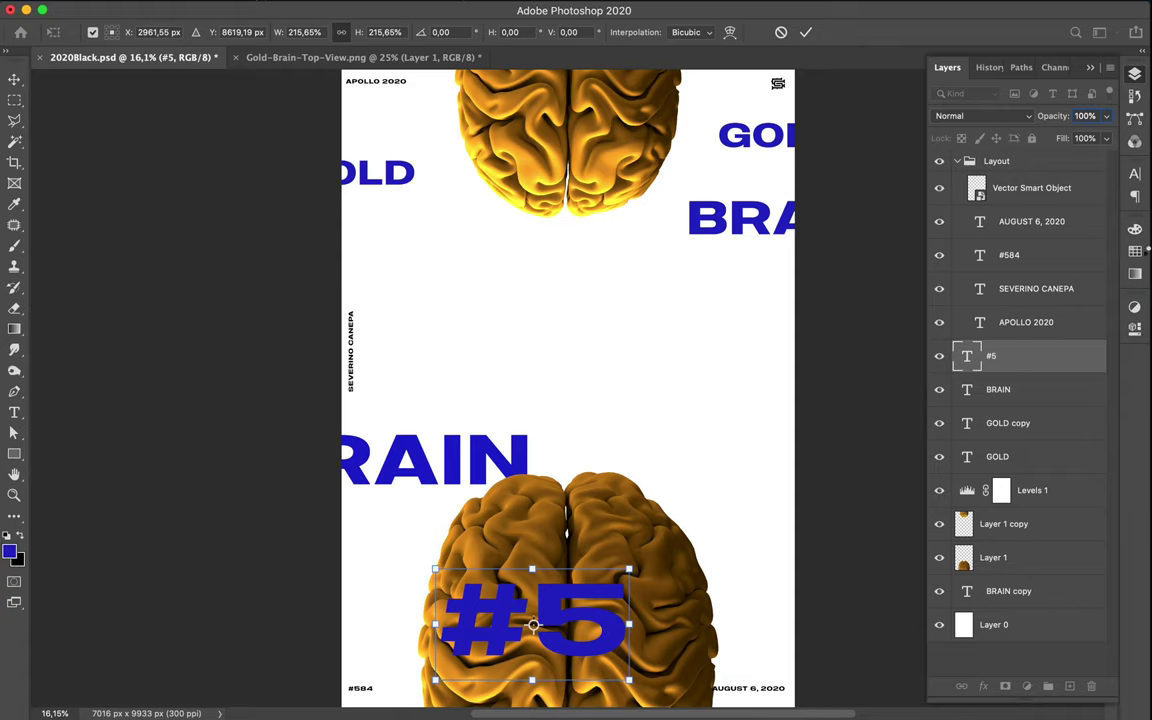
key(Return)
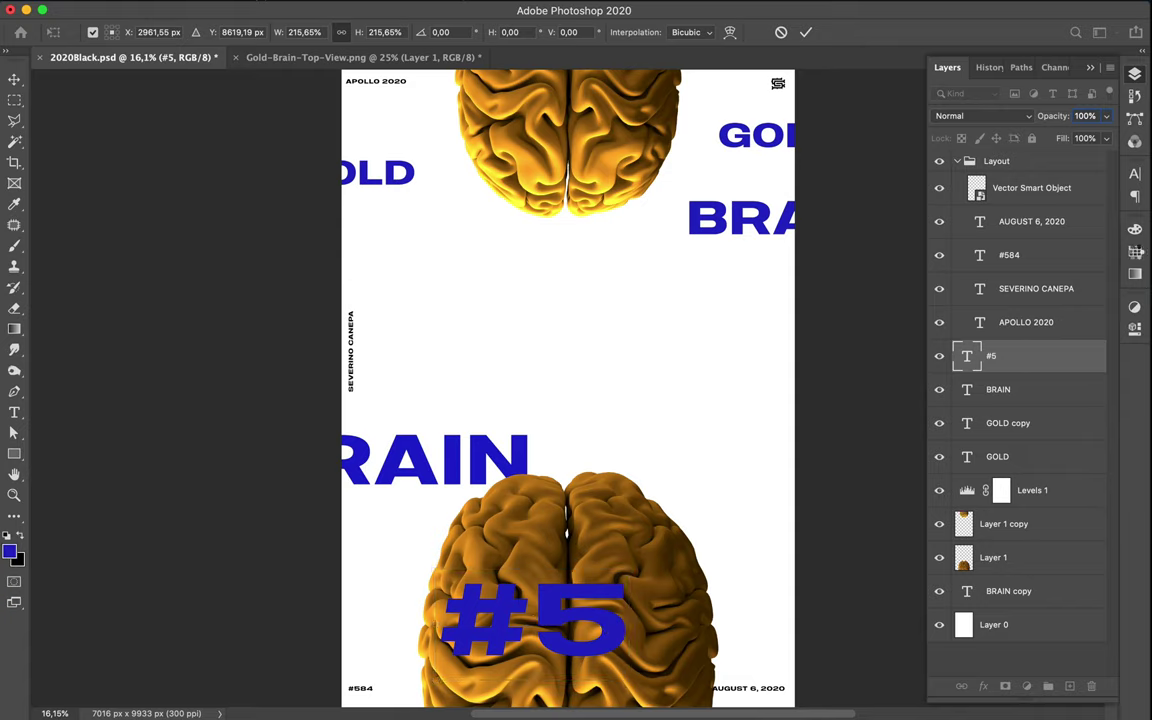
Recolour the #5 text on the lower brain white and duplicate it onto the upper brain.
click(1134, 252)
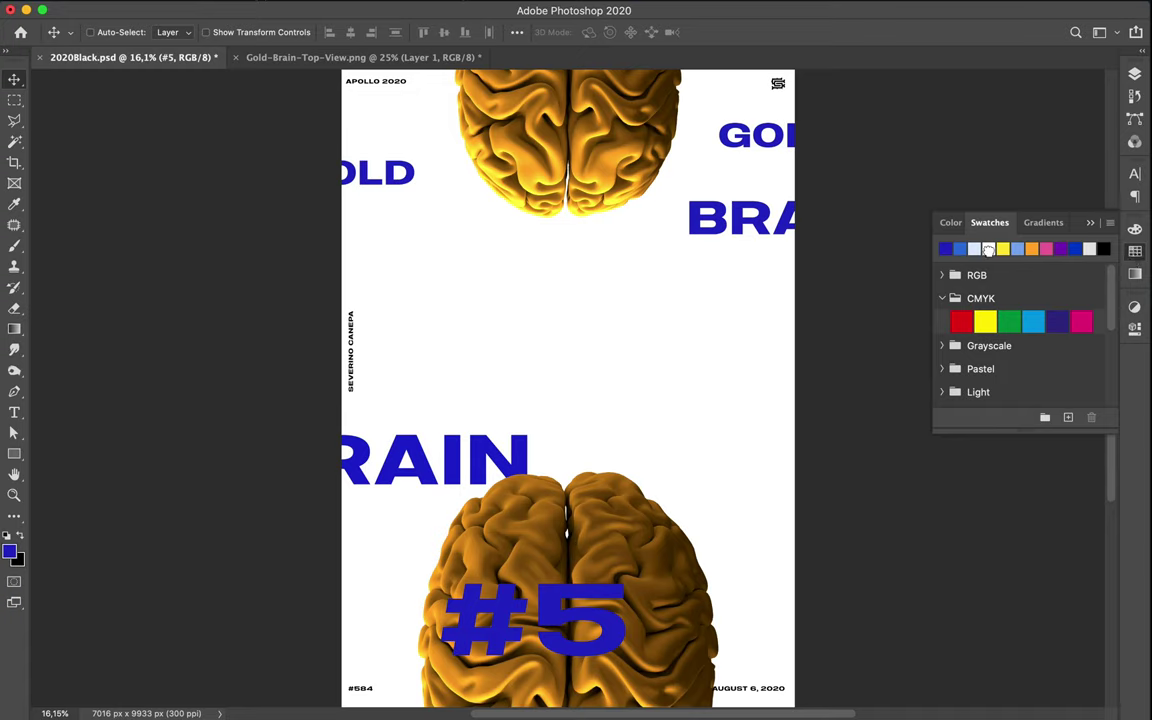
drag(988, 248, 598, 191)
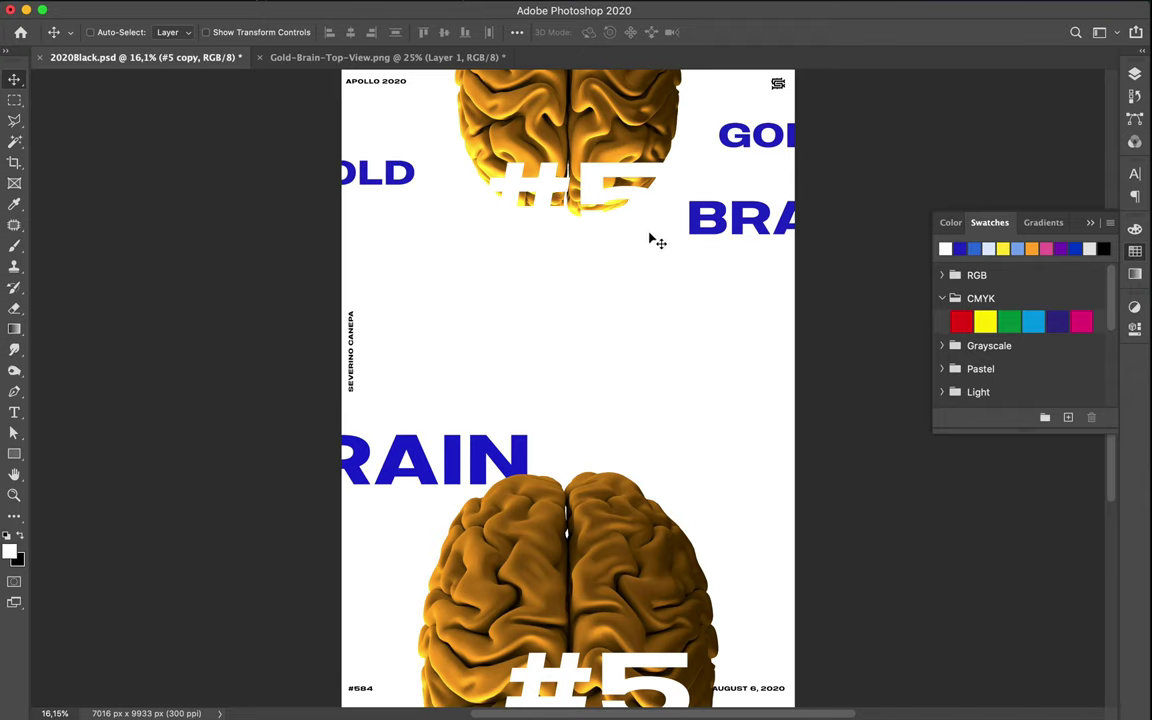
Shrink the upper #5 copy to about half its size and move it up so the poster's top edge crops it.
key(ctrl+t)
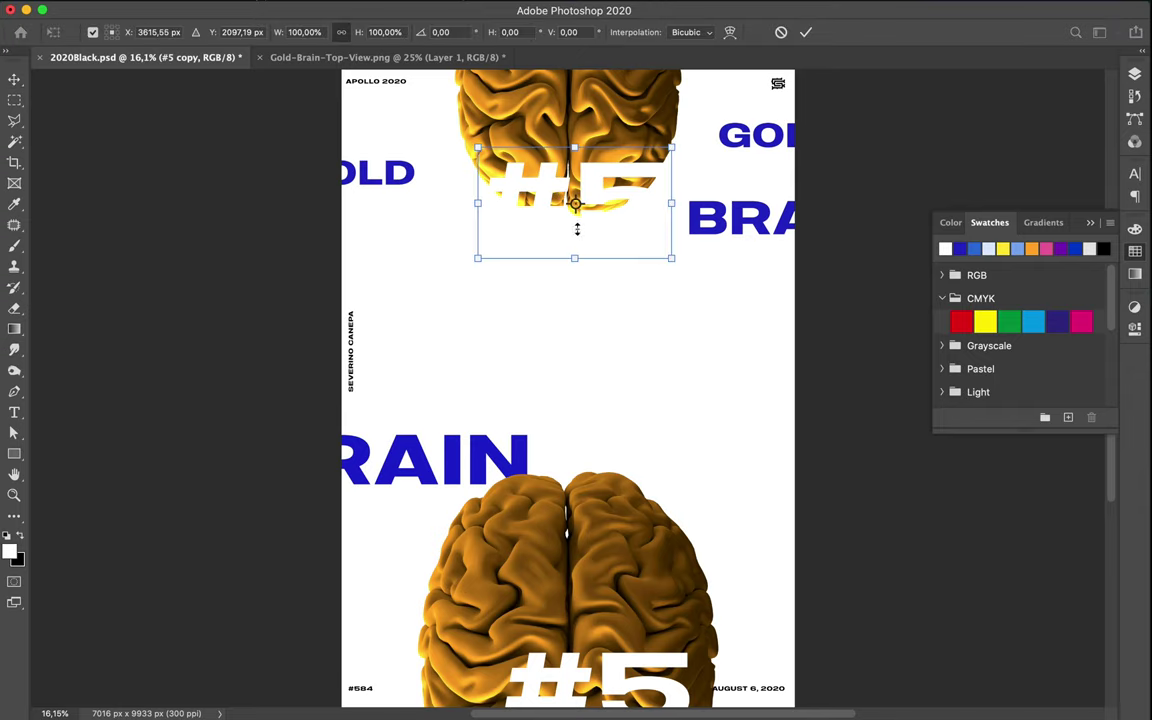
drag(576, 210, 576, 207)
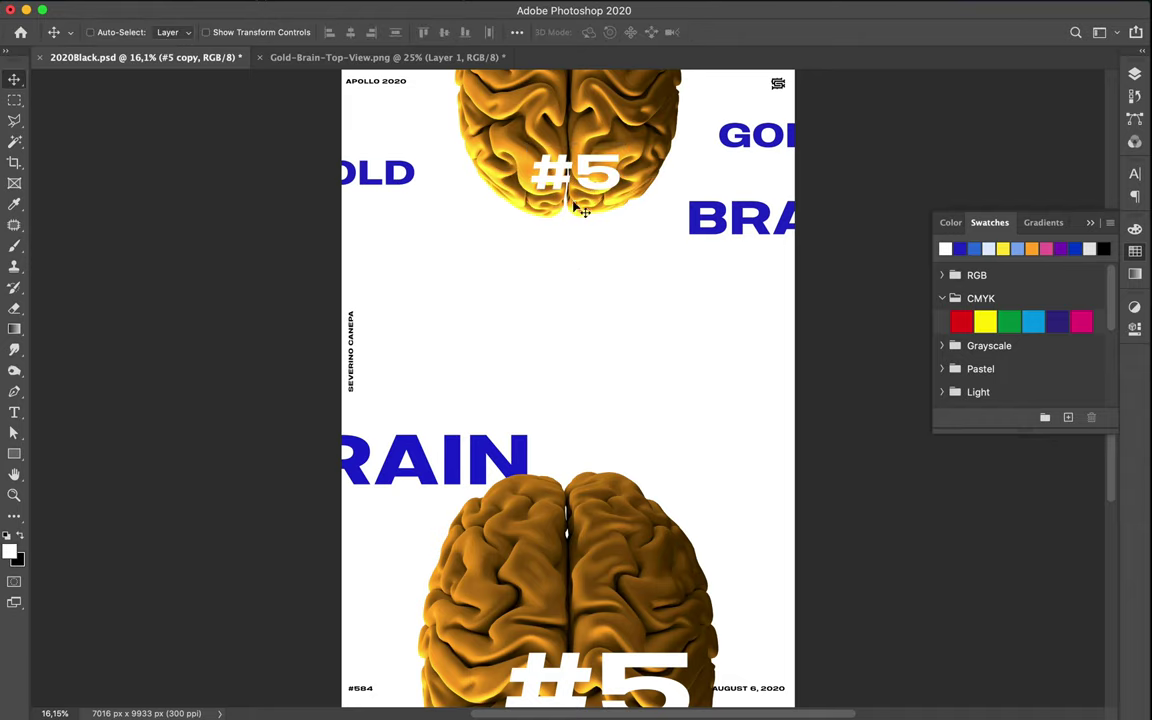
drag(585, 165, 617, 476)
Centre the lower #5 and its upper copy horizontally, with alignment set to Canvas.
scroll(617, 476, down, 2)
key(super)
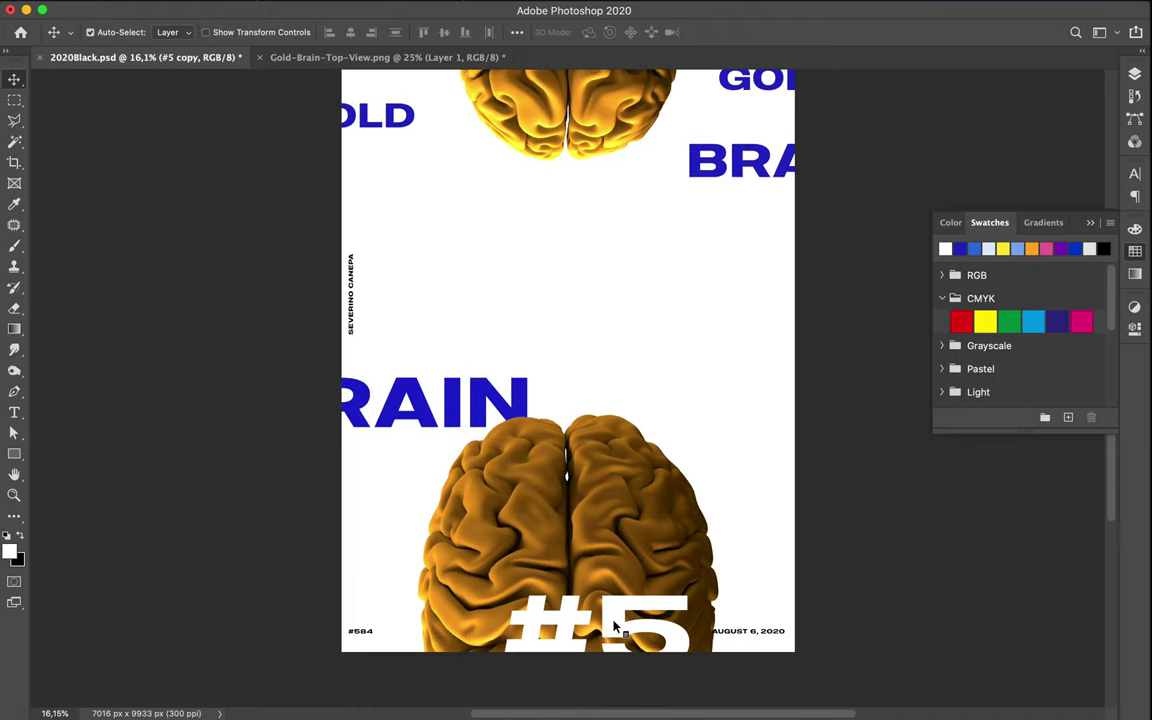
click(613, 610)
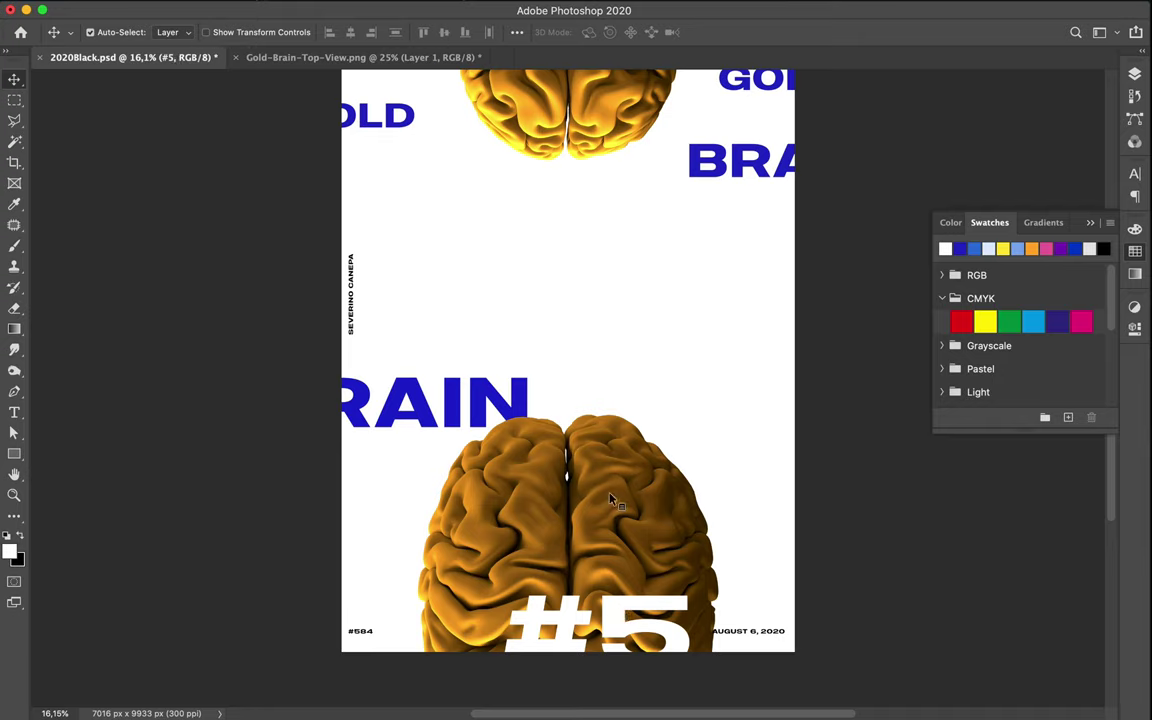
click(517, 33)
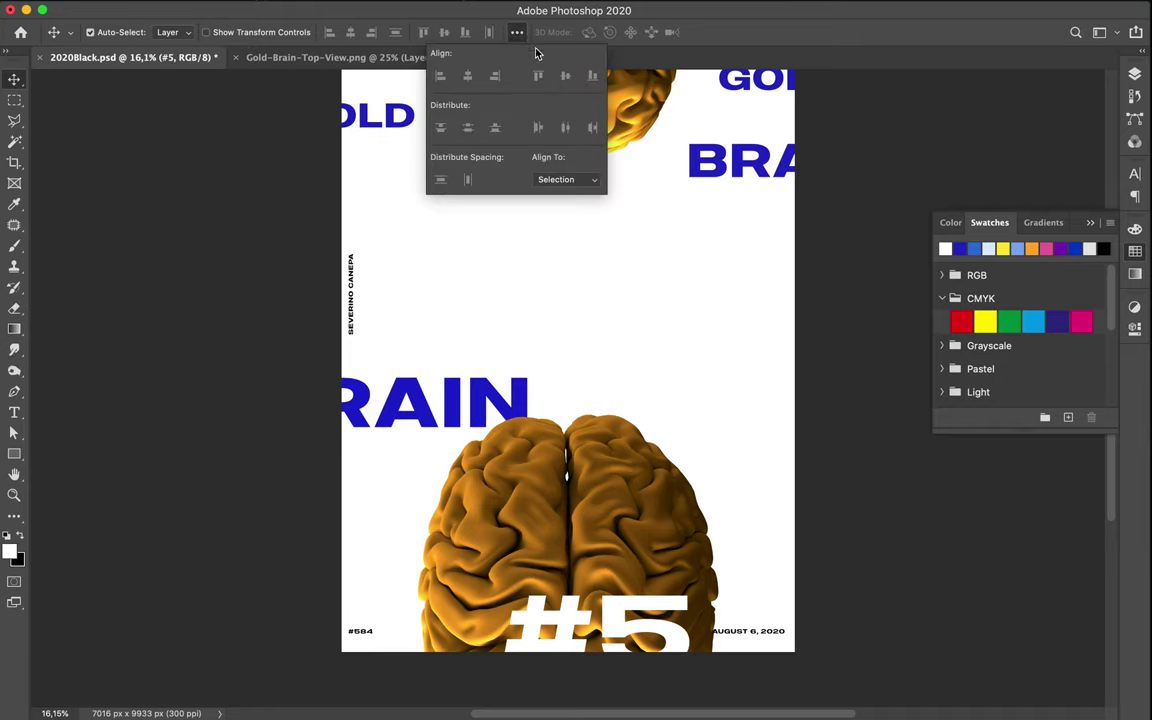
click(575, 182)
click(576, 190)
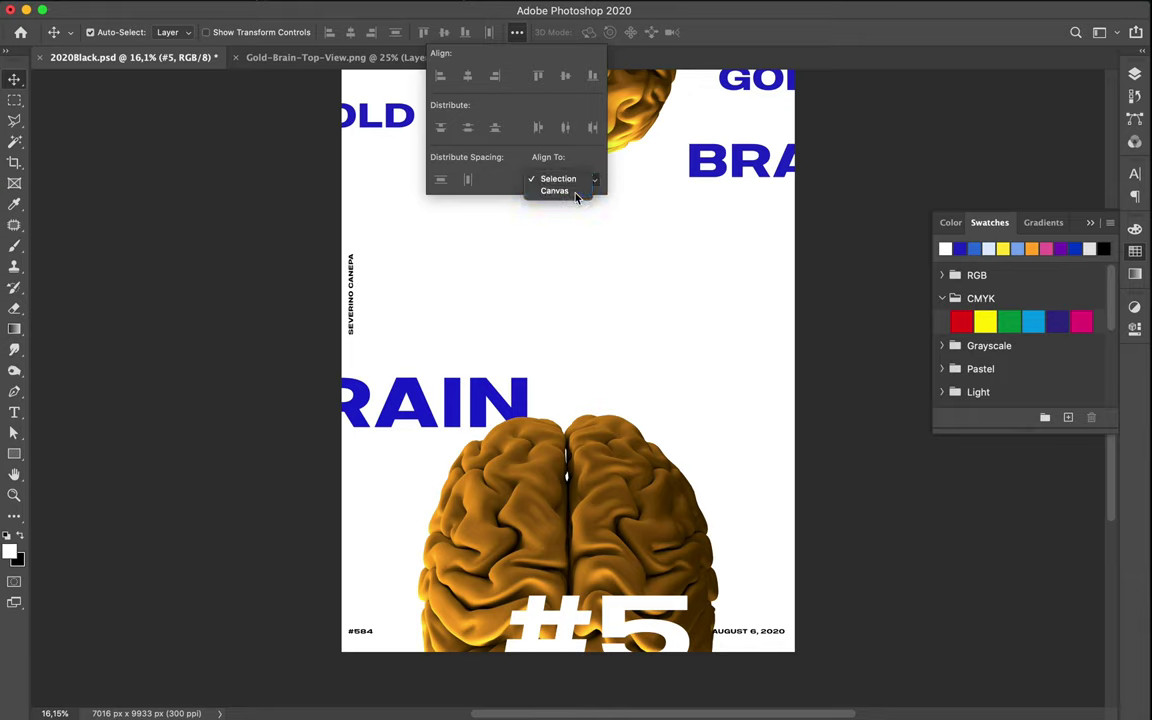
click(469, 79)
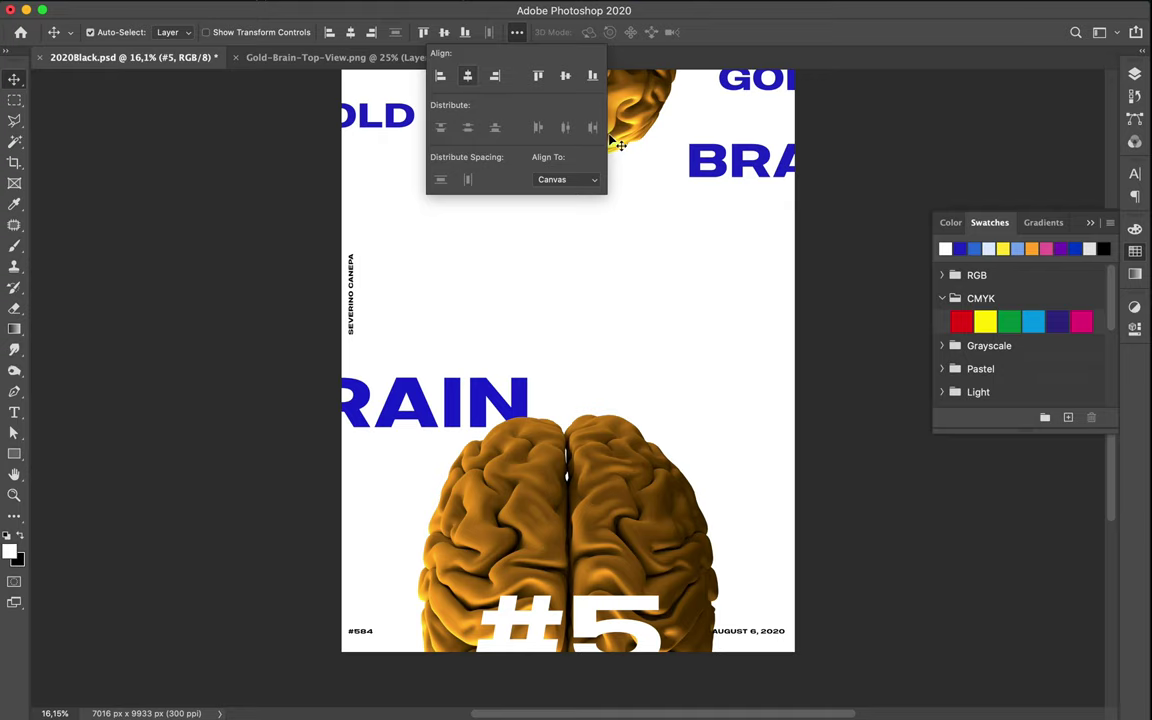
scroll(650, 188, up, 5)
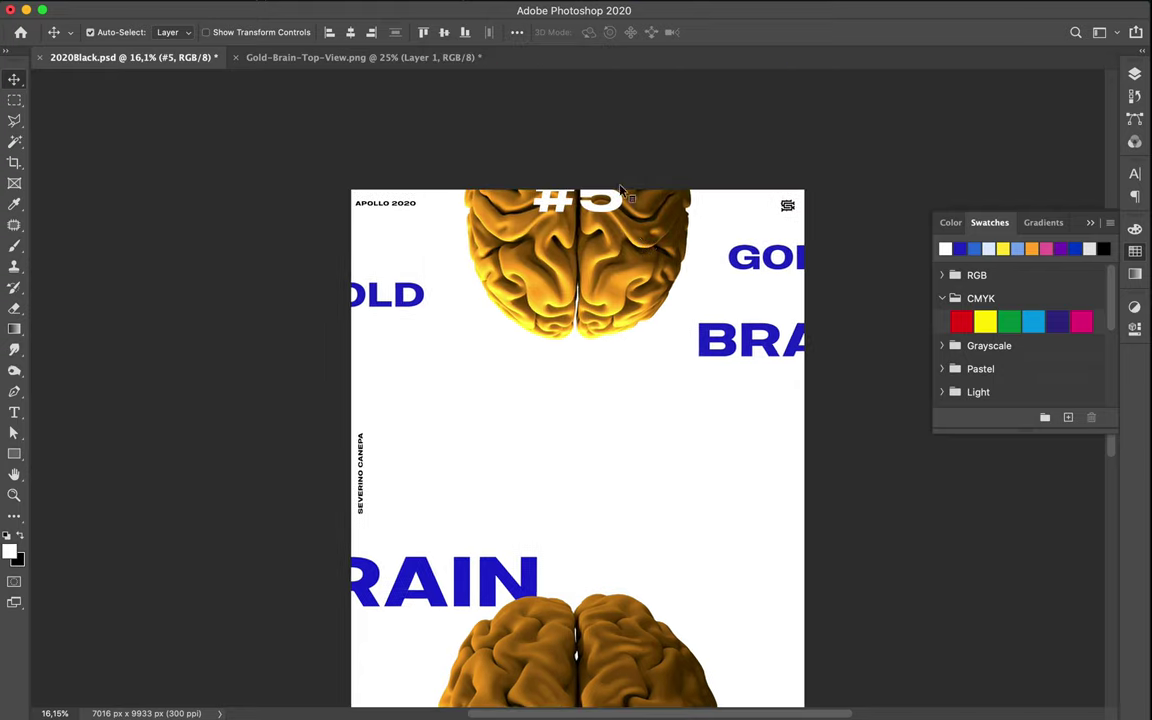
key(super+j)
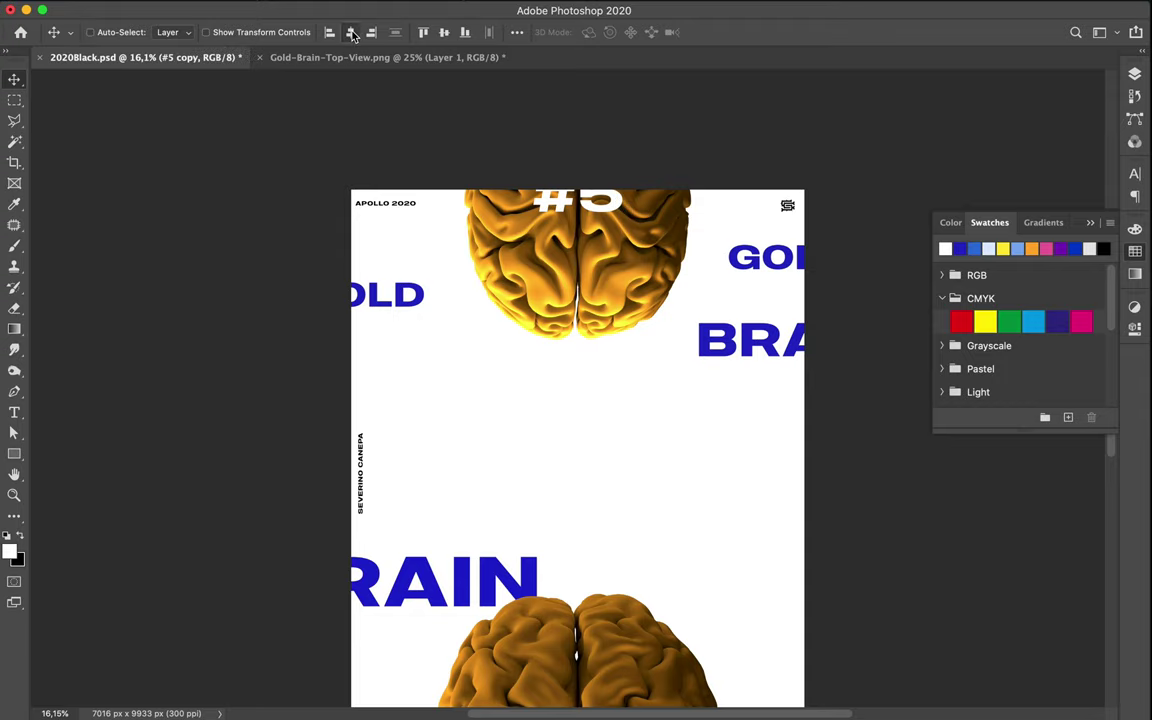
Scale the right-hand GOLD text down to about 74%, keeping its last letters cropped by the poster's edge.
click(770, 262)
key(super+t)
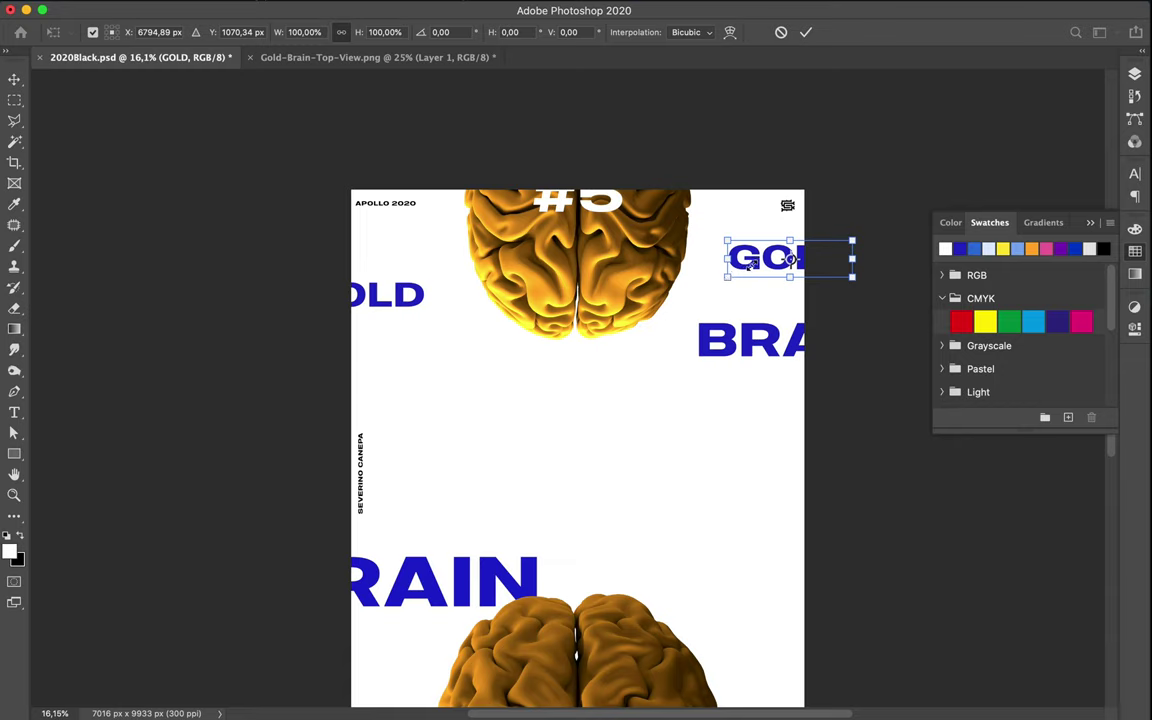
drag(753, 262, 761, 261)
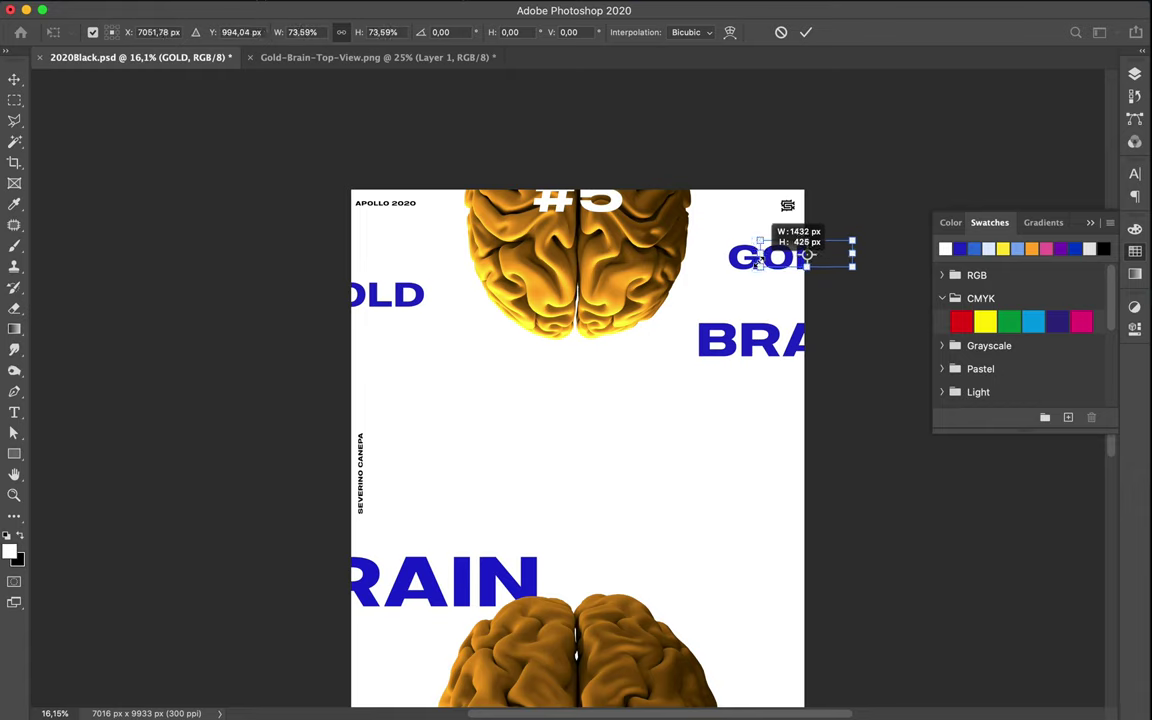
drag(761, 261, 760, 260)
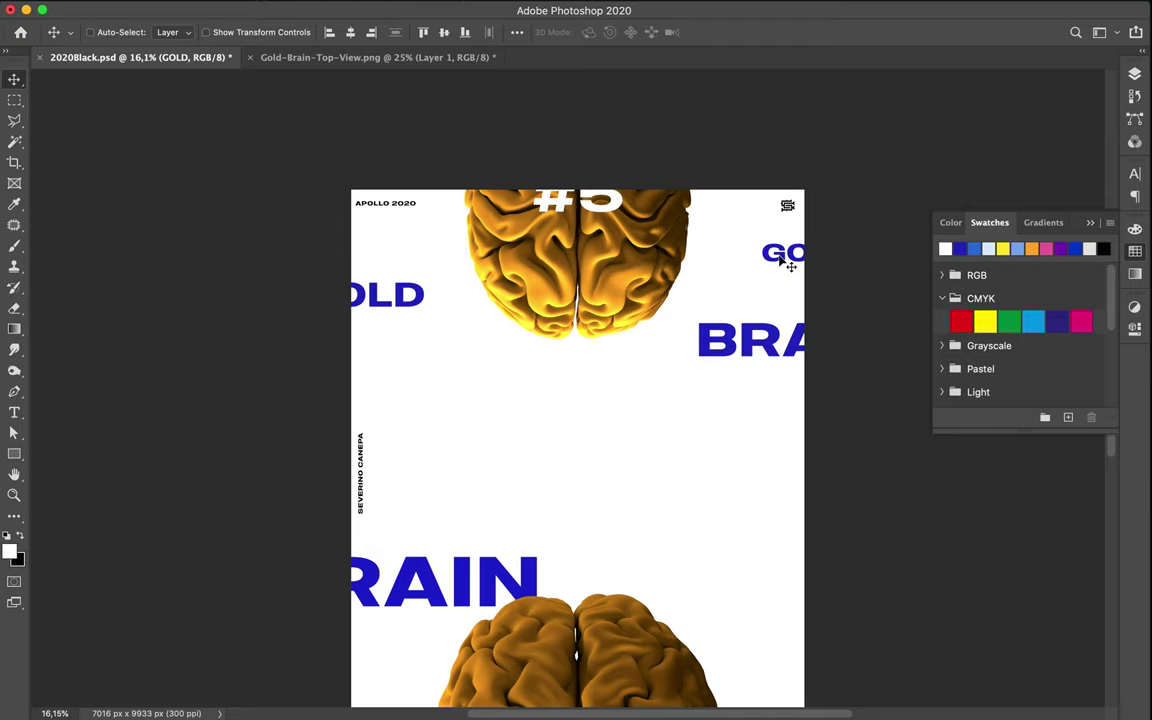
Lower the right-hand BRAIN text and raise the left-hand GOLD so its top meets the right-hand GOLD's lower edge.
key(super)
drag(724, 355, 733, 400)
mouse_move(422, 297)
mouse_down()
mouse_move(422, 276)
mouse_move(428, 312)
mouse_up()
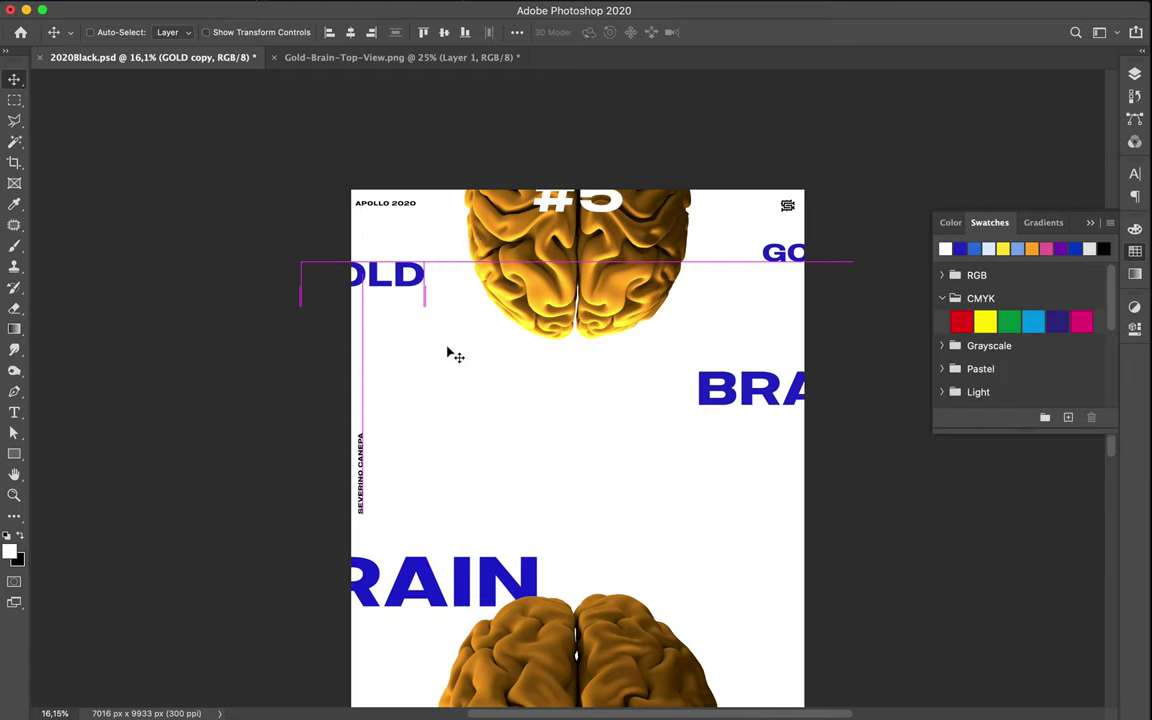
key(super)
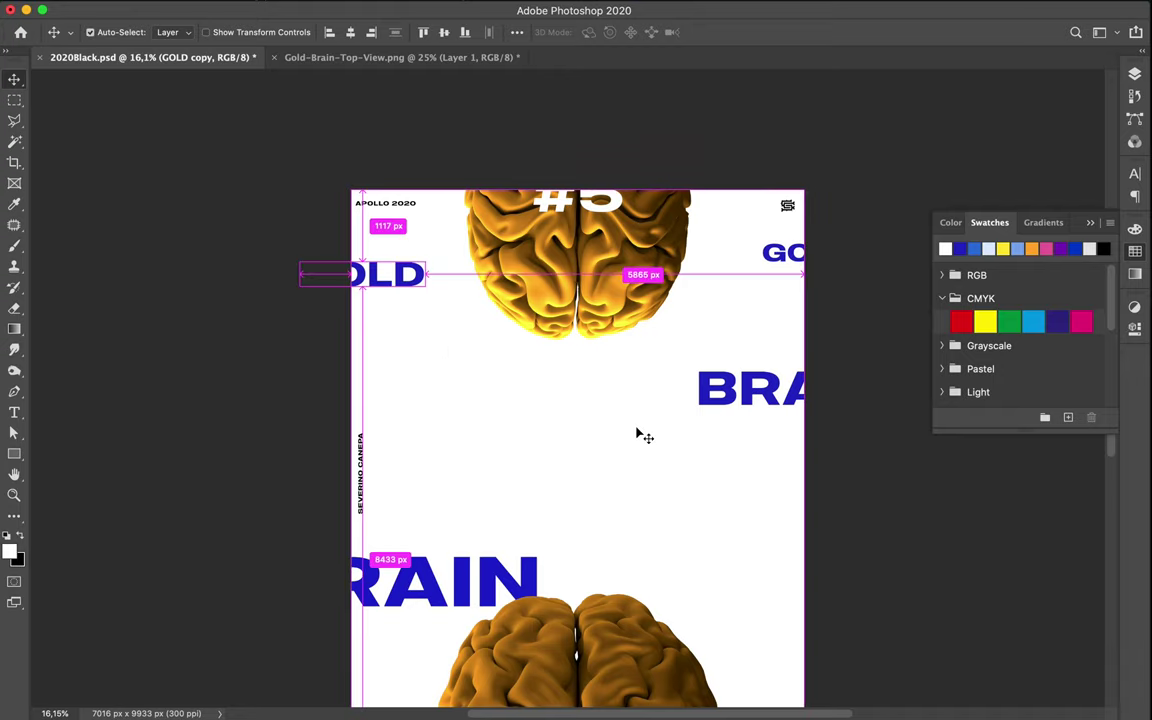
scroll(640, 434, down, 3)
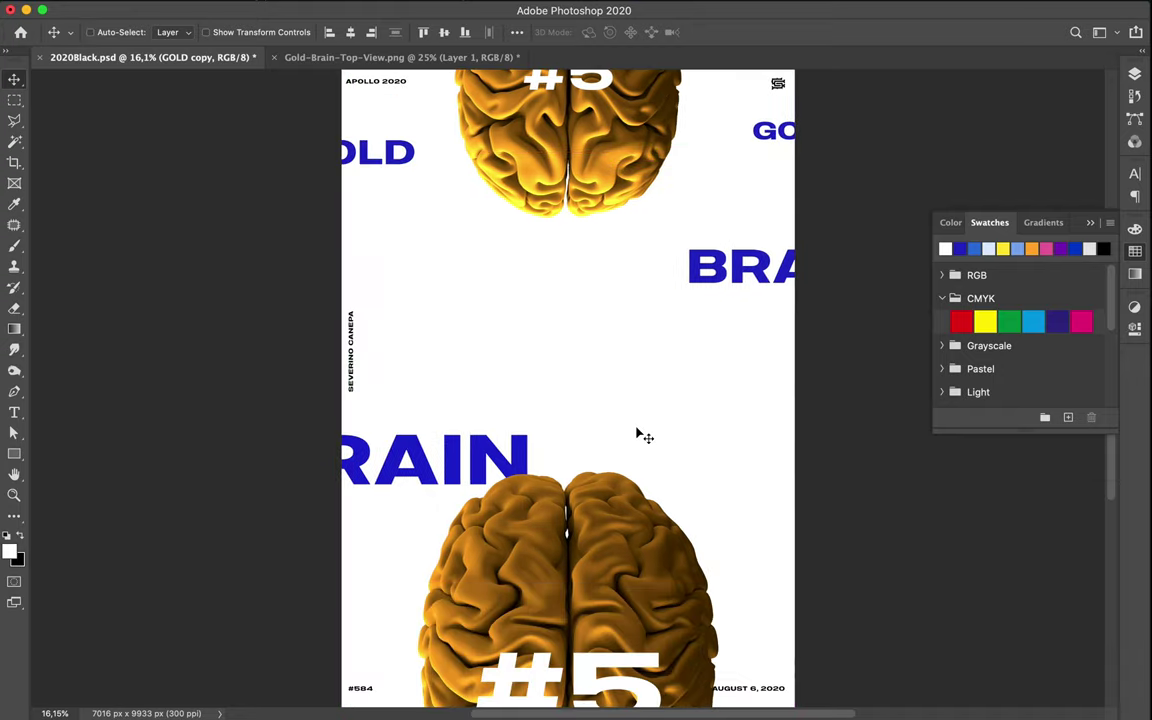
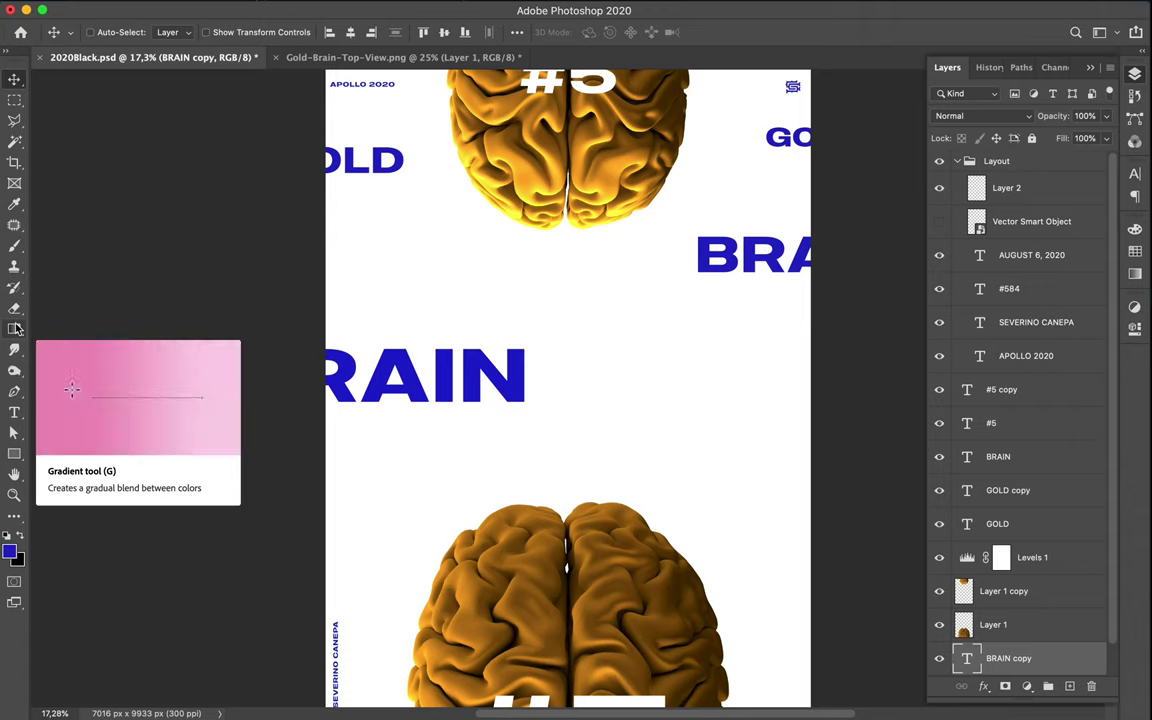
Draw a 45° Pen-tool line spanning 1314 × 1314 px, rising right from behind the lower brain.
key(p)
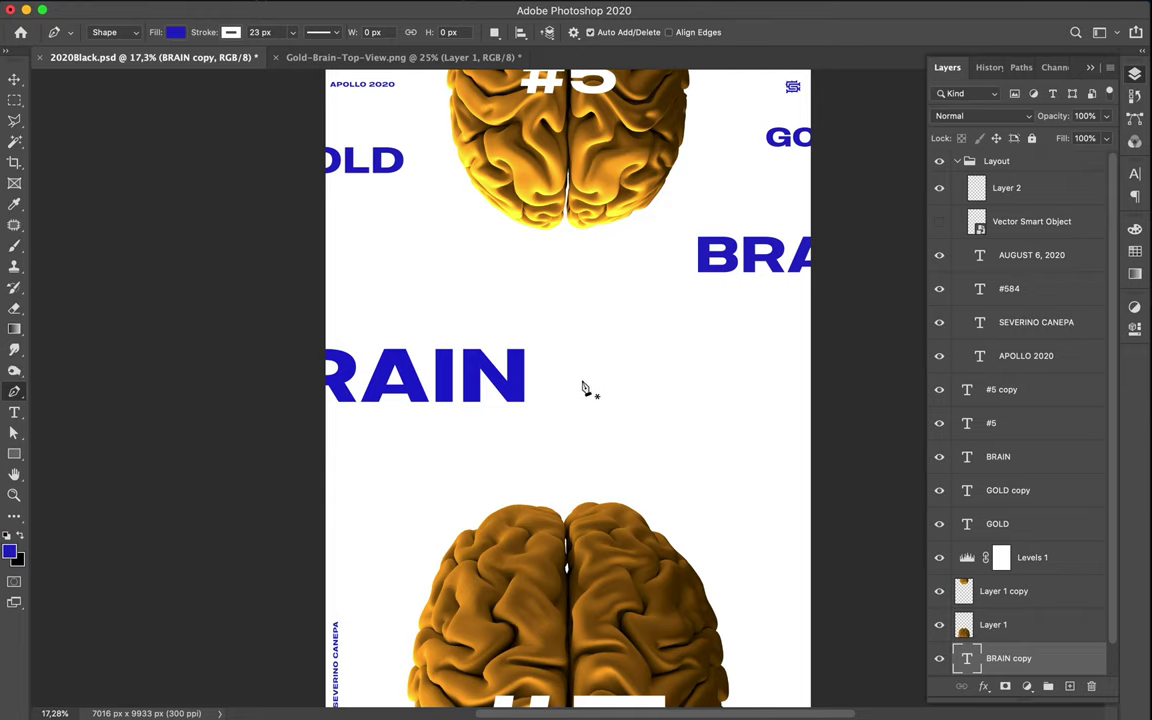
scroll(590, 388, down, 1)
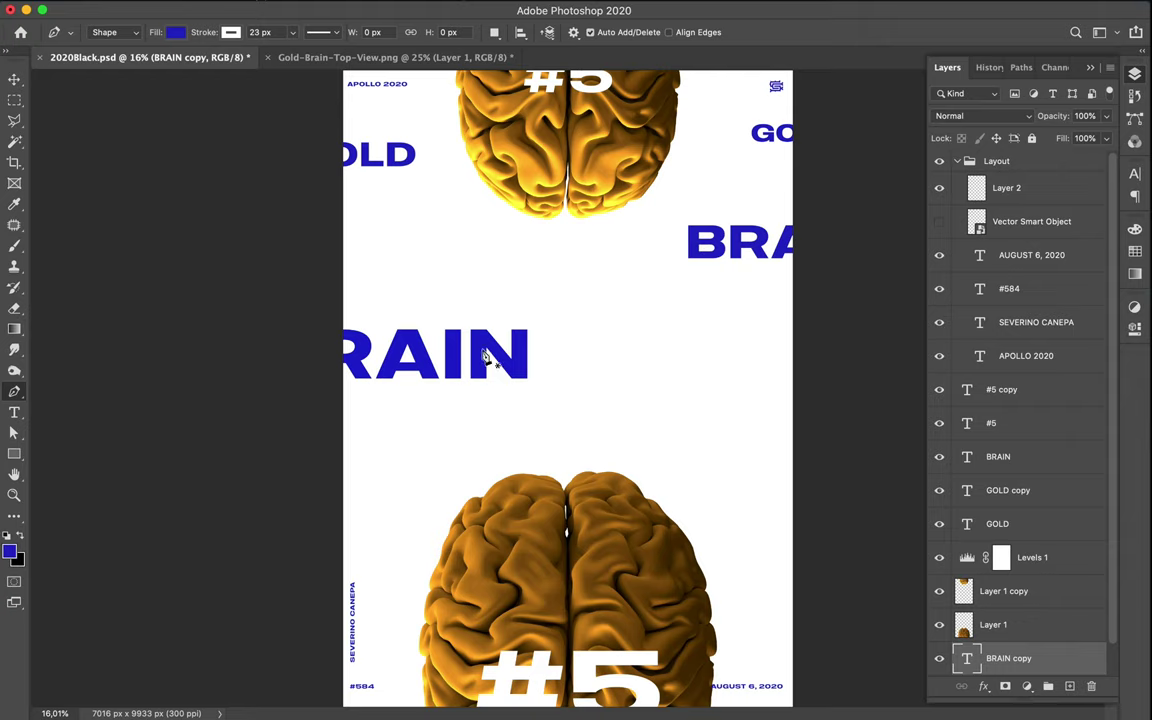
click(715, 415)
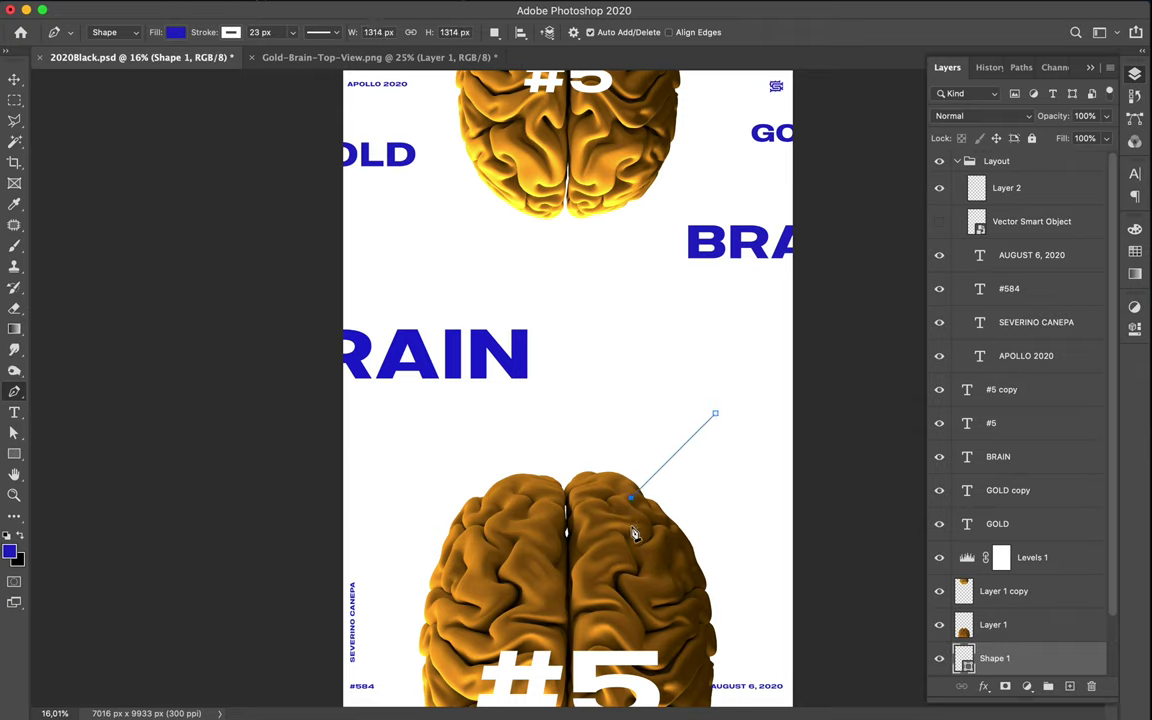
Give the diagonal line a blue stroke matching the titles and remove its fill.
click(222, 40)
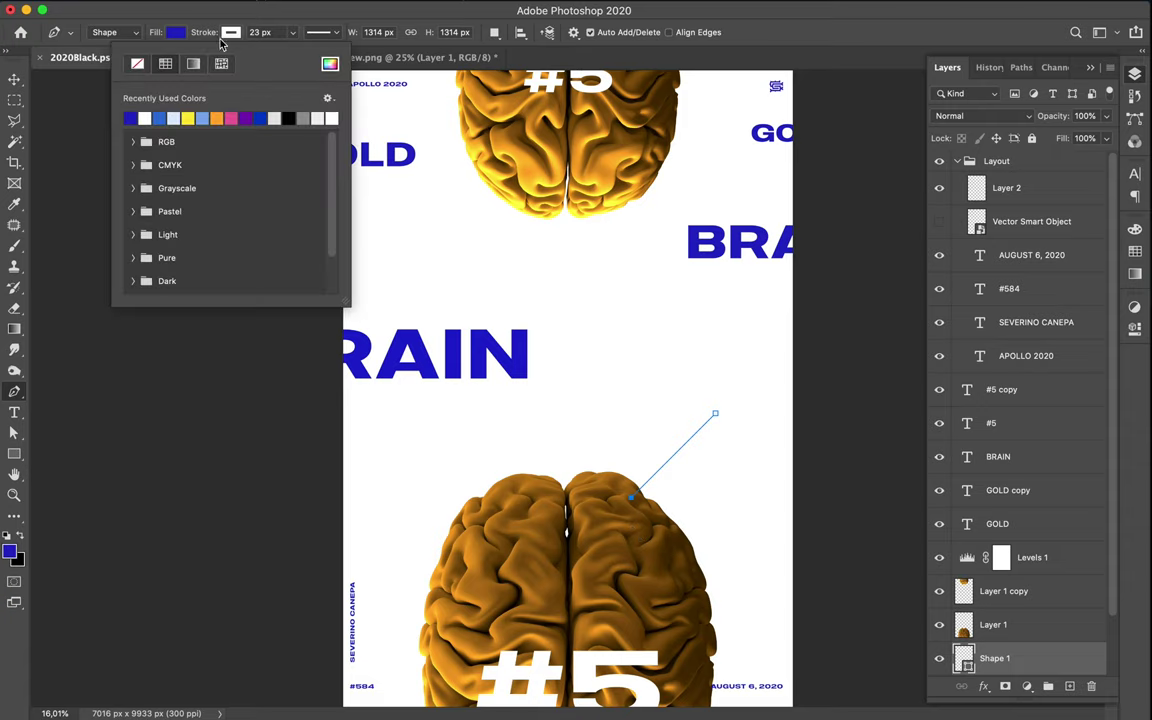
click(129, 118)
click(177, 36)
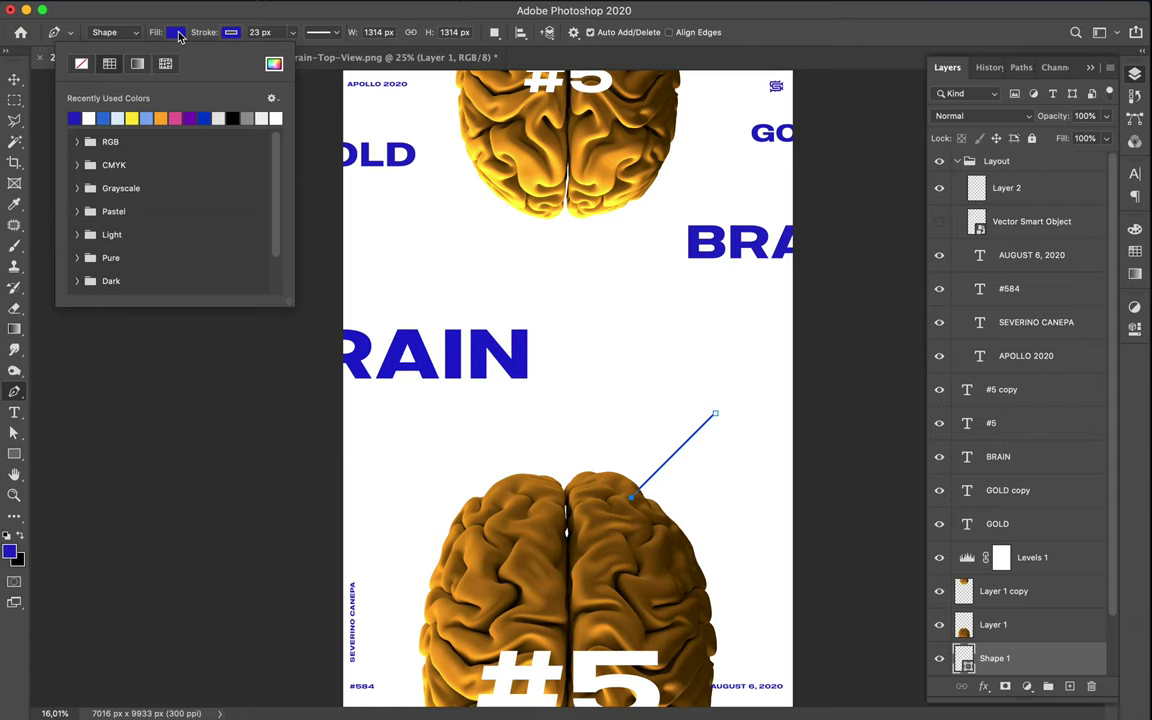
click(82, 65)
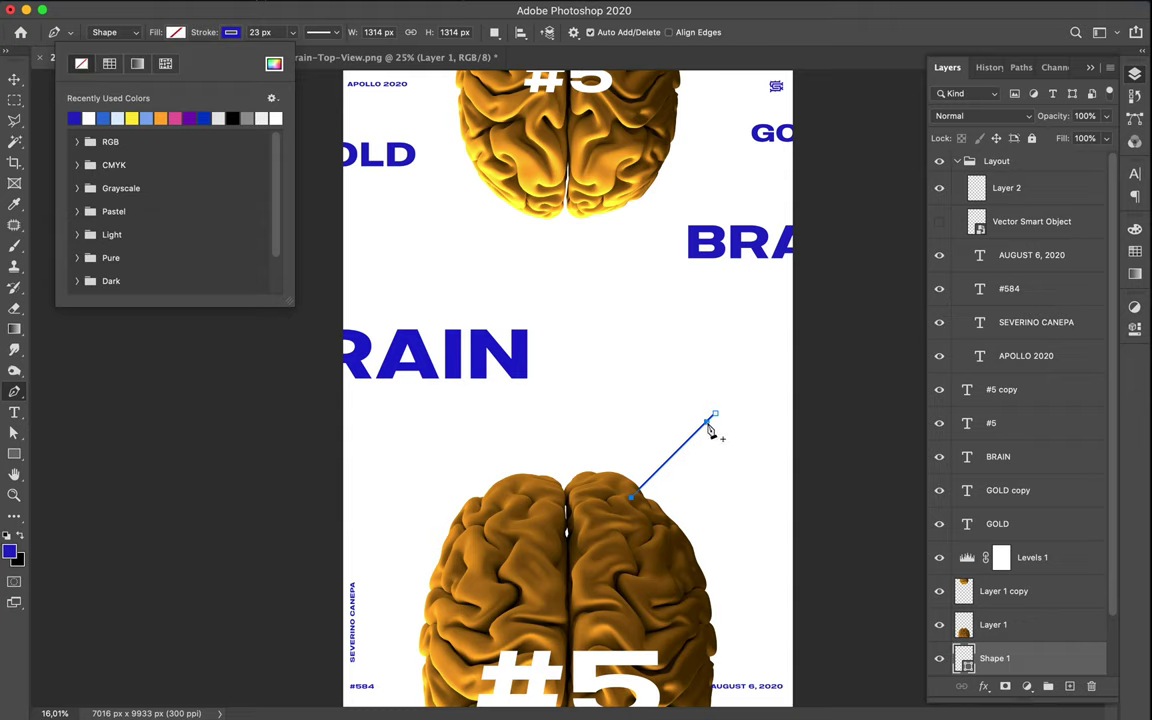
Try a stroke width of 123 px on the diagonal line.
key(v)
key(a)
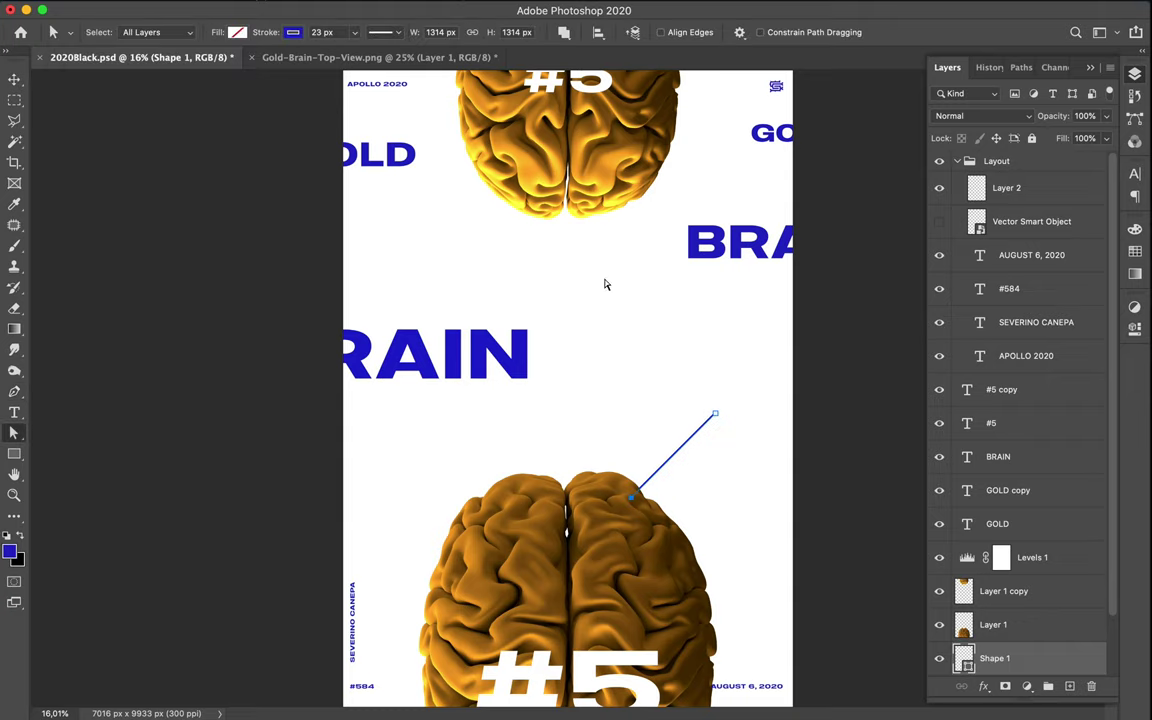
click(338, 33)
text(1)
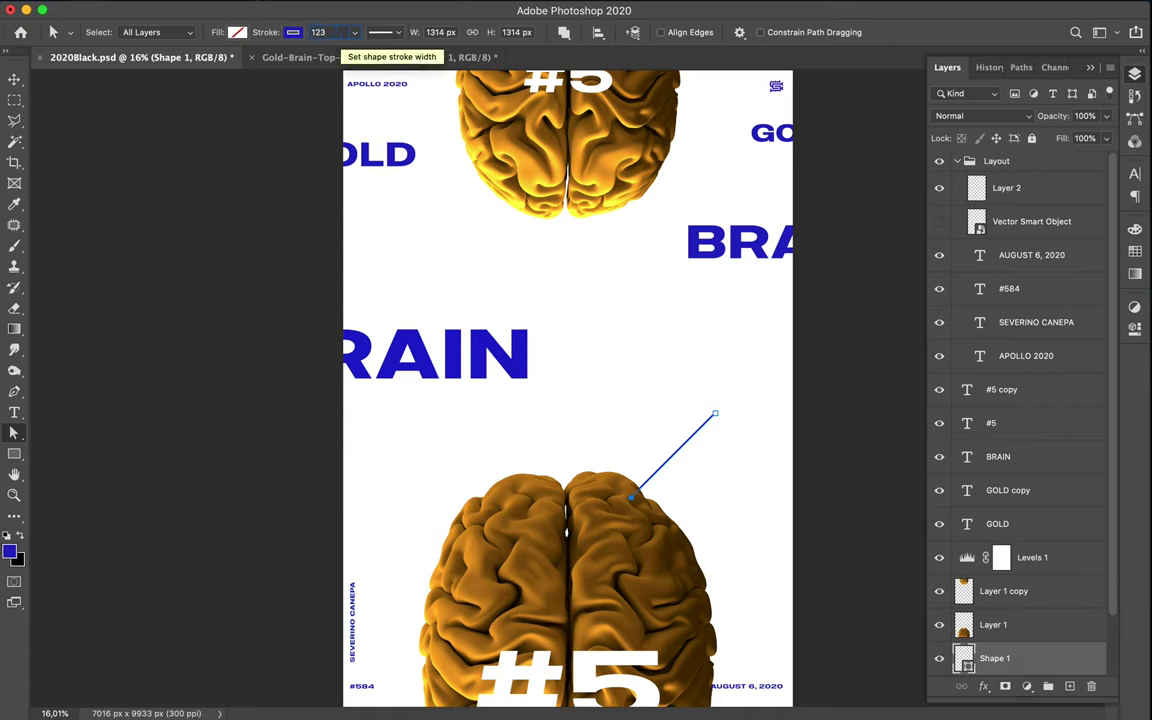
text(23)
key(Return)
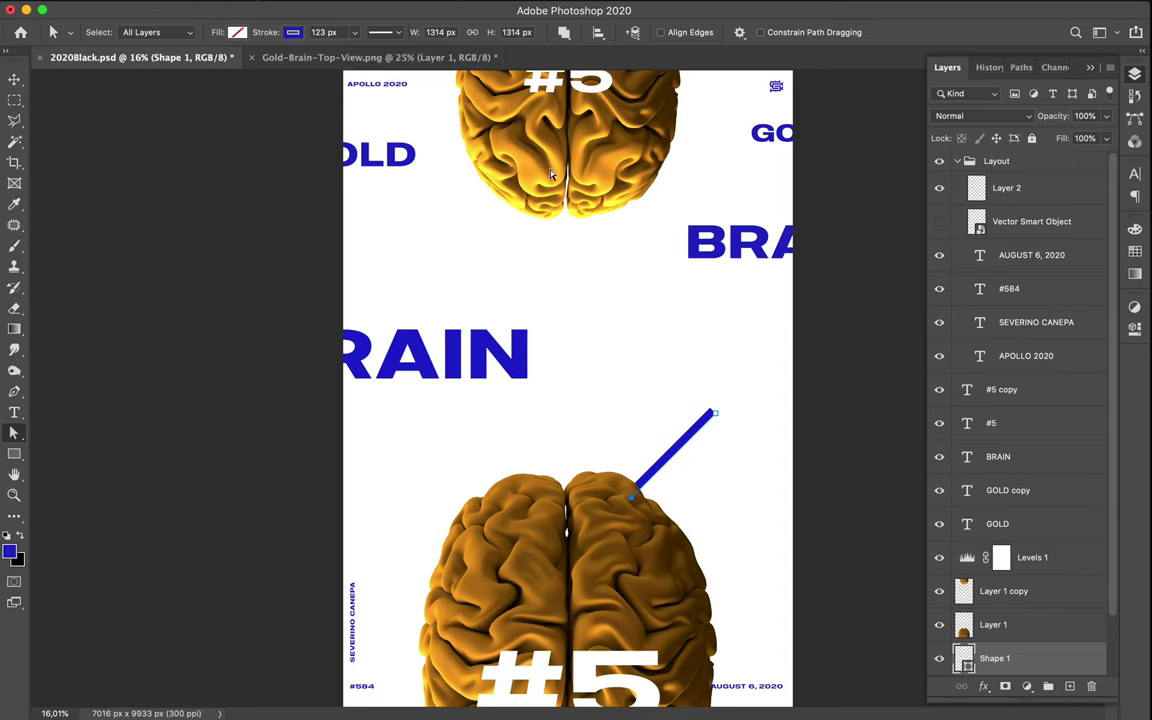
Thicken the diagonal line's stroke to 523 px and shift the bar down and right against the lower brain's side.
key(v)
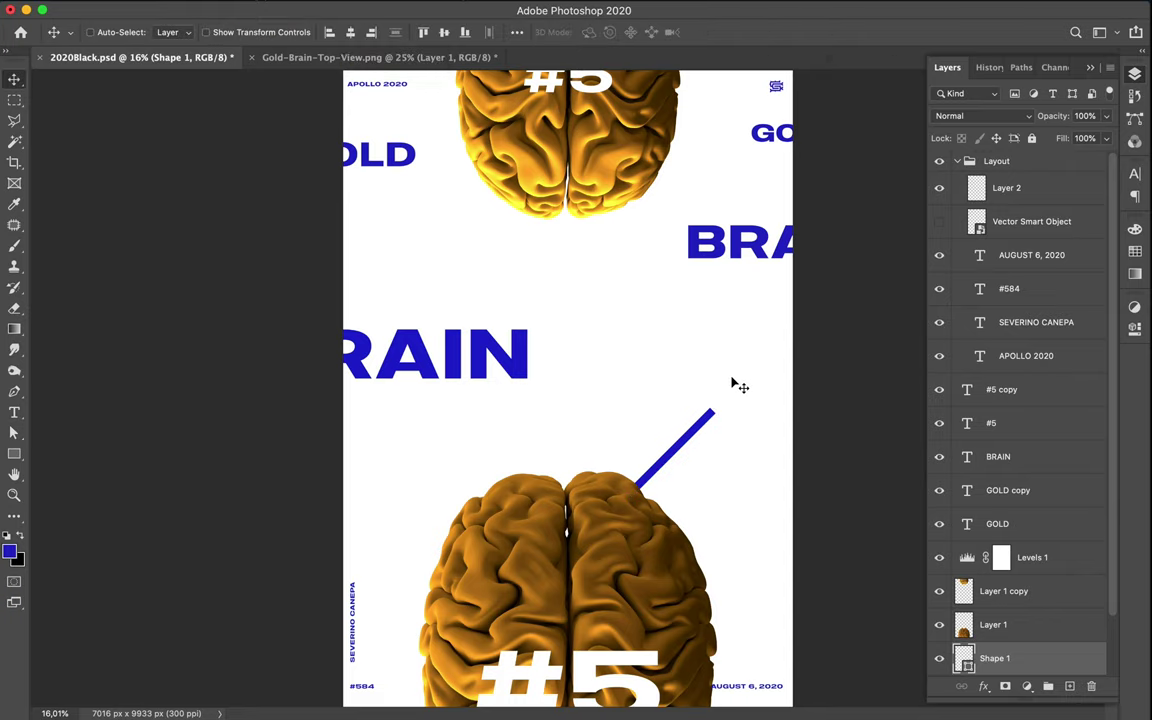
key(a)
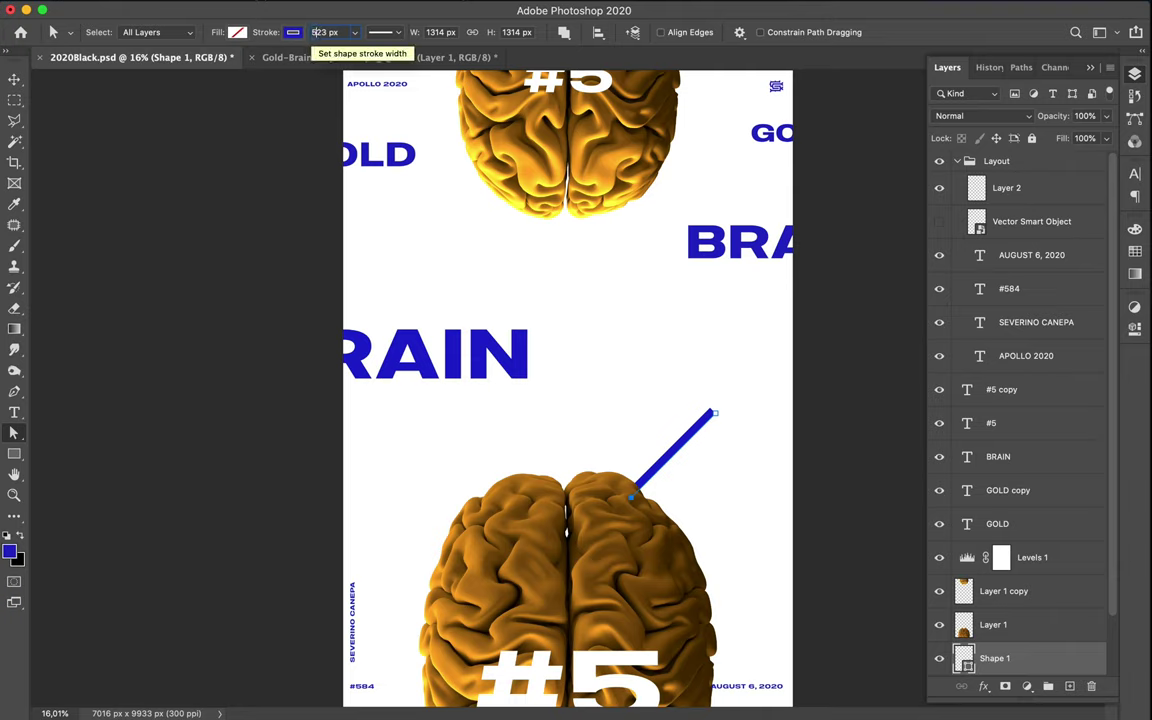
key(Return)
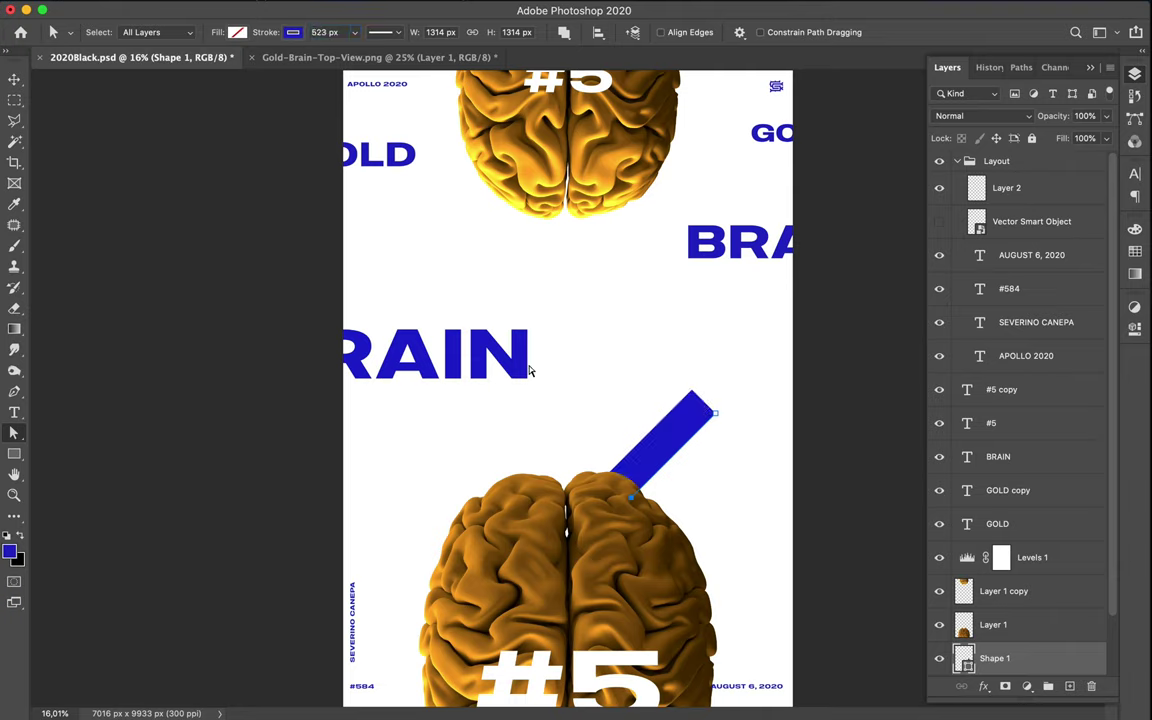
key(v)
drag(689, 458, 716, 491)
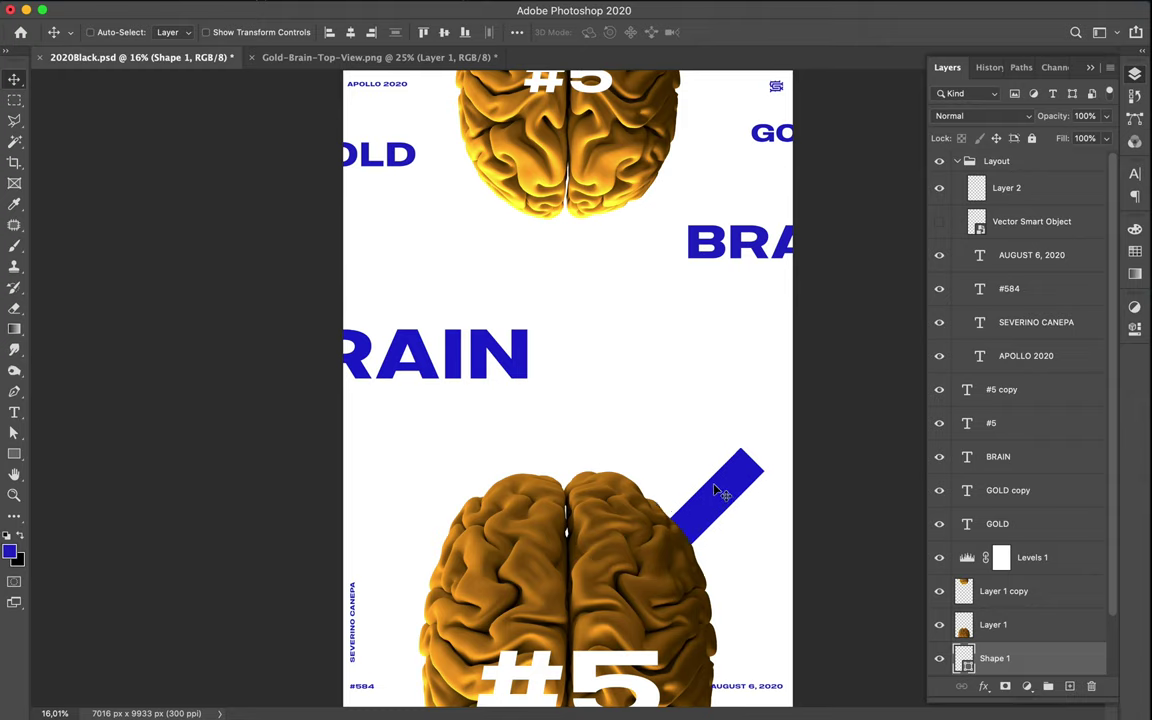
Duplicate the diagonal bar behind the upper brain's lower left side and set the copy's stroke width to 333 px.
drag(716, 491, 477, 181)
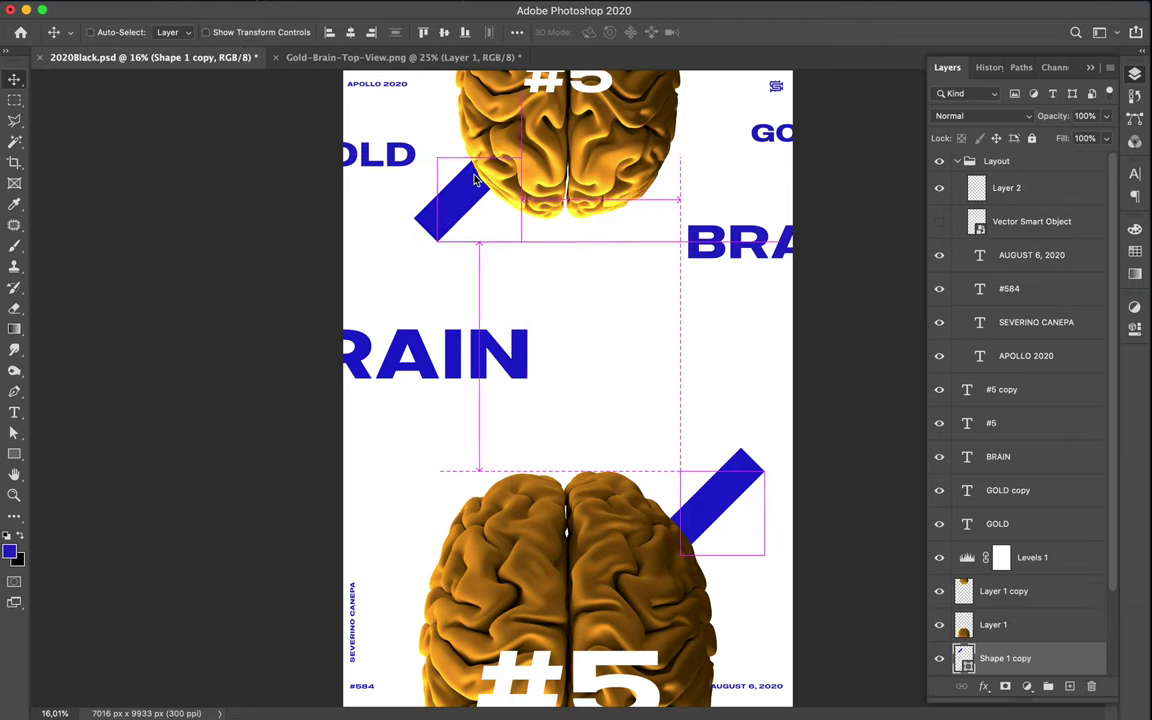
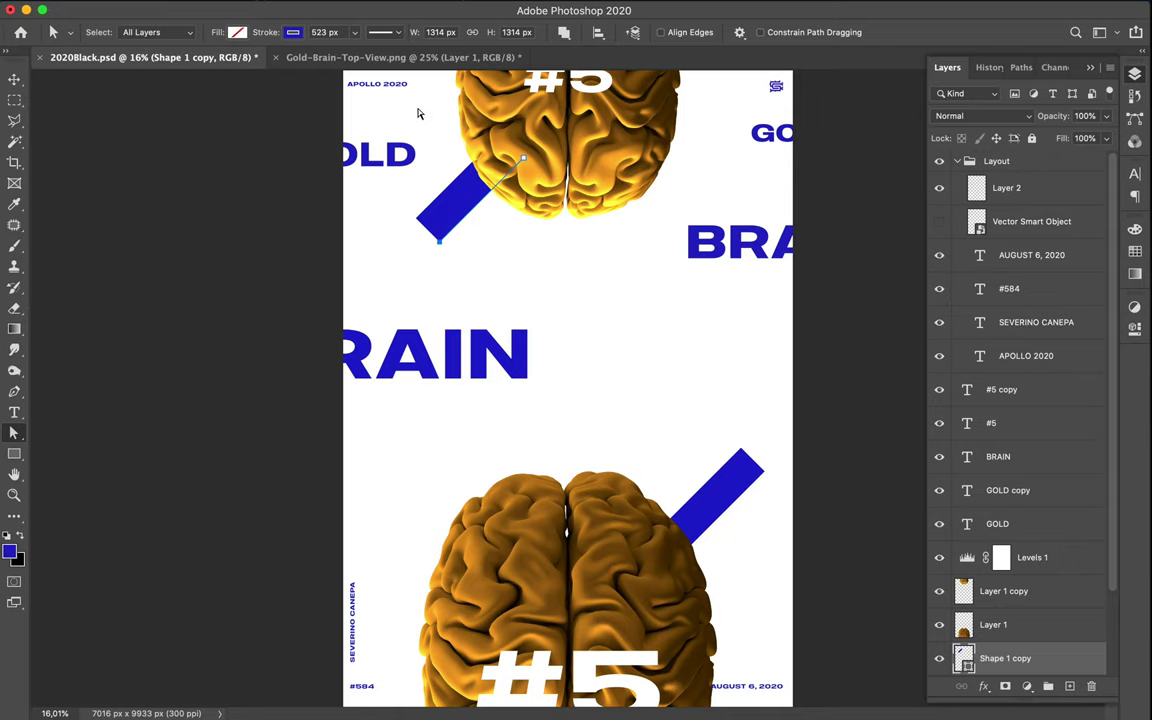
click(324, 32)
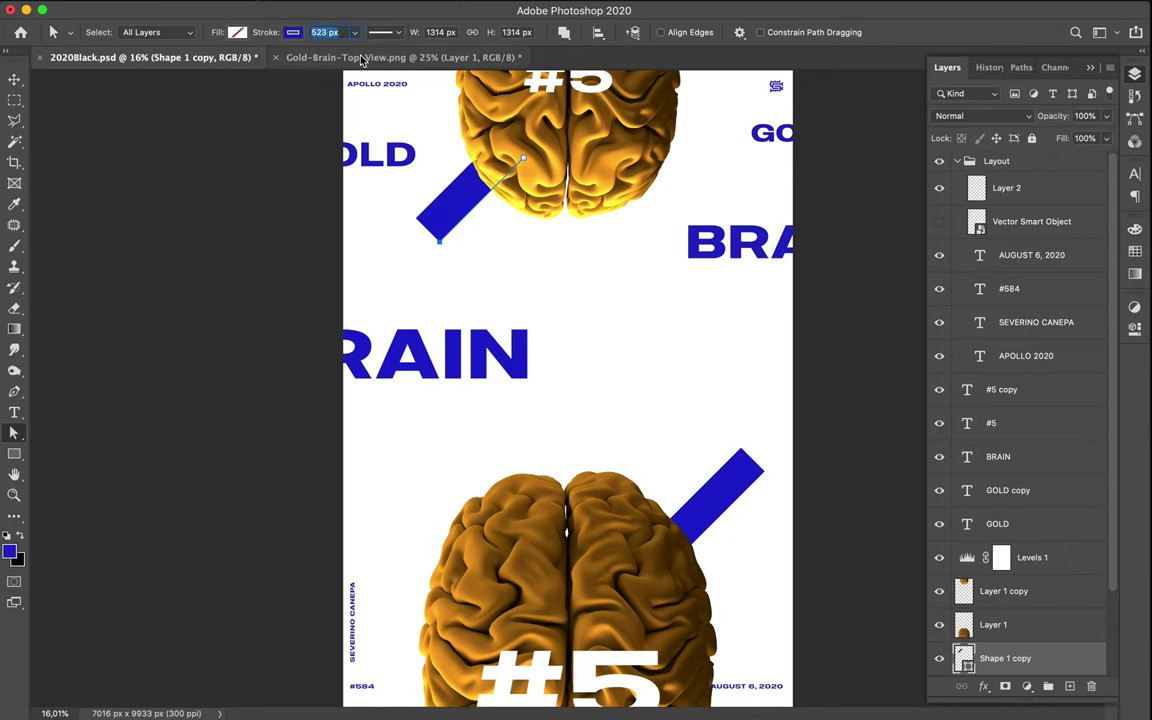
text(493)
key(Return)
text(333)
key(Return)
key(Return)
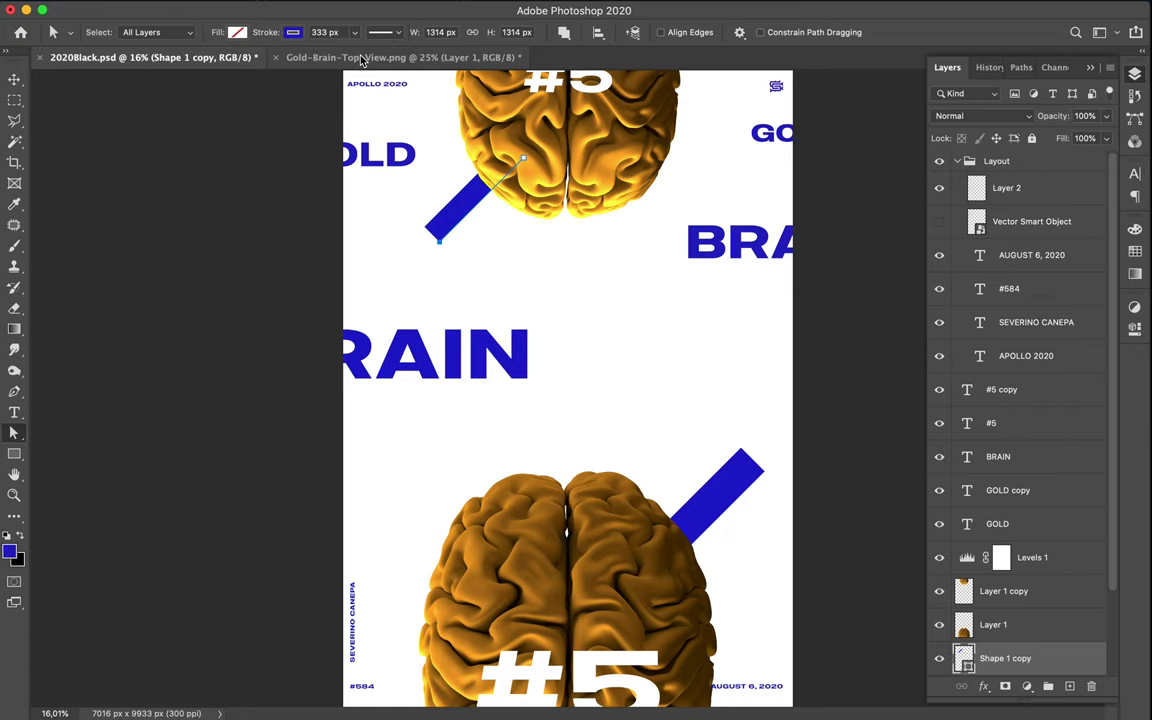
Try a 293 px stroke on the bar behind the upper brain, and settle on a stroke width of 233 px.
click(337, 33)
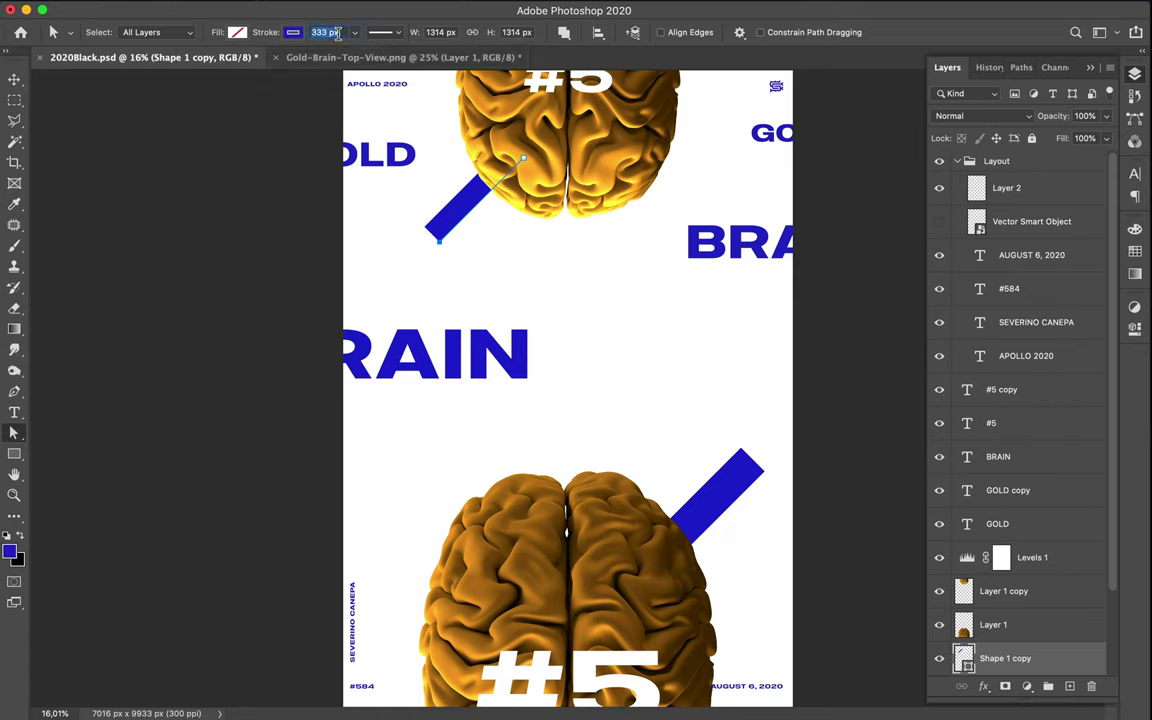
text(293)
key(Return)
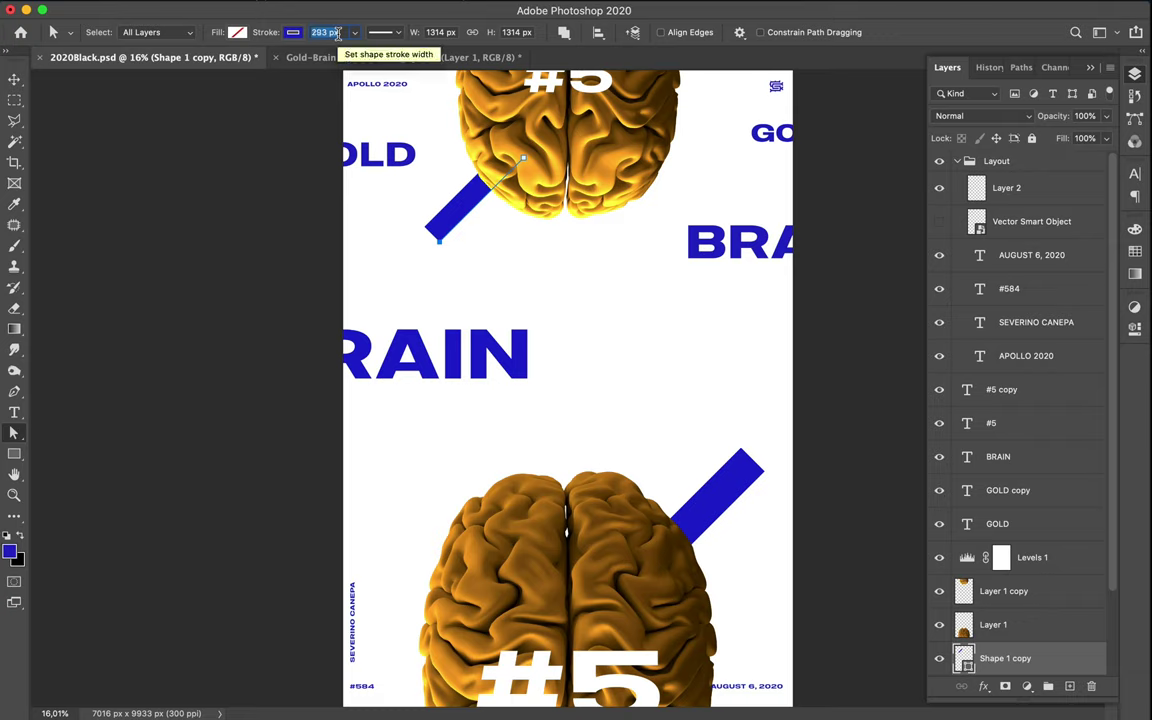
key(Return)
click(338, 34)
text(233)
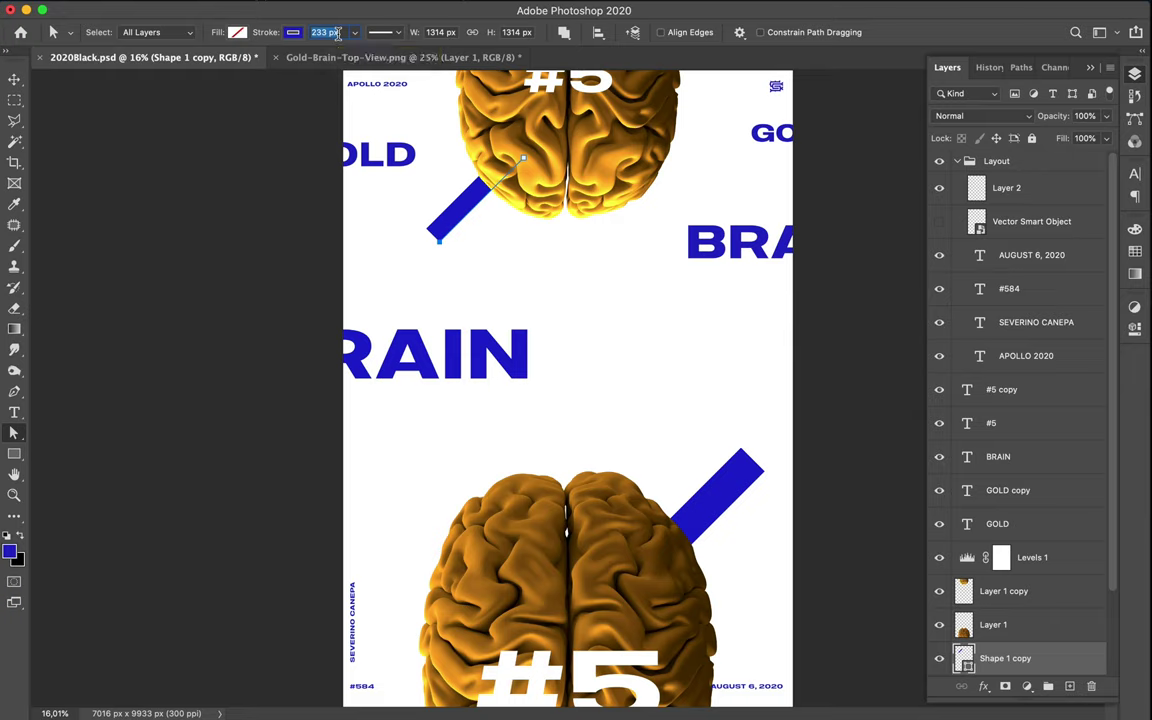
key(Return)
click(541, 228)
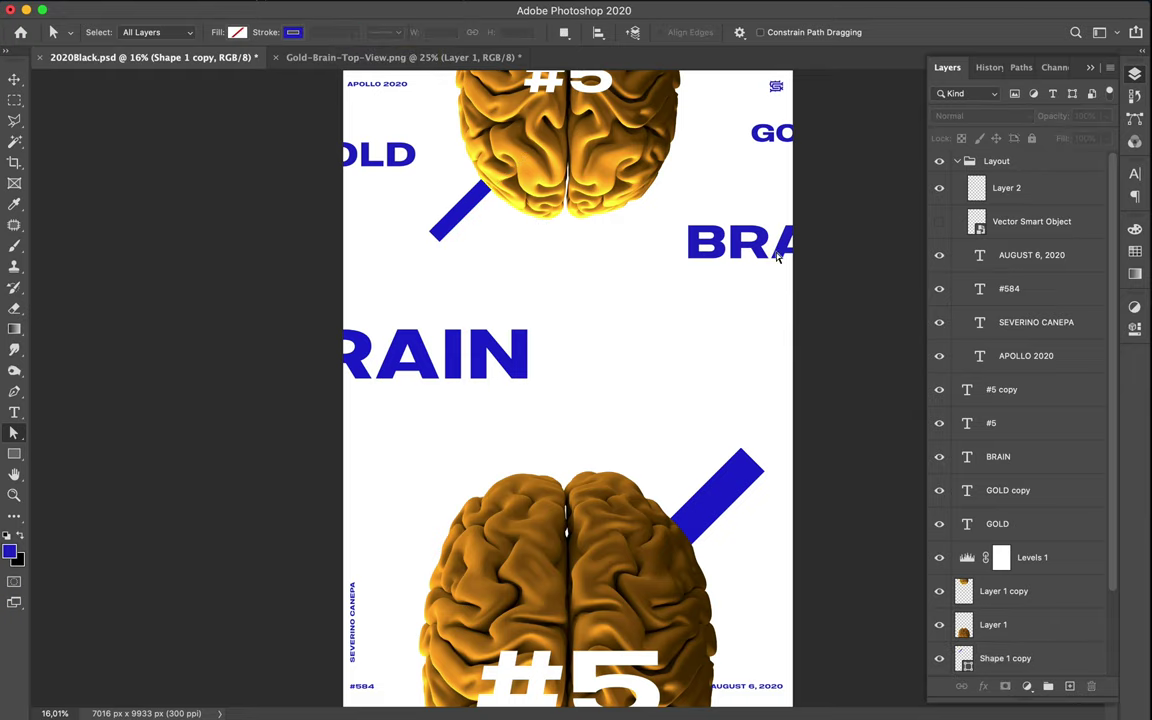
Set the font style of the smaller GOLD title at the poster's right edge to Expanded-Regular.
ctrl+alt+super+click(468, 326)
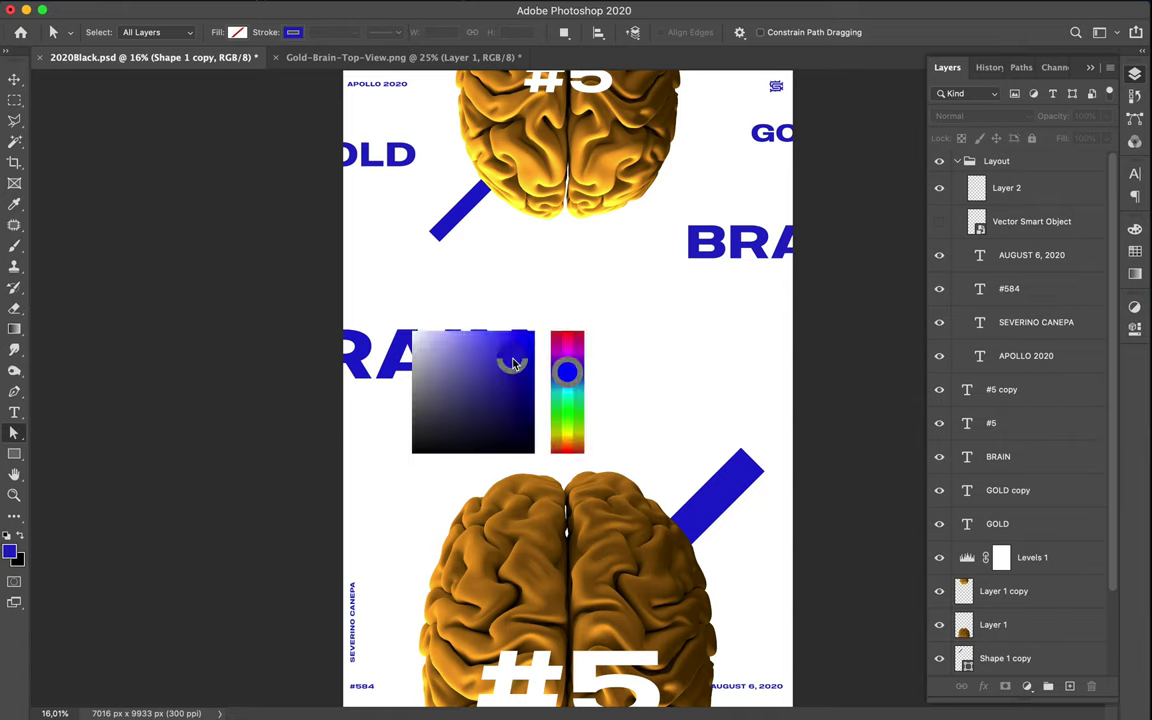
key(v)
alt+super+click(468, 330)
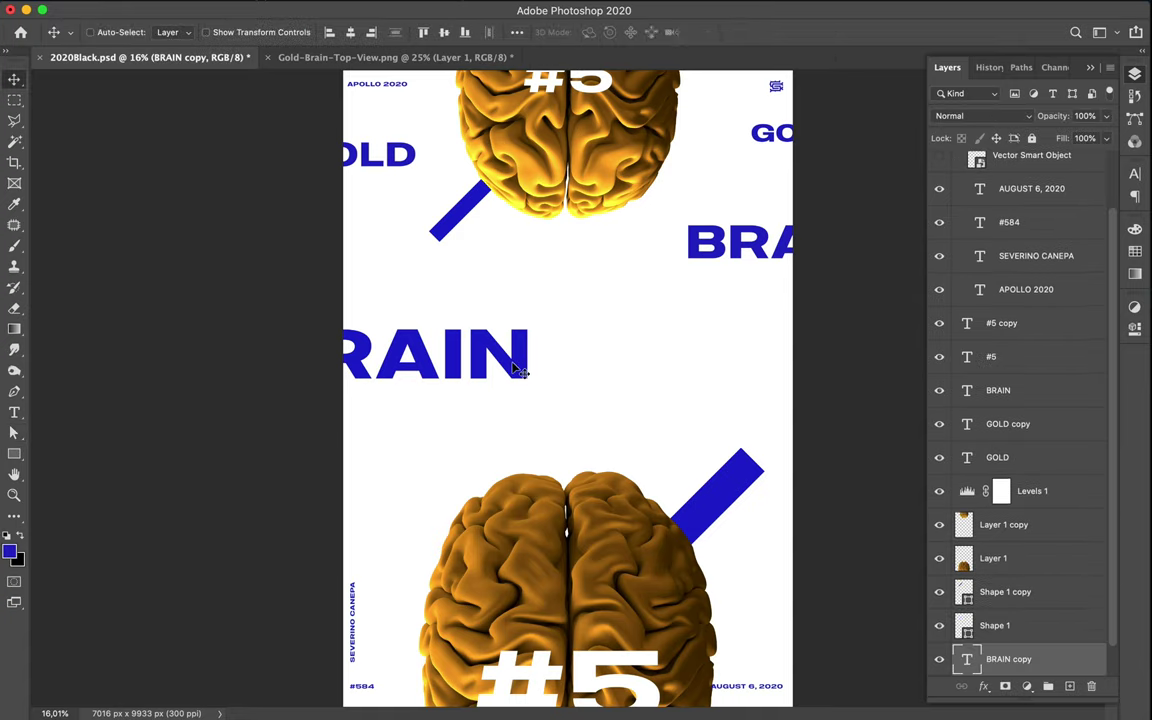
click(770, 143)
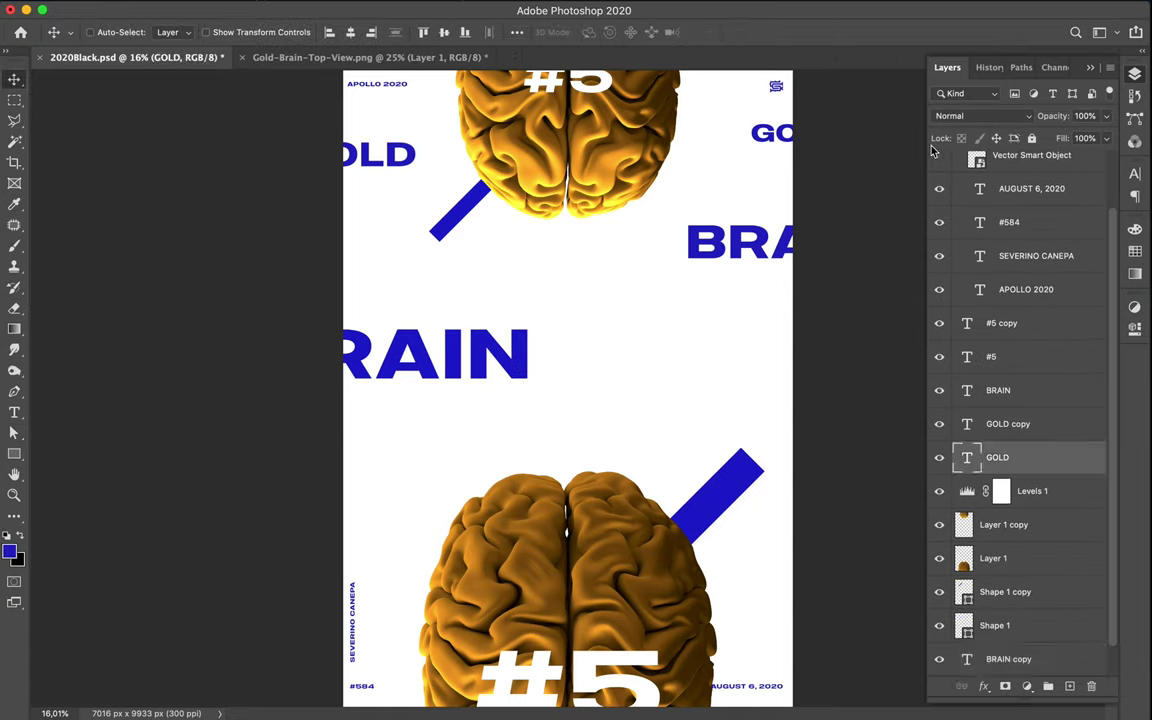
click(1135, 174)
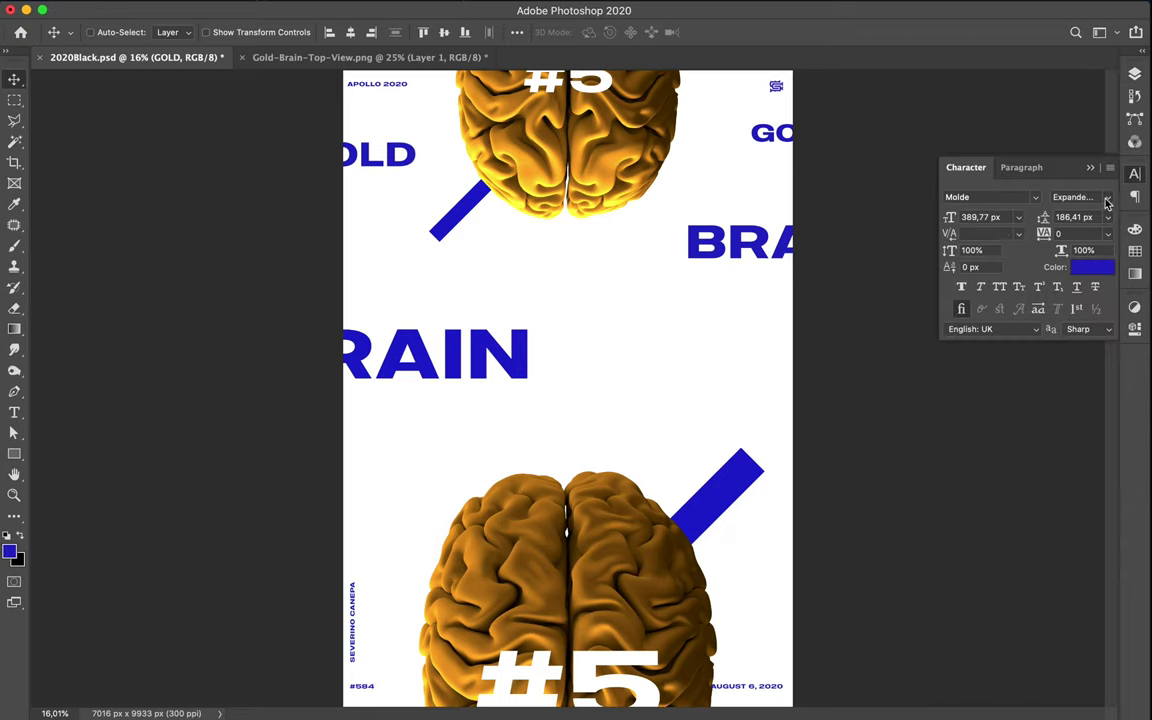
click(1097, 197)
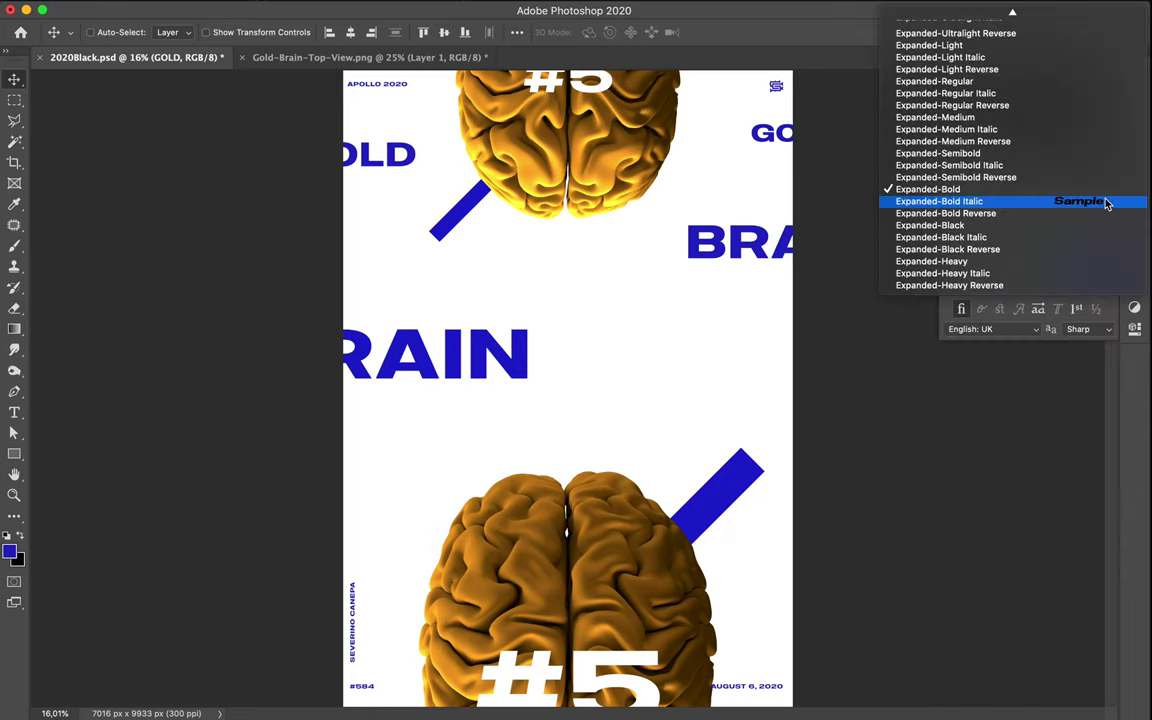
click(1043, 87)
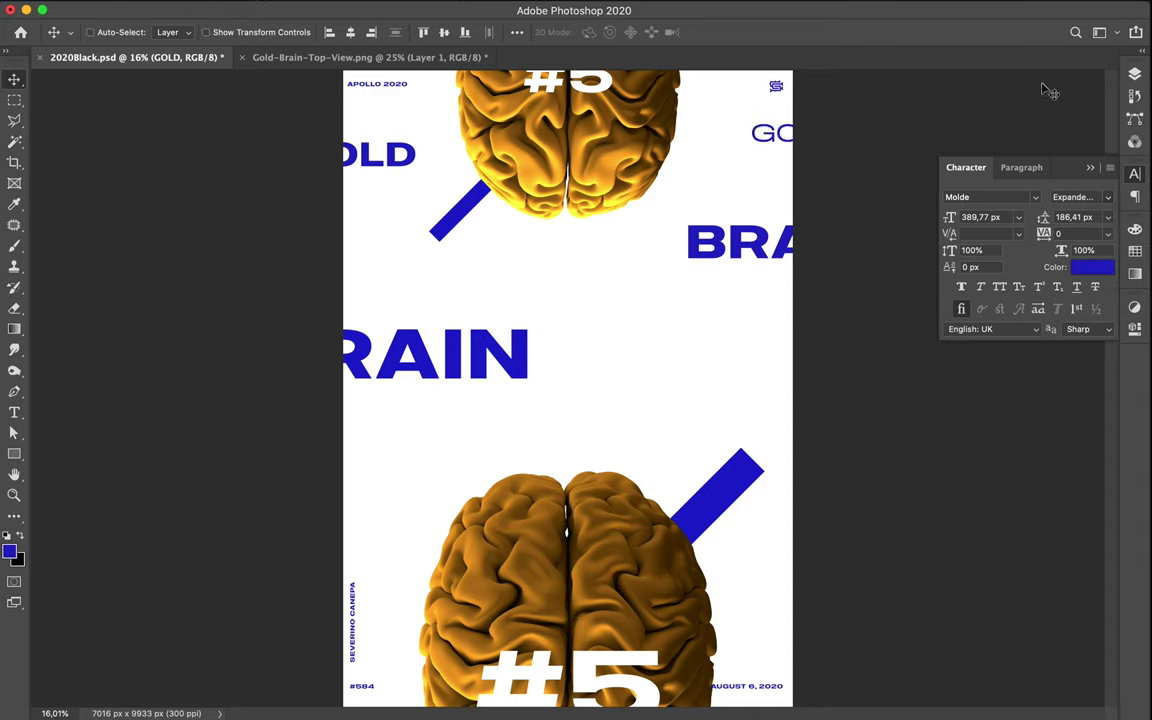
Set the font style of the larger GOLD title at the poster's left edge to Expanded-Medium.
super+click(390, 167)
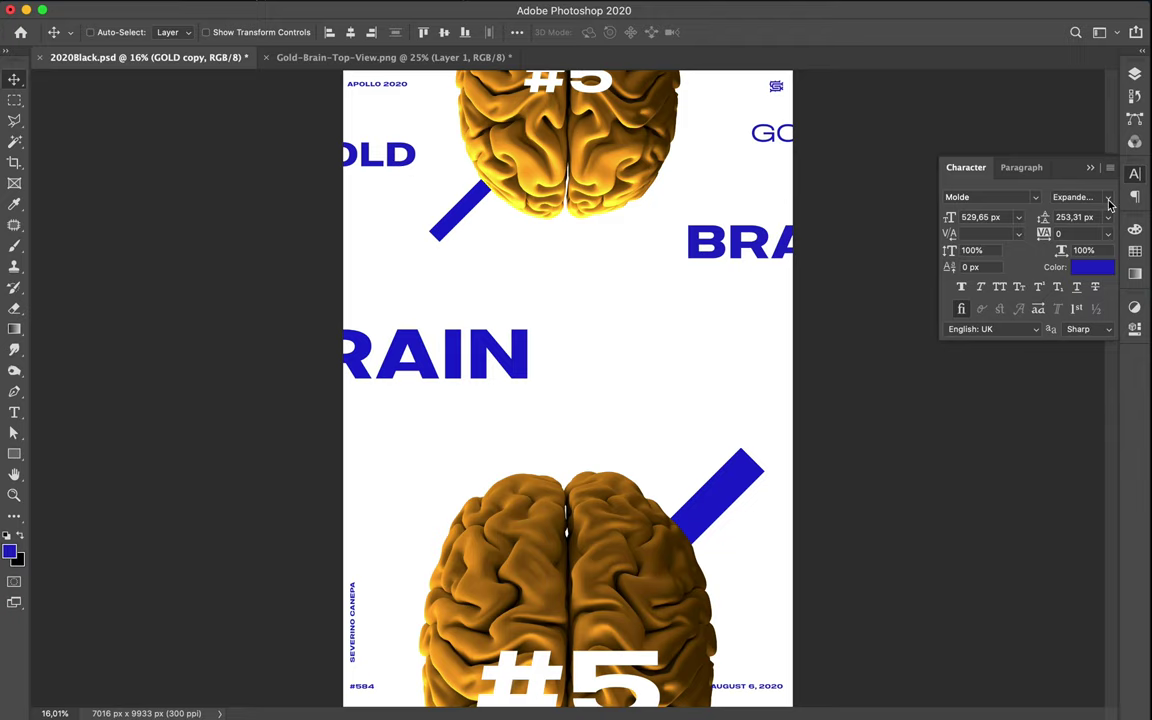
click(1108, 204)
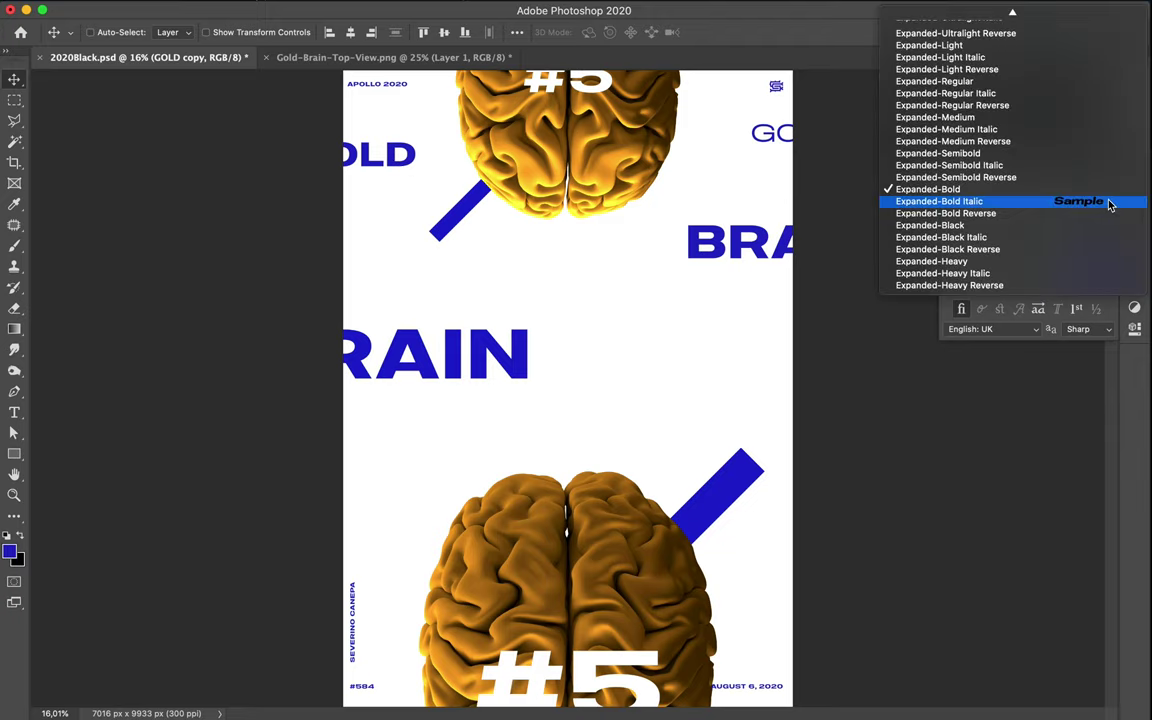
click(1062, 121)
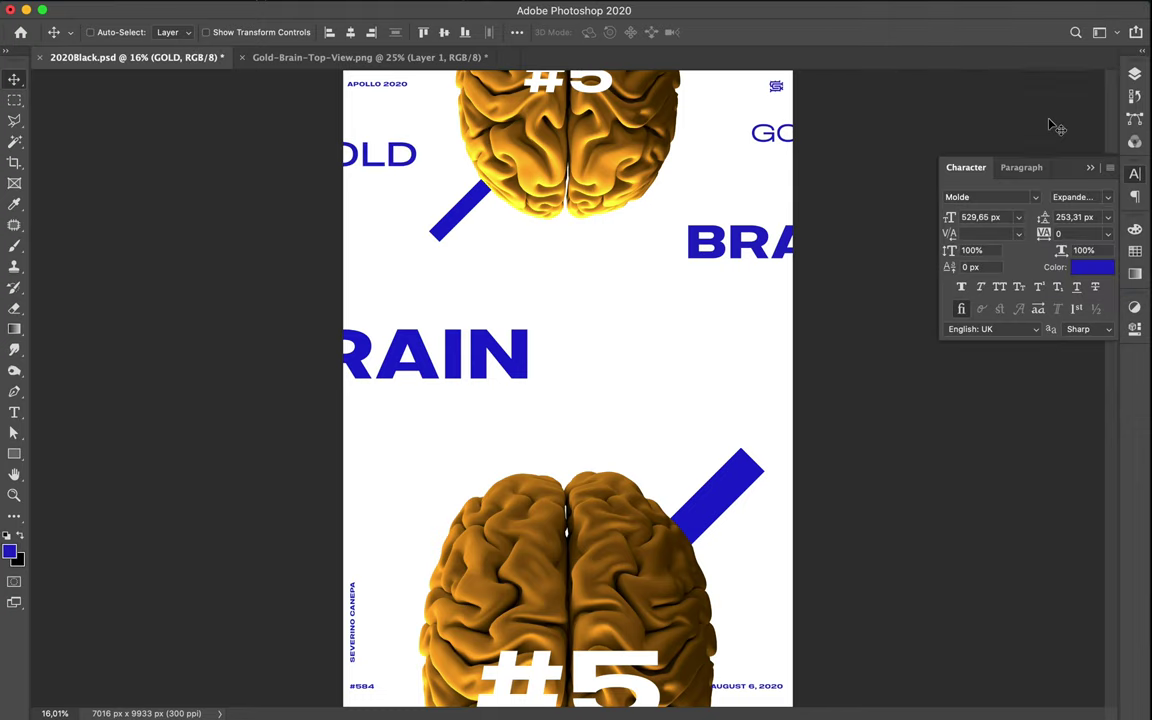
Keep the smaller BRAIN title in Expanded-Bold and set the larger BRAIN title's font style to Expanded-Black.
super+click(680, 222)
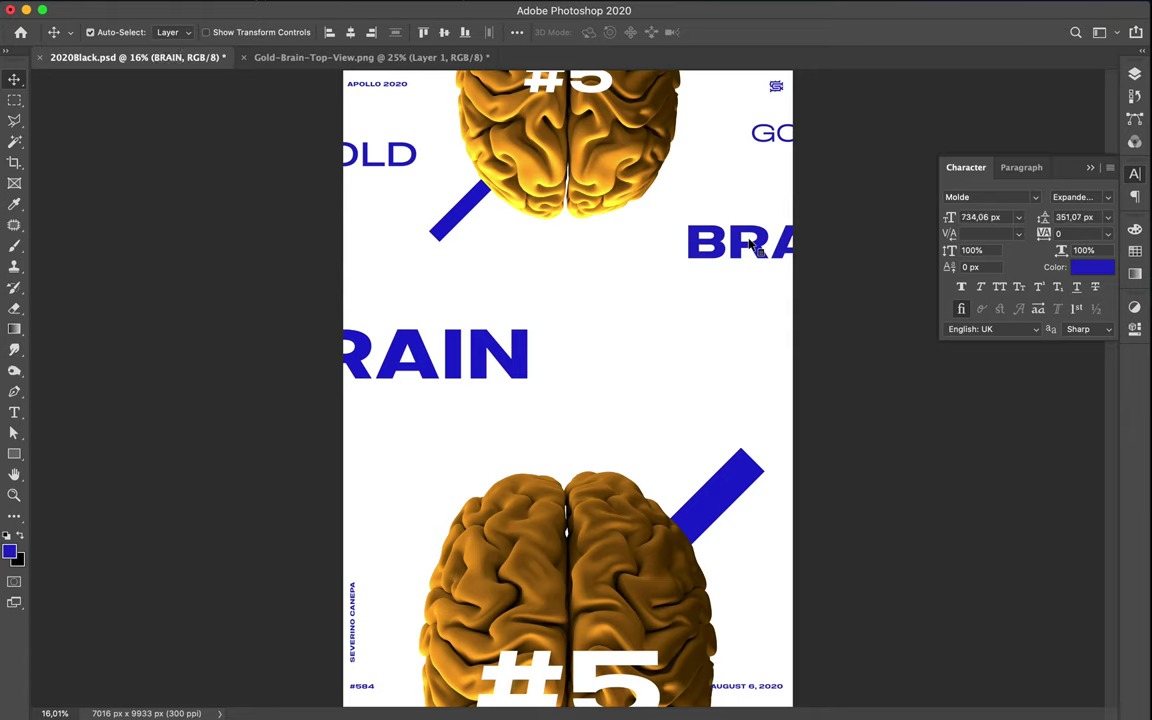
click(1078, 197)
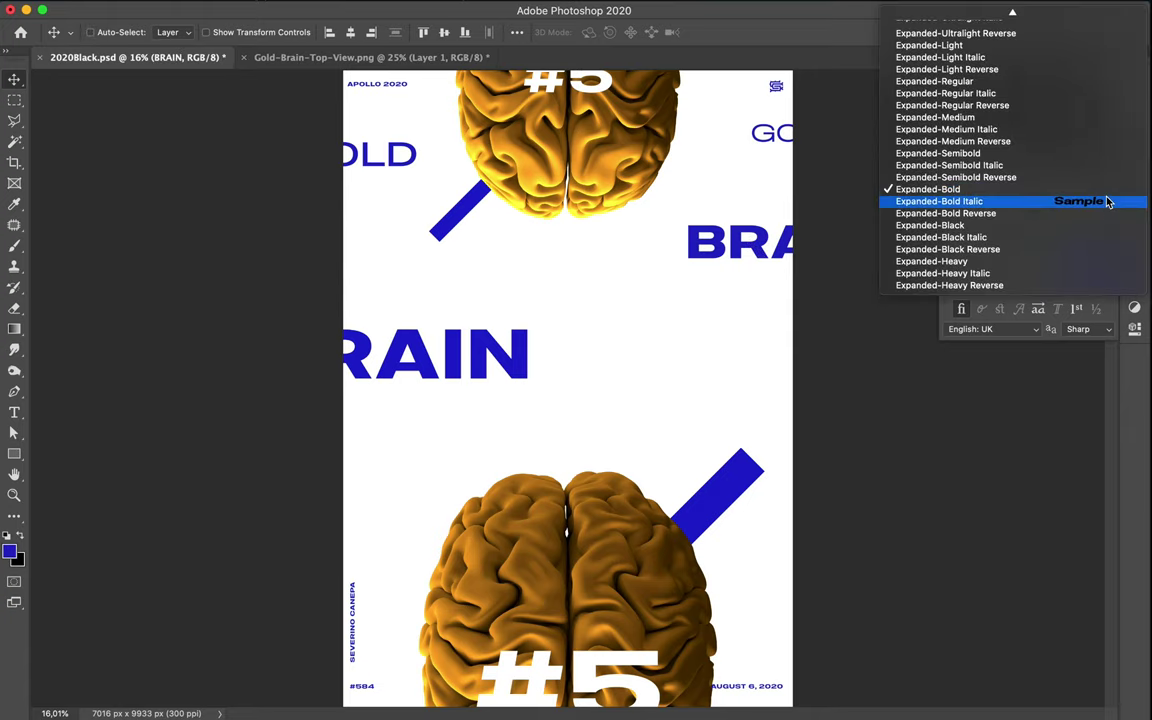
click(1052, 190)
super+click(519, 358)
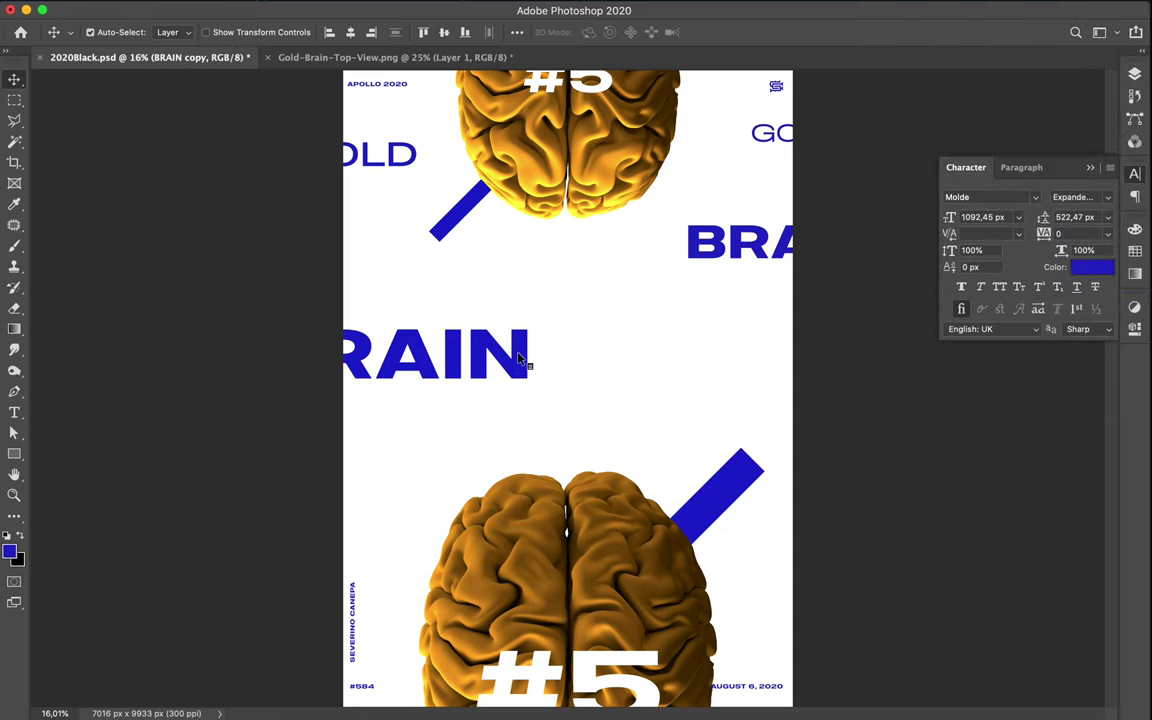
click(1112, 200)
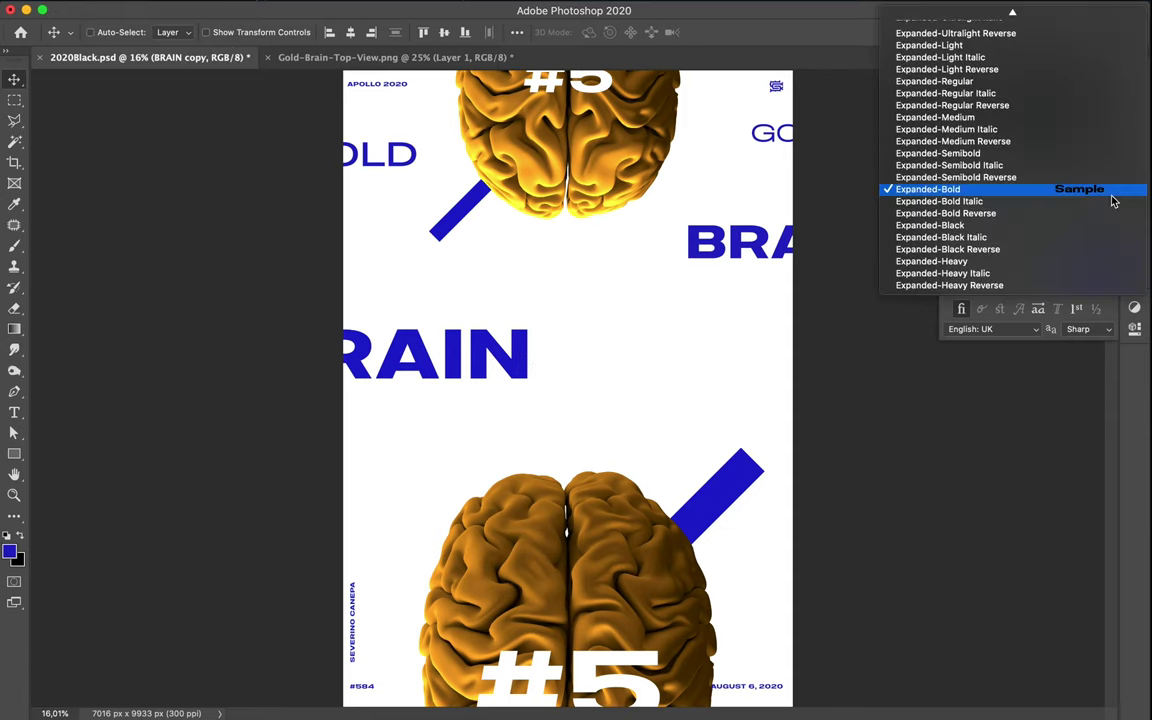
click(1082, 228)
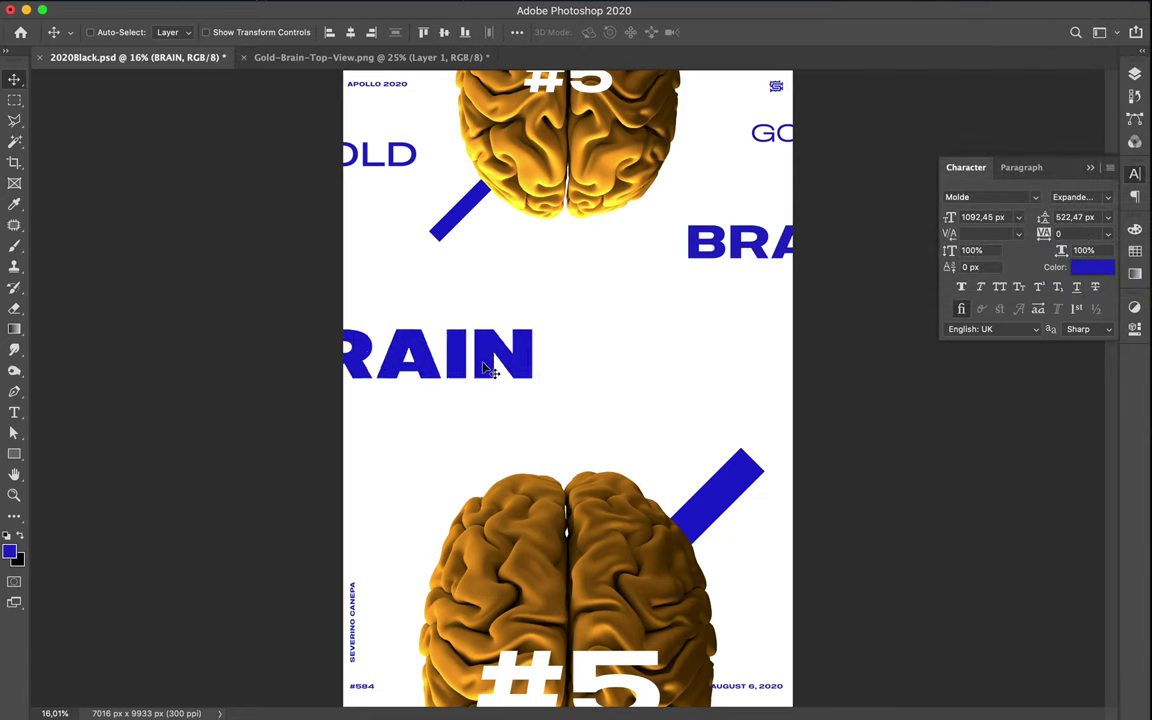
Set the font style of the large #5 title on the lower brain to Expanded-Heavy.
super+click(537, 672)
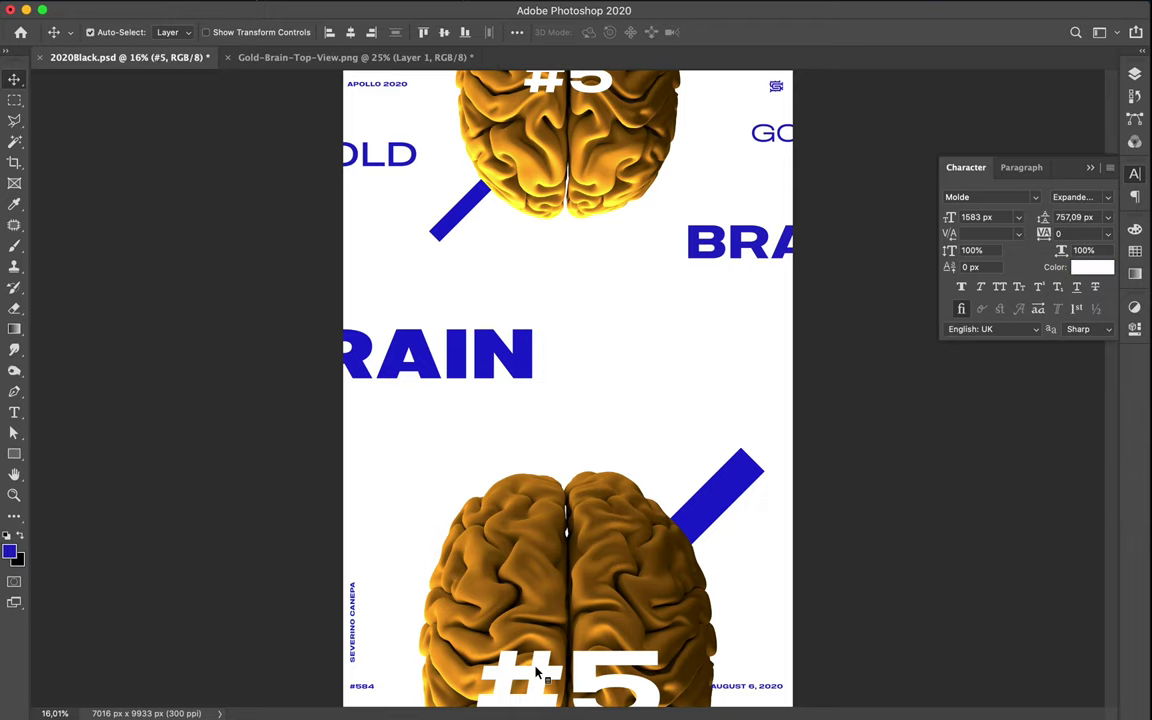
click(1076, 197)
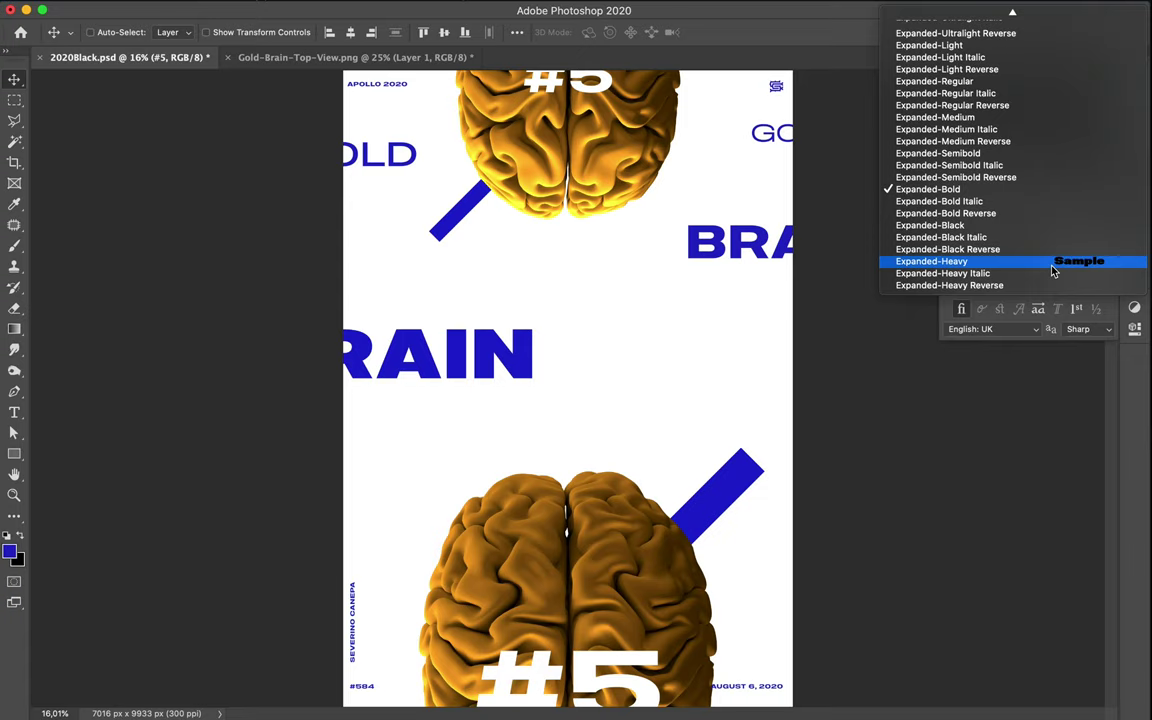
click(1052, 266)
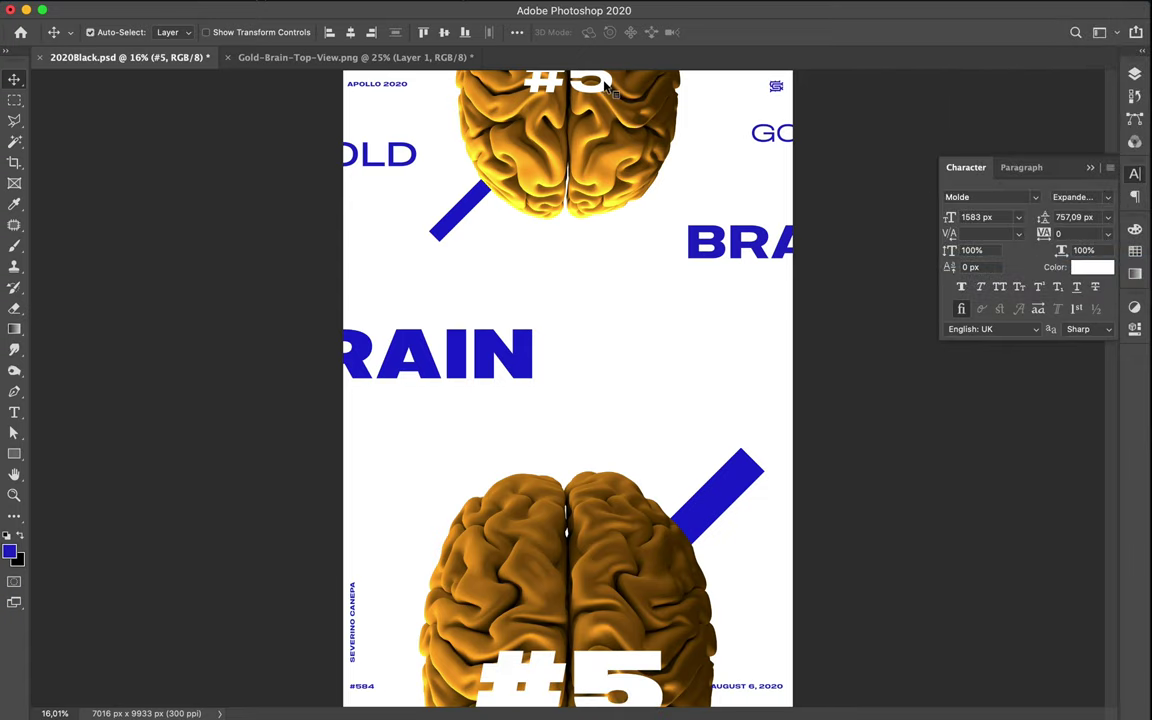
Try Expanded-Light and Expanded-Thin on the upper brain's #5 title, and settle on the Expanded-Ultralight font style.
super+click(553, 80)
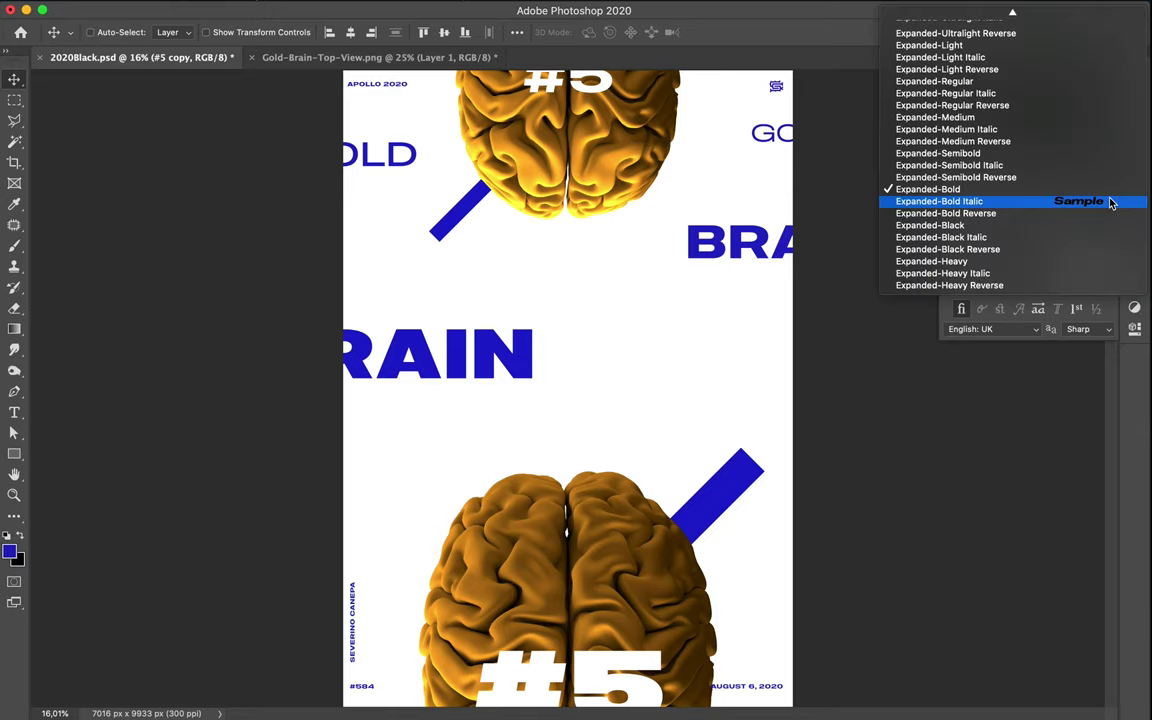
click(1105, 198)
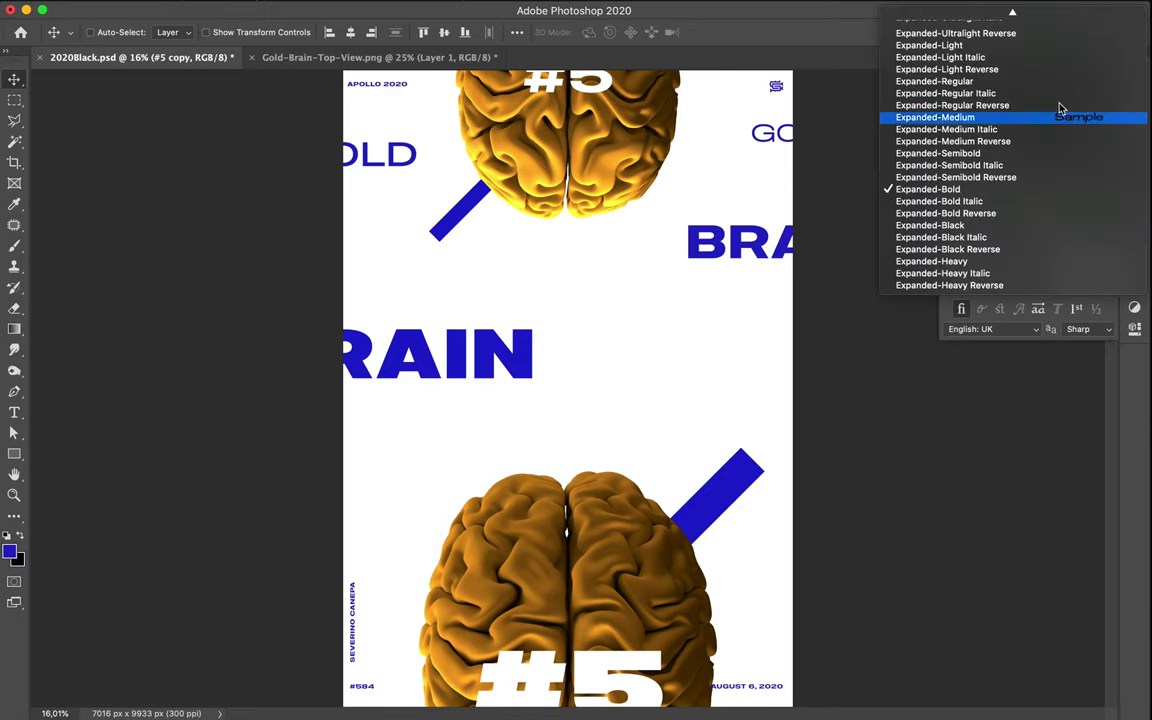
click(1050, 48)
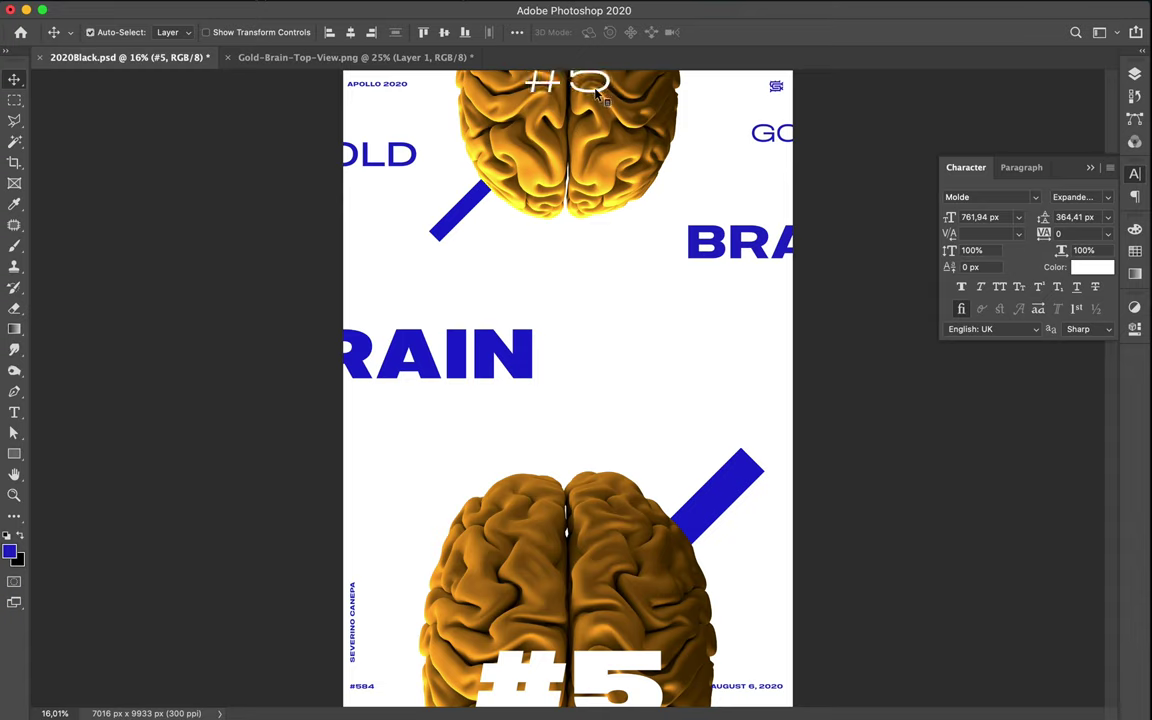
key(super)
click(1108, 197)
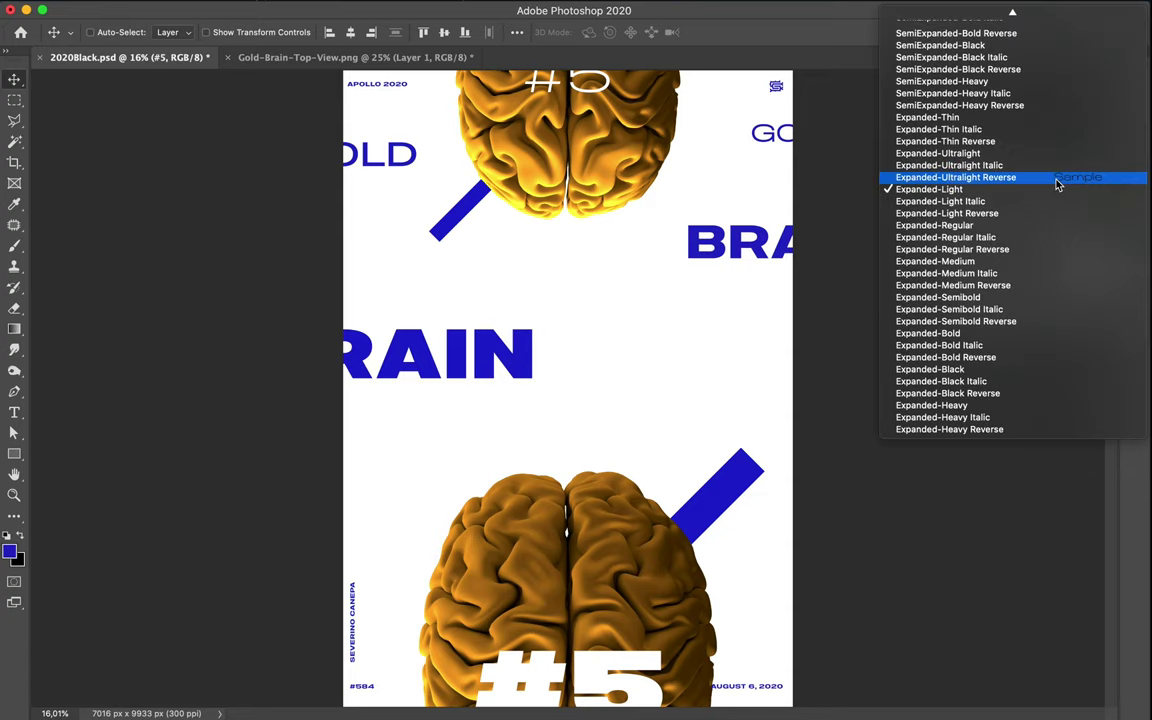
scroll(1055, 185, up, 3)
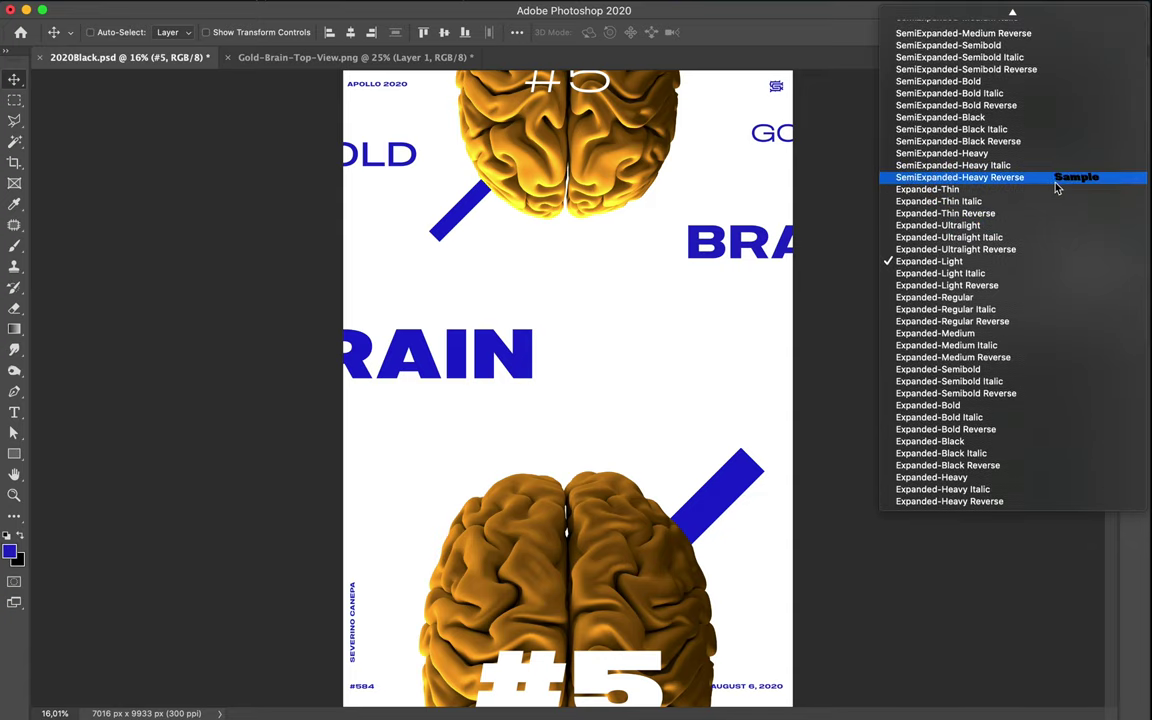
click(1041, 190)
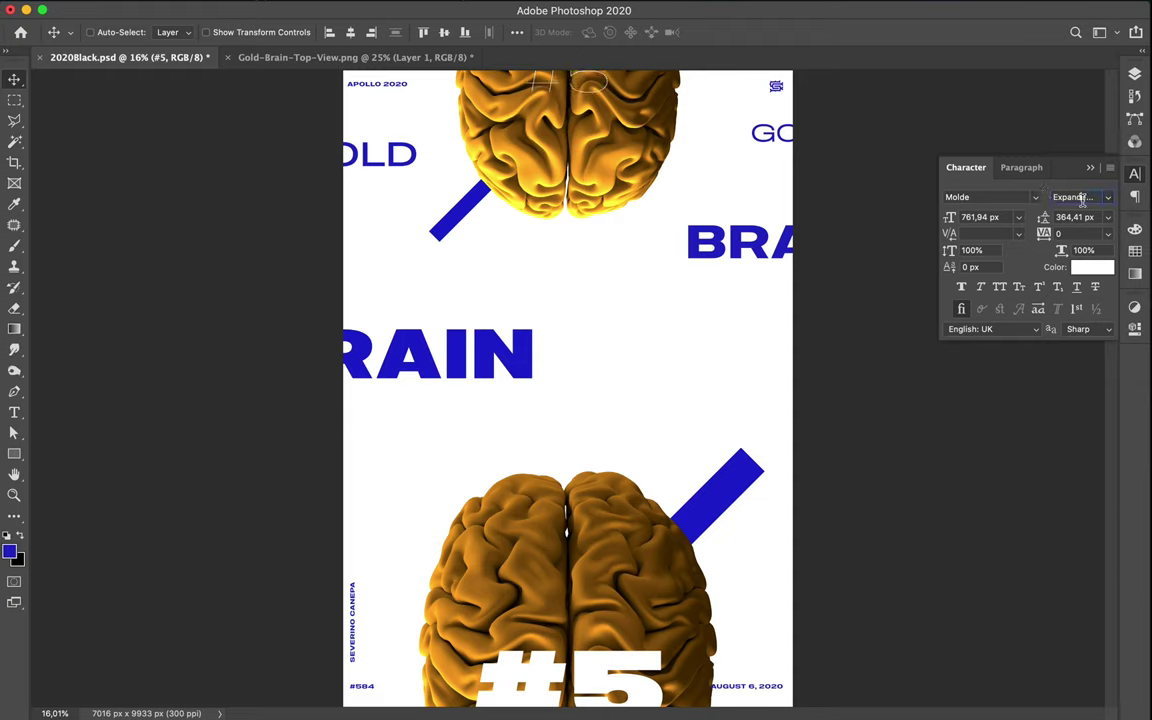
click(1107, 199)
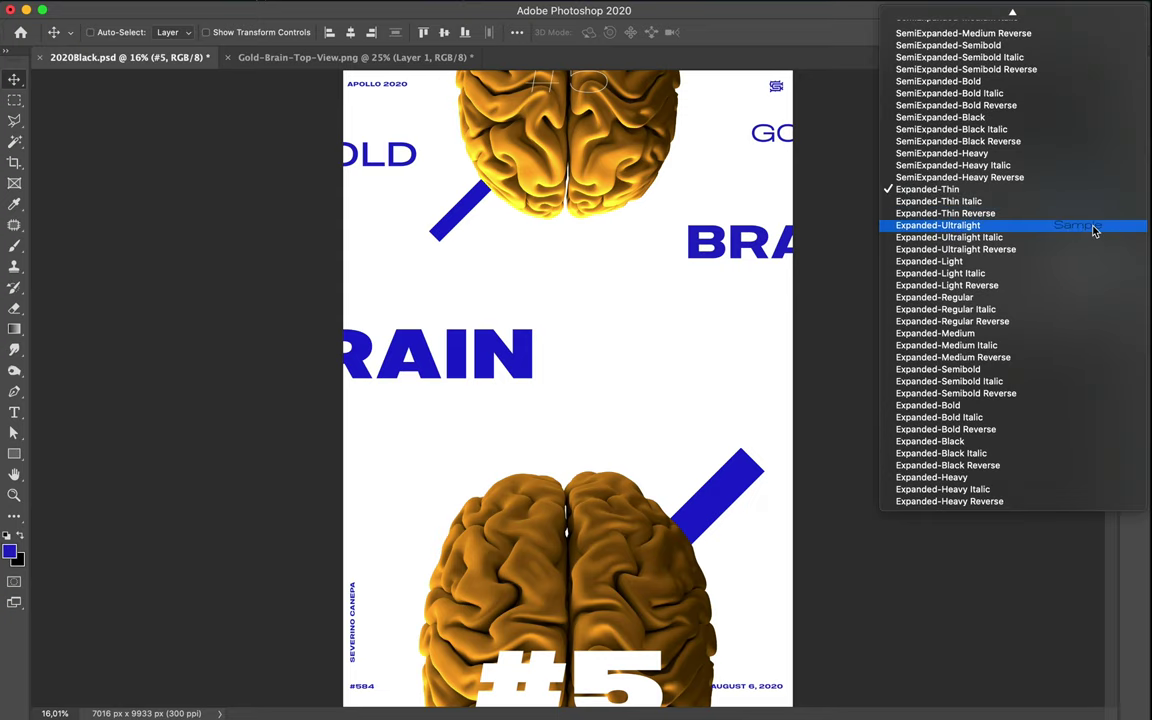
click(1093, 226)
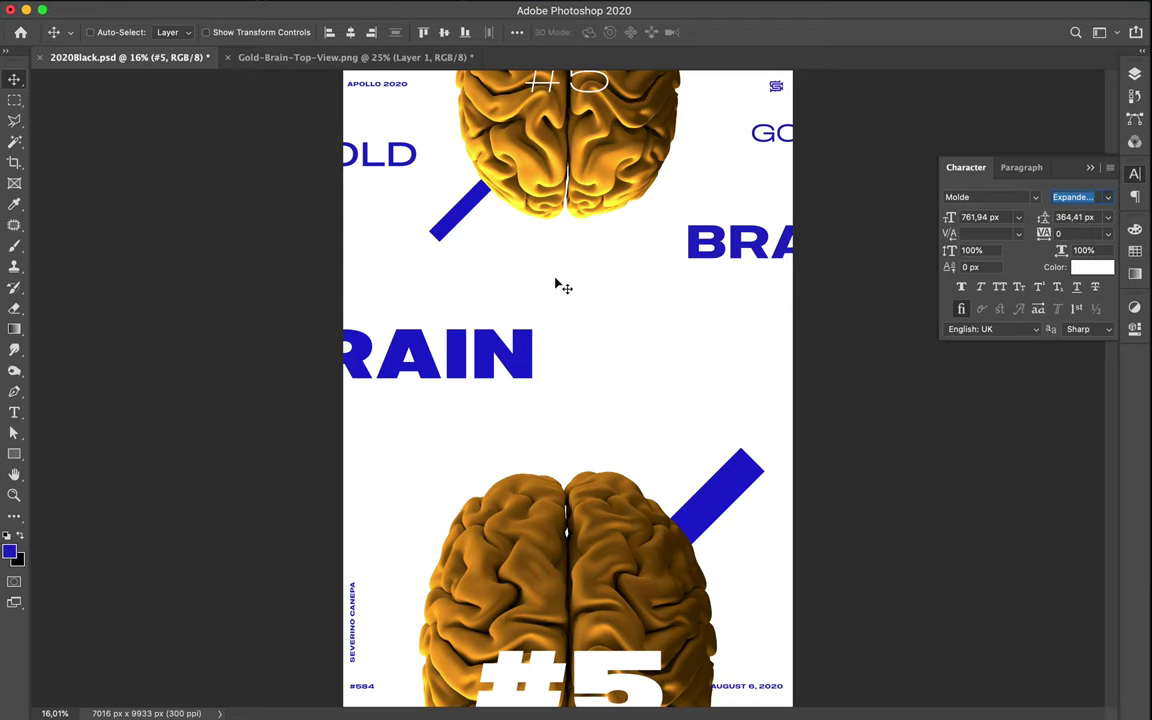
Move the upper #5 title slightly down on the upper brain so more of it sits inside the poster.
scroll(556, 285, down, 2)
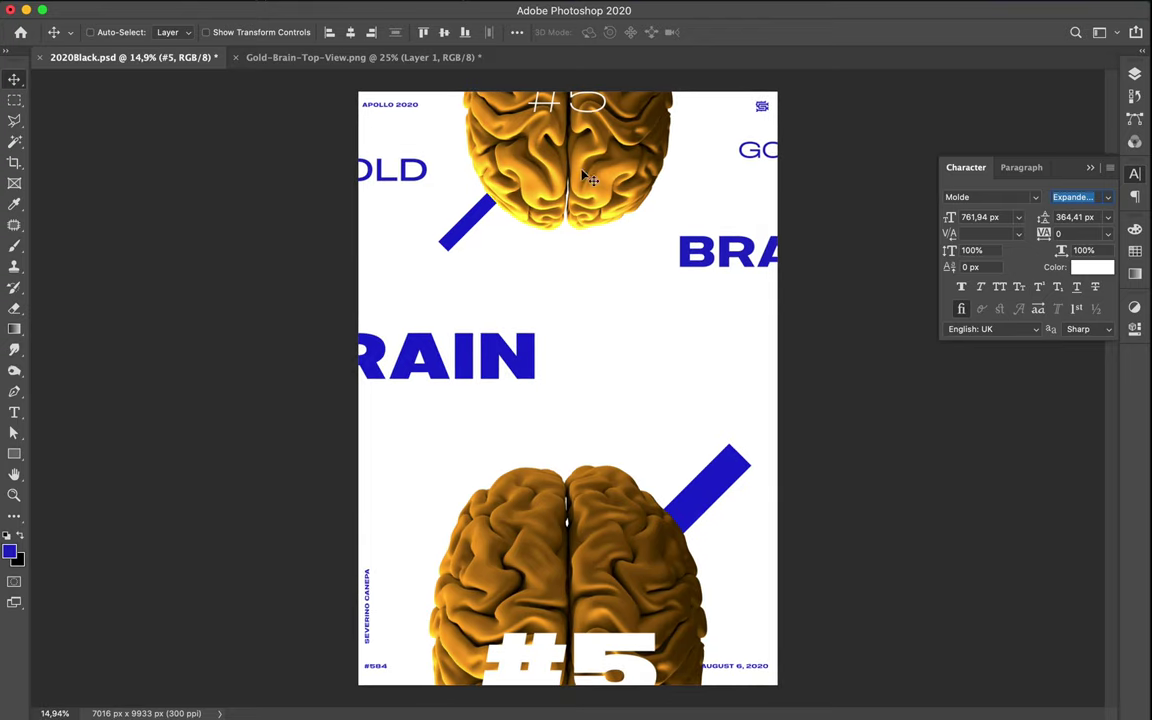
scroll(604, 100, up, 4)
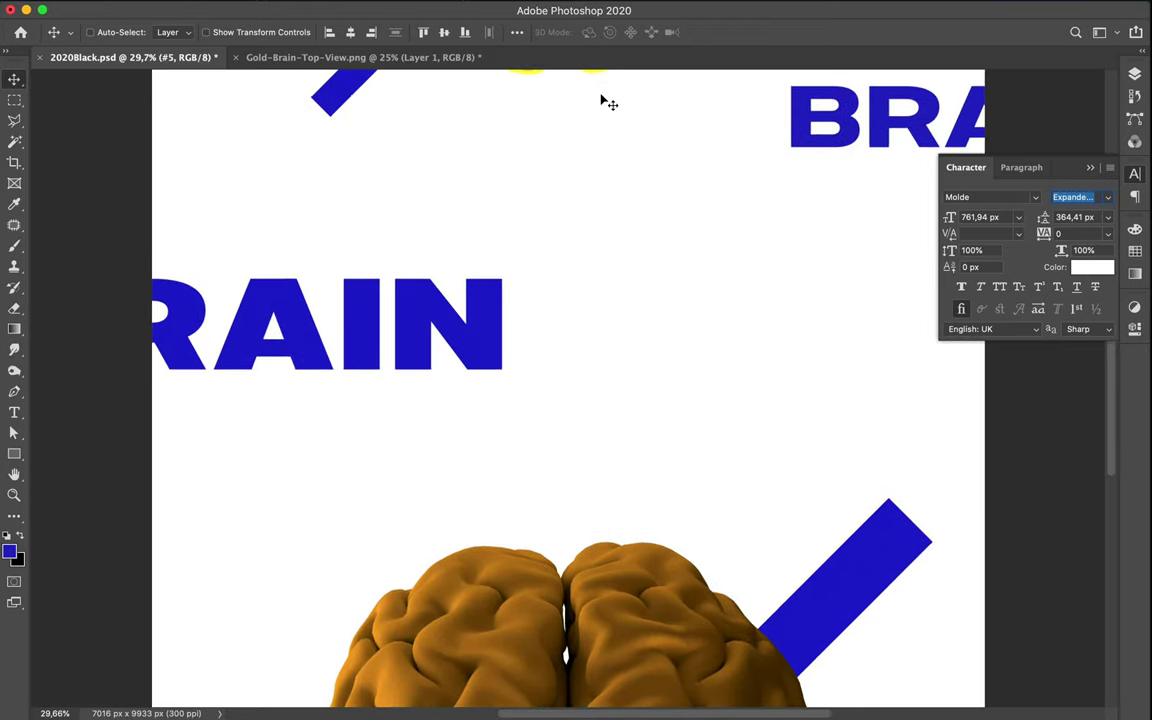
scroll(606, 102, up, 5)
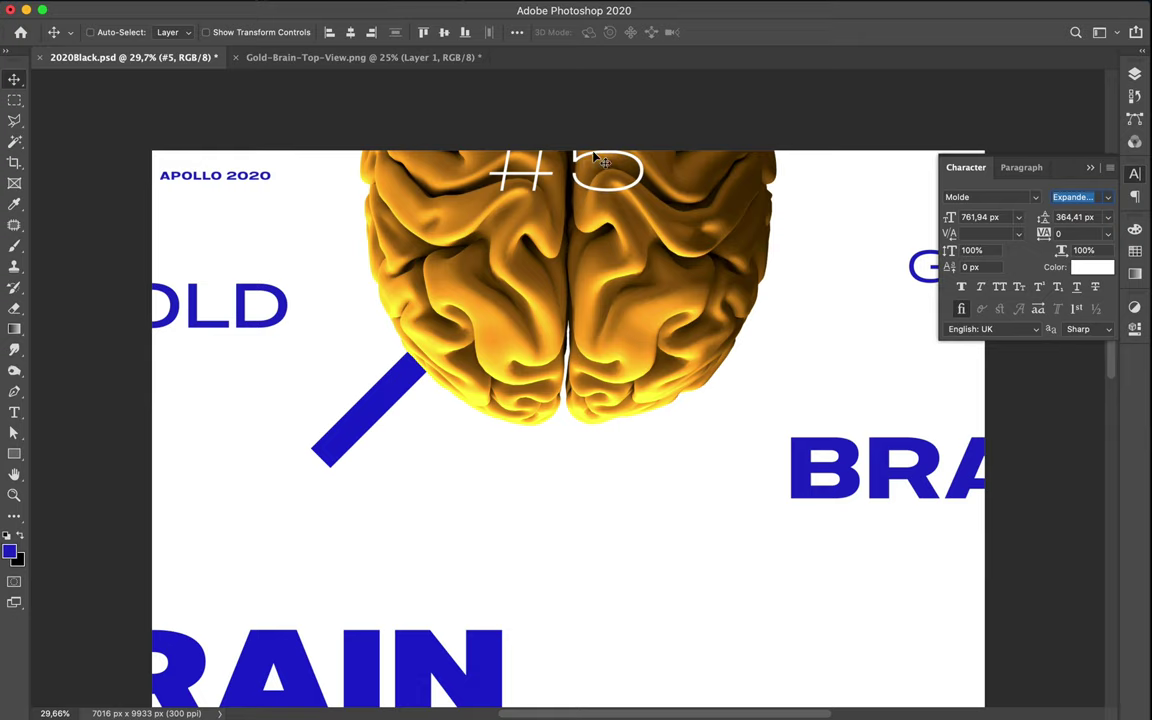
scroll(606, 155, up, 5)
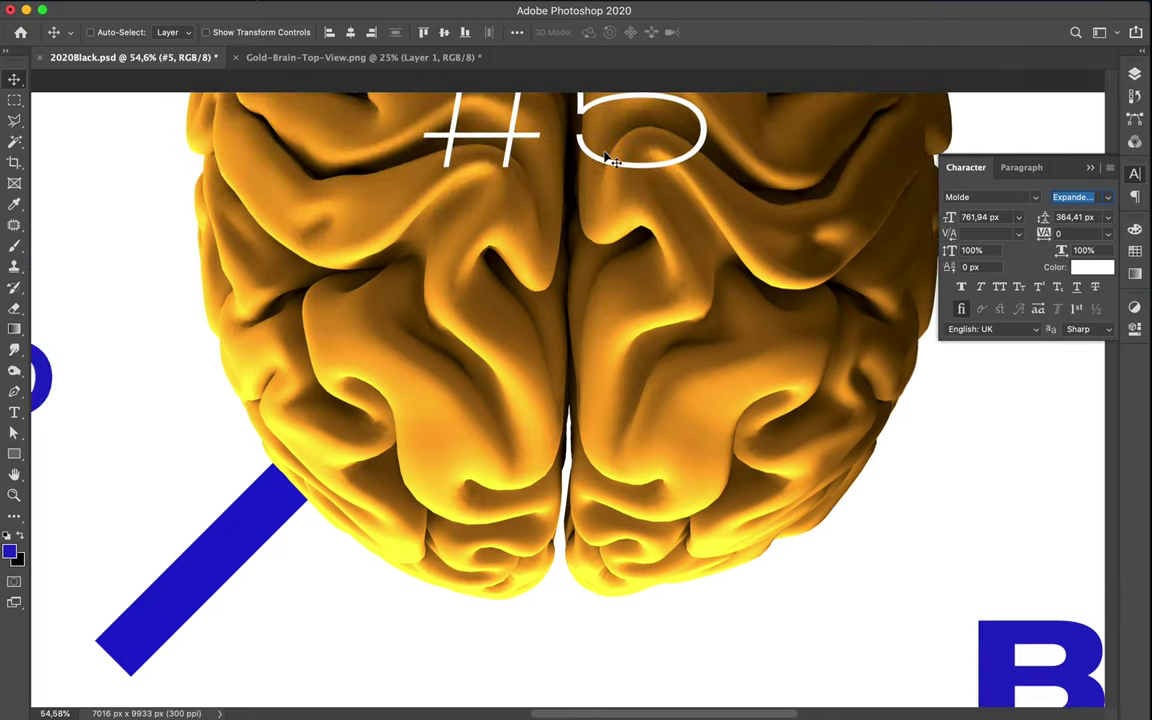
key(super)
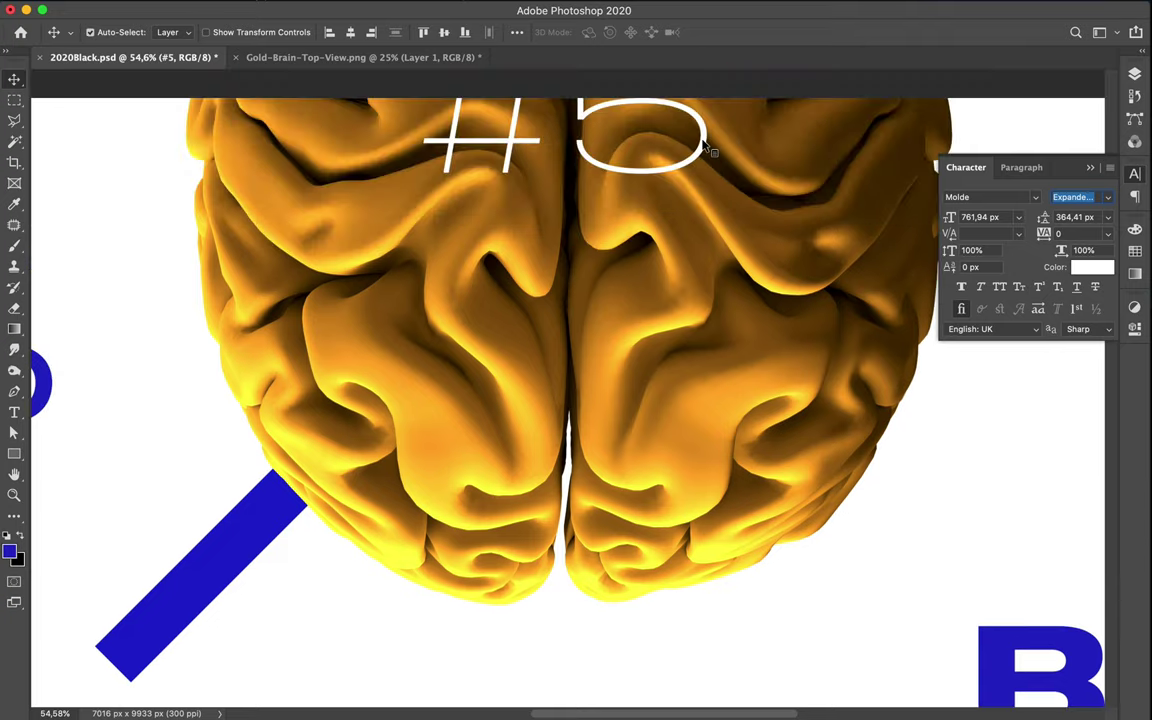
drag(705, 150, 697, 186)
scroll(700, 188, down, 2)
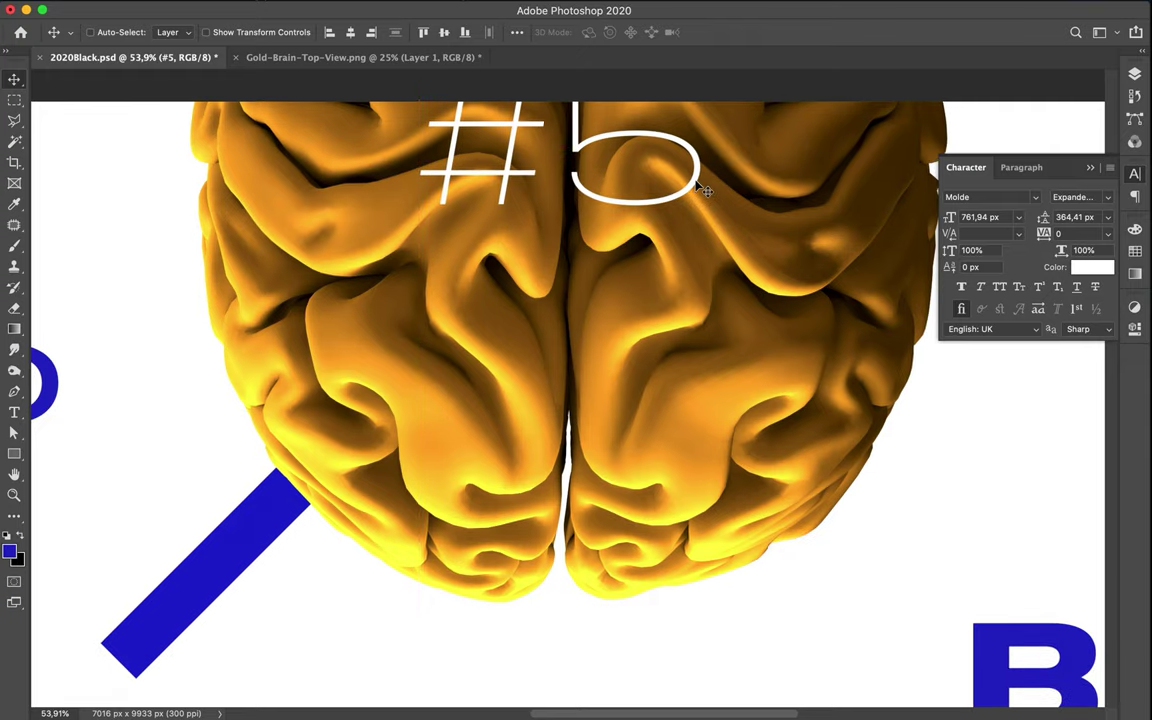
Nudge the upper #5 title up so the poster's upper edge crops more of it.
scroll(700, 188, down, 1)
scroll(700, 186, down, 6)
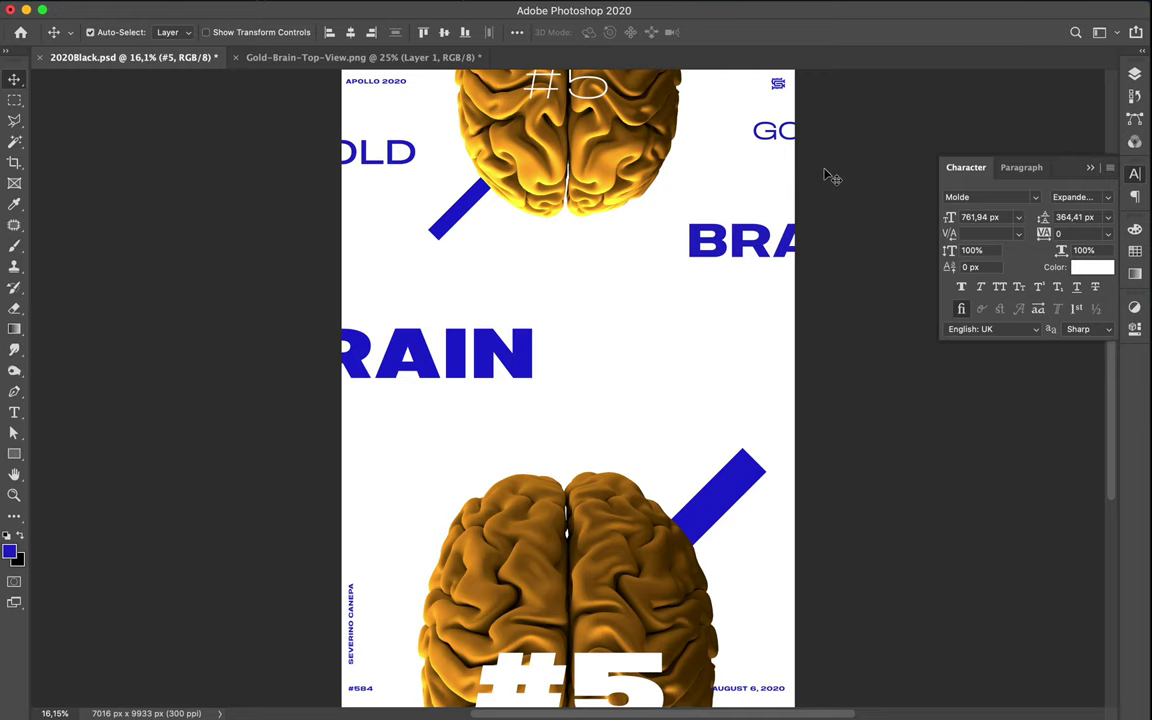
key(shift+Up)
key(shift+Up)
key(shift+Up)
key(shift+Up)
key(shift+Up)
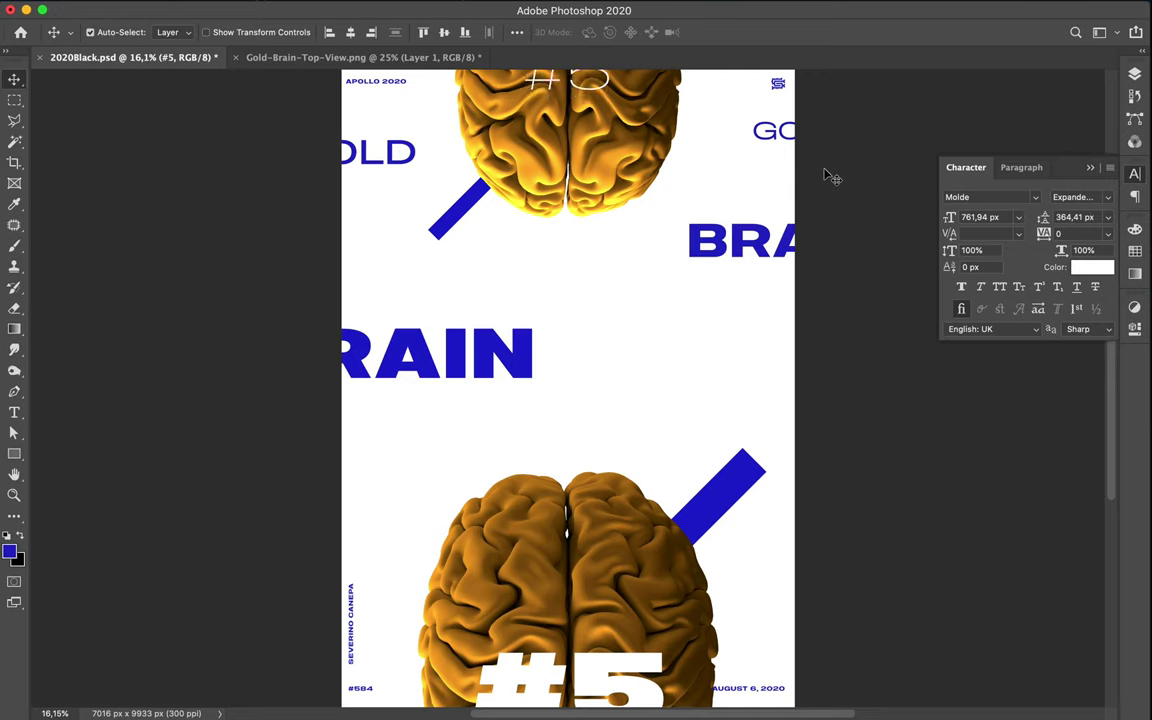
Raise the upper #5 title until its lower edge aligns with the APOLLO 2020 text, and save the poster.
scroll(591, 102, up, 4)
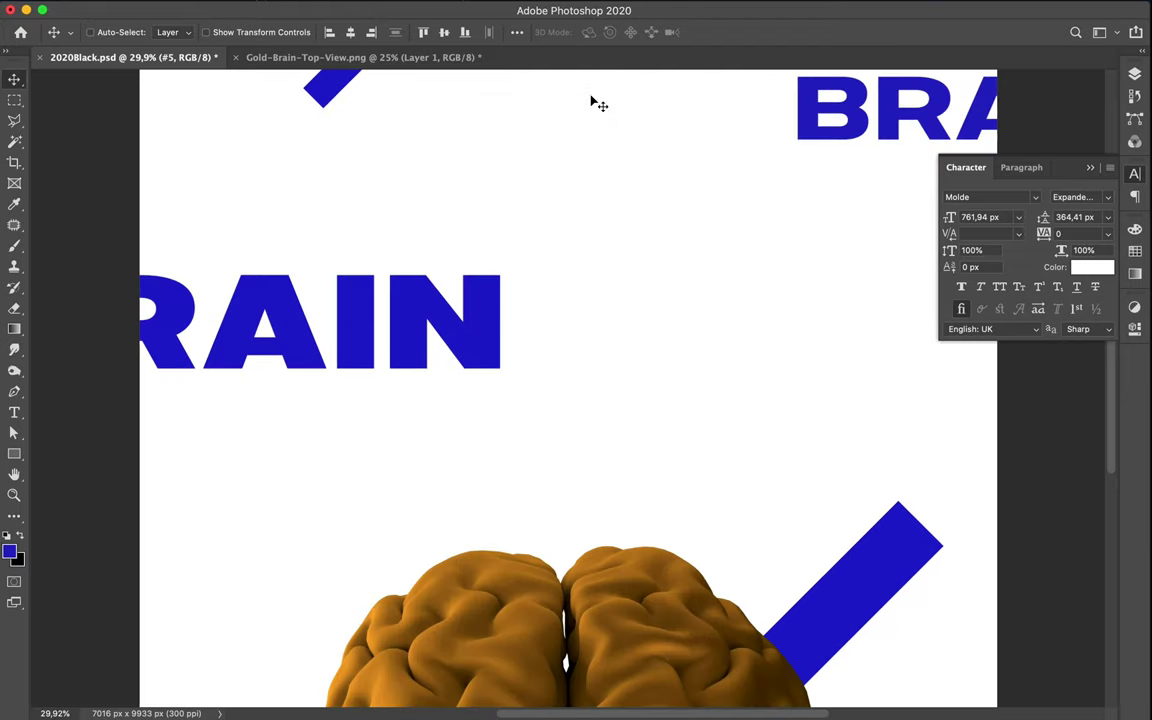
scroll(594, 102, up, 5)
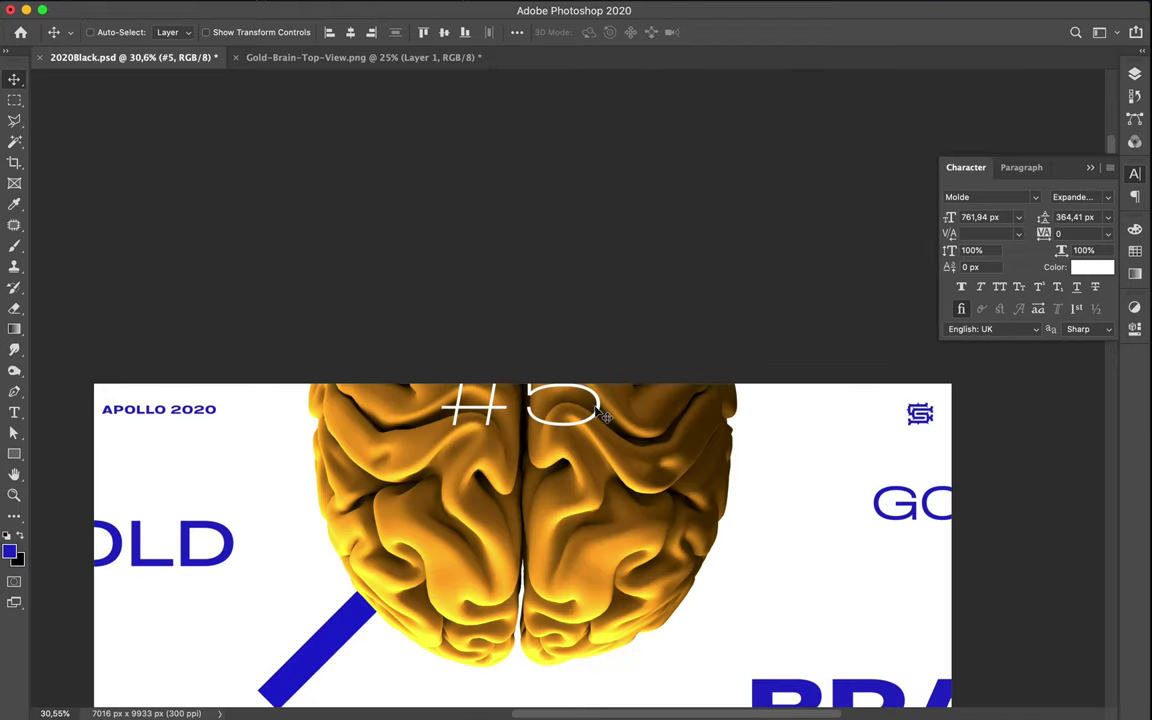
drag(605, 416, 598, 398)
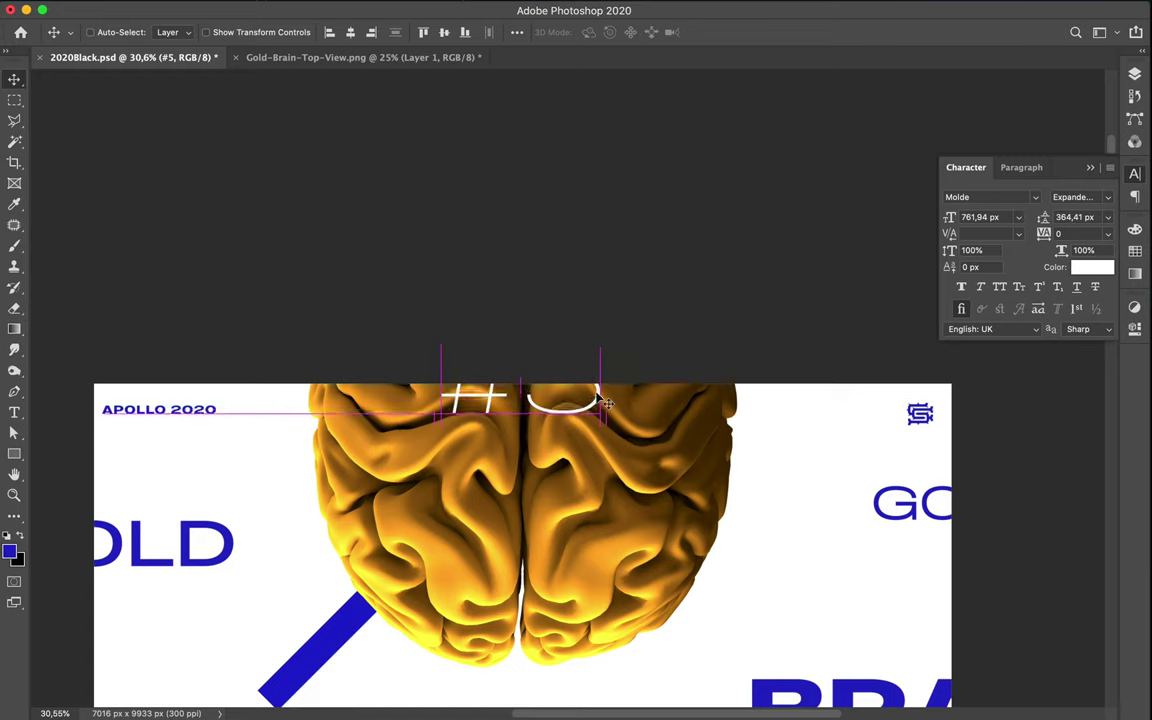
key(super)
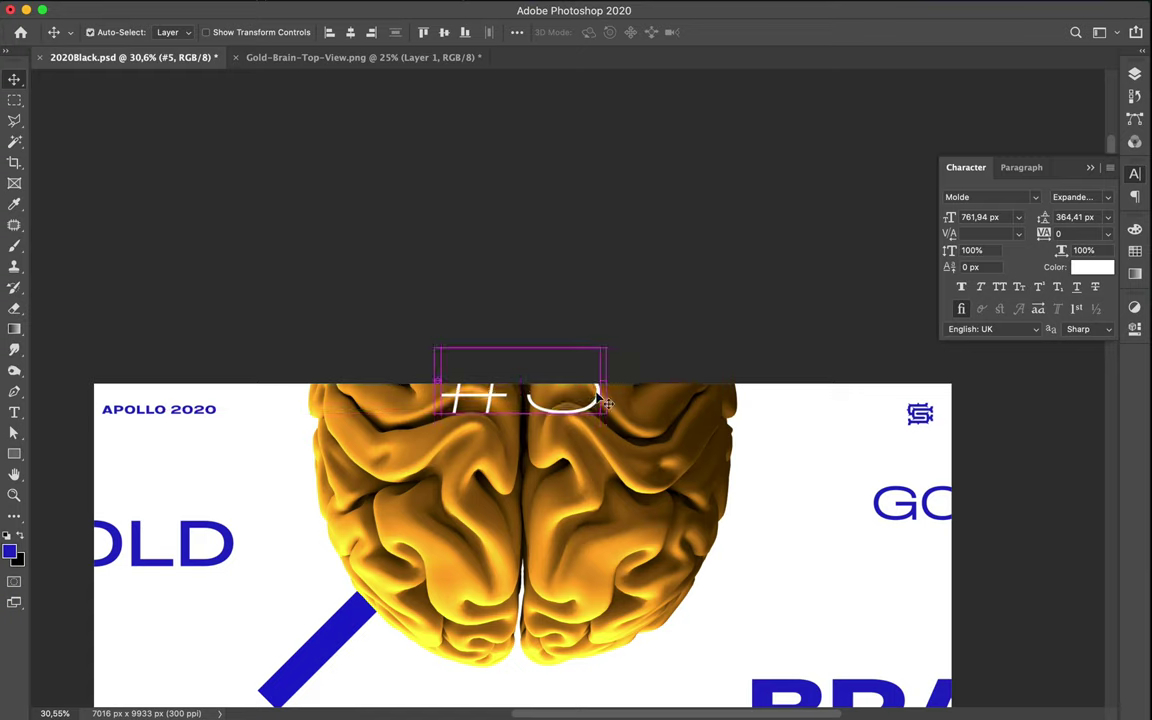
key(super+0)
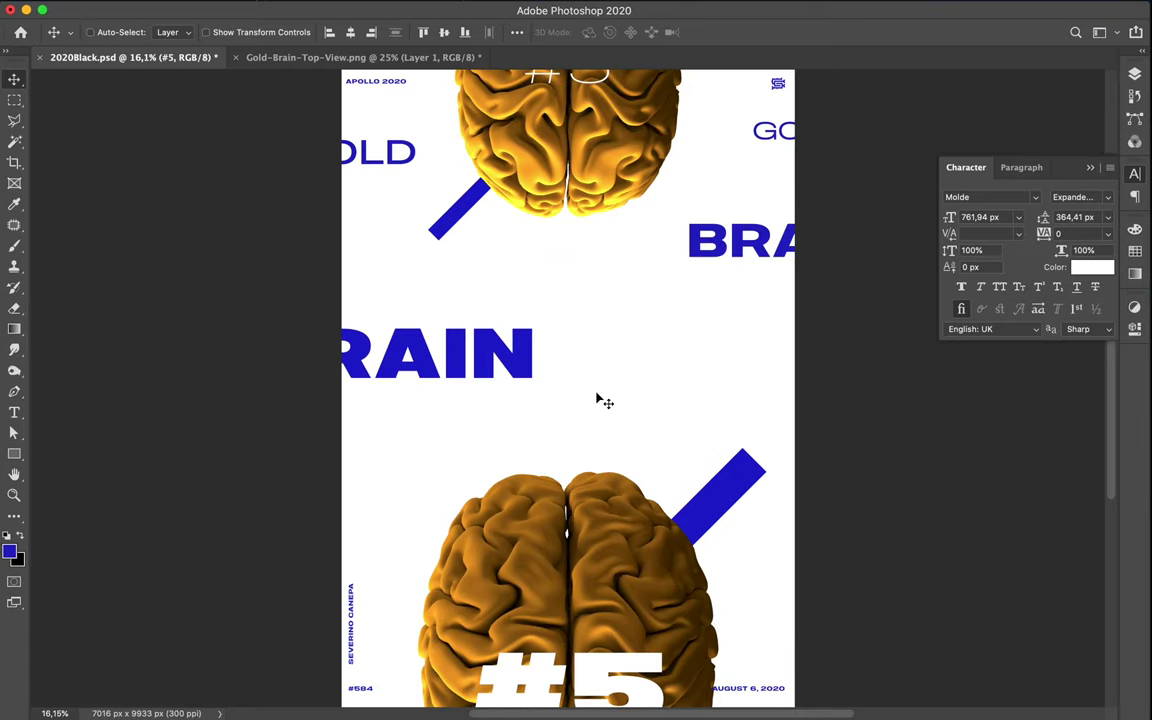
key(super)
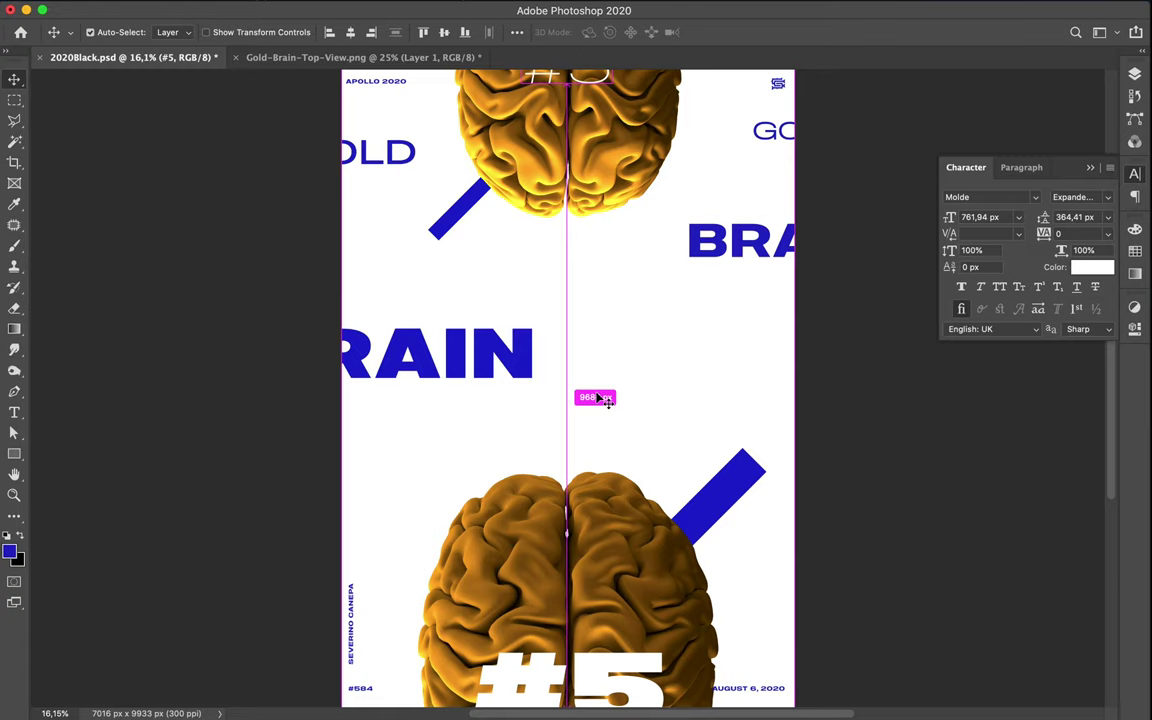
key(super+s)
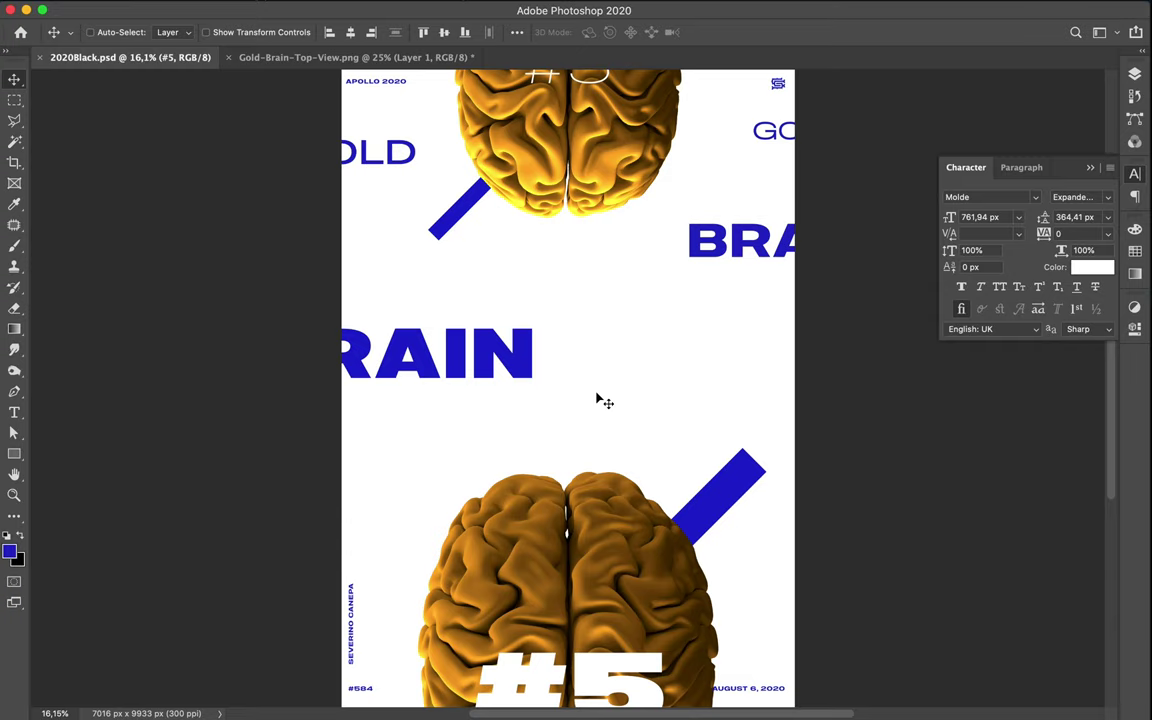
mouse_move(745, 6)
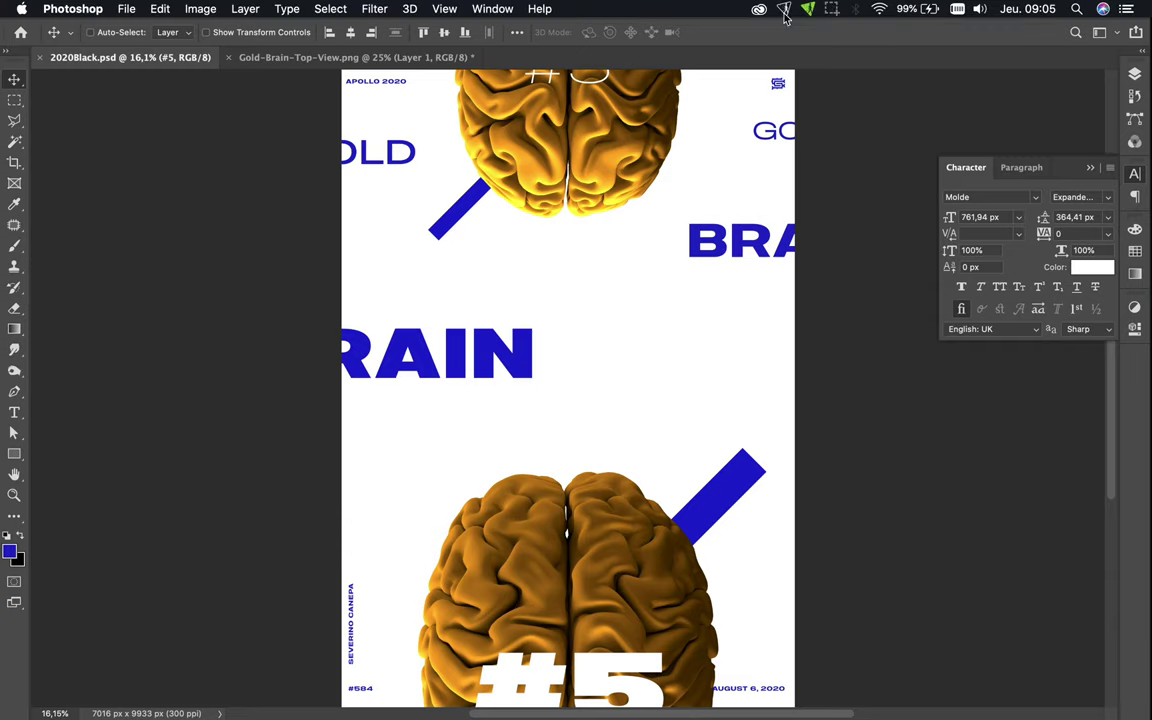
click(784, 9)
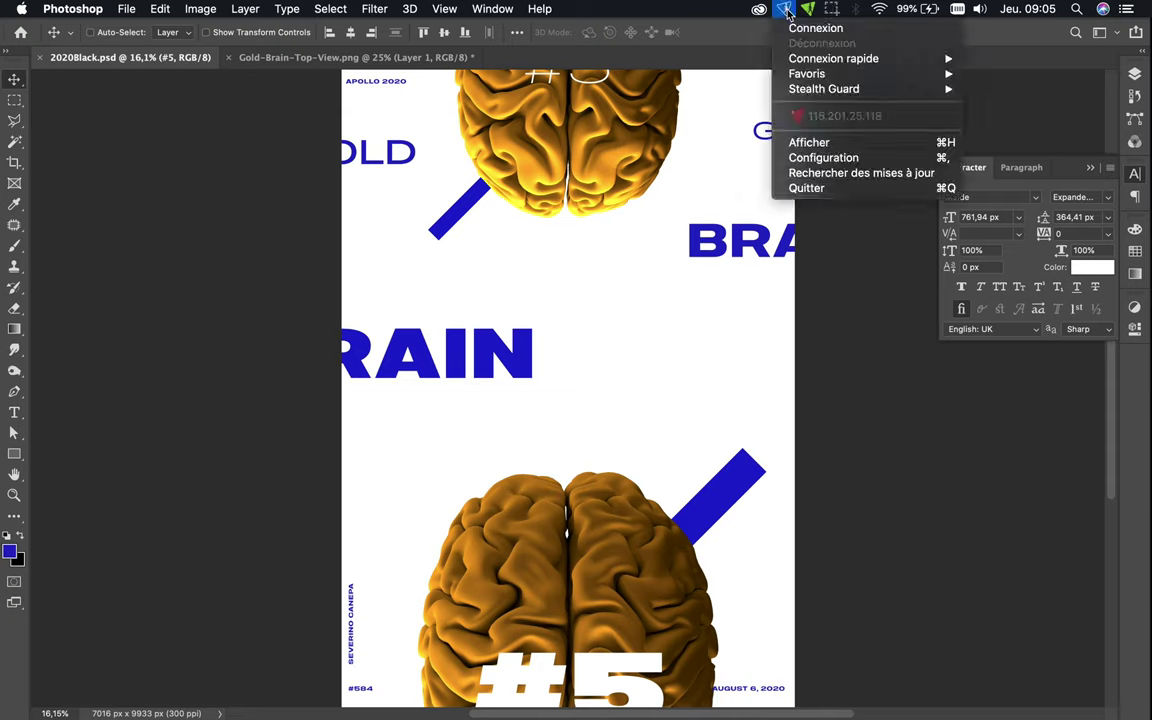
click(809, 190)
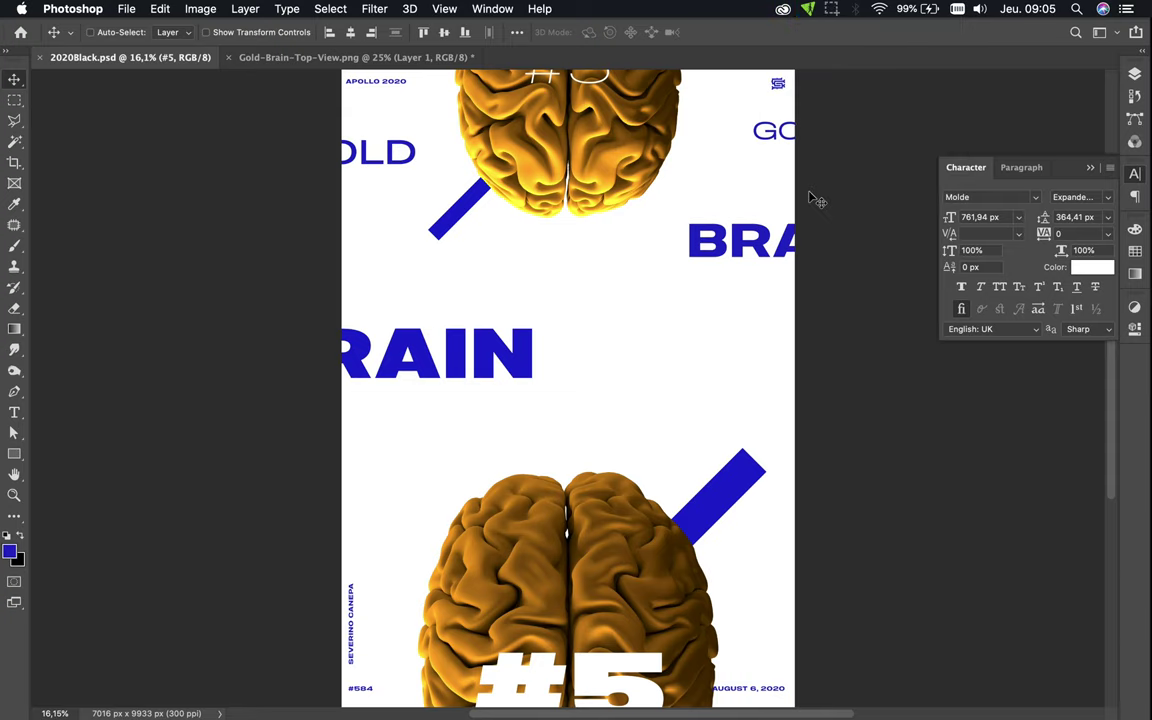
click(832, 9)
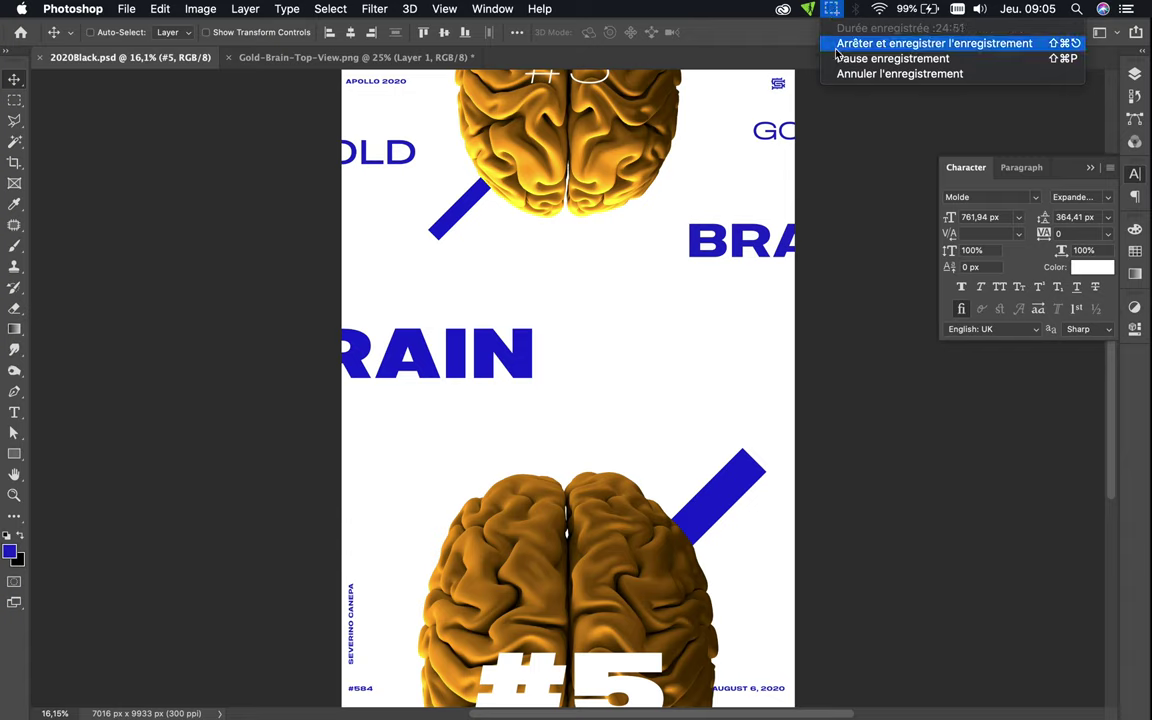
click(845, 43)
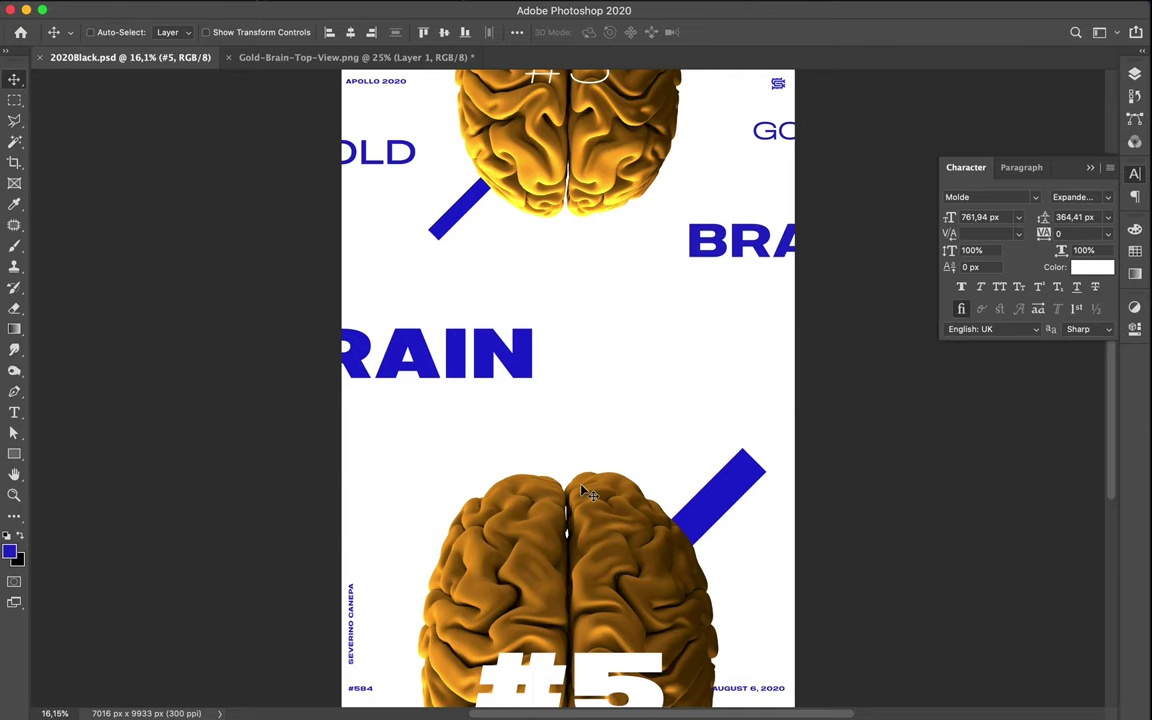
Draw a white rectangle without stroke, about 836 x 2099 px, overlapping the upper-left part of the lower brain.
scroll(588, 492, down, 2)
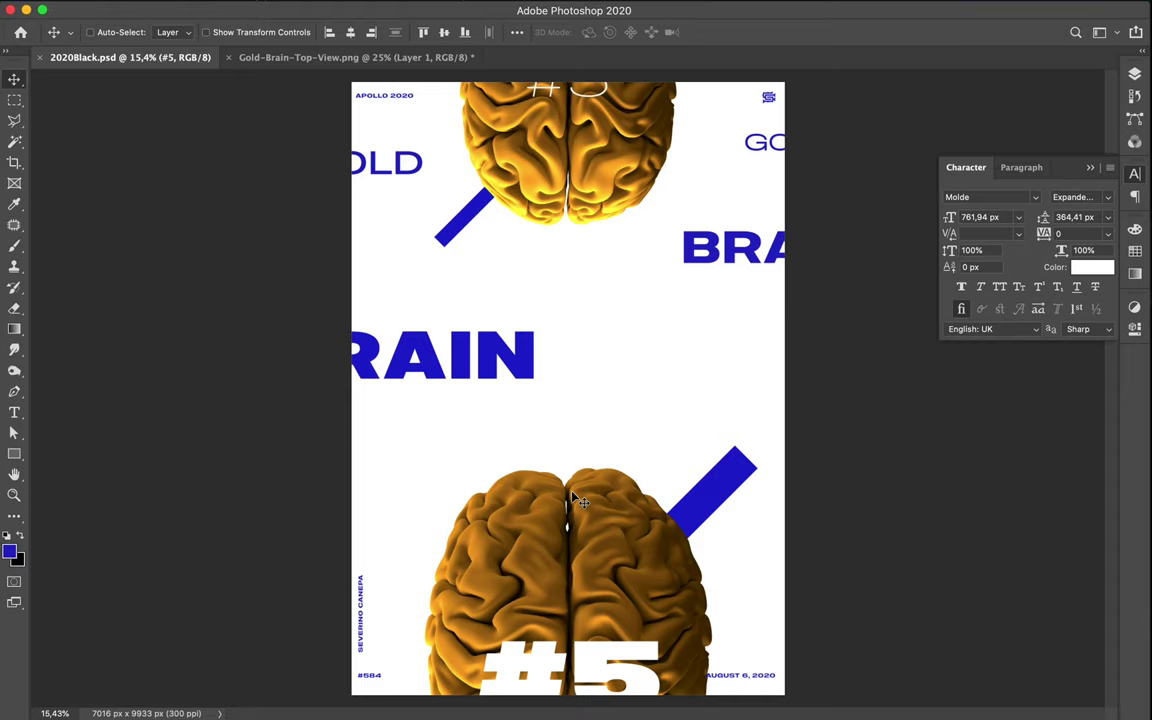
key(u)
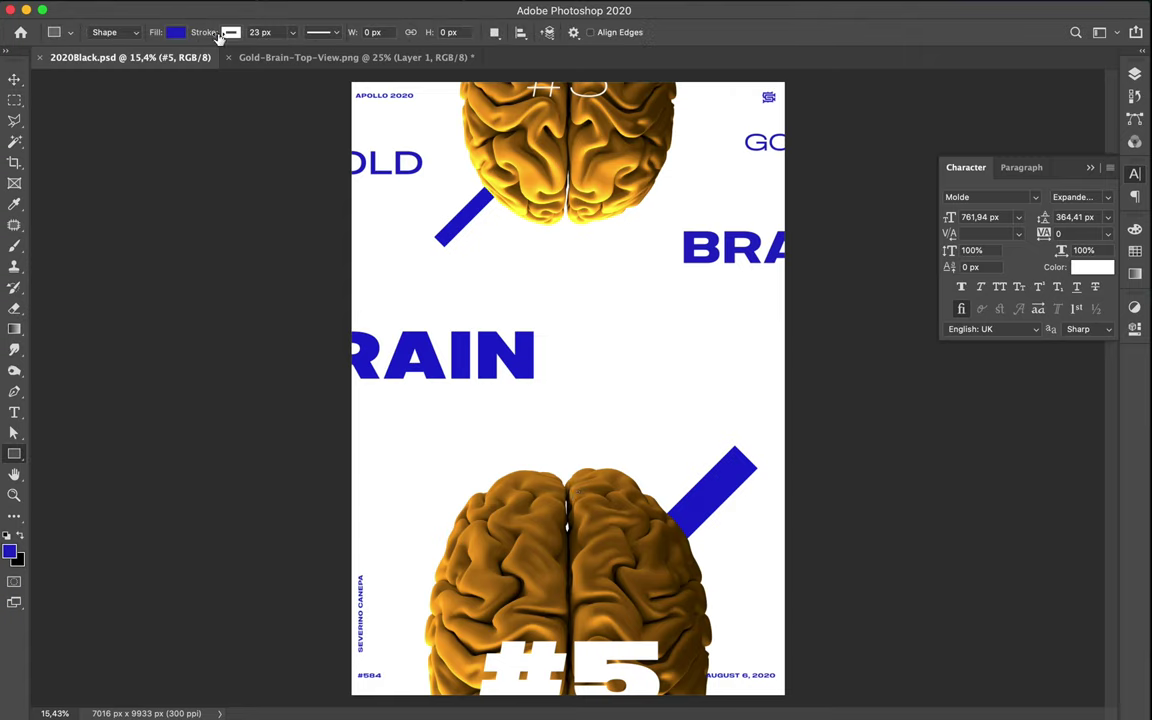
click(233, 34)
click(137, 63)
click(176, 34)
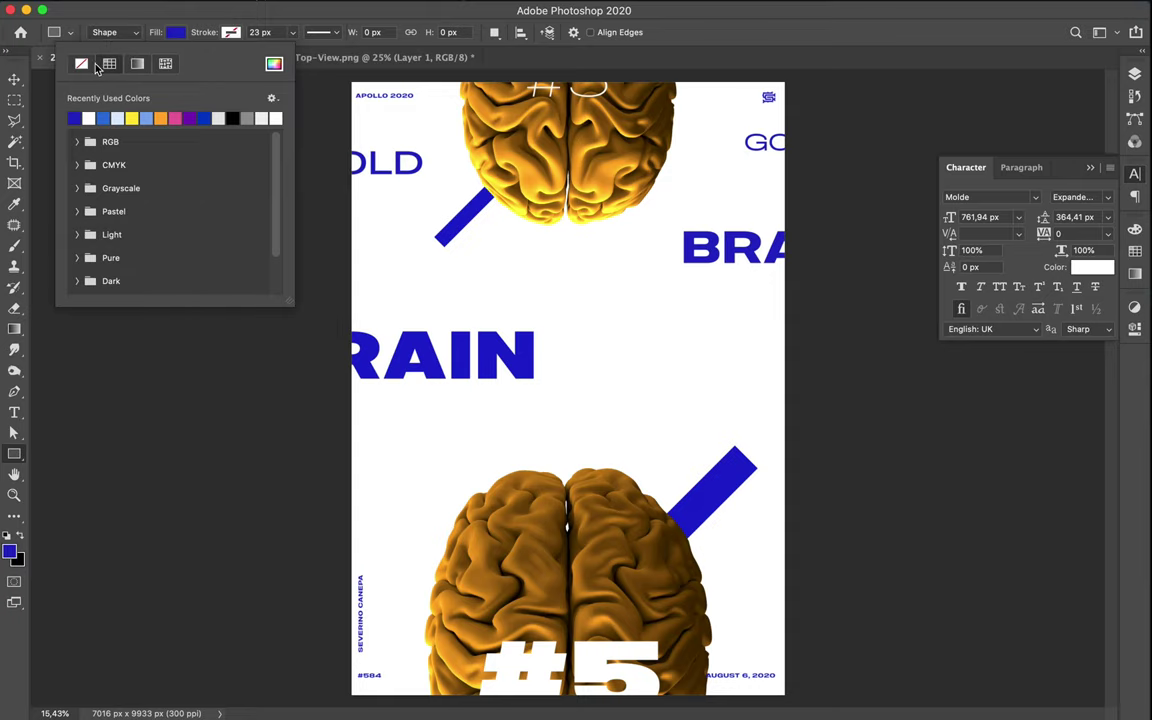
click(89, 118)
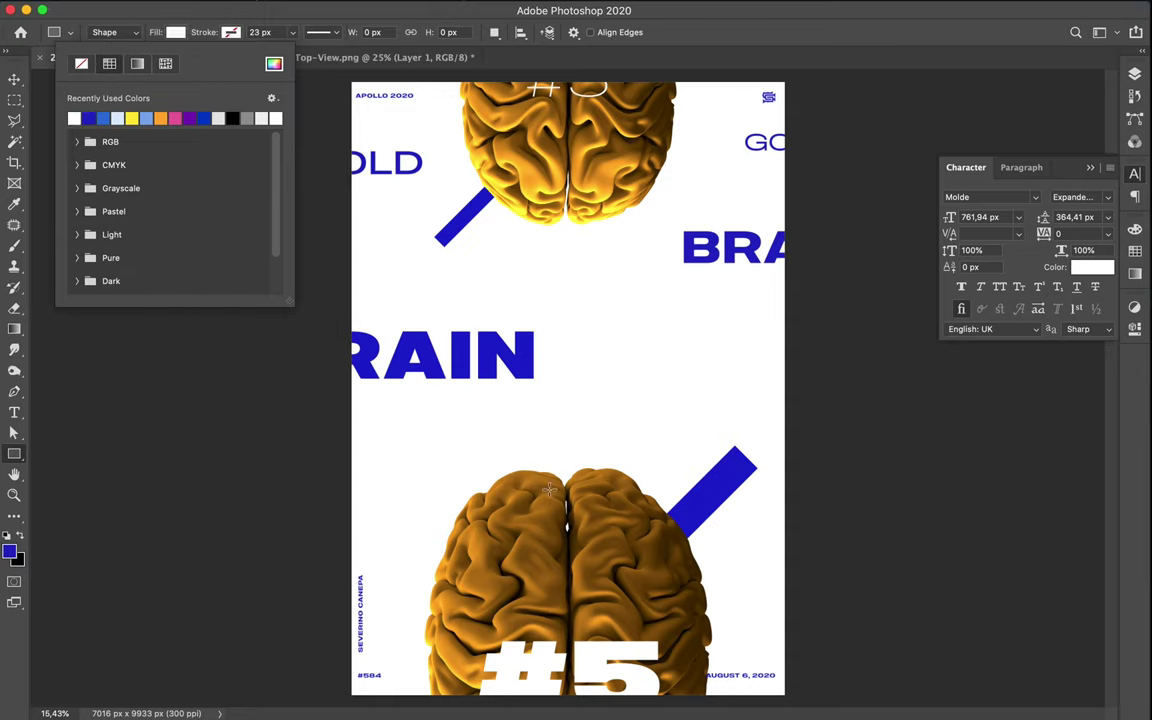
drag(489, 413, 541, 545)
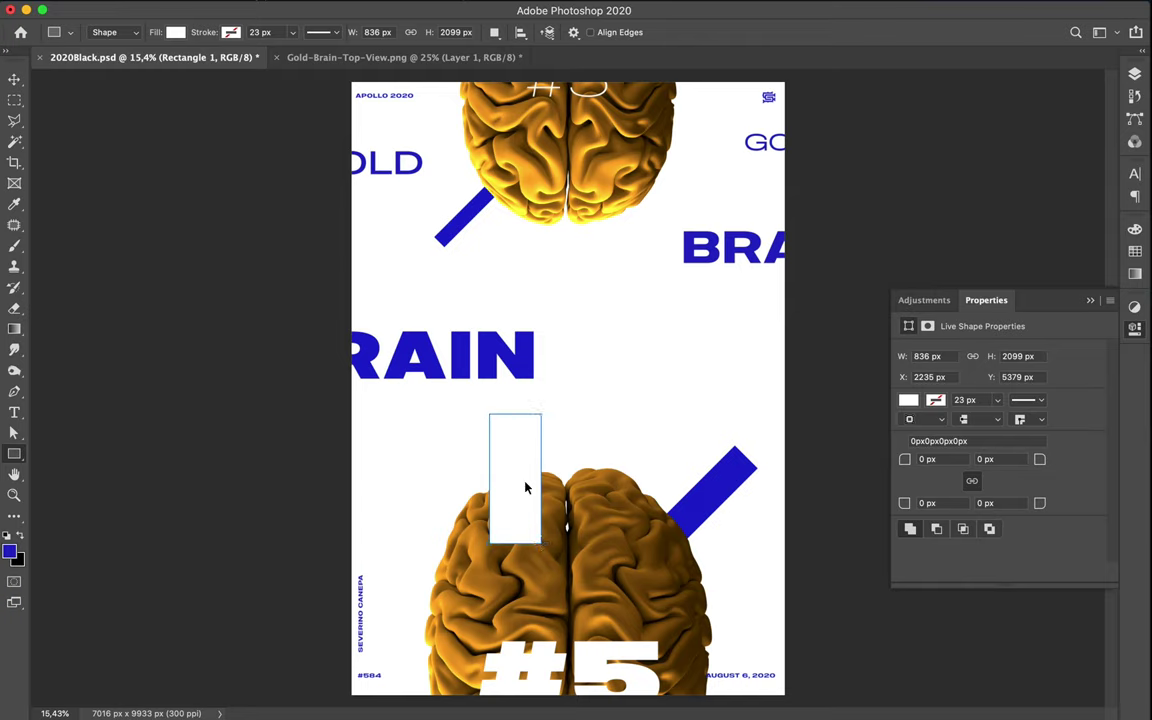
Rotate the white rectangle 45° and move it over the lower brain's left edge as a diagonal cut.
key(super+t)
drag(543, 399, 593, 436)
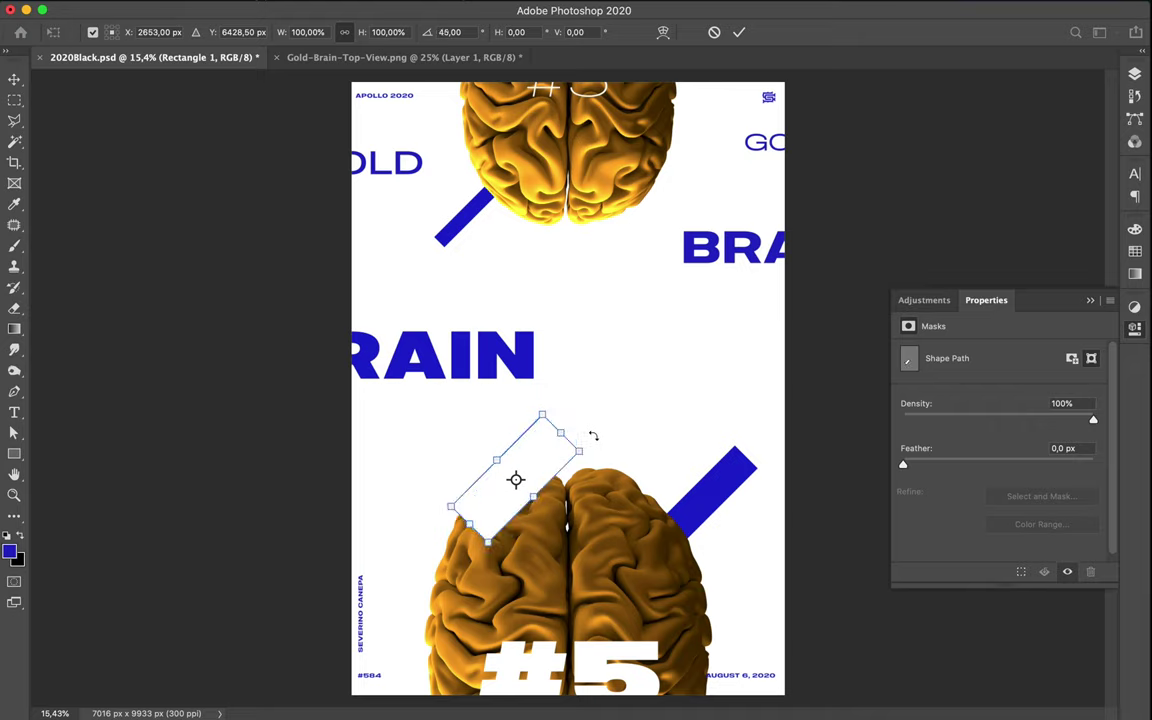
key(Return)
key(v)
drag(546, 446, 482, 572)
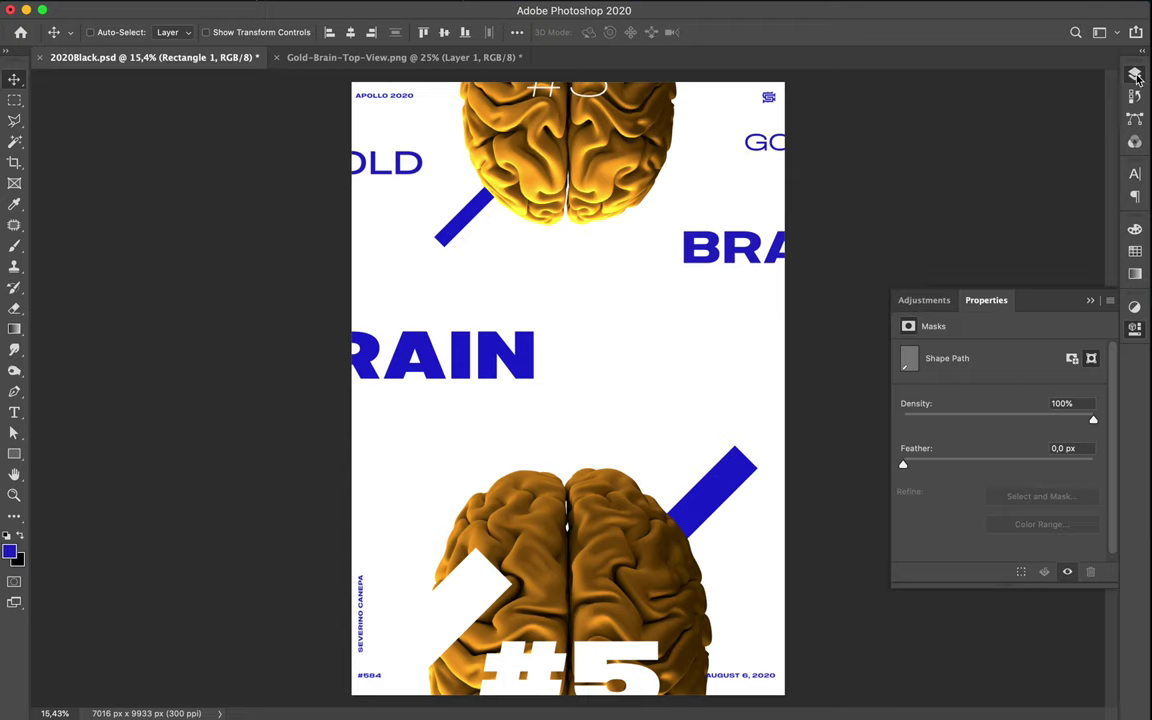
Load the outline of the Rectangle 1 layer as a selection.
key(F7)
super+click(963, 321)
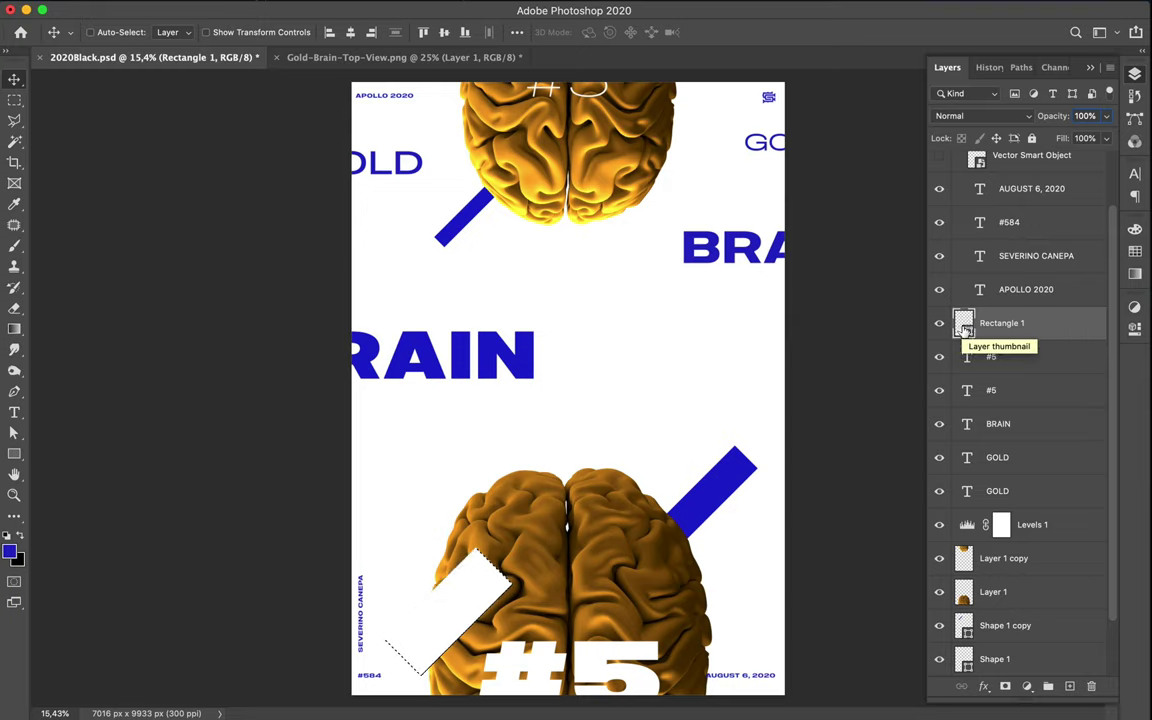
scroll(1010, 376, down, 2)
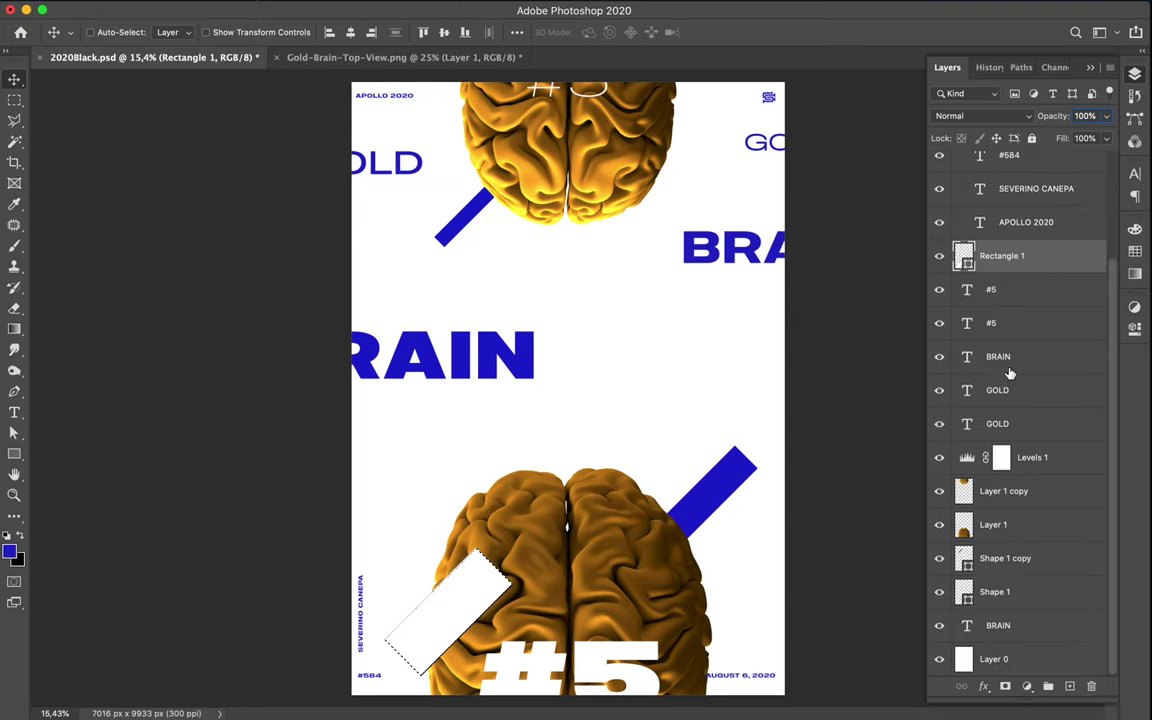
Rename the lower brain's layer Bottom Brain and the upper brain's layer Top Brain.
click(1013, 535)
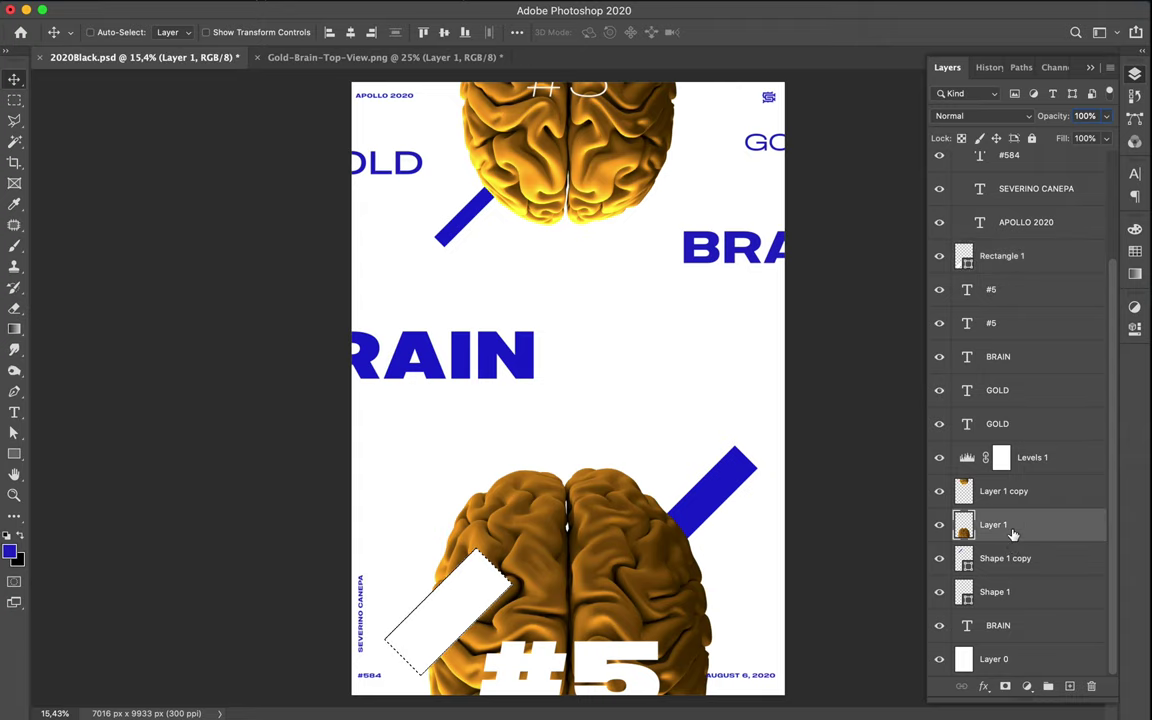
double_click(995, 525)
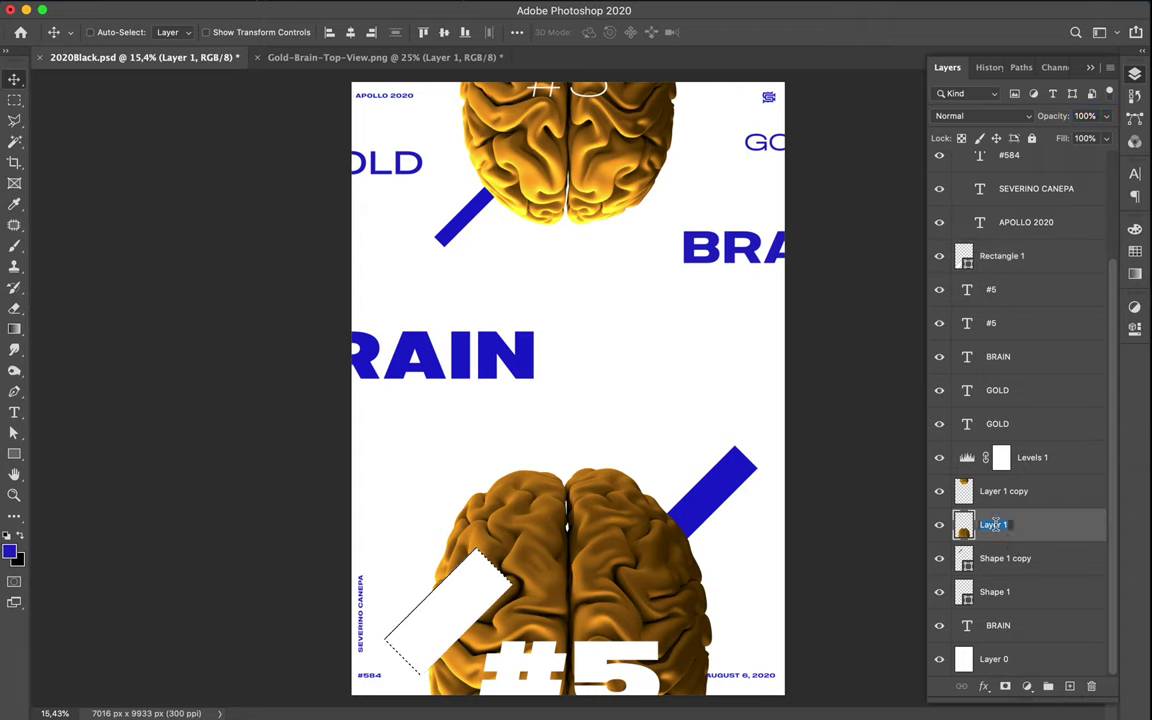
text(Bottom Brain)
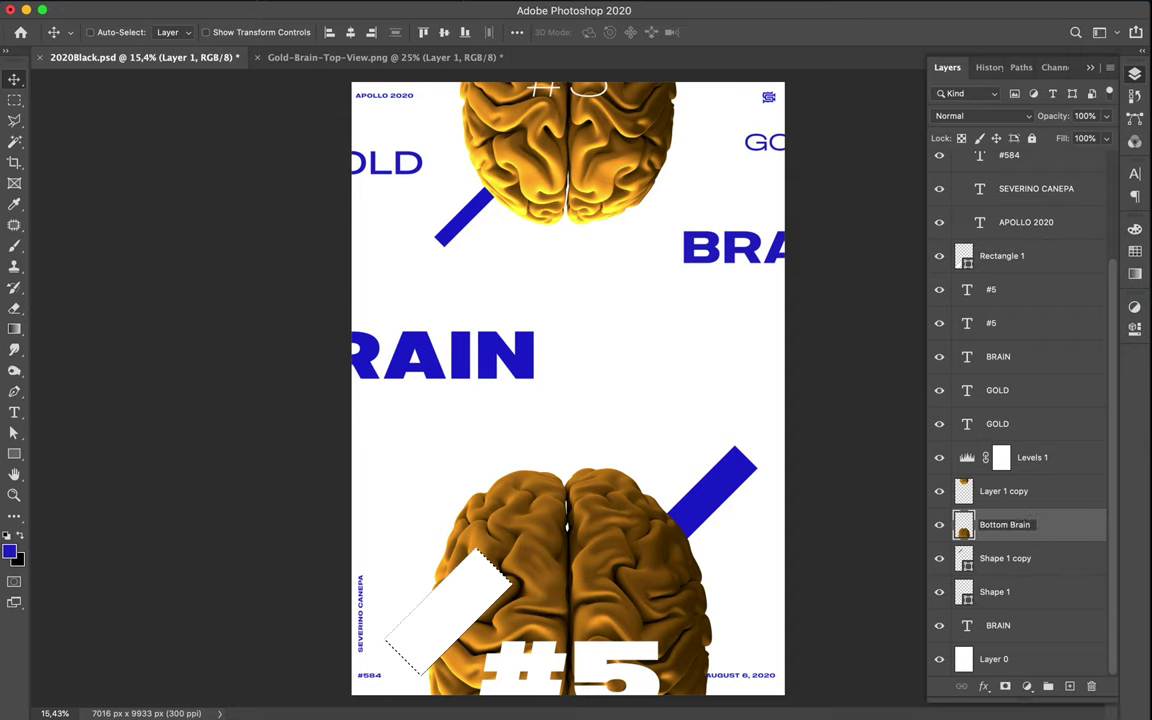
double_click(990, 491)
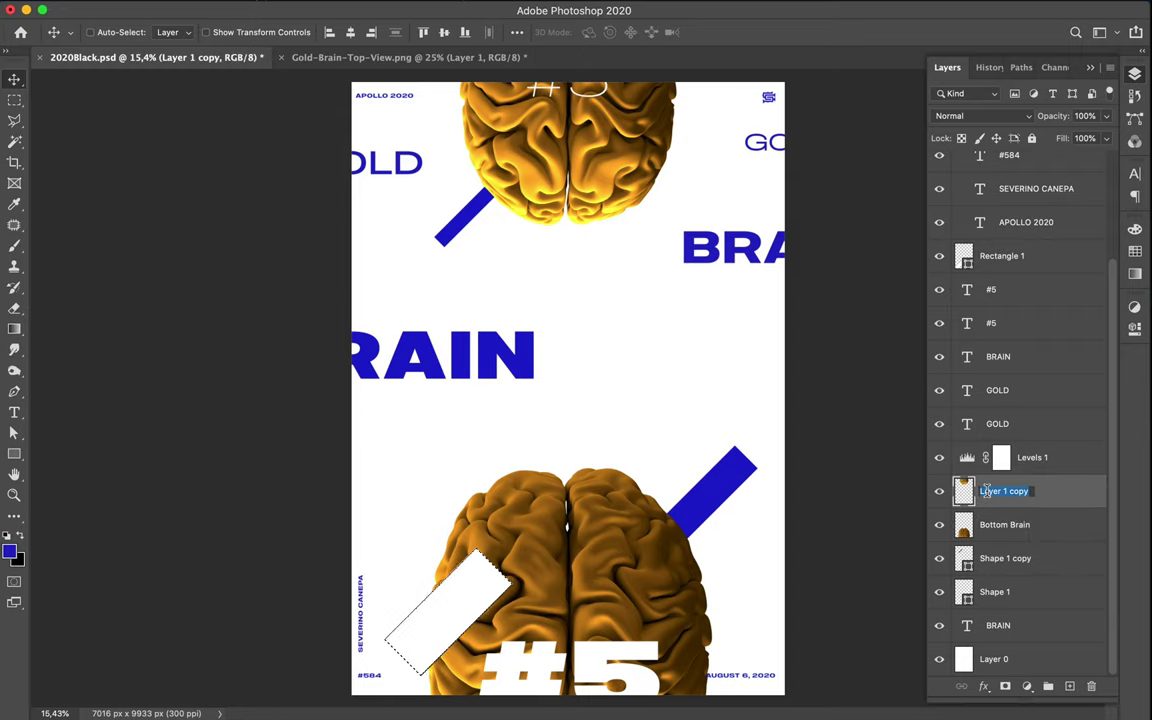
text(Top Brain)
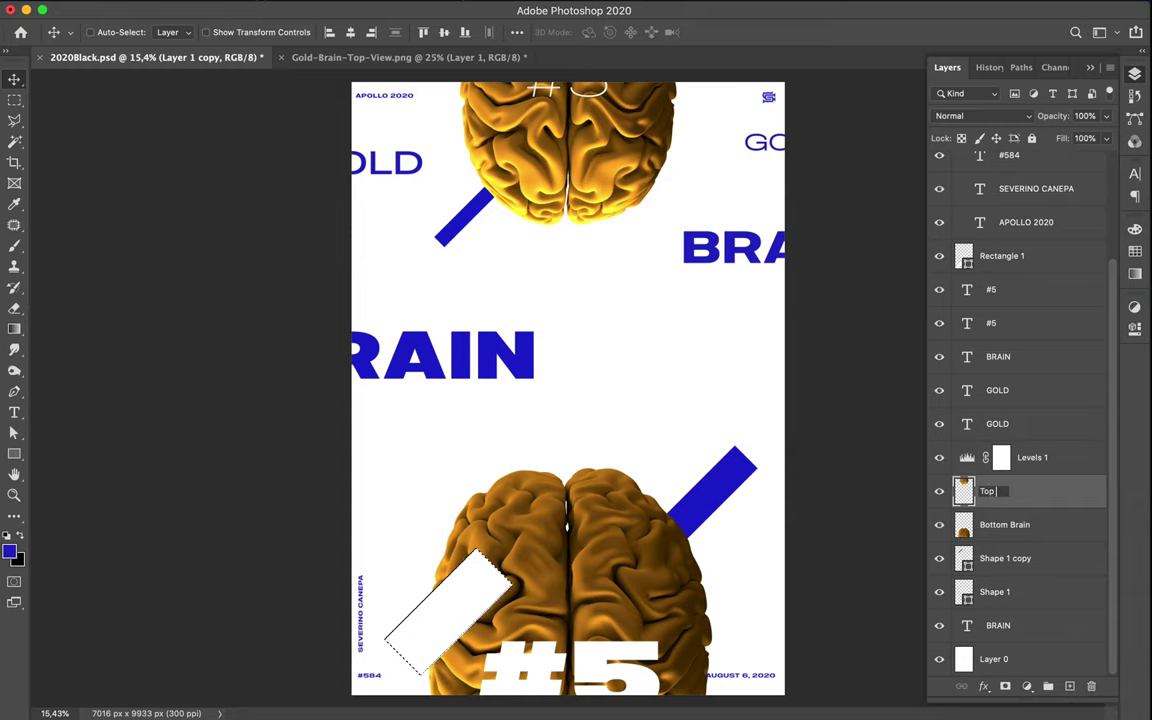
key(Return)
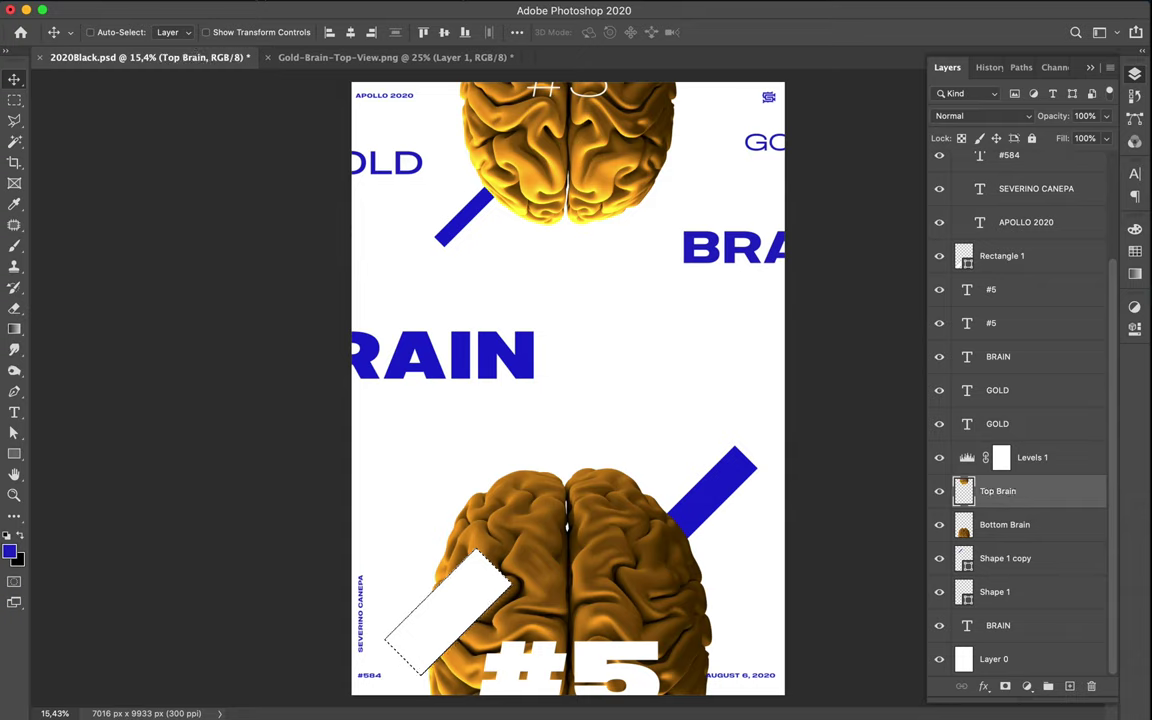
Copy the selected Bottom Brain piece to a new layer at the poster's left edge, and place a duplicate right of the large BRAIN title.
click(985, 524)
key(super)
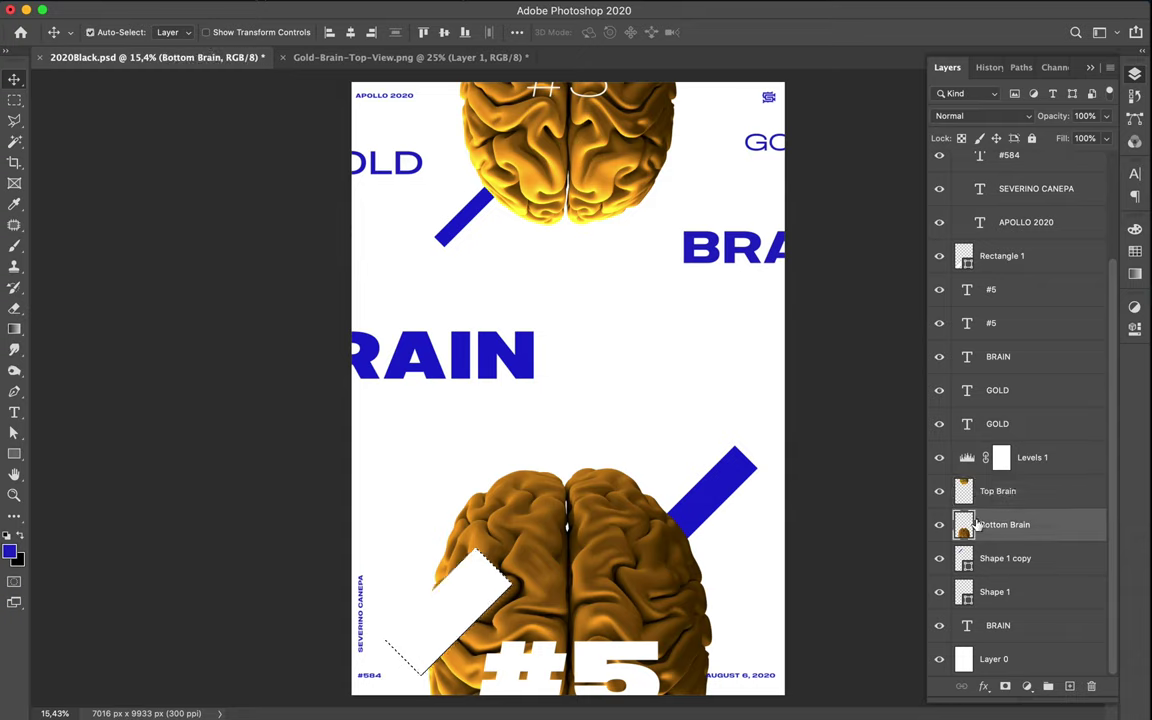
key(super+j)
drag(630, 476, 520, 593)
drag(385, 524, 644, 329)
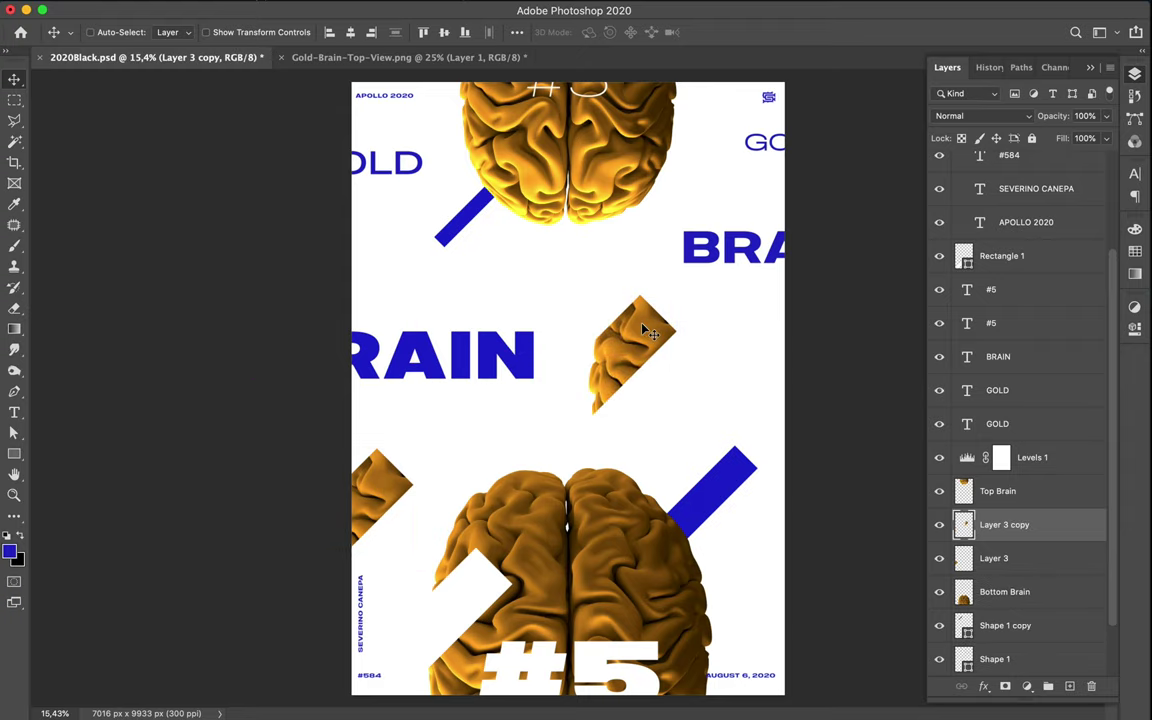
Outline the upper-left part of the Layer 3 copy brain piece with a closed Pen path and convert it to a selection with 0 px feather.
key(p)
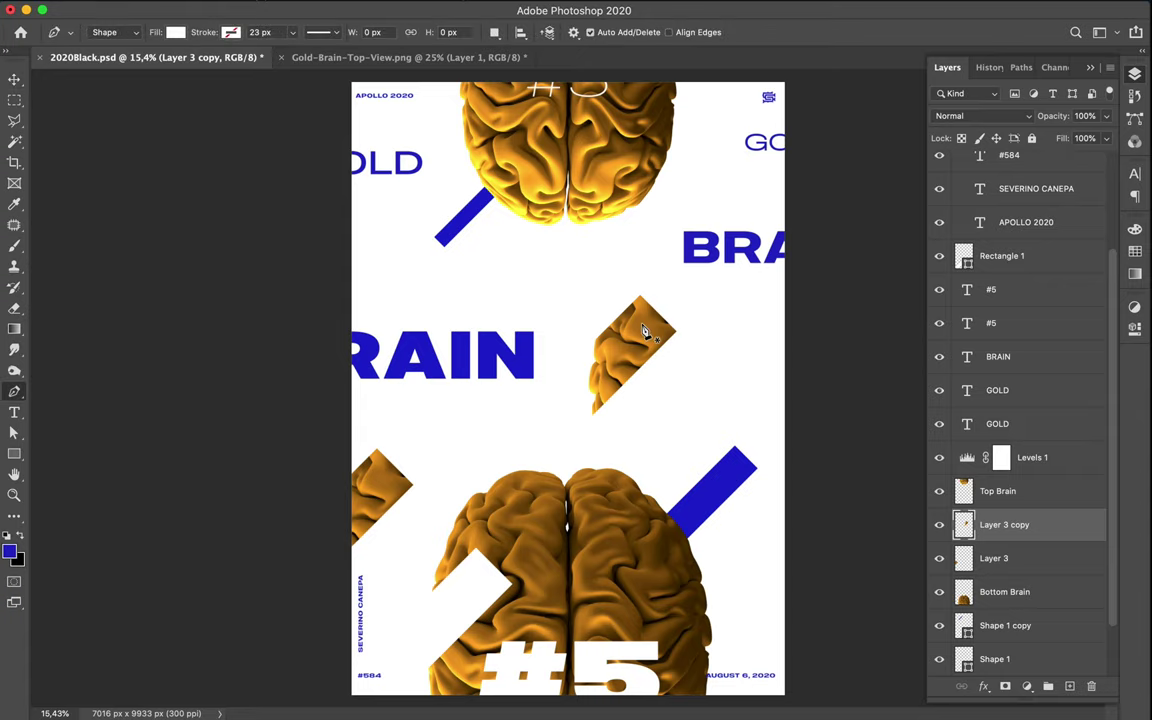
click(140, 41)
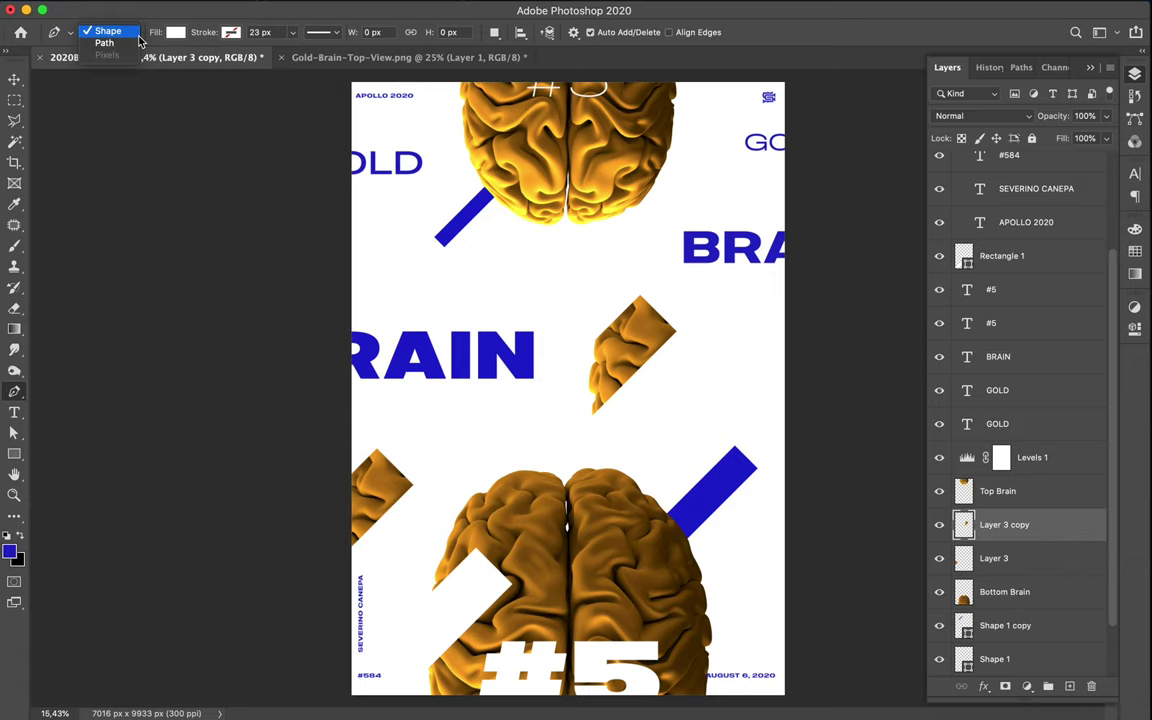
click(134, 43)
click(670, 316)
click(586, 405)
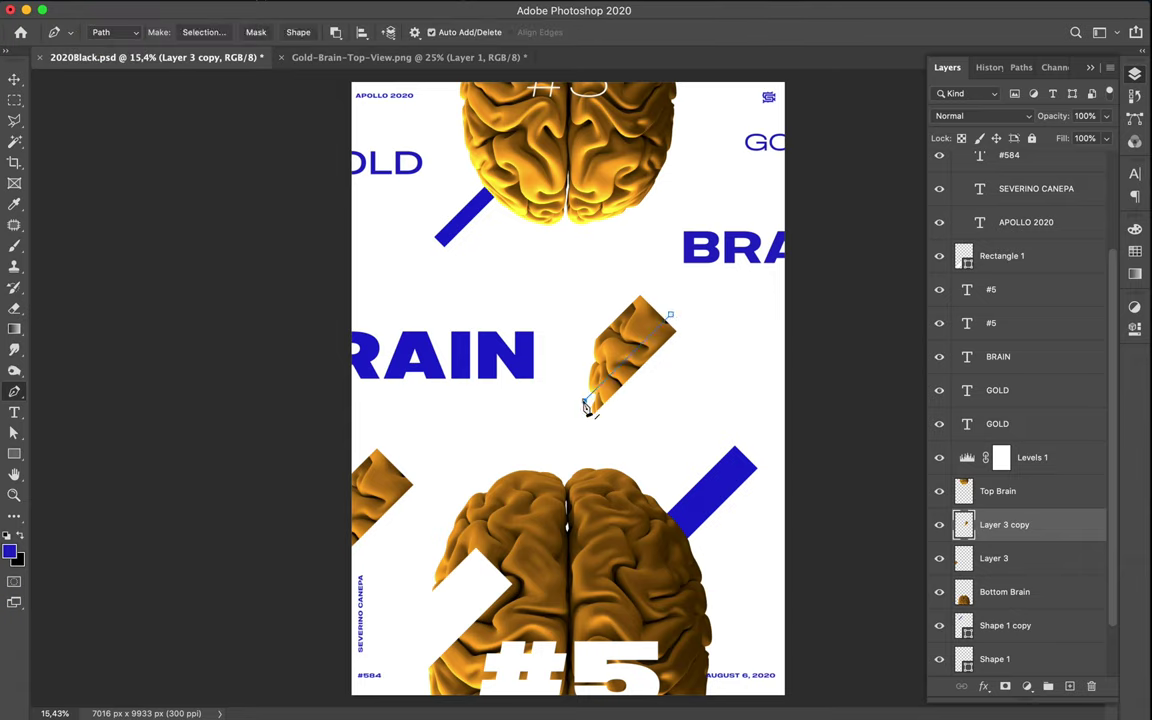
click(584, 326)
click(642, 277)
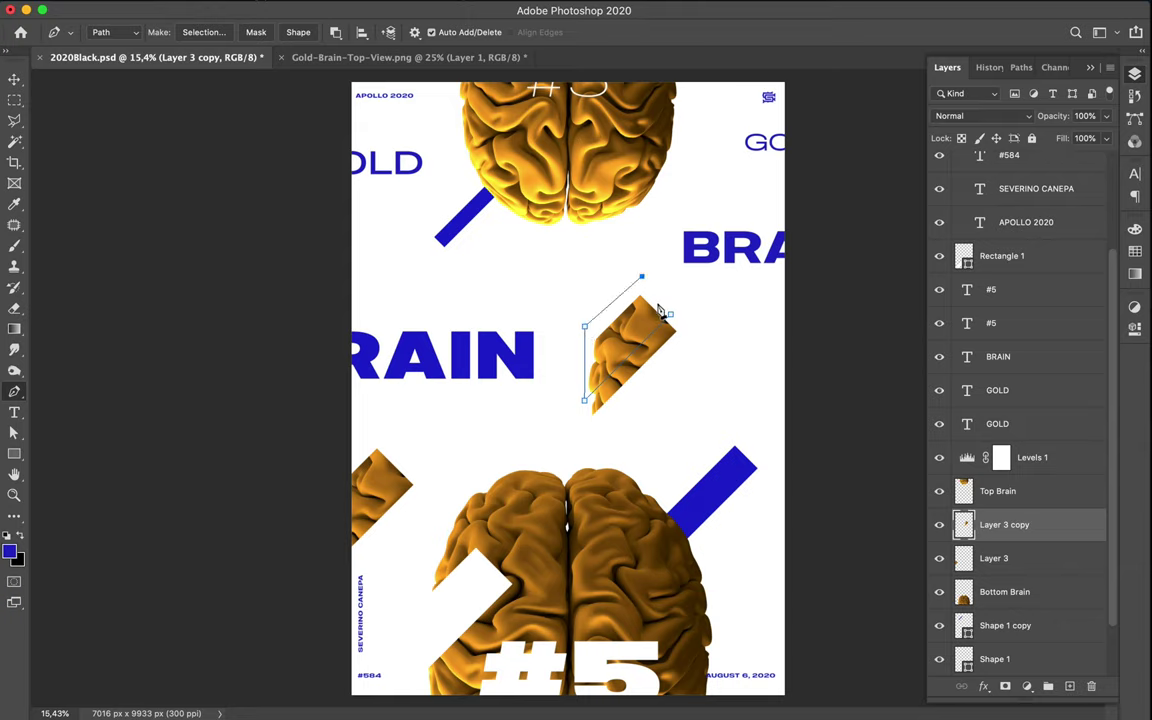
click(671, 316)
click(203, 32)
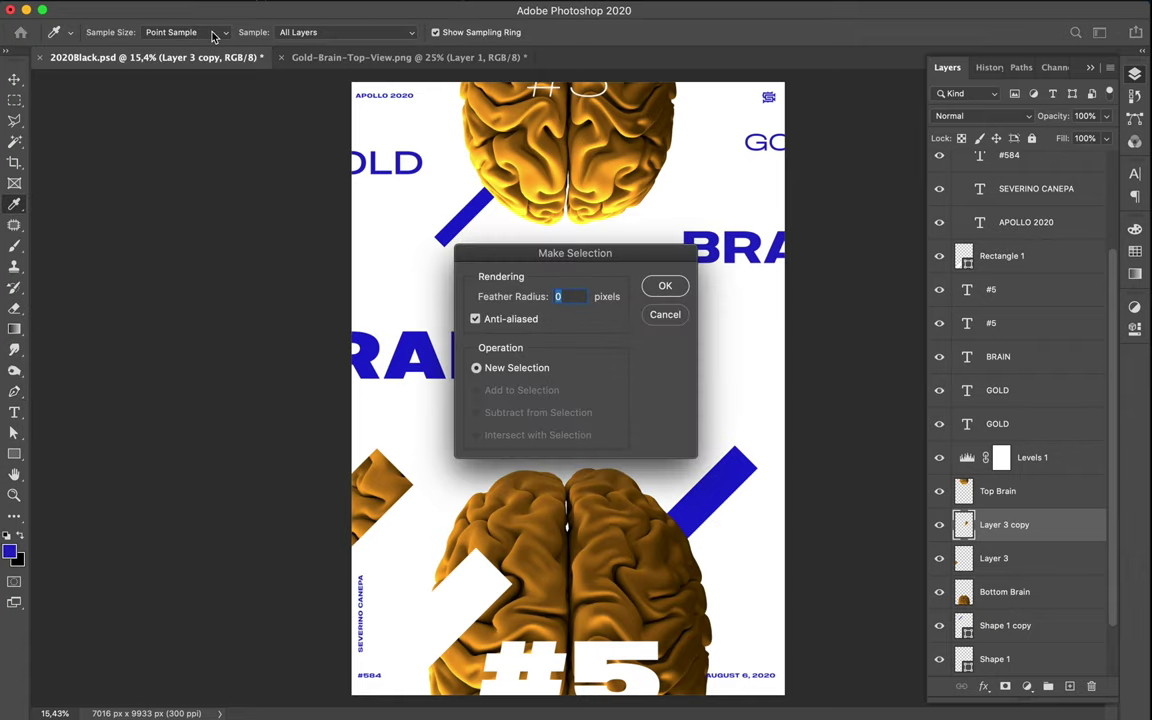
click(665, 286)
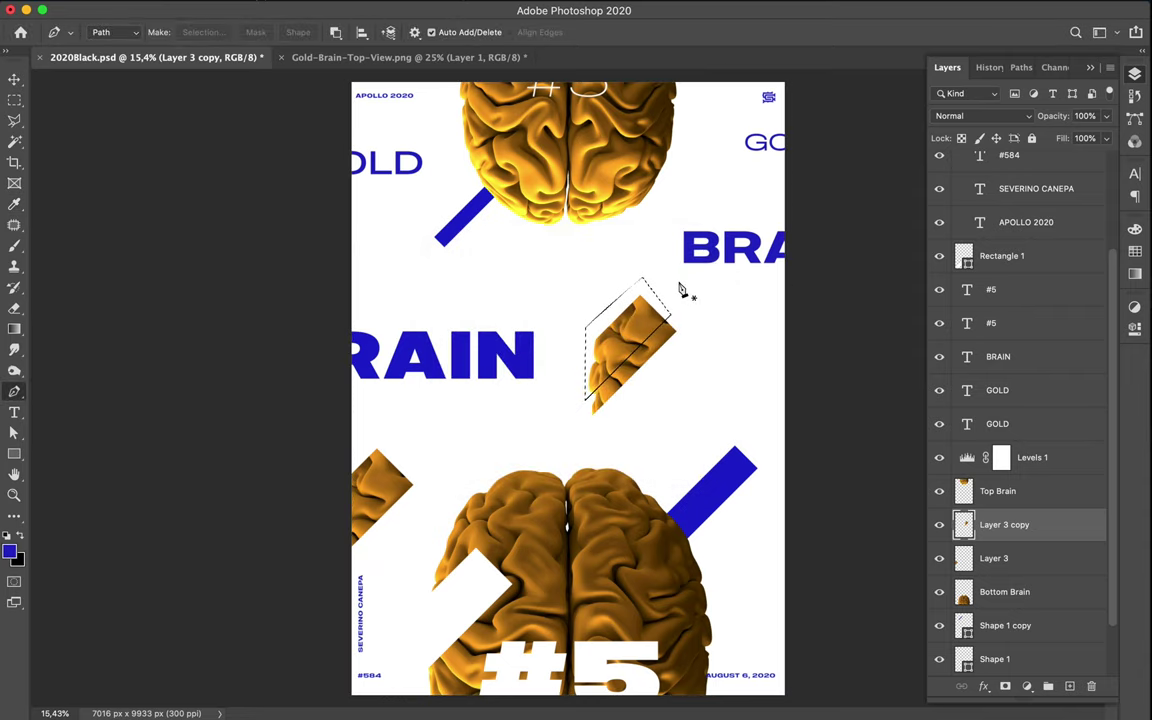
Delete the selected part of the brain piece, leaving a thin diagonal strip, and clear the selection.
key(Delete)
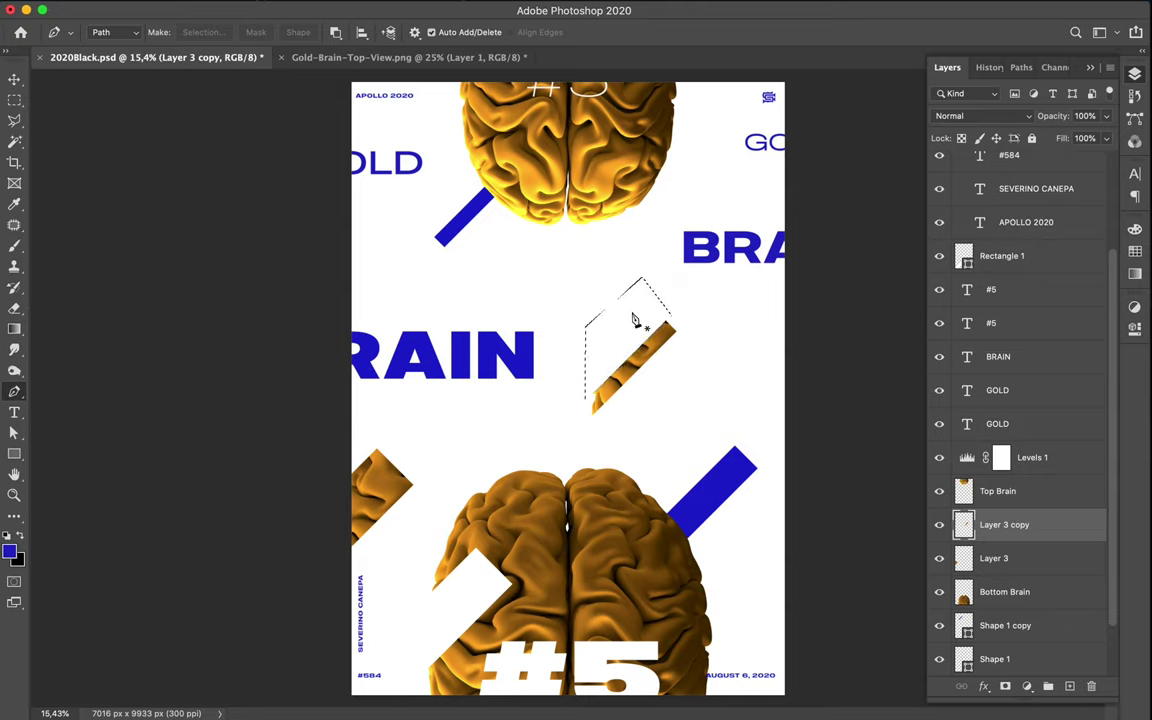
key(m)
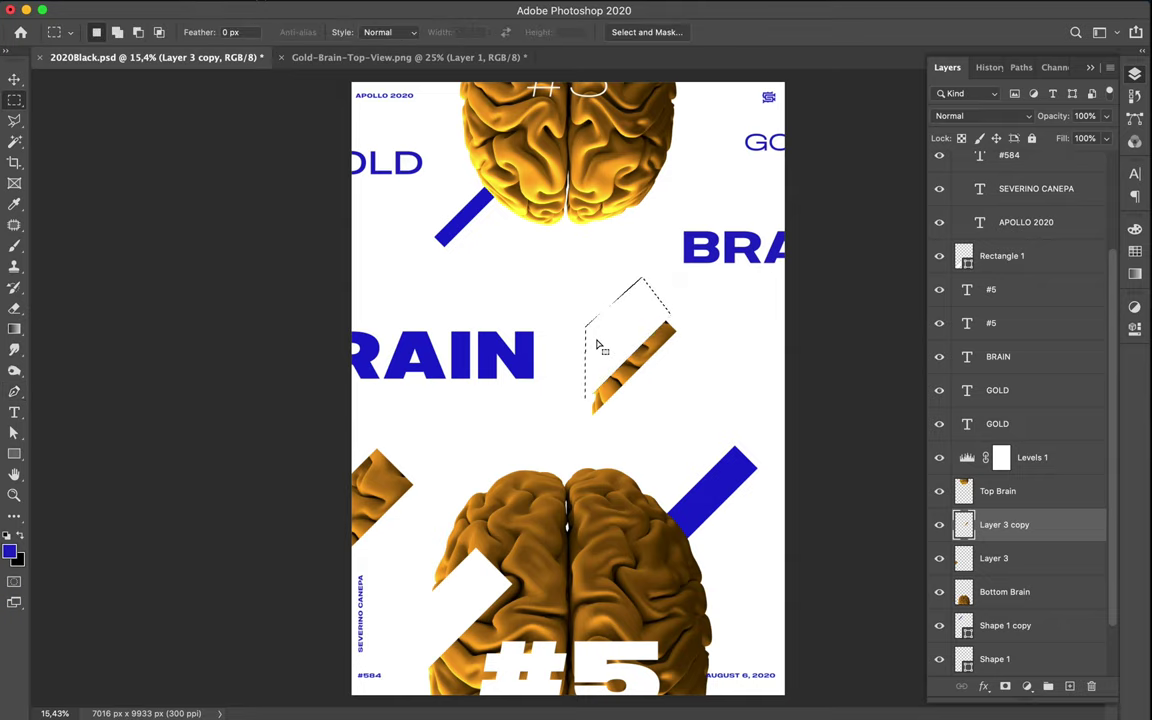
key(super+d)
Move the thin brain strip to the poster's upper-right corner, between the upper brain and the logo.
key(v)
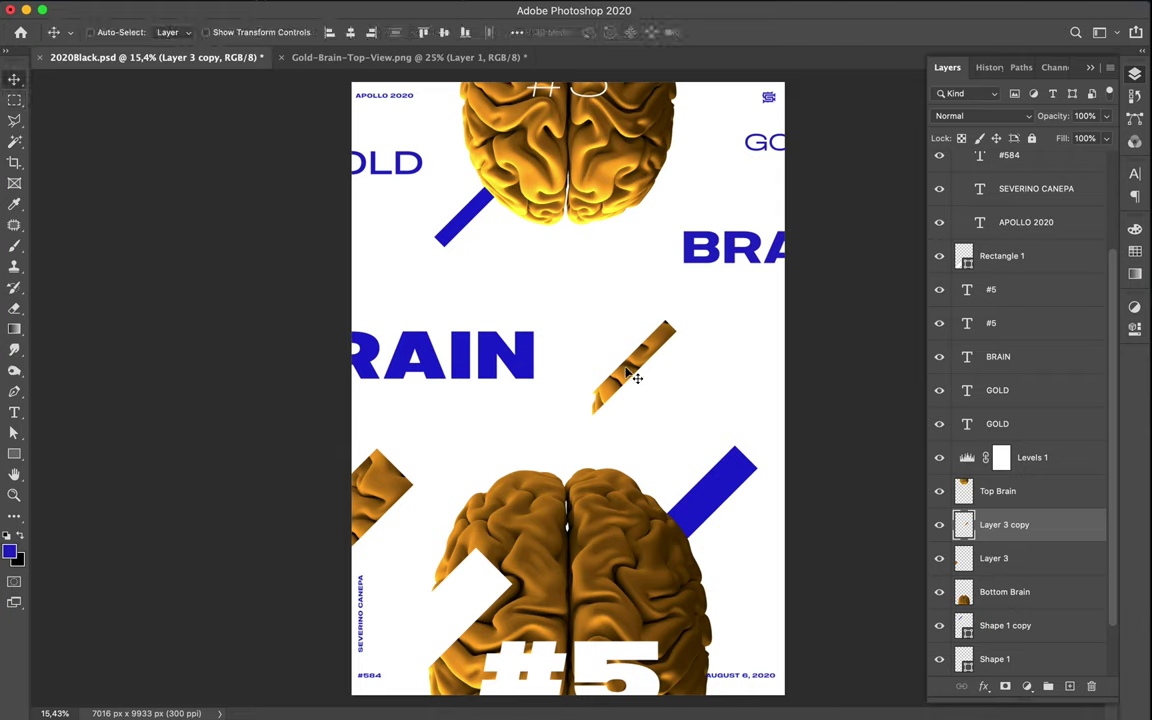
drag(630, 373, 744, 98)
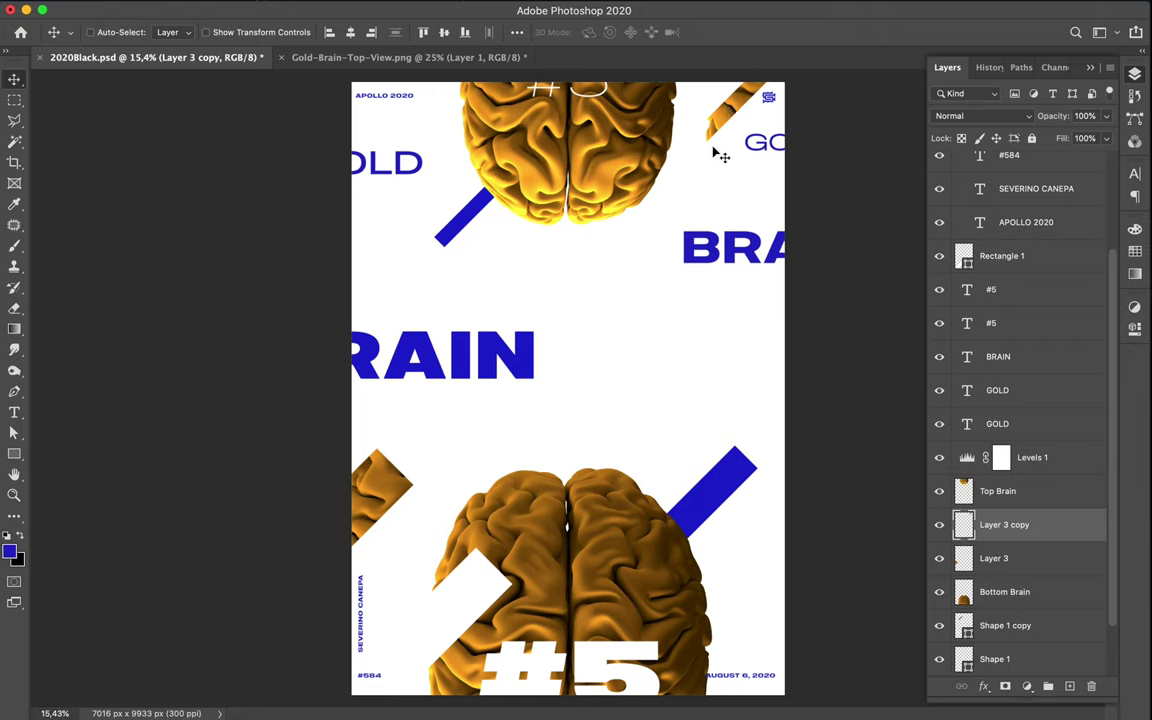
drag(661, 103, 646, 384)
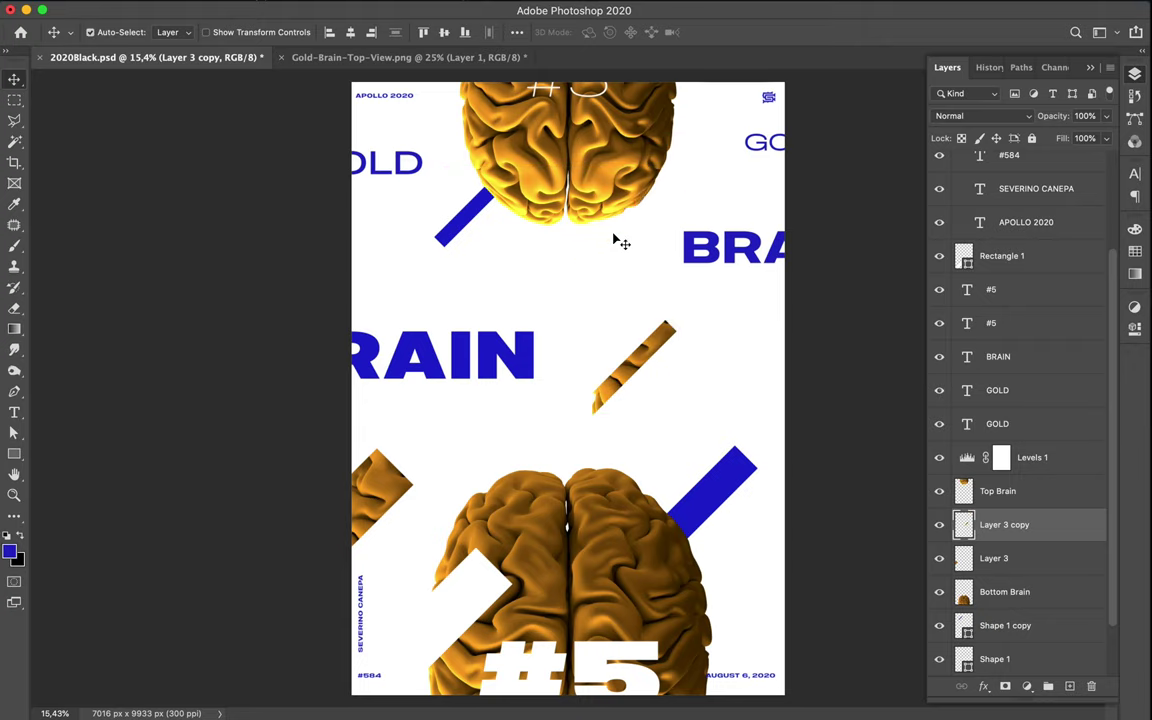
key(super+z)
key(super+shift+z)
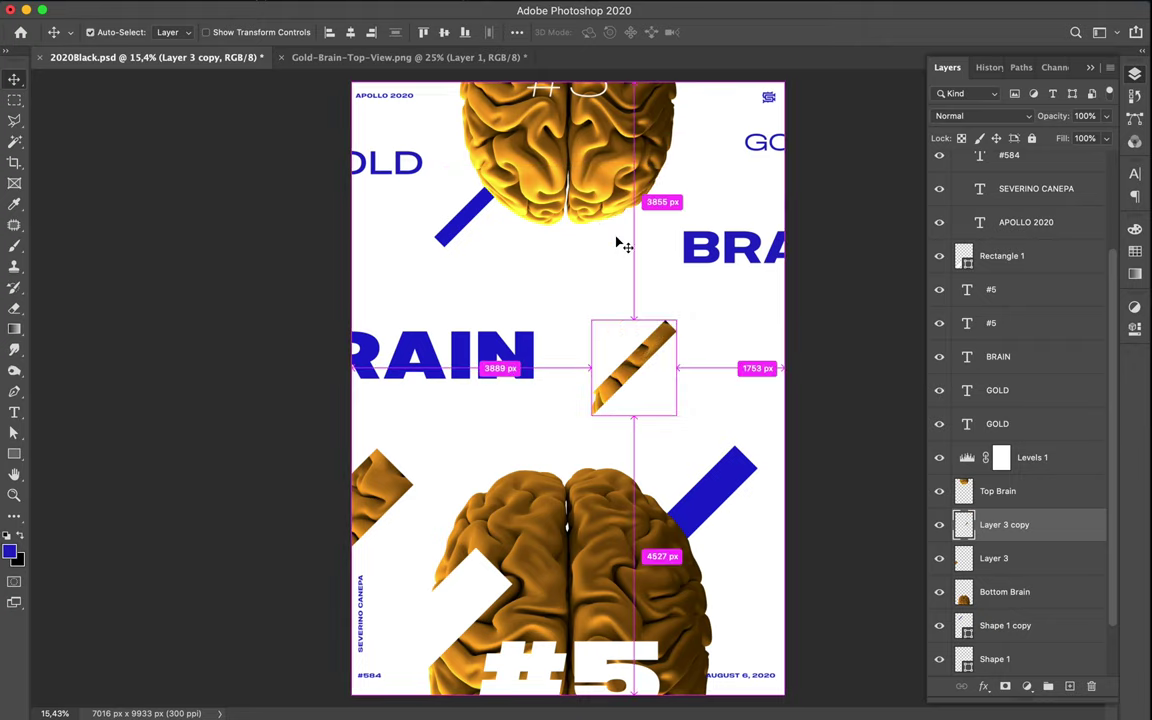
drag(609, 372, 740, 106)
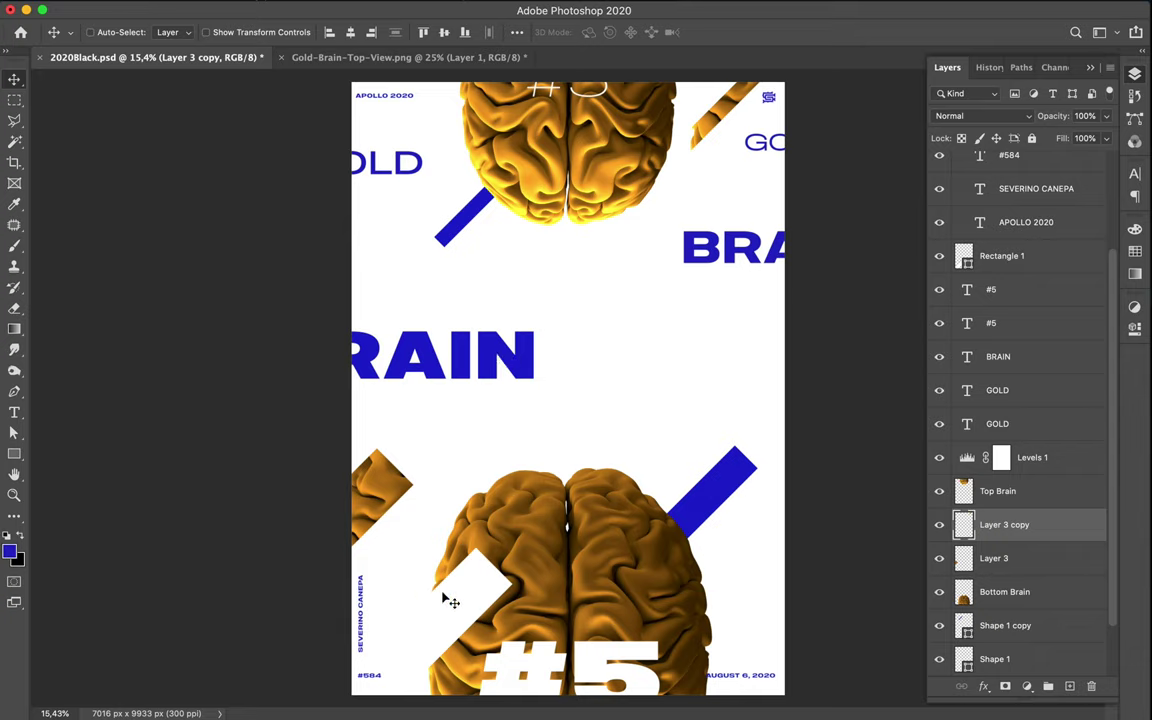
Shift the white Rectangle 1 cut slightly down and to the right over the lower brain.
super+click(451, 604)
drag(453, 607, 462, 618)
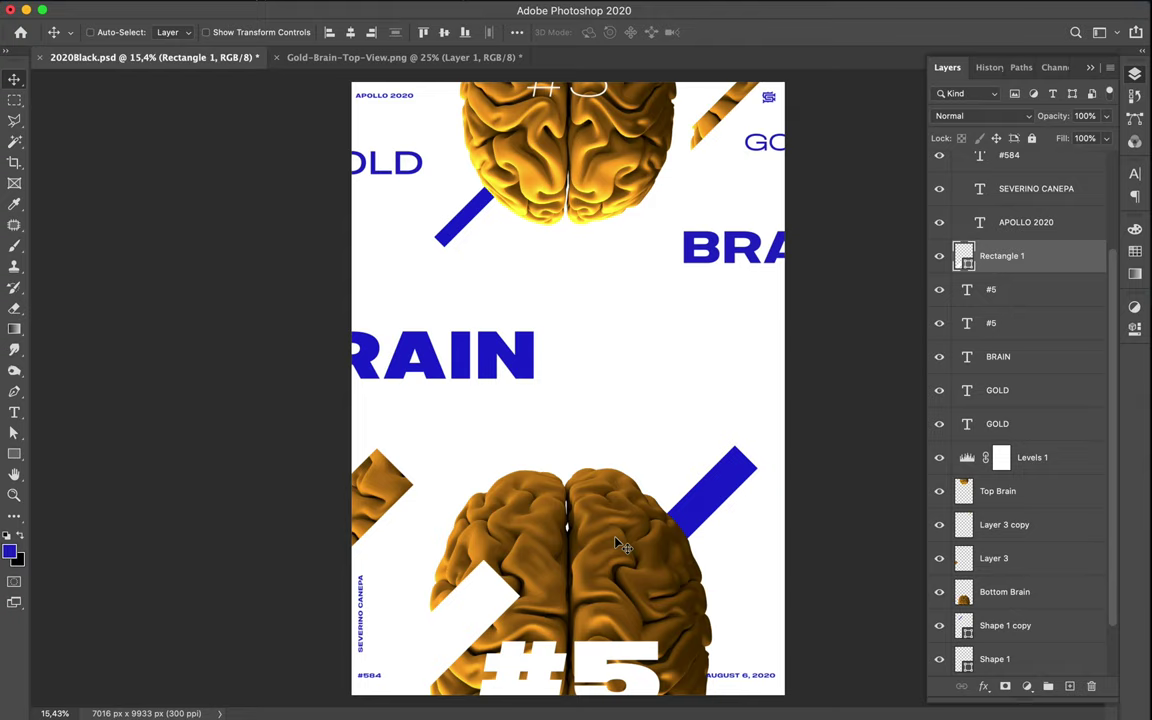
Try a light-blue fill on the Rectangle 1 cut and undo it.
click(1136, 253)
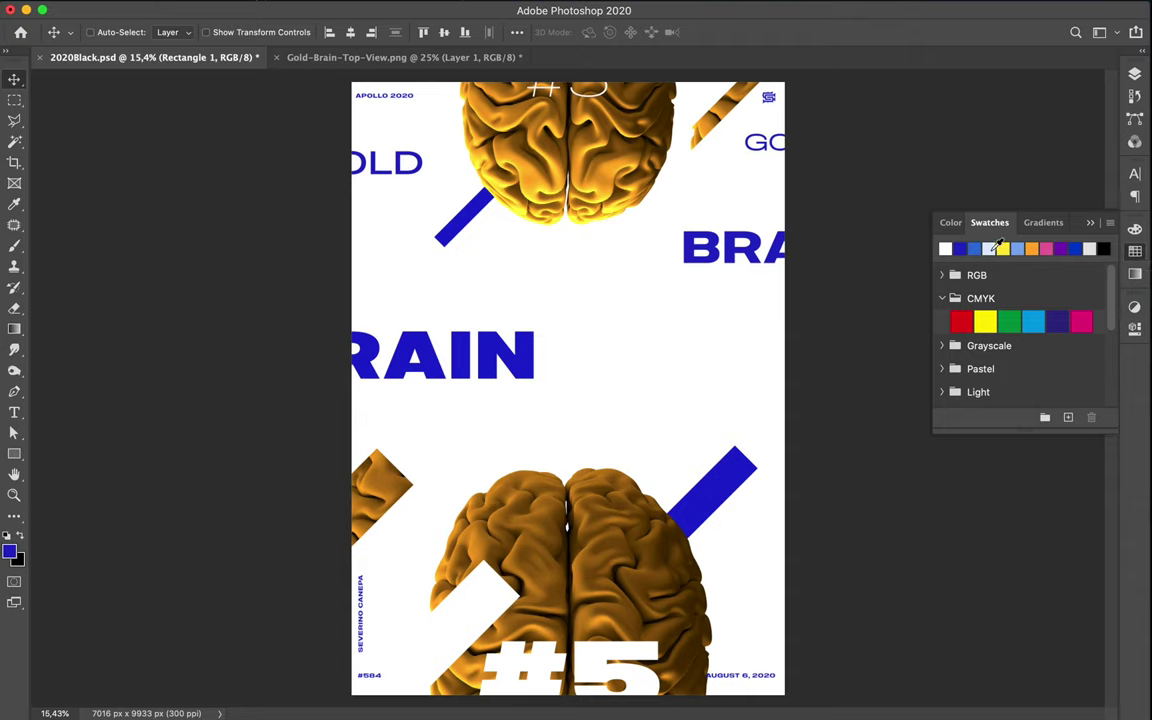
click(992, 249)
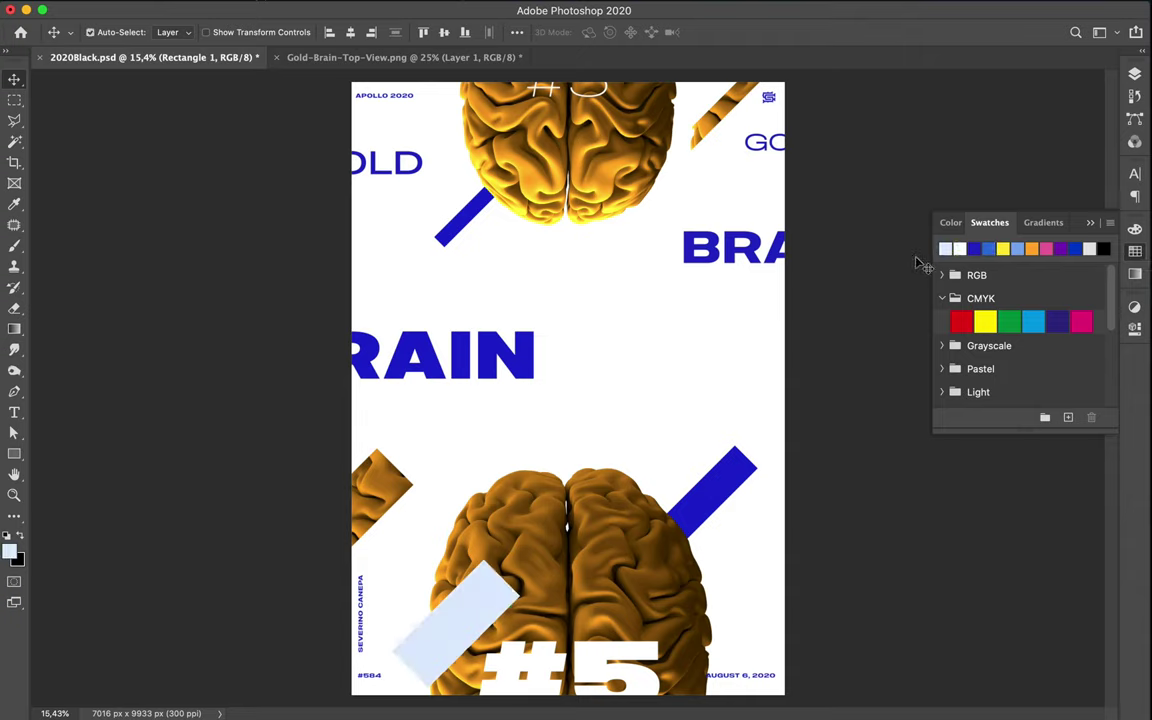
key(super+z)
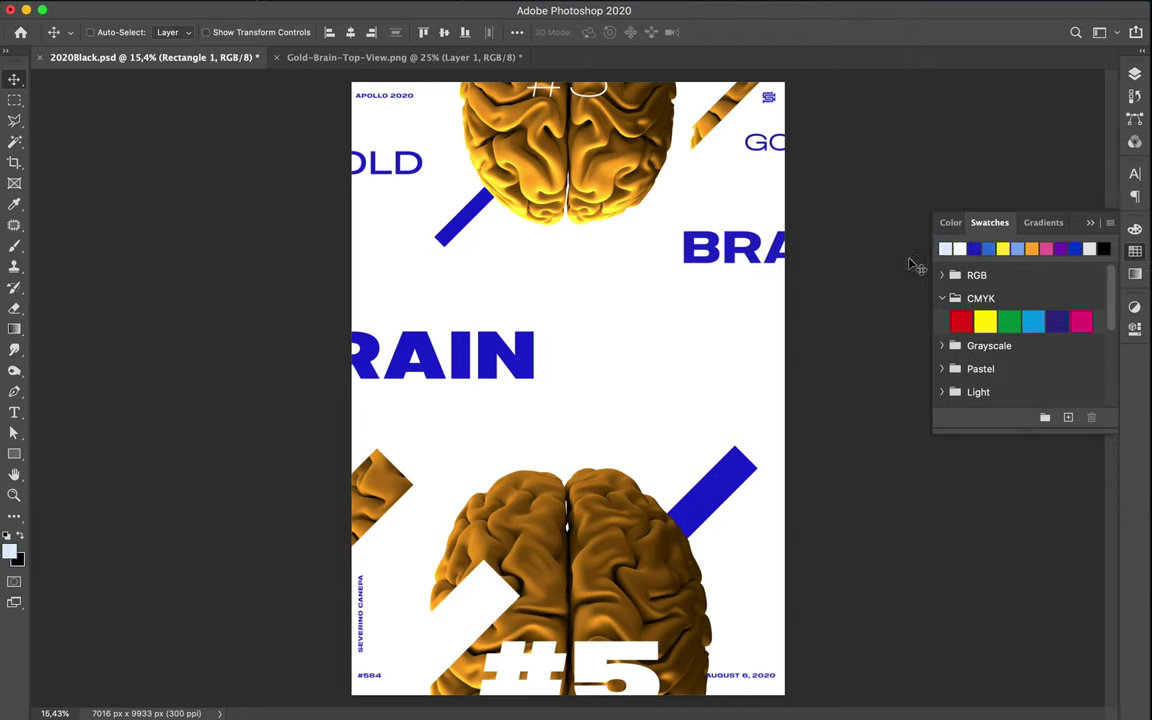
Draw a rectangle of 3671 × 10284 px covering the poster's right half from its vertical centre line.
click(15, 456)
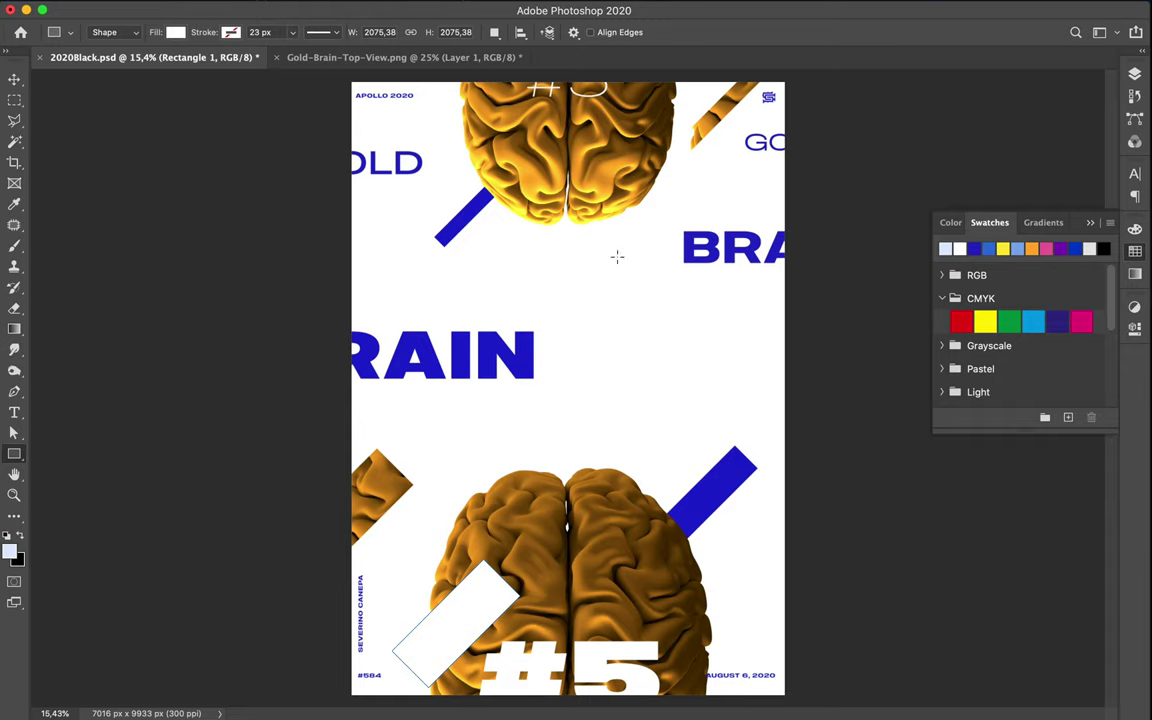
scroll(566, 78, down, 1)
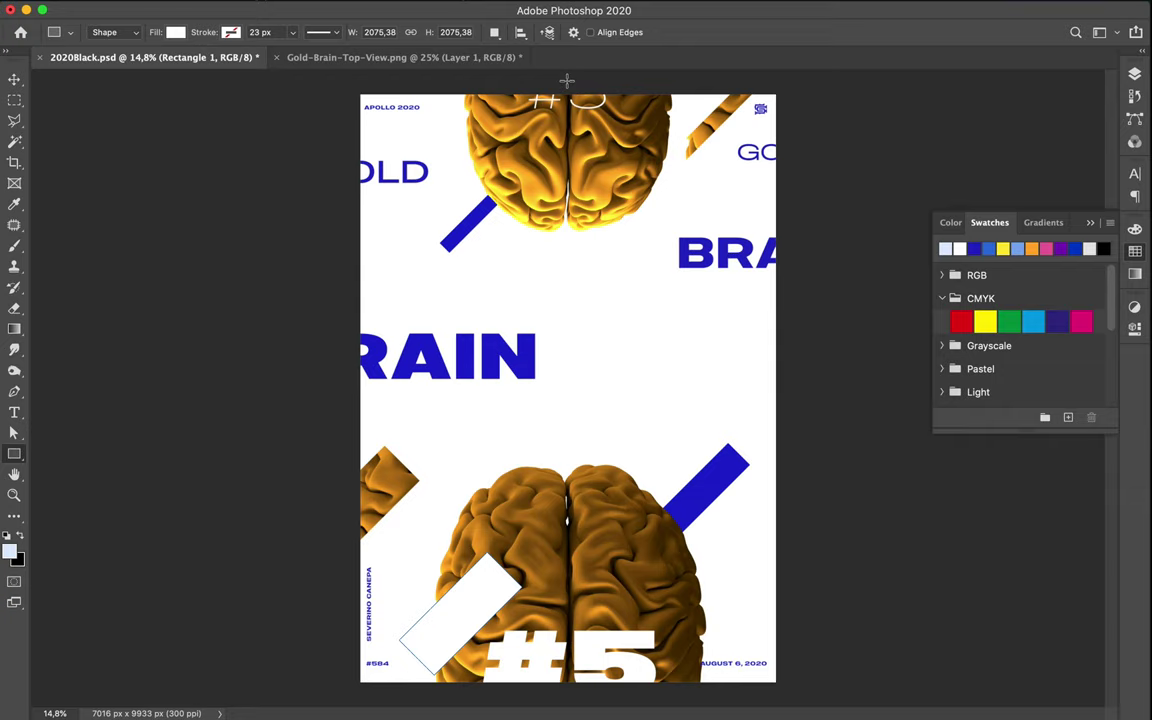
drag(566, 80, 785, 688)
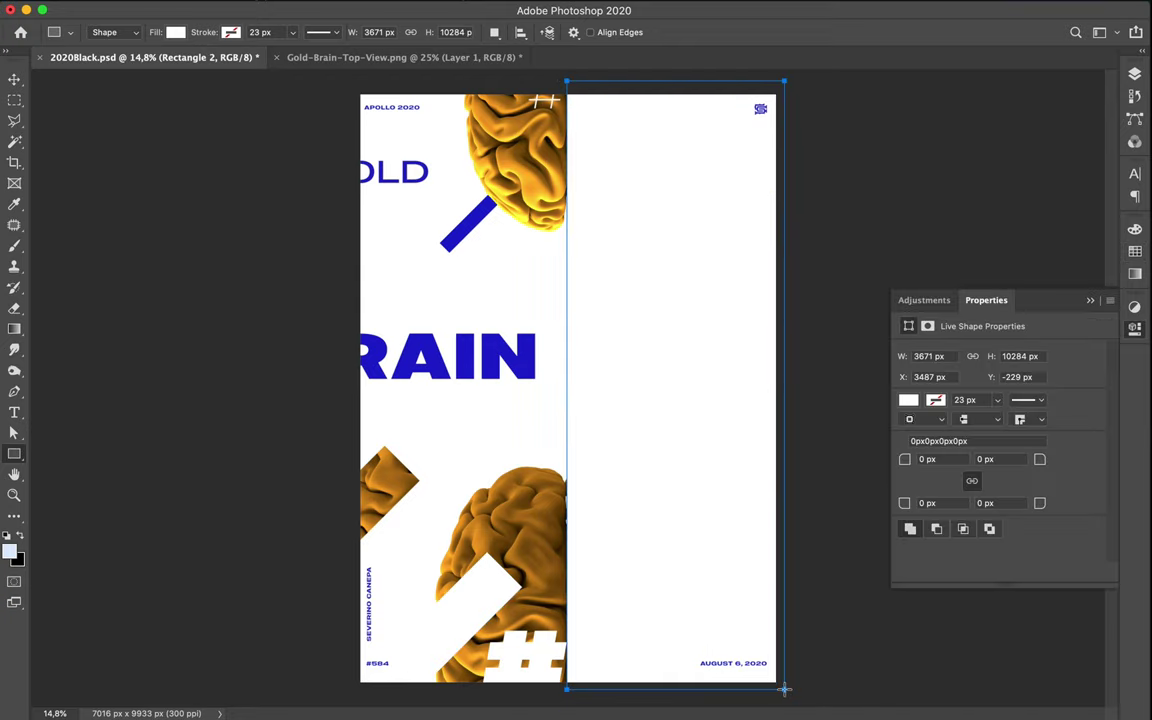
Fill Rectangle 2 with light blue and place its layer directly above Layer 0, behind all other artwork.
click(1136, 76)
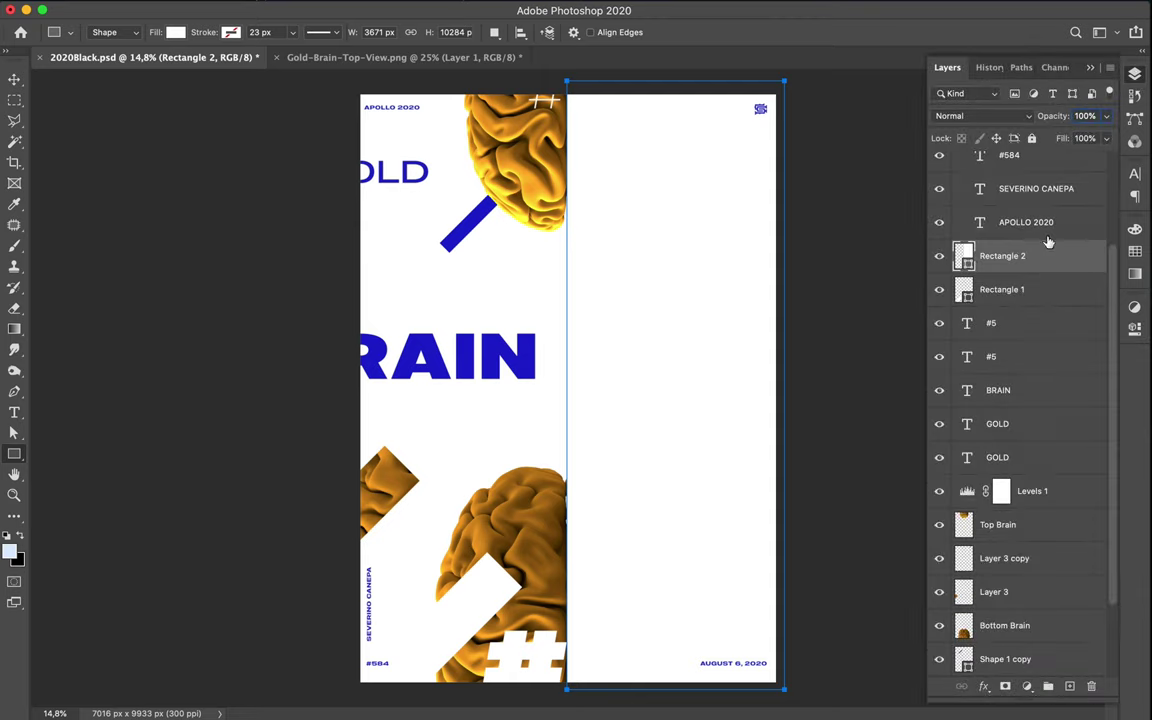
click(1136, 251)
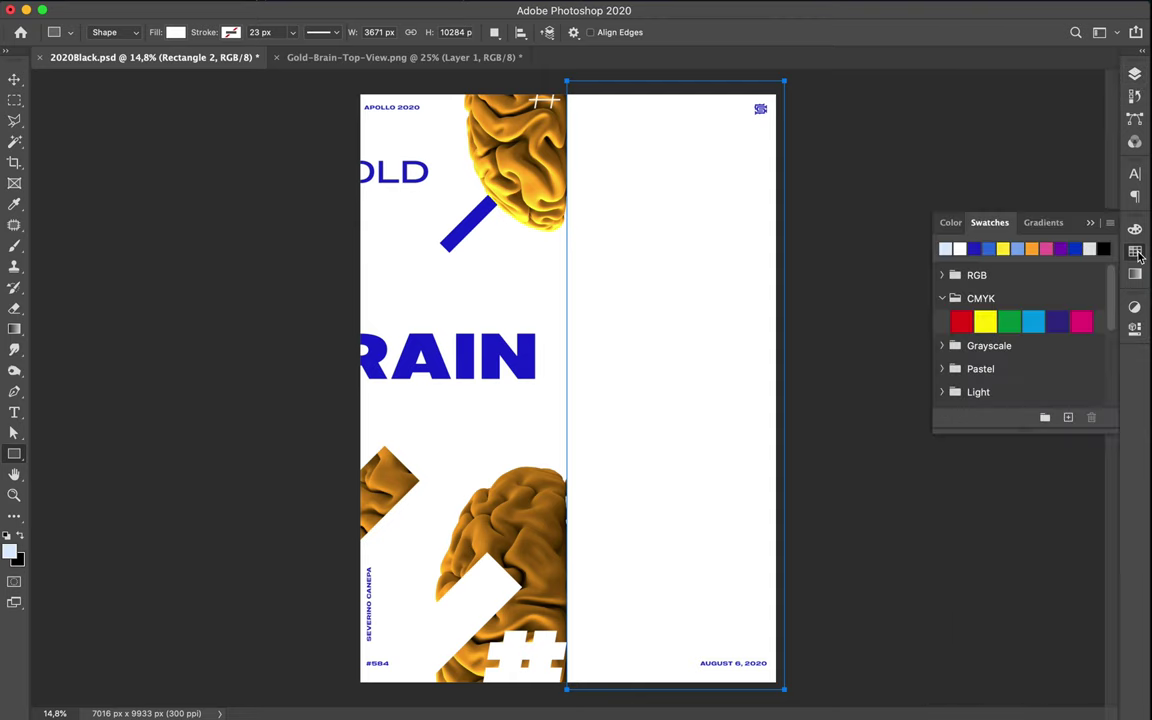
click(946, 248)
click(1136, 74)
drag(1035, 256, 1032, 654)
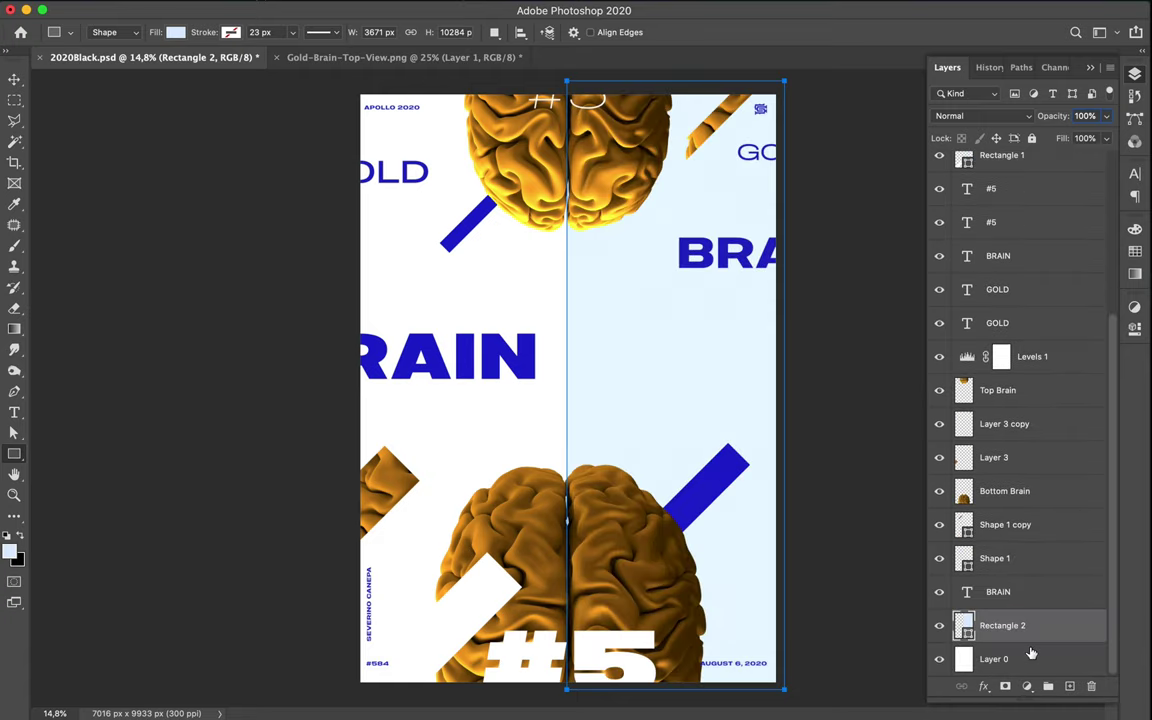
Try stretching Rectangle 2 across the poster's full width and shortening it to the lower part, and undo the transform.
key(v)
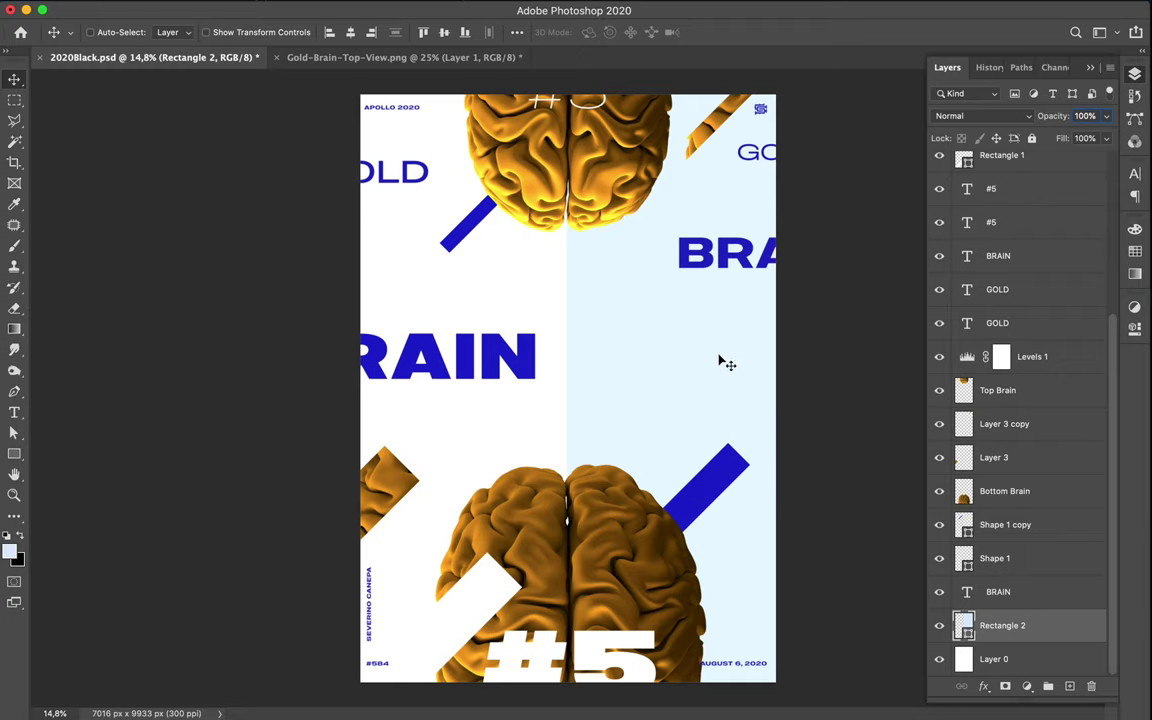
key(super+t)
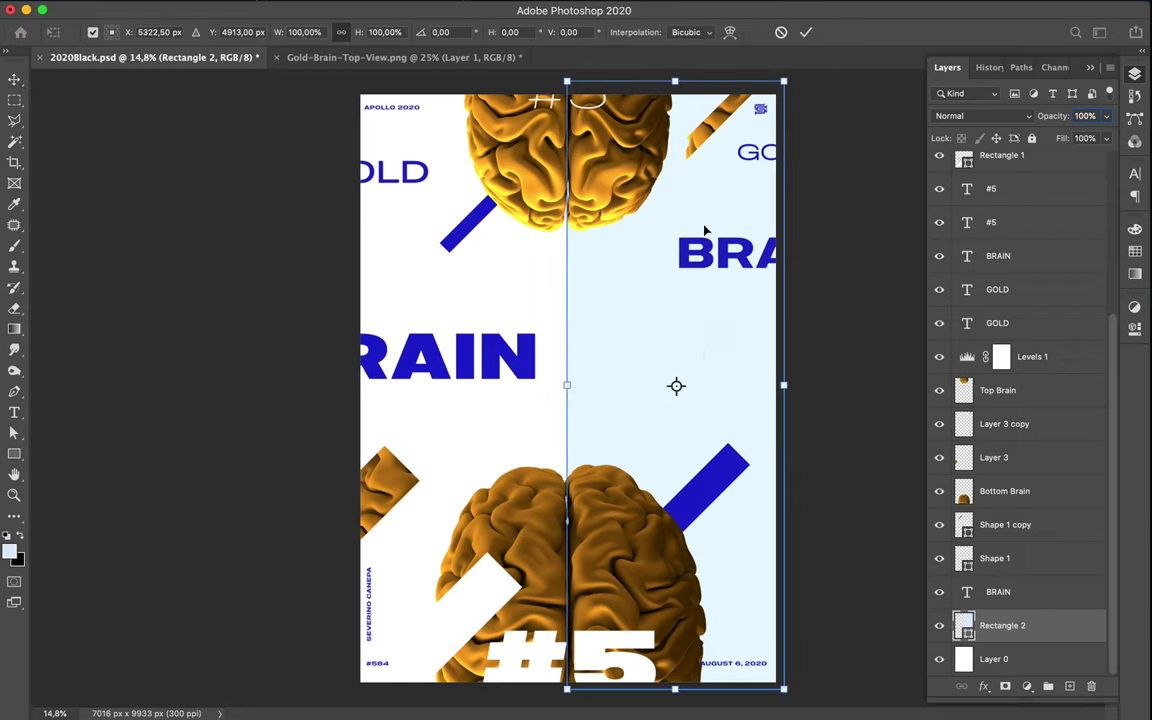
drag(675, 81, 673, 357)
drag(567, 522, 340, 522)
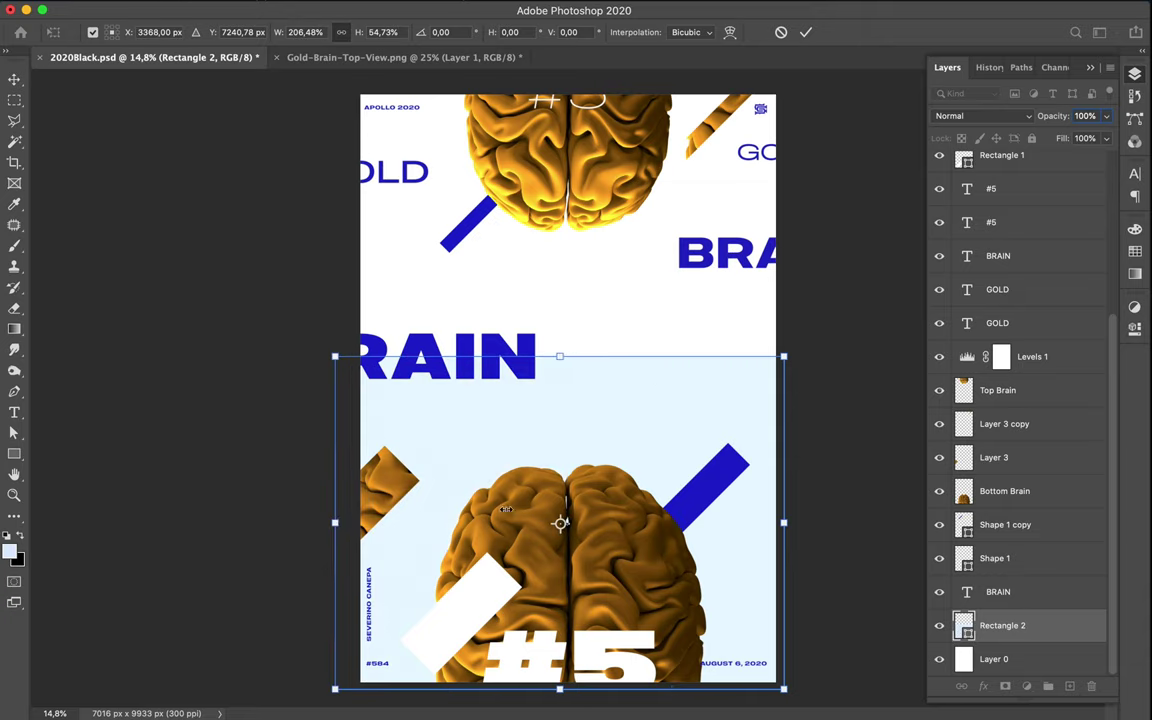
key(Return)
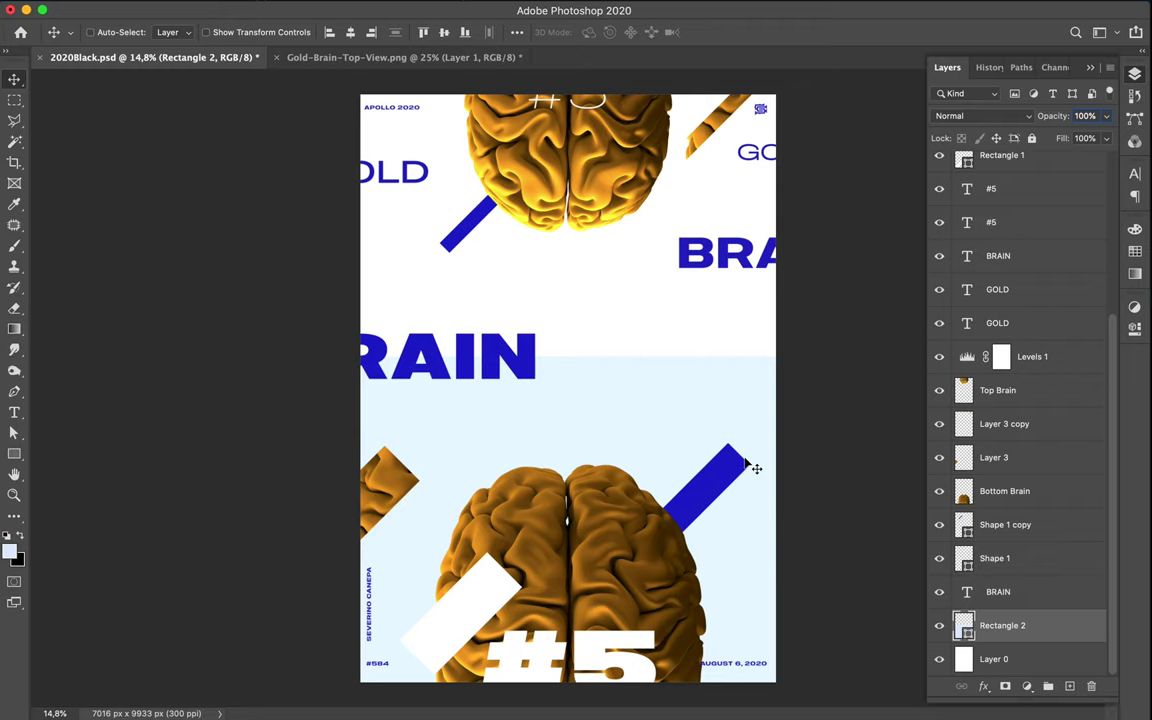
key(super)
key(super+z)
Shorten Rectangle 2 from its upper edge to about the poster's lower half, and shift it up and left beside the large BRAIN title.
key(super+t)
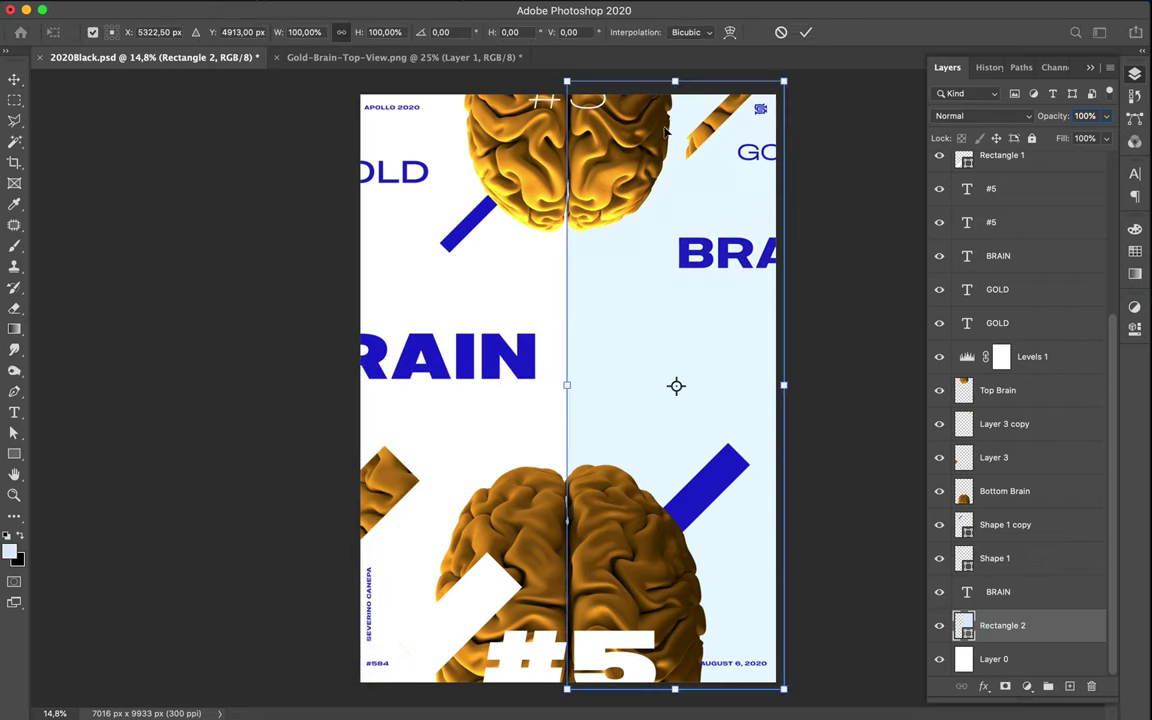
drag(675, 140, 686, 360)
key(Return)
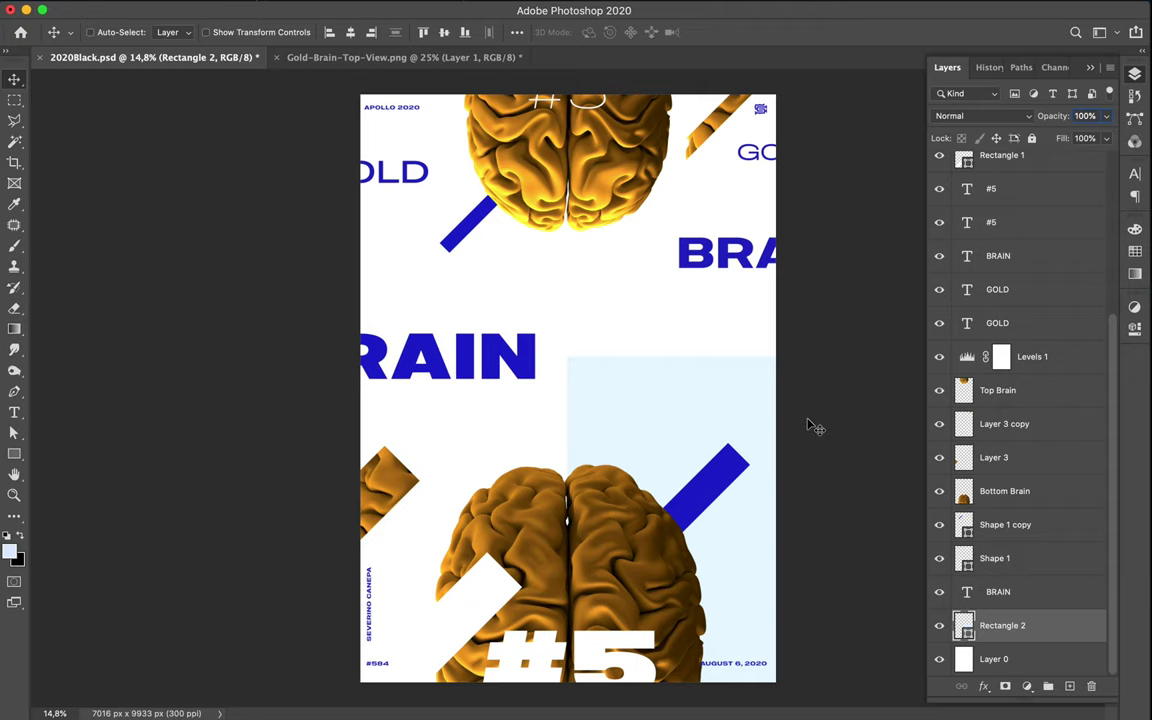
drag(731, 425, 700, 397)
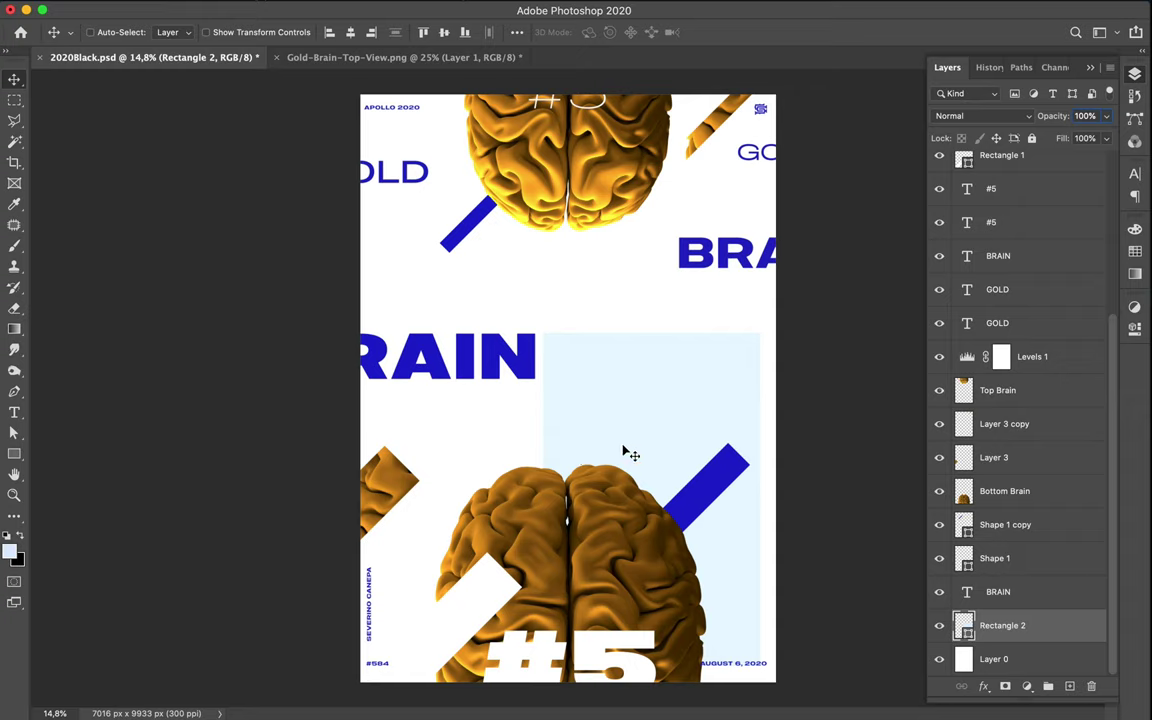
Duplicate the light-blue rectangle into the poster's upper left behind the upper brain, and reduce the copy's height to 44.33%.
drag(619, 425, 456, 236)
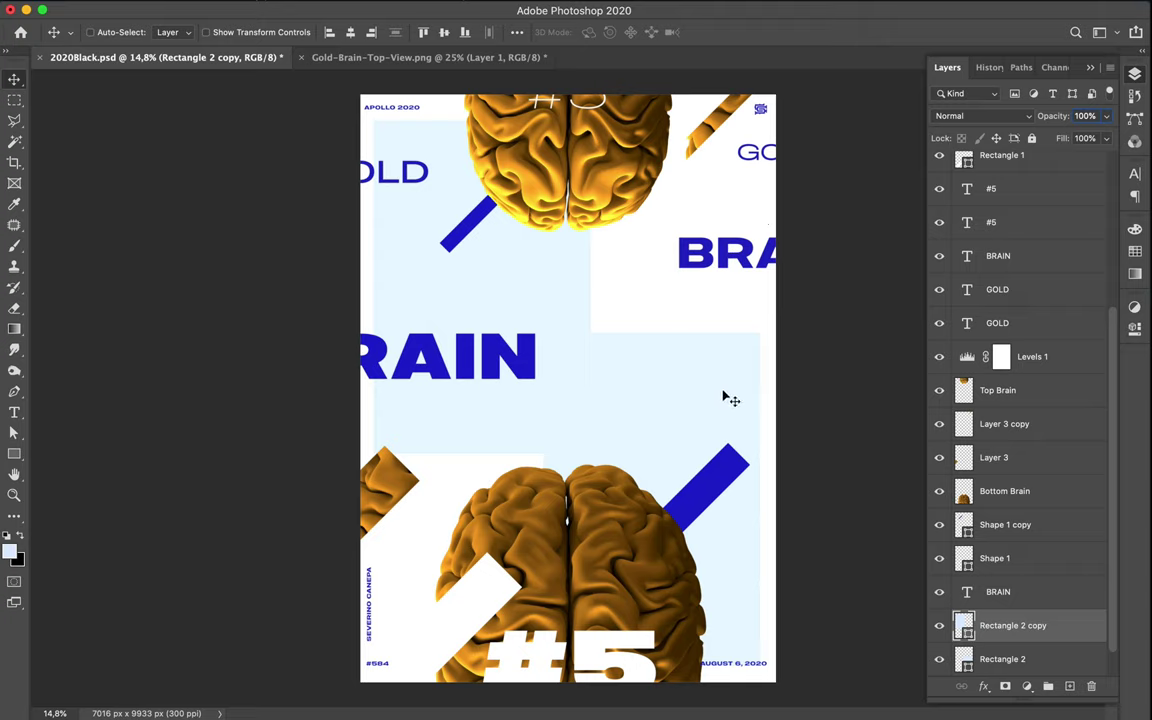
key(super+t)
drag(484, 388, 490, 267)
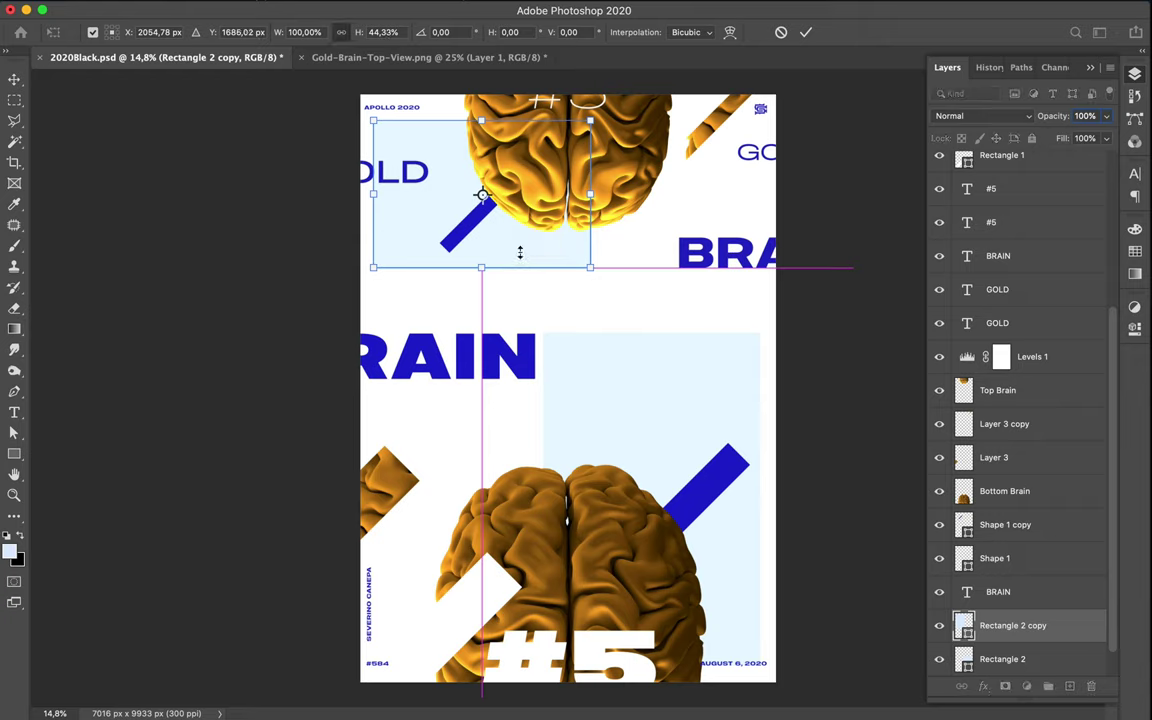
key(Return)
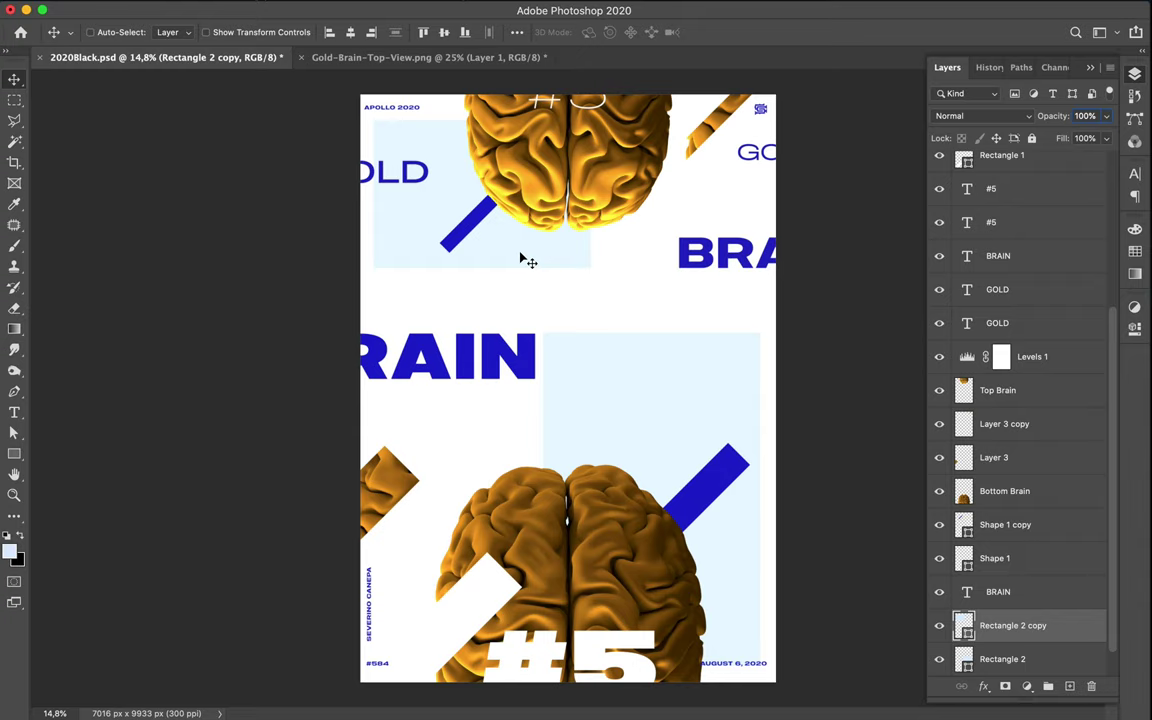
Duplicate the smaller blue diagonal bar and place the copy to its right, under the upper brain.
super+click(430, 560)
key(super)
super+click(460, 250)
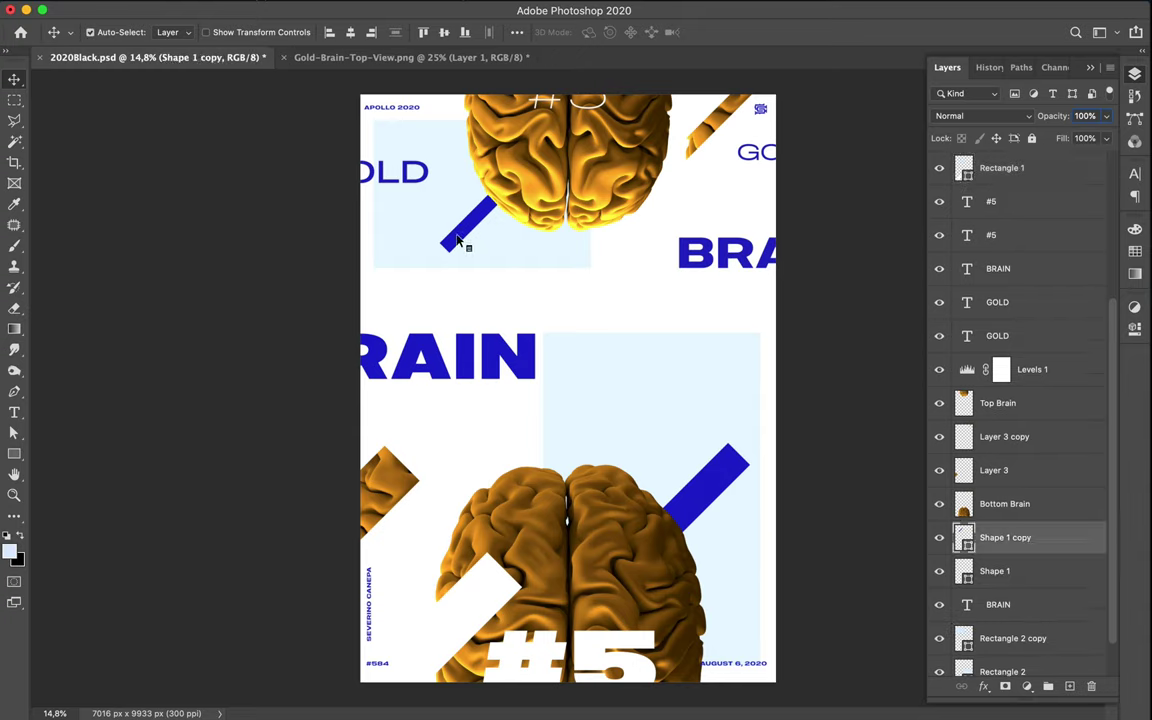
drag(460, 250, 525, 238)
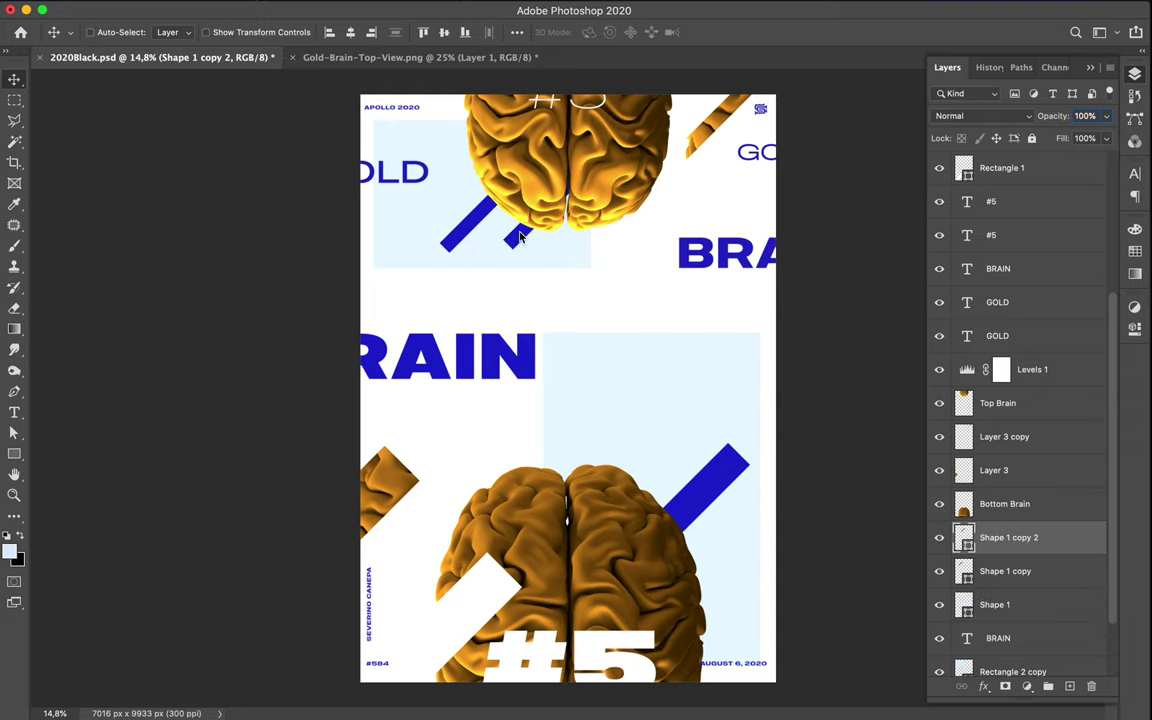
Move the copied small bar's layer above the Levels 1 adjustment, and clip Levels 1 to the Top Brain layer.
drag(1040, 537, 1029, 411)
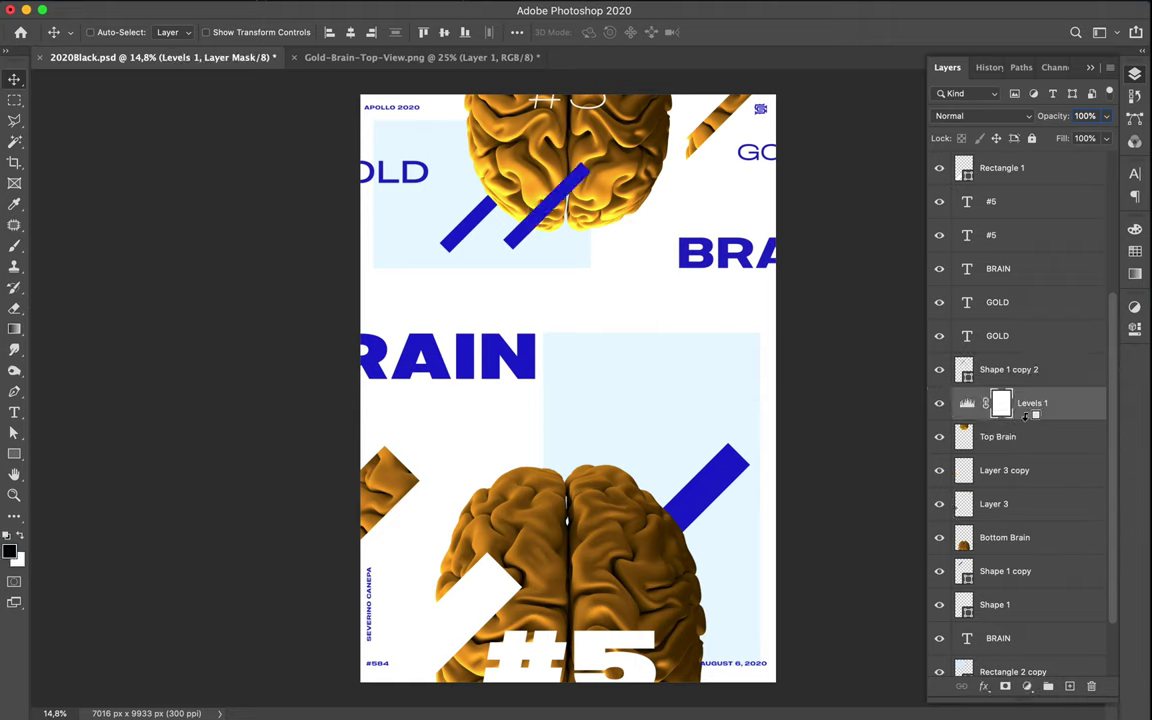
alt+click(1027, 416)
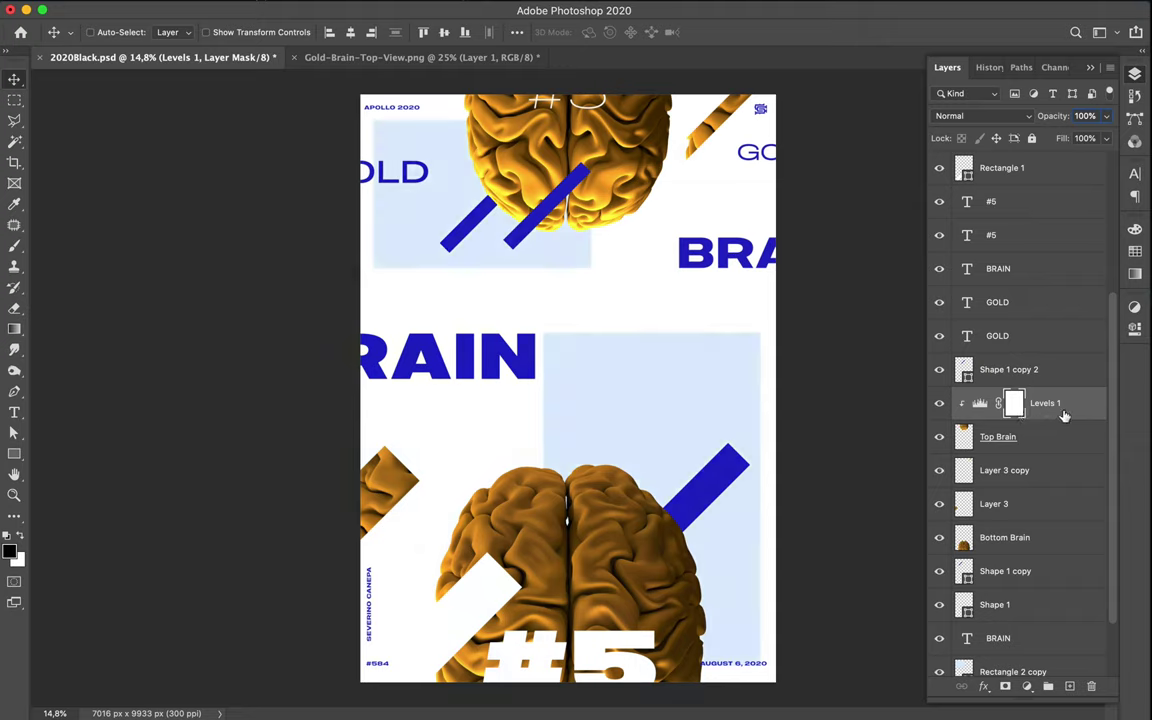
Duplicate the Levels 1 adjustment above Bottom Brain, clip the copy to it, and compare the brain with and without the adjustment.
drag(1064, 415, 1059, 518)
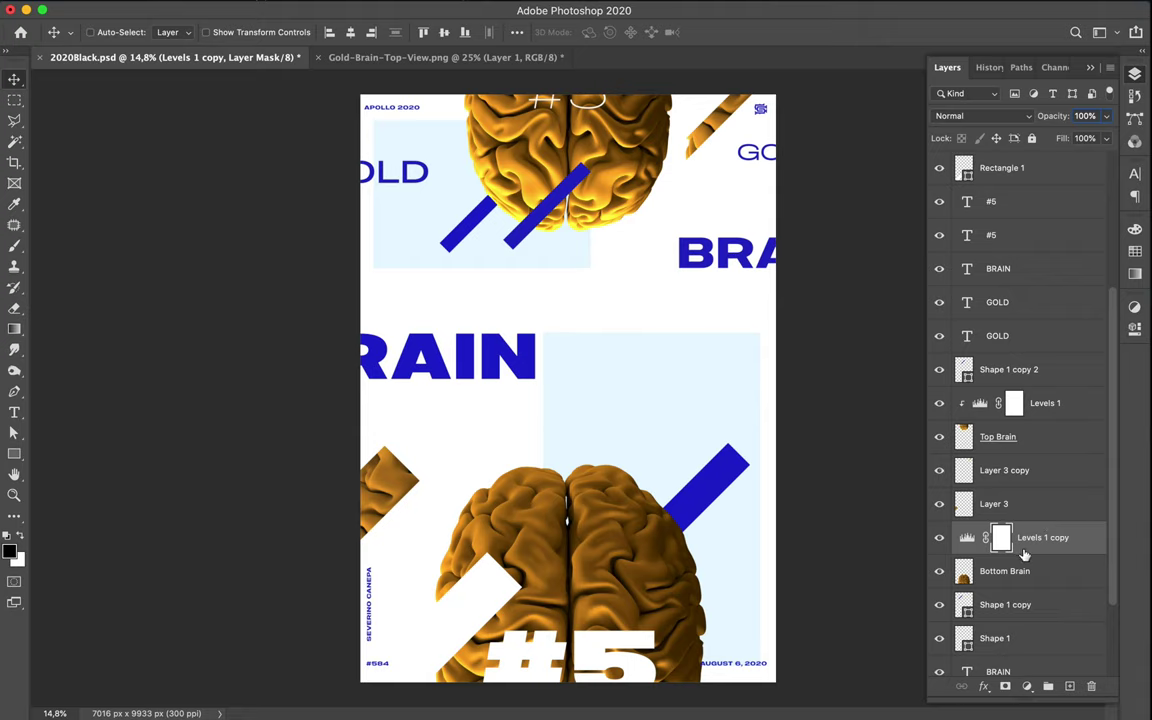
alt+click(1020, 548)
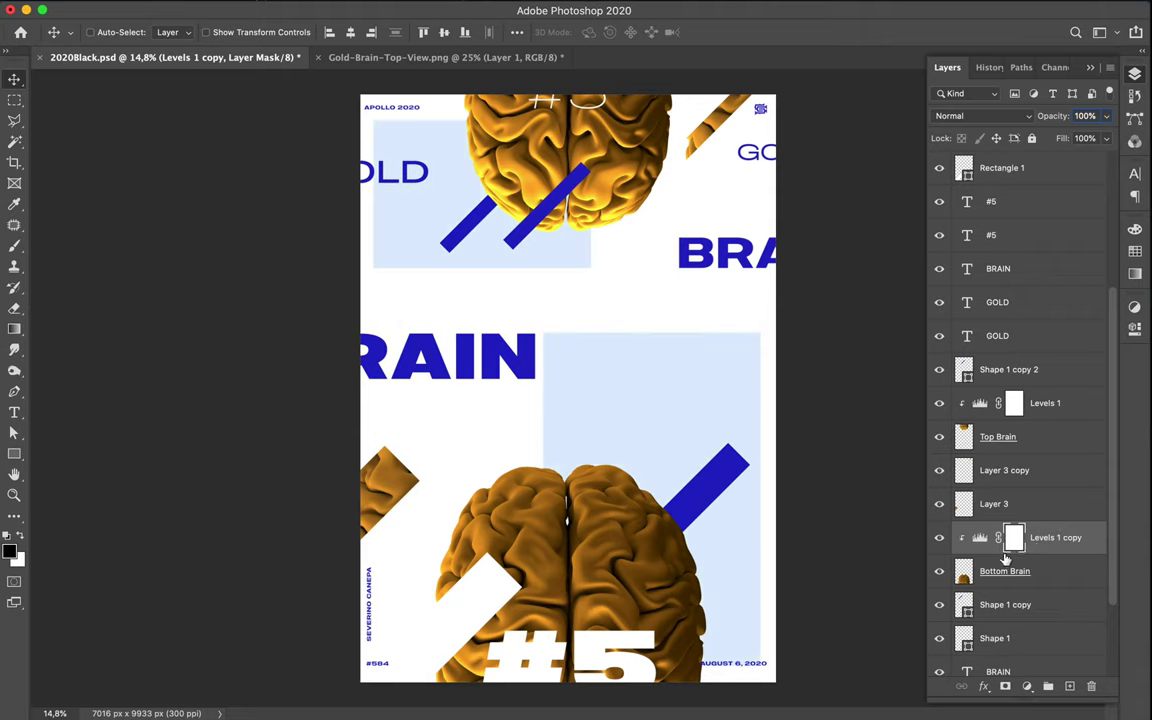
click(939, 538)
click(939, 540)
click(939, 541)
Recolor the copied small bar's stroke light blue, and shift the bar left over the upper brain's lower left part.
super+click(515, 240)
key(a)
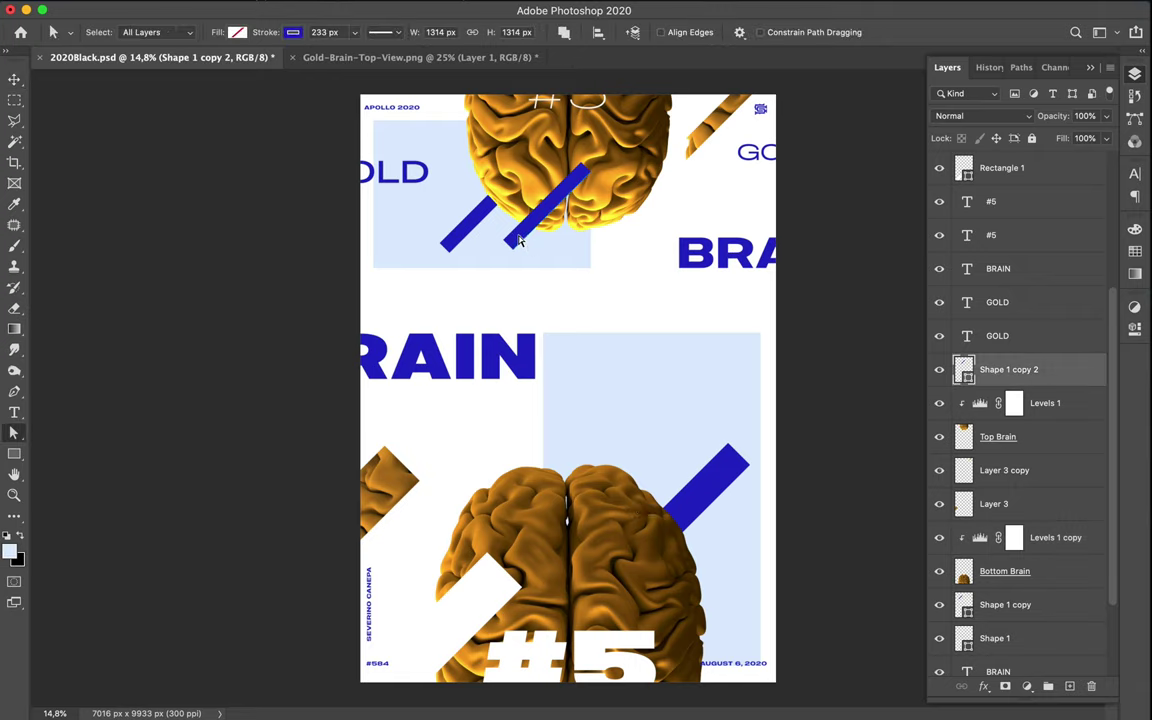
click(292, 32)
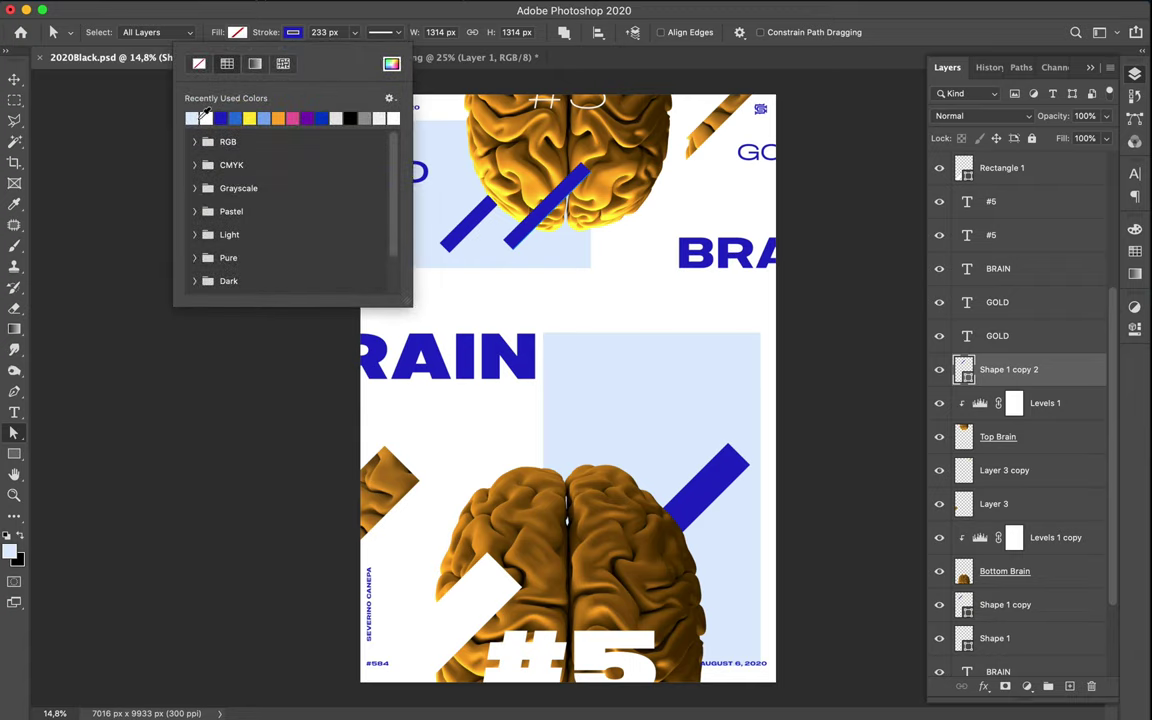
click(191, 118)
key(v)
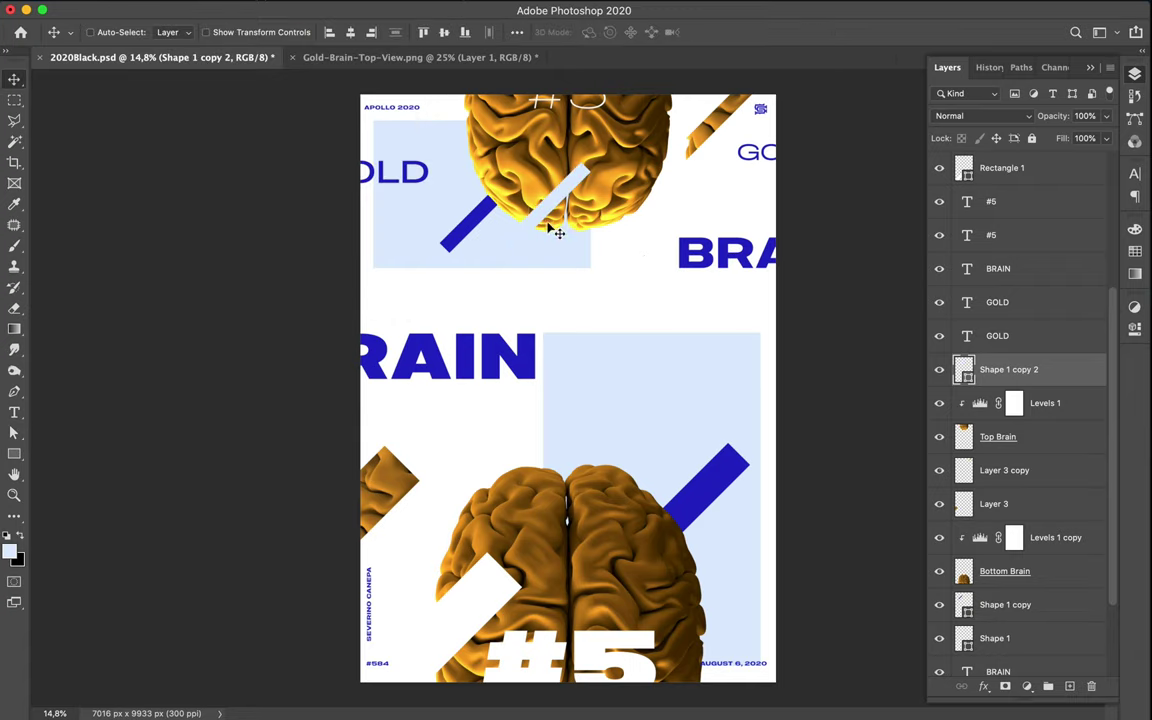
drag(527, 231, 474, 238)
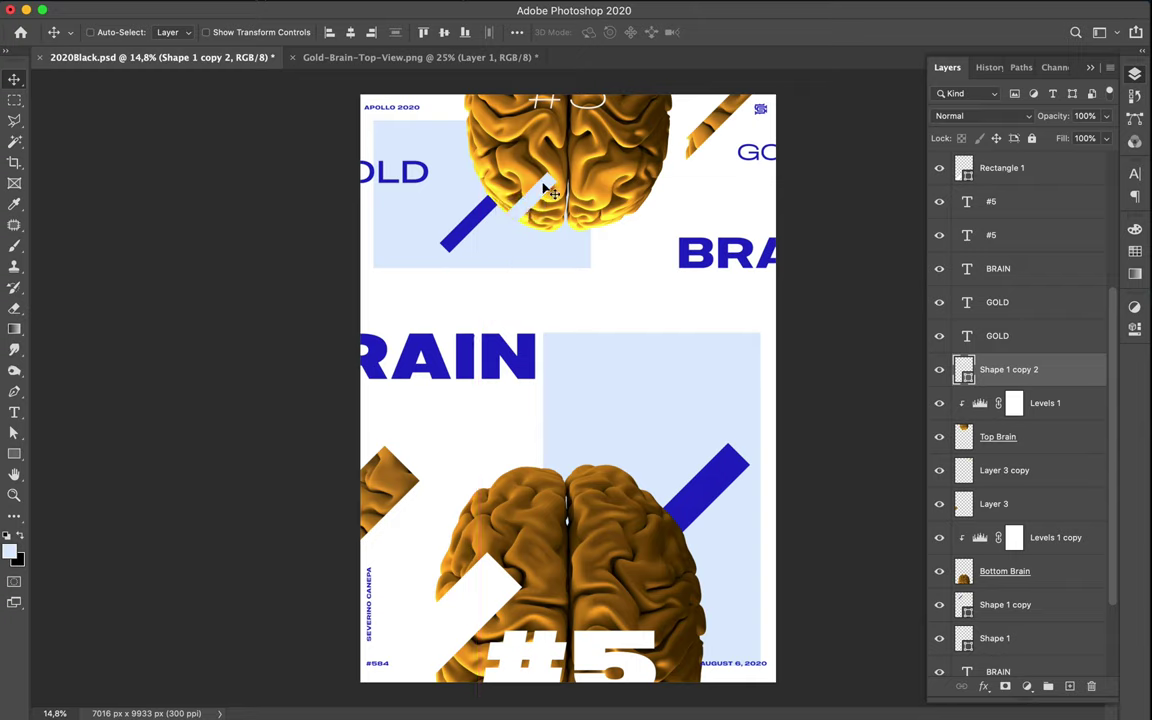
mouse_move(545, 188)
mouse_down()
mouse_move(580, 193)
mouse_move(527, 188)
mouse_move(545, 180)
mouse_move(535, 192)
mouse_up()
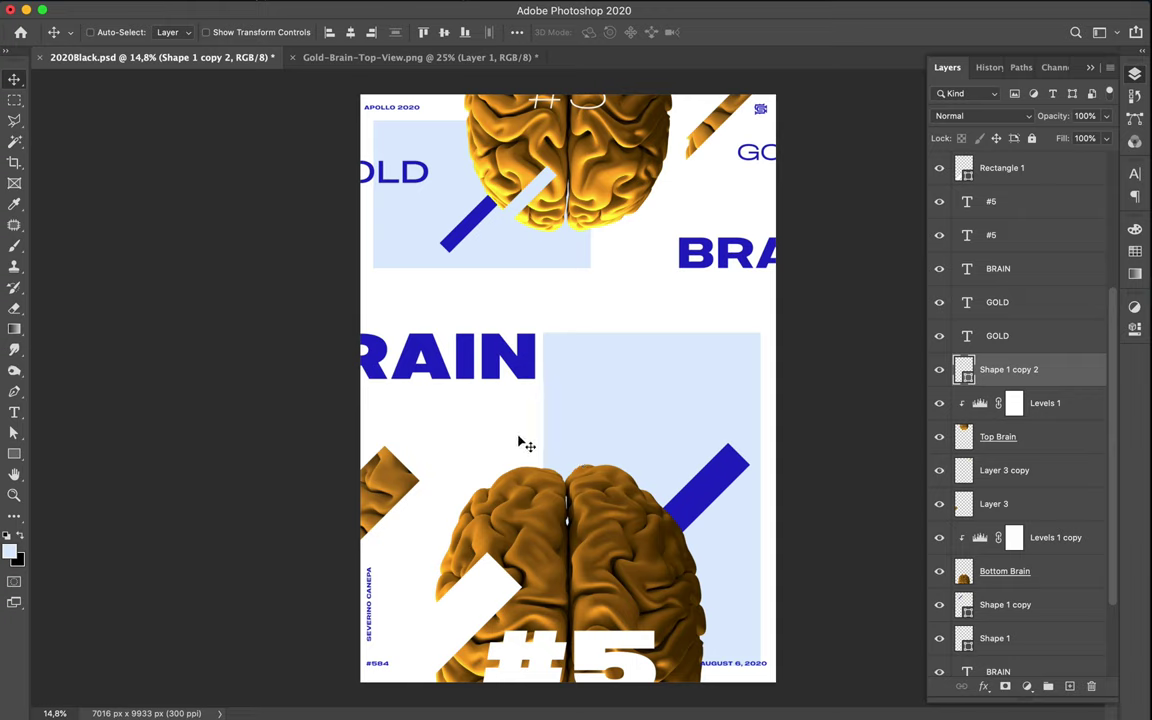
Try a copy of the white diagonal rectangle over the bottom brain's right half, and delete that copy.
key(super)
super+click(468, 605)
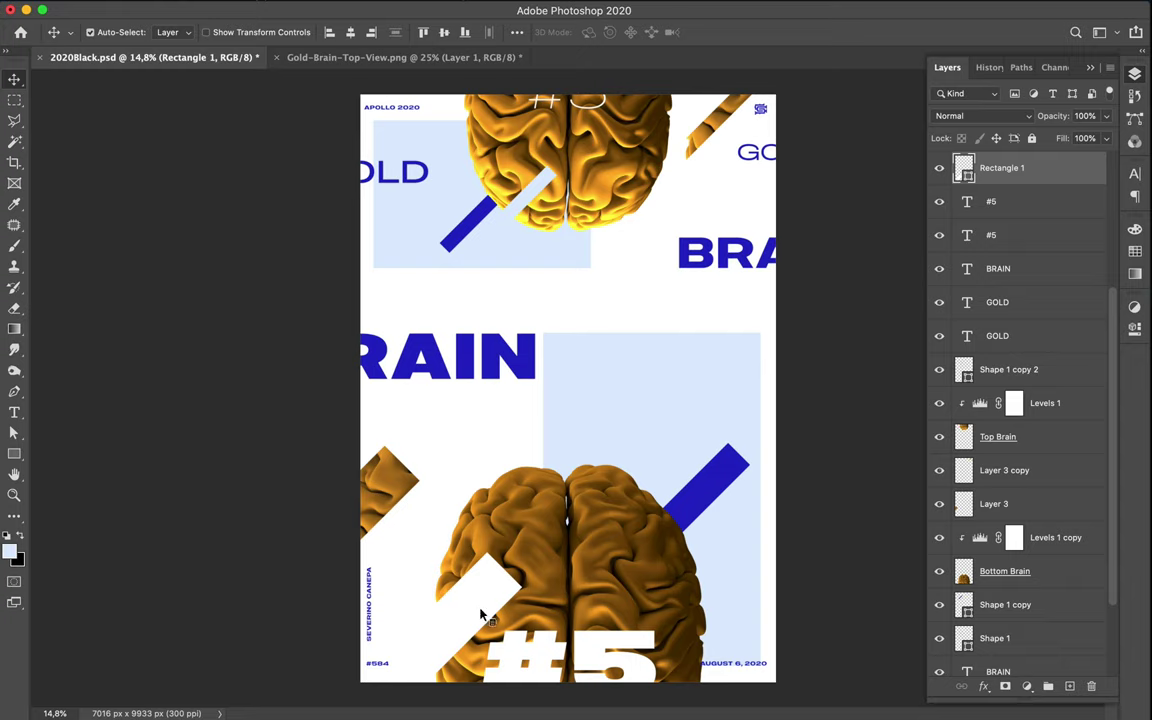
drag(489, 607, 637, 541)
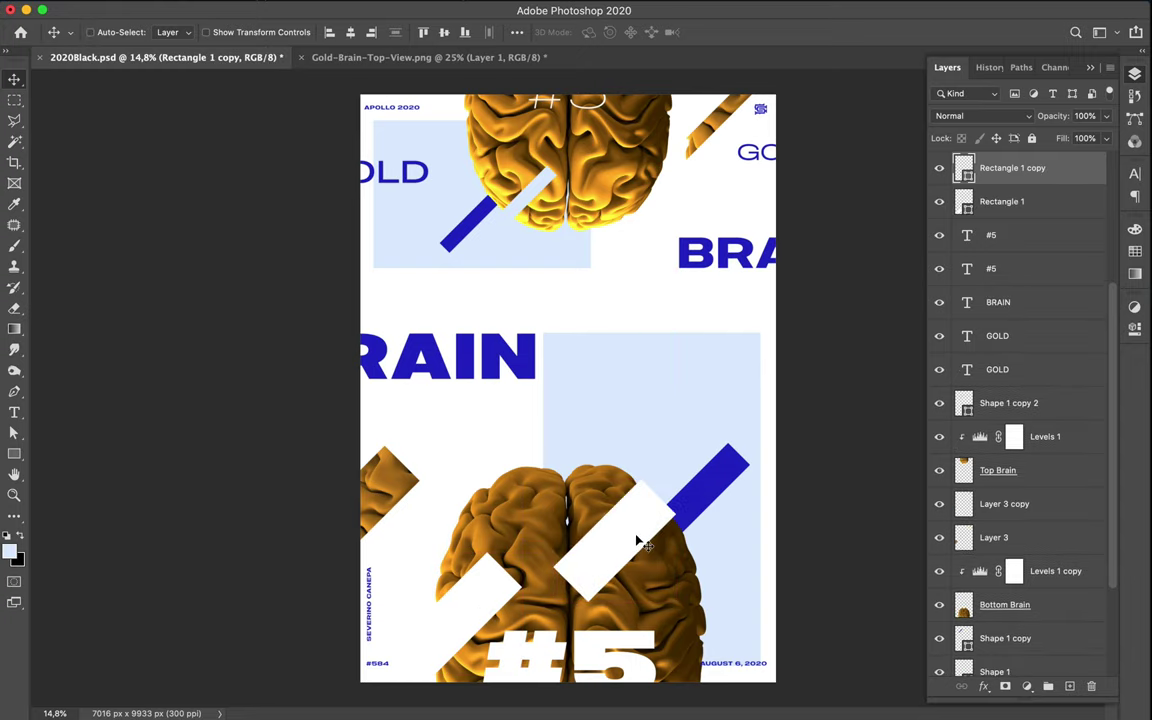
key(super+t)
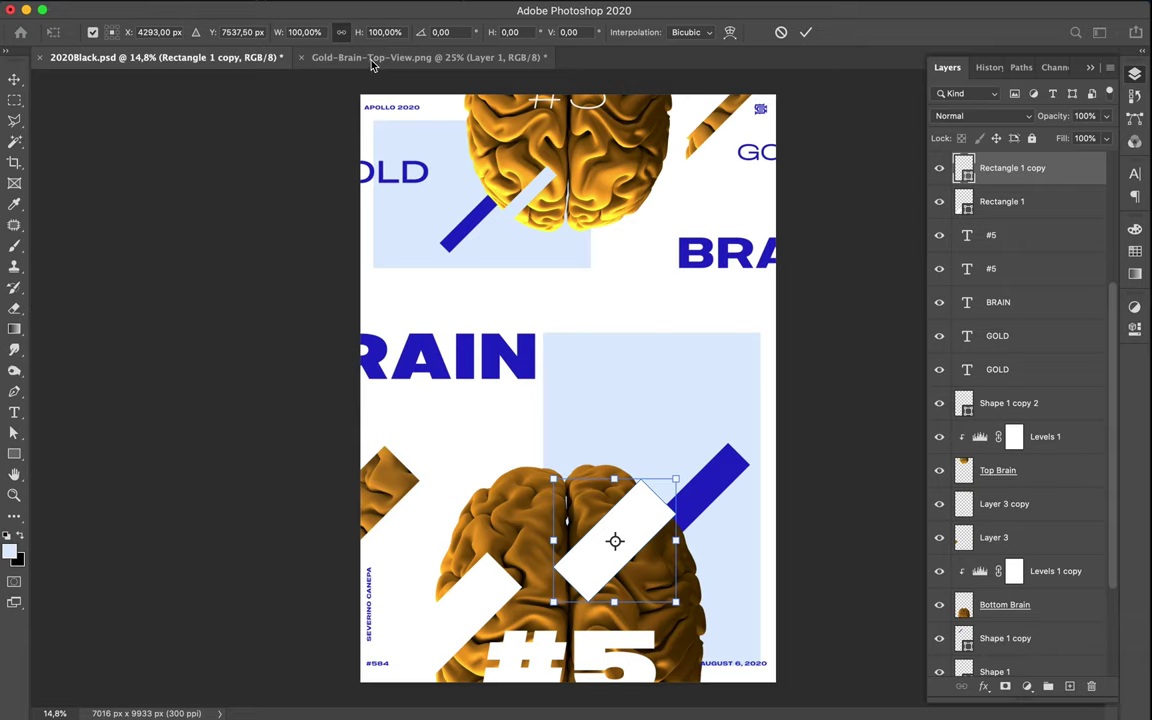
key(Return)
key(a)
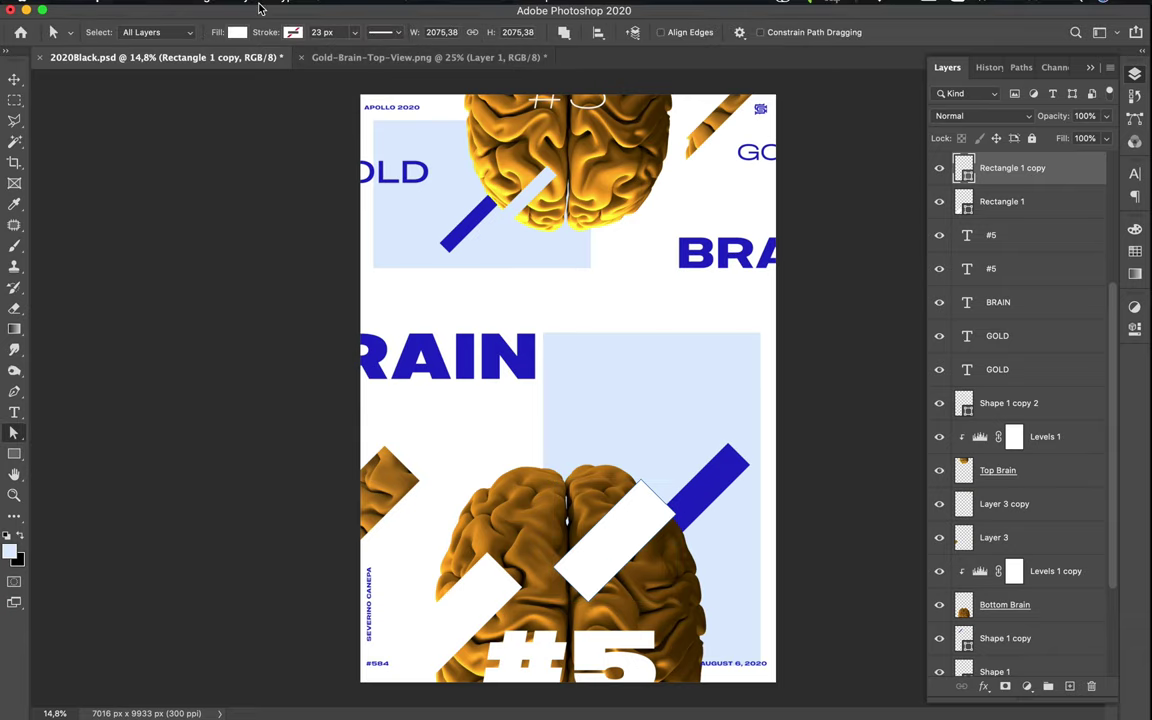
click(316, 32)
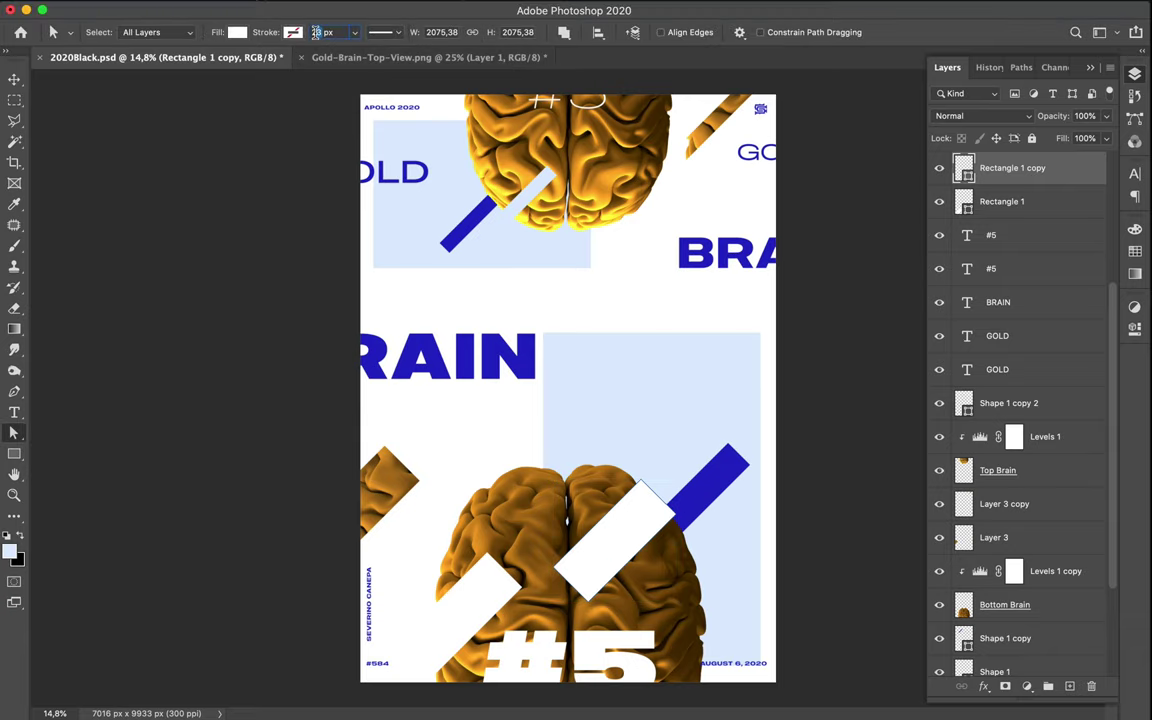
key(Return)
click(648, 522)
key(BackSpace)
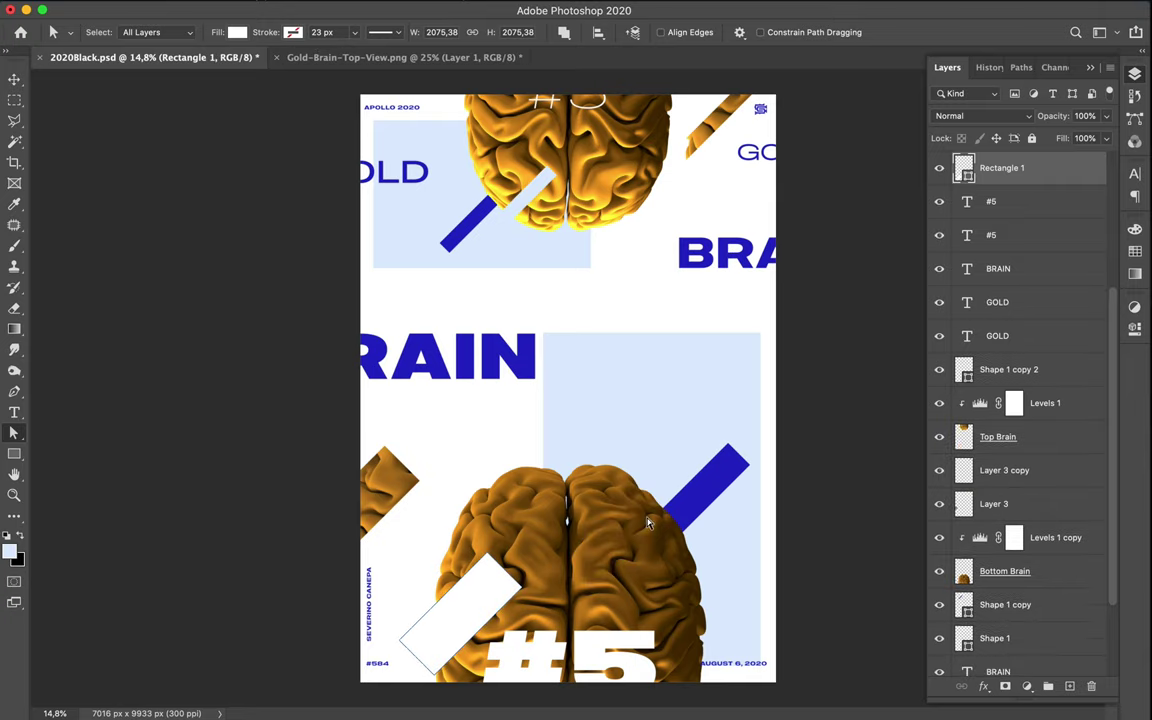
Duplicate the large blue diagonal bar onto the bottom brain's right half, and move the copy's layer above Levels 1.
key(v)
ctrl+click(689, 512)
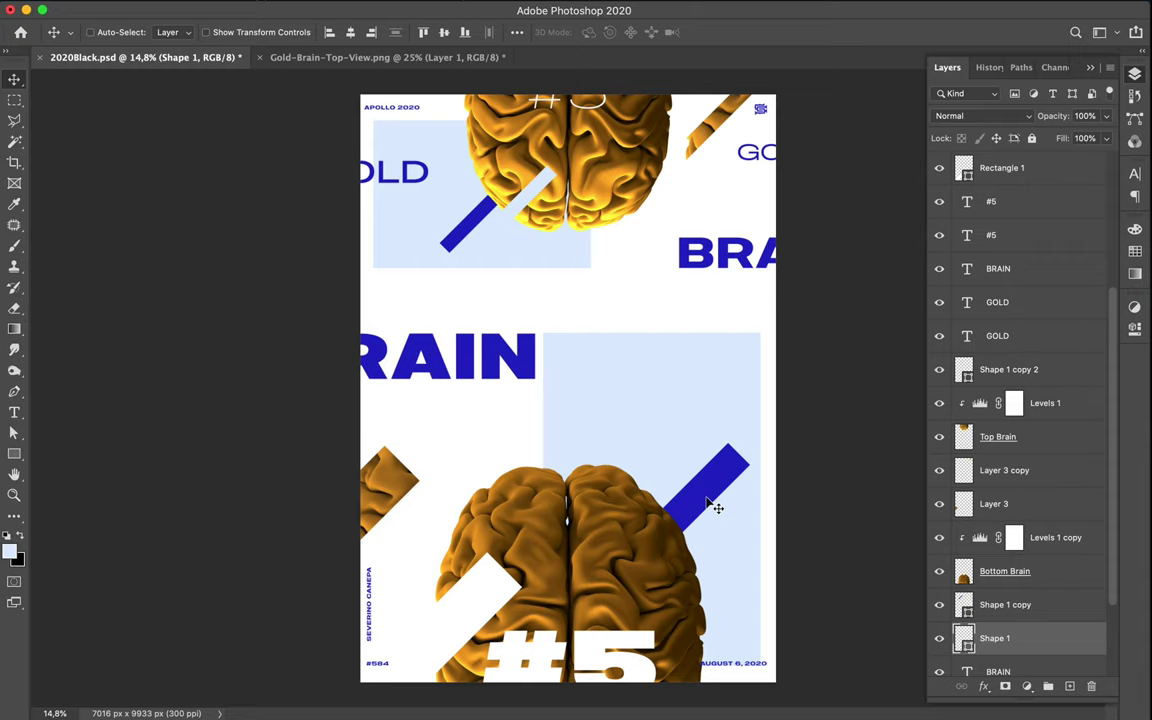
drag(716, 506, 618, 510)
drag(996, 641, 997, 396)
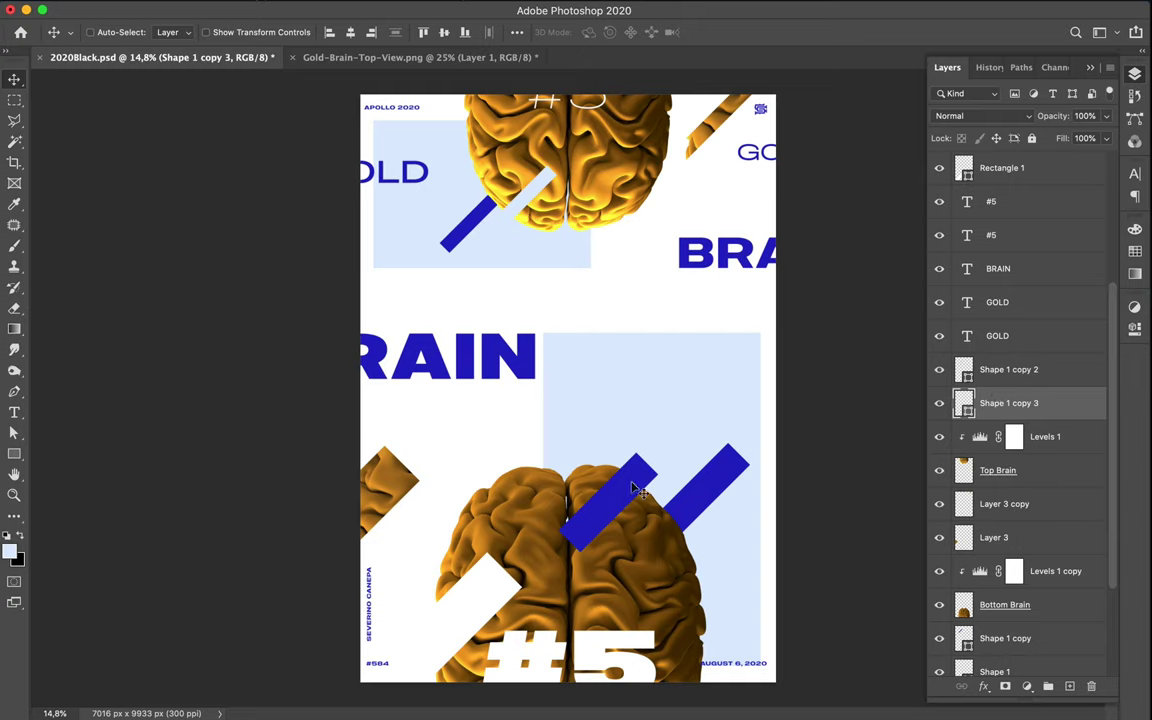
Set the new bar's stroke width to 23 px, and shorten it from its upper end to about 639 px wide and high.
key(a)
click(309, 32)
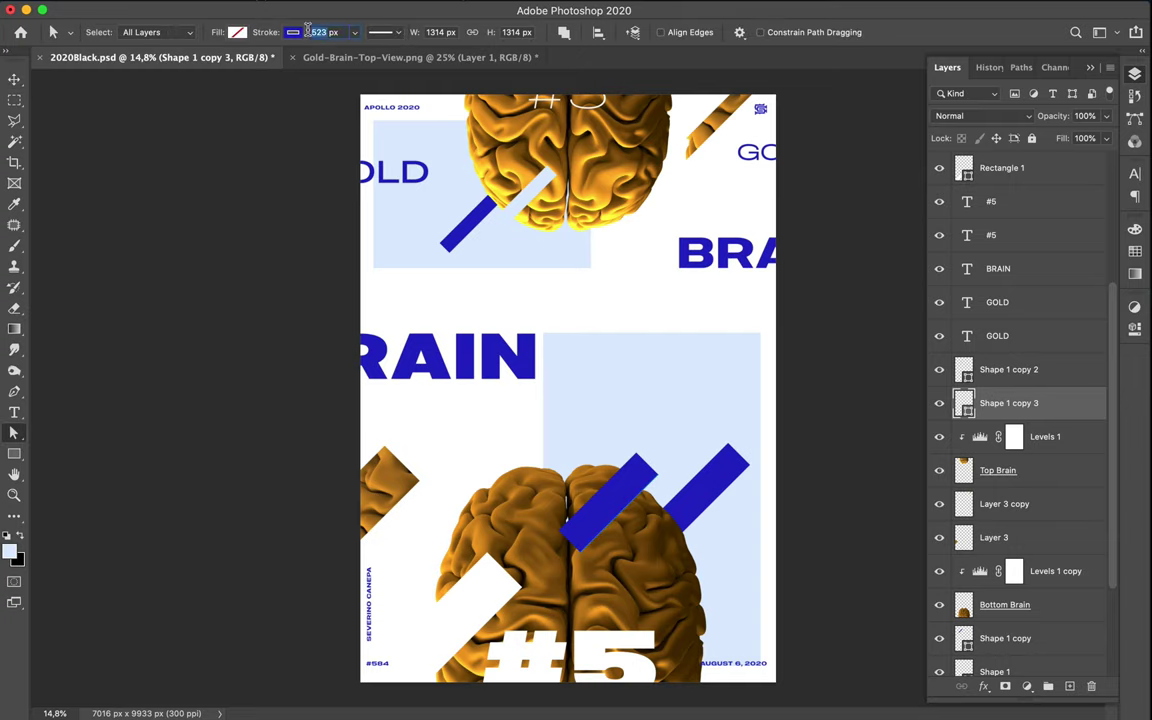
text(23)
key(Return)
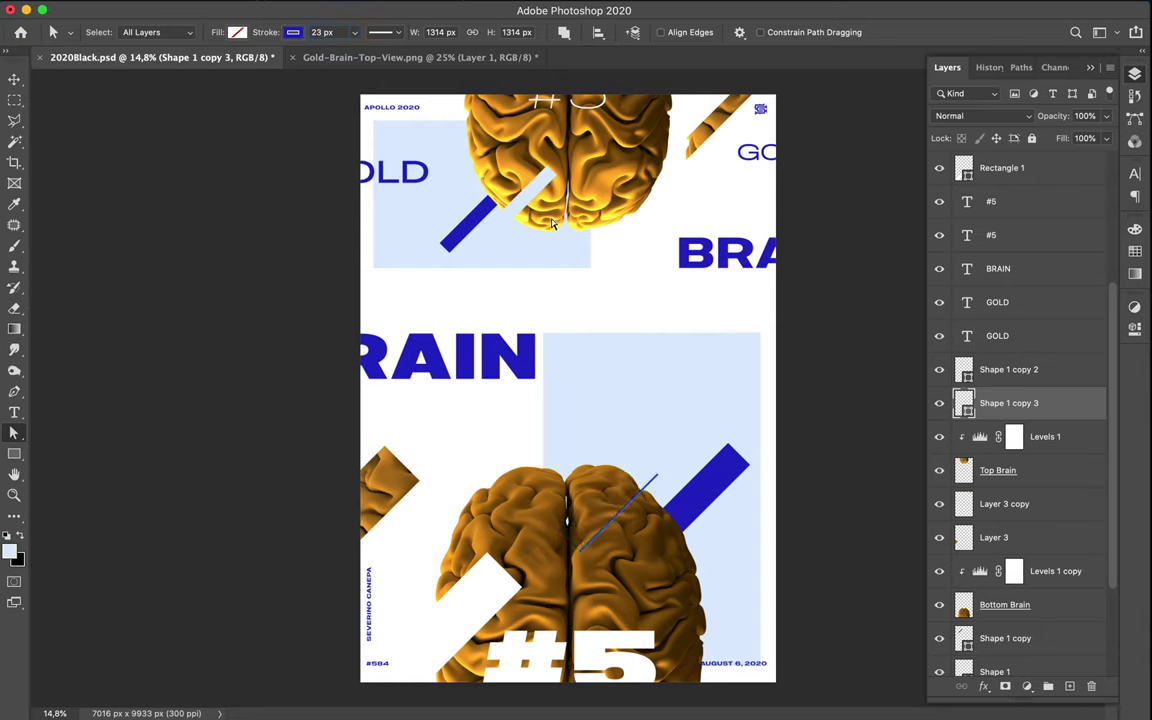
click(657, 478)
double_click(657, 481)
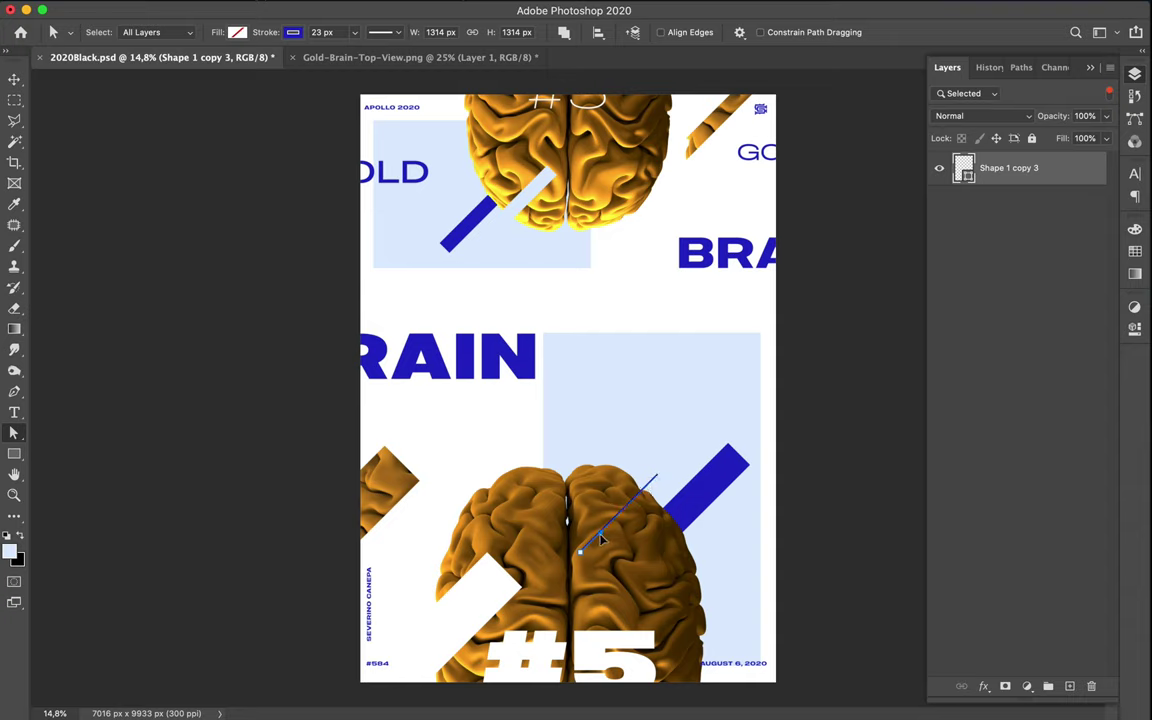
drag(601, 540, 622, 520)
Set the short diagonal line's stroke width to 43 px and its stroke color to light blue.
click(322, 32)
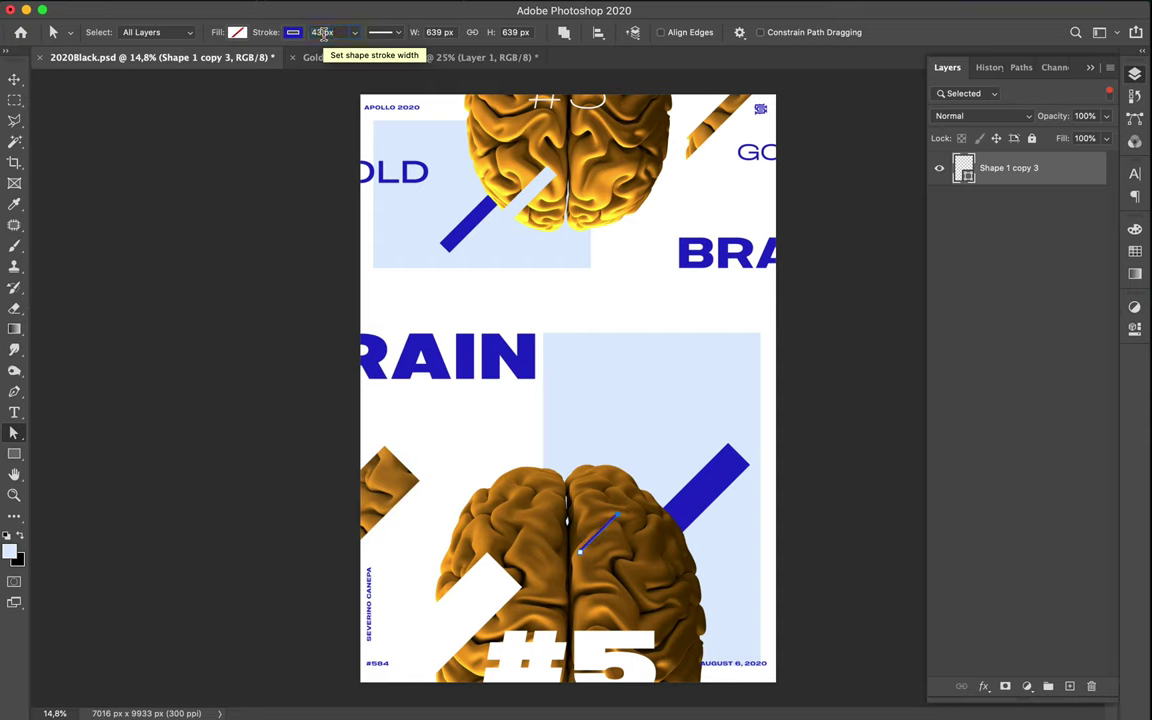
key(v)
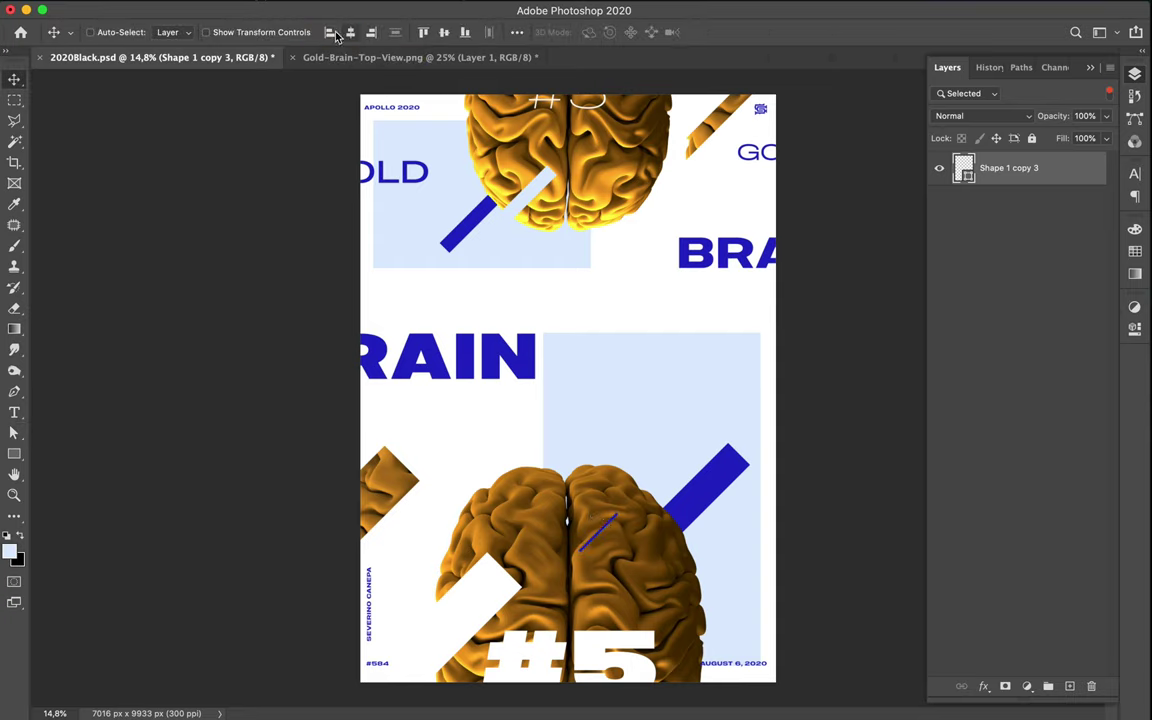
key(a)
click(245, 32)
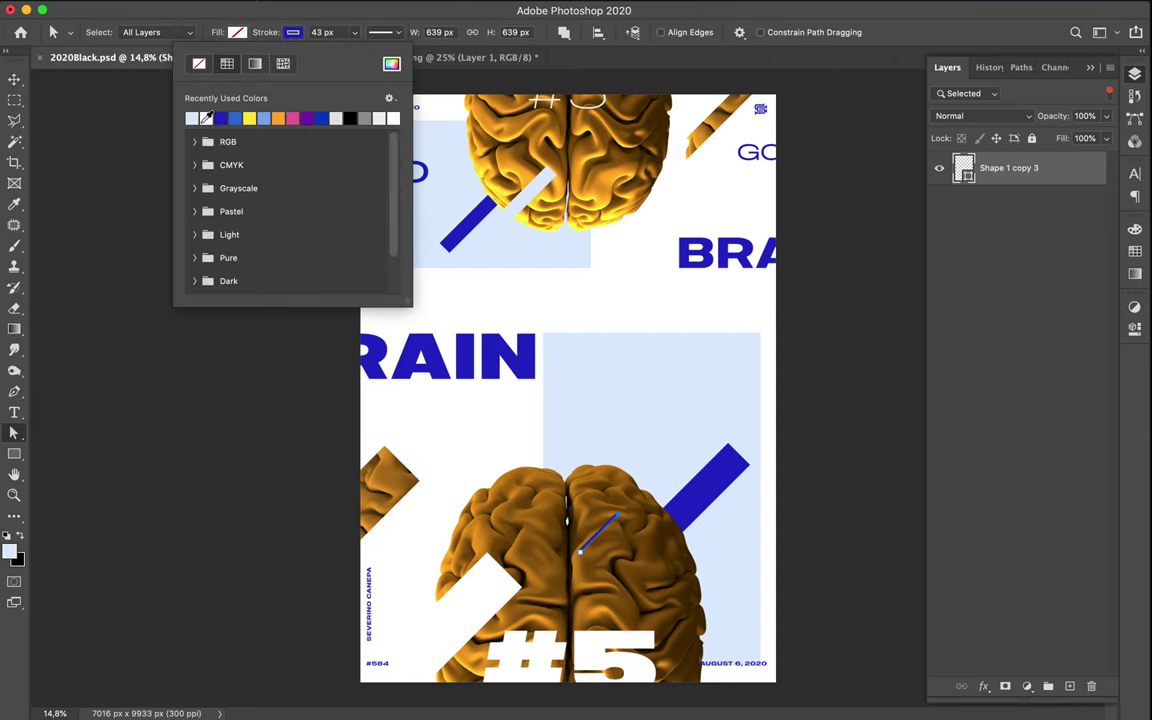
click(192, 118)
key(v)
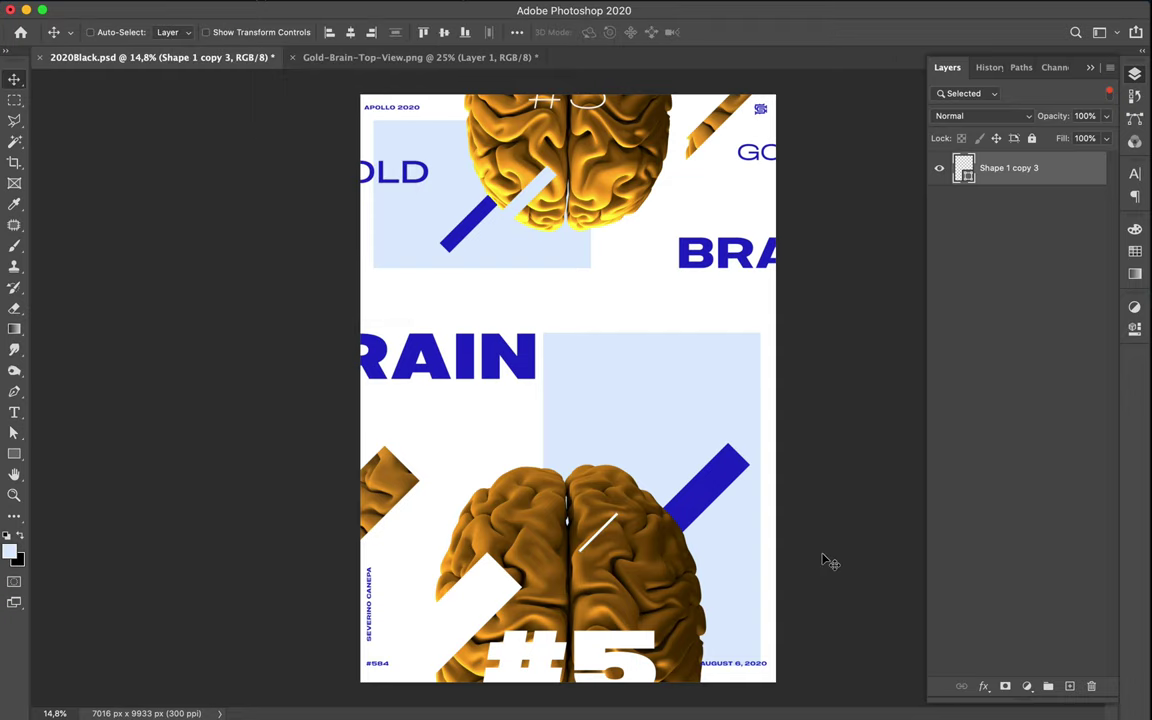
Duplicate the short diagonal line twice to form three closely spaced parallel lines on the bottom brain's right half.
scroll(635, 540, up, 3)
drag(606, 450, 647, 524)
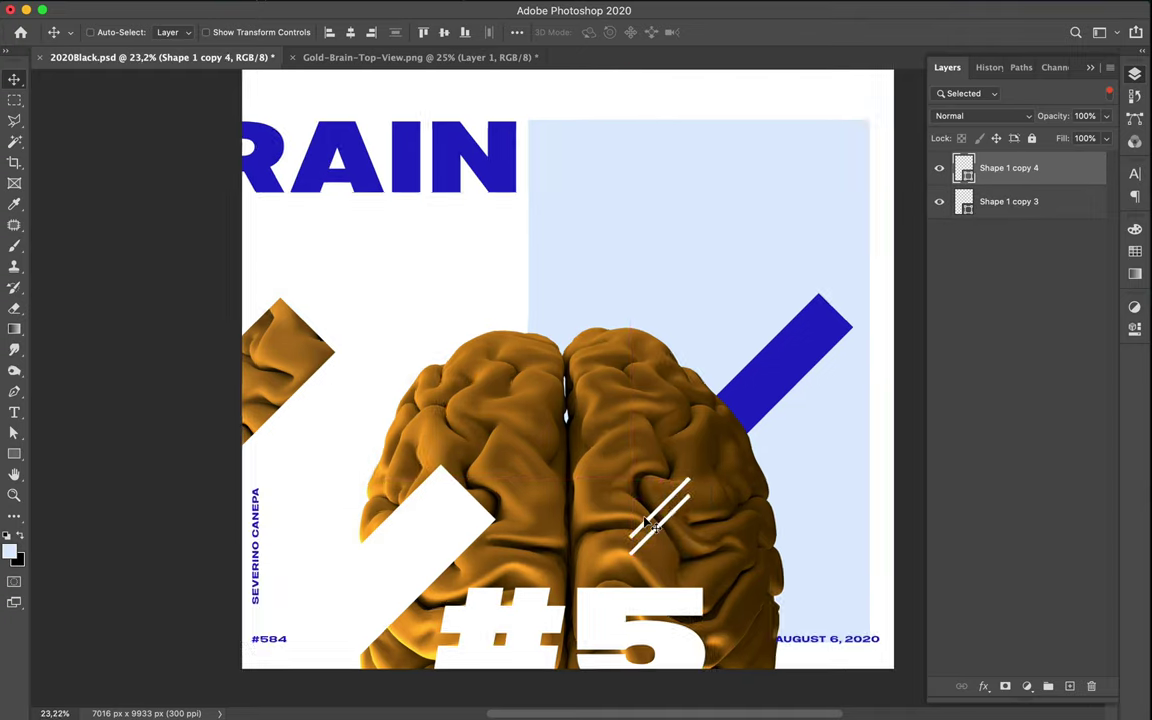
scroll(647, 524, up, 5)
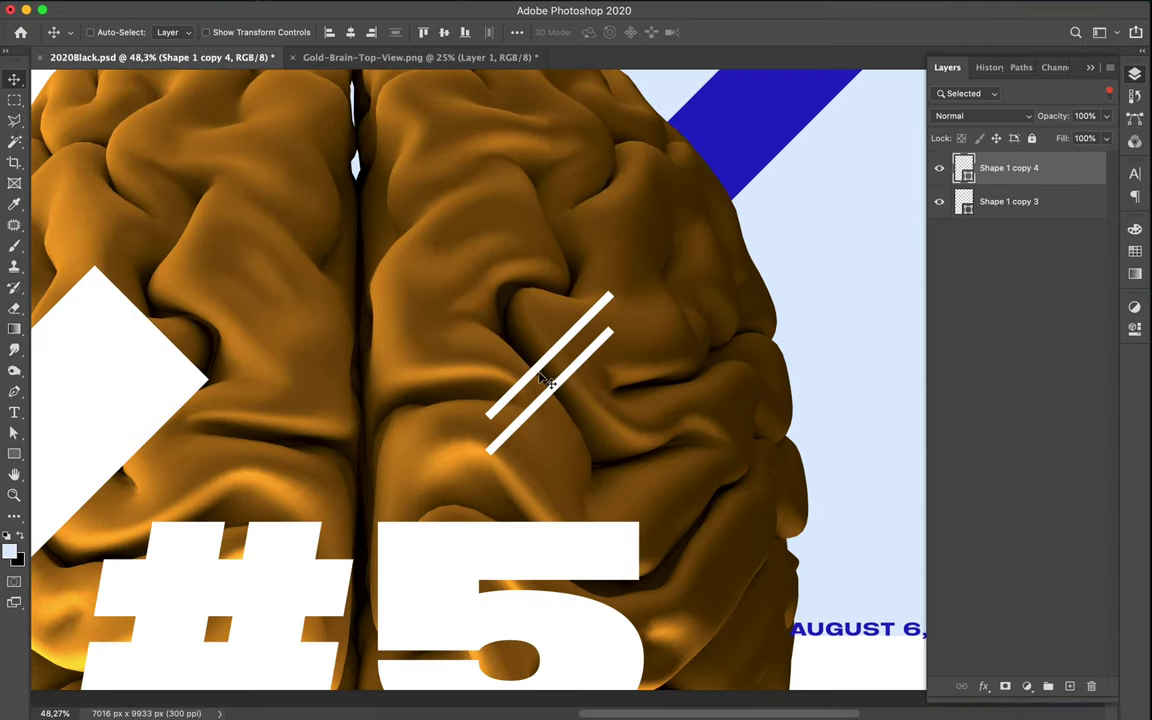
drag(541, 377, 541, 383)
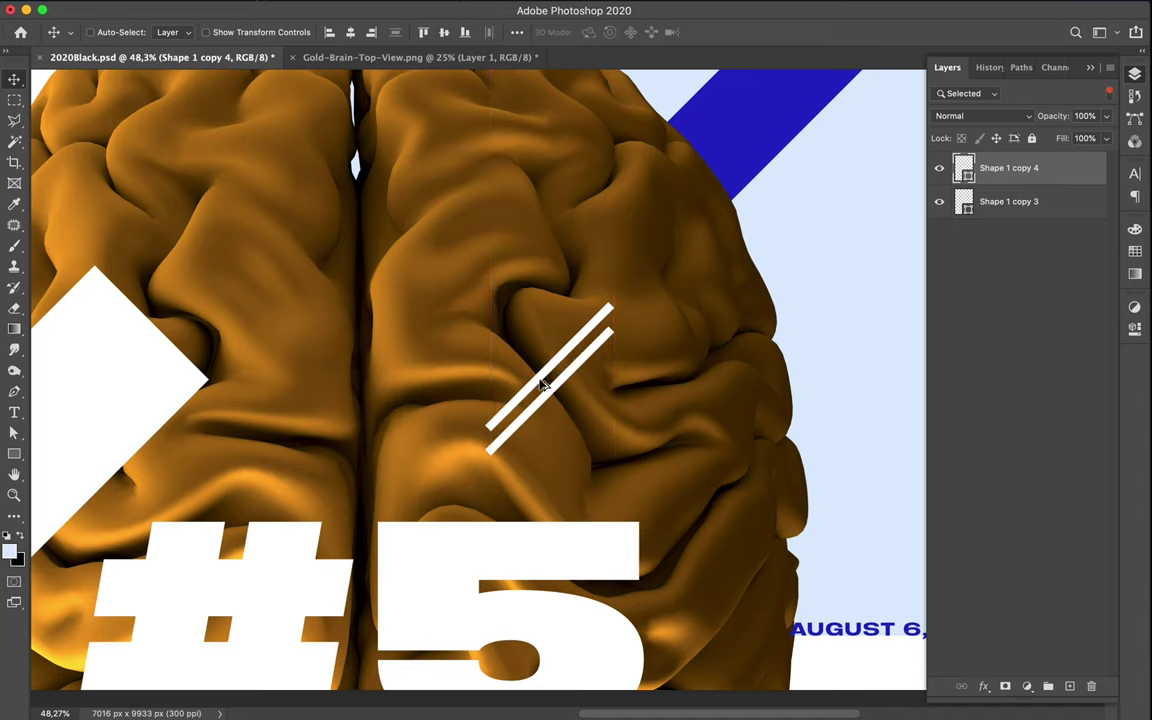
drag(541, 381, 536, 357)
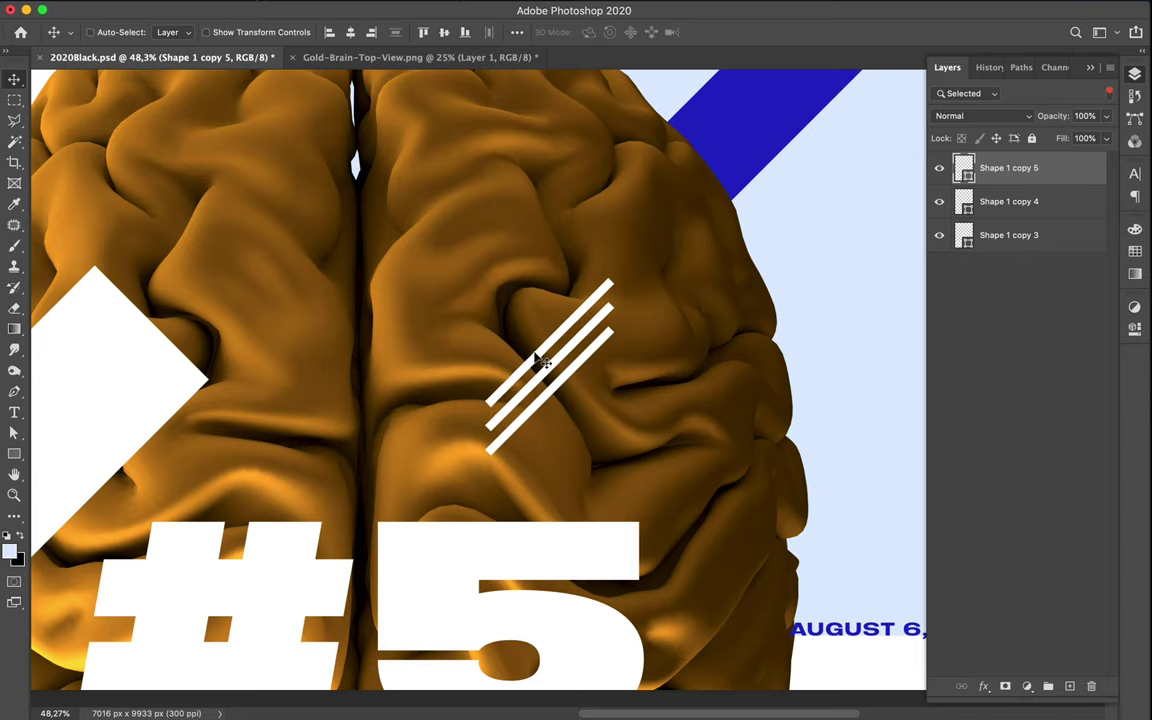
Select the three short diagonal lines, align to Selection instead of Canvas, and distribute their vertical spacing evenly.
shift+click(548, 378)
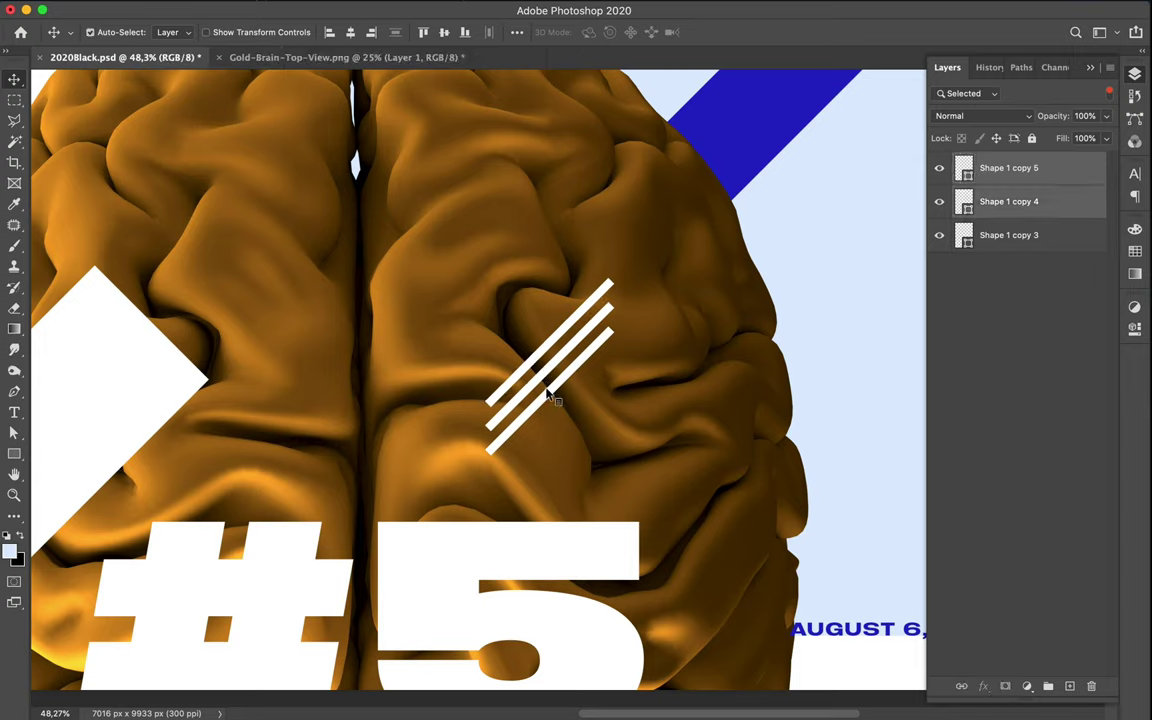
shift+click(548, 390)
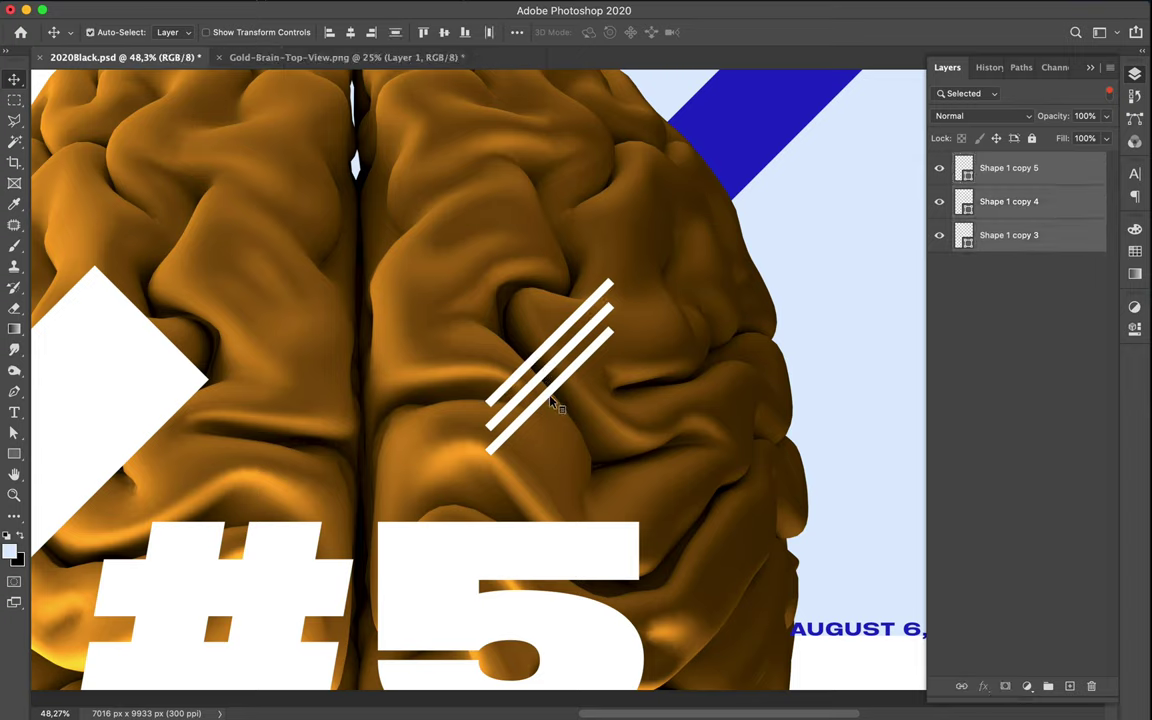
click(516, 33)
click(576, 184)
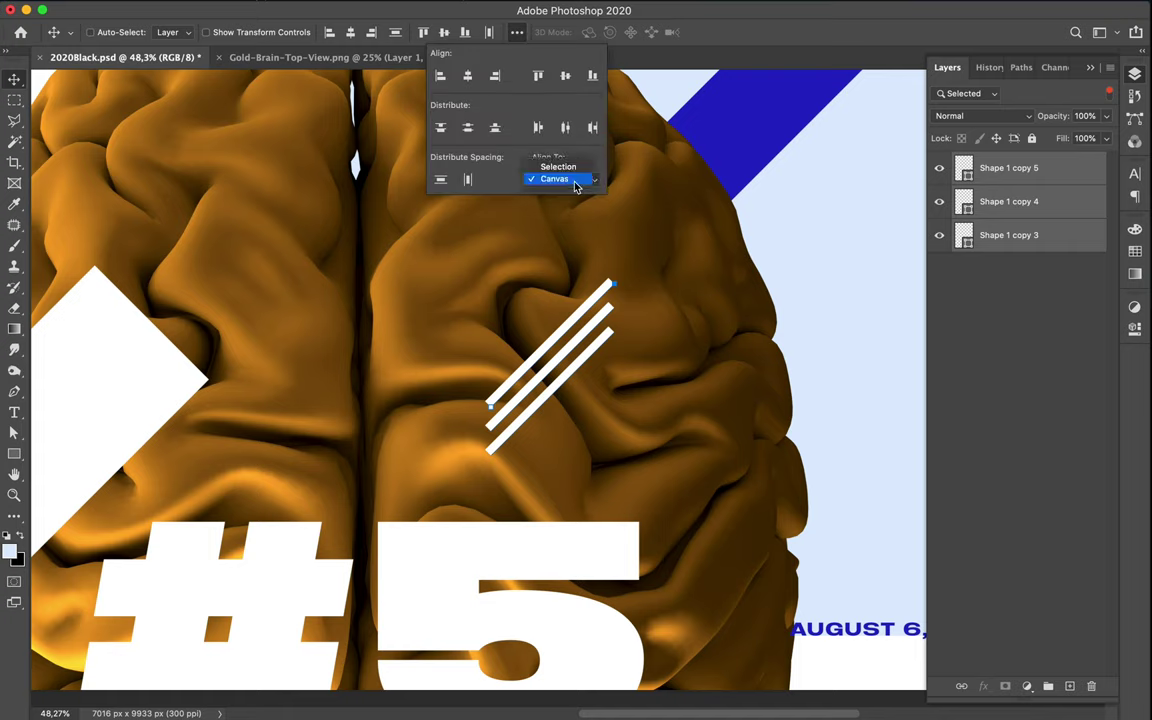
click(558, 166)
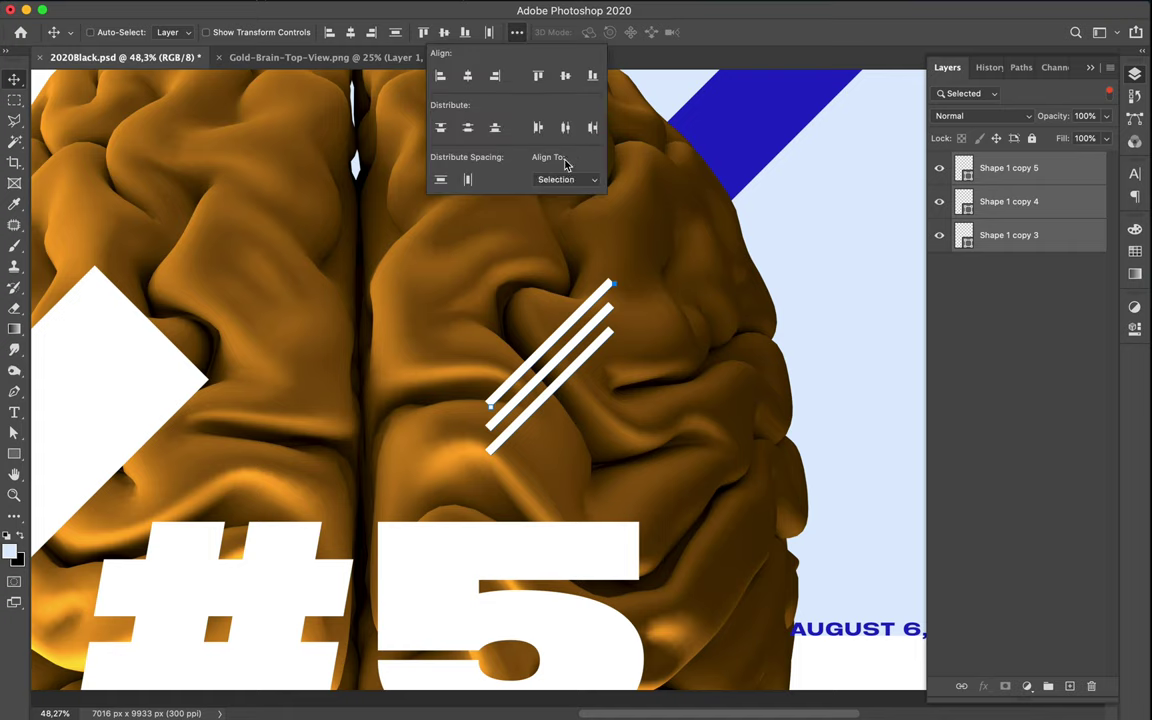
click(440, 181)
click(779, 314)
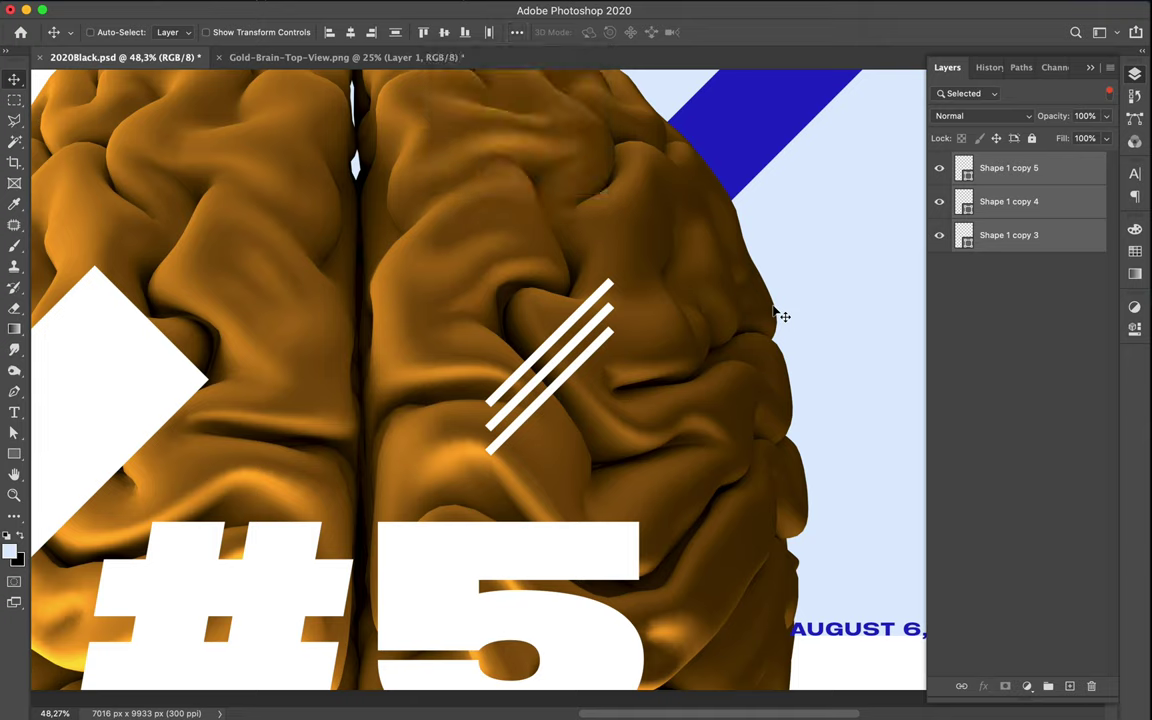
scroll(776, 314, down, 1)
scroll(780, 316, down, 7)
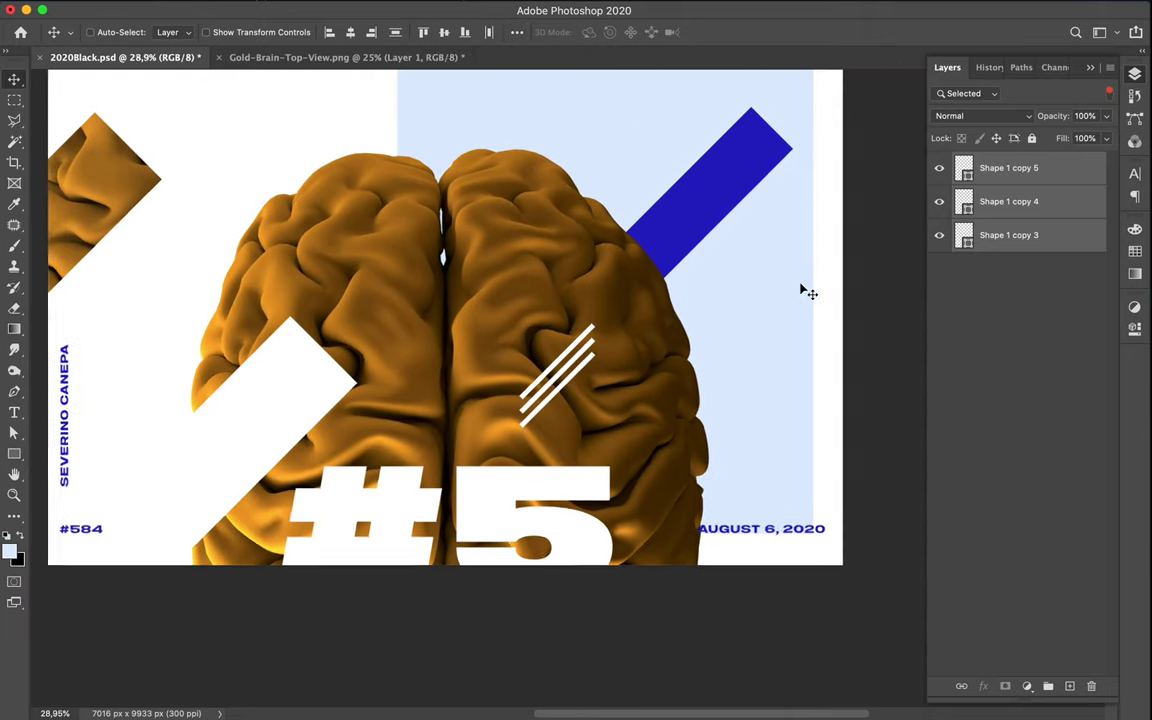
scroll(826, 270, down, 2)
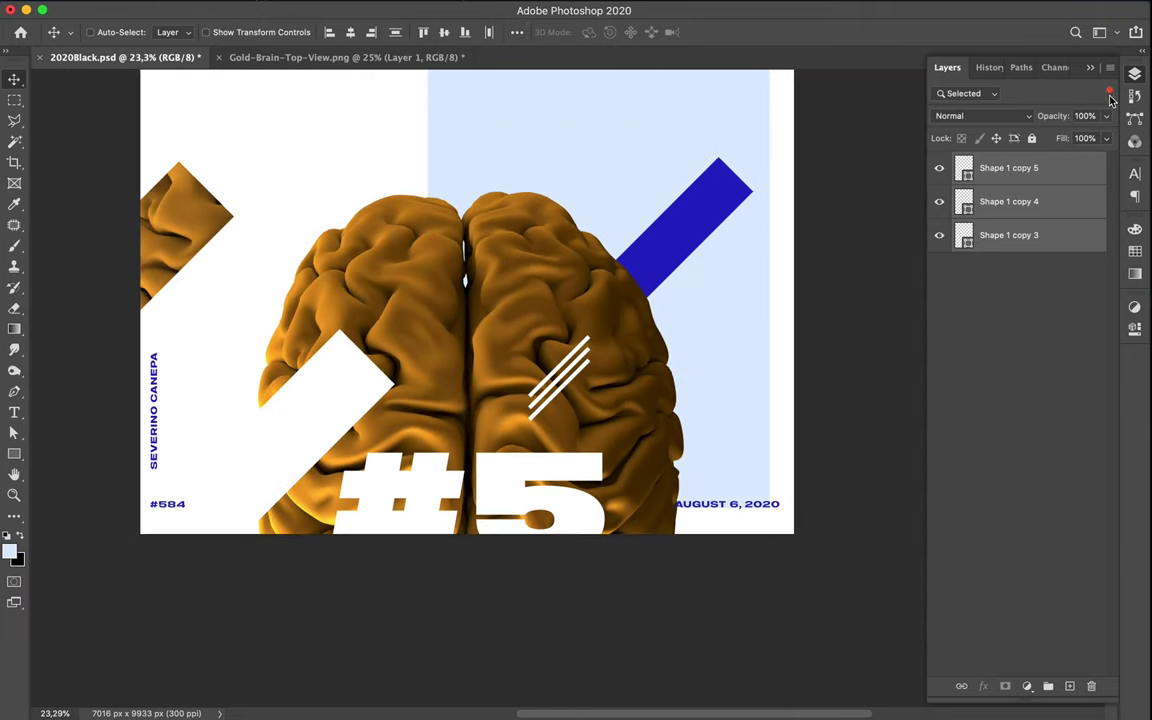
Duplicate the three short diagonal lines onto the left edge of the lower light-blue rectangle.
scroll(497, 309, down, 1)
drag(562, 372, 452, 147)
scroll(452, 147, up, 5)
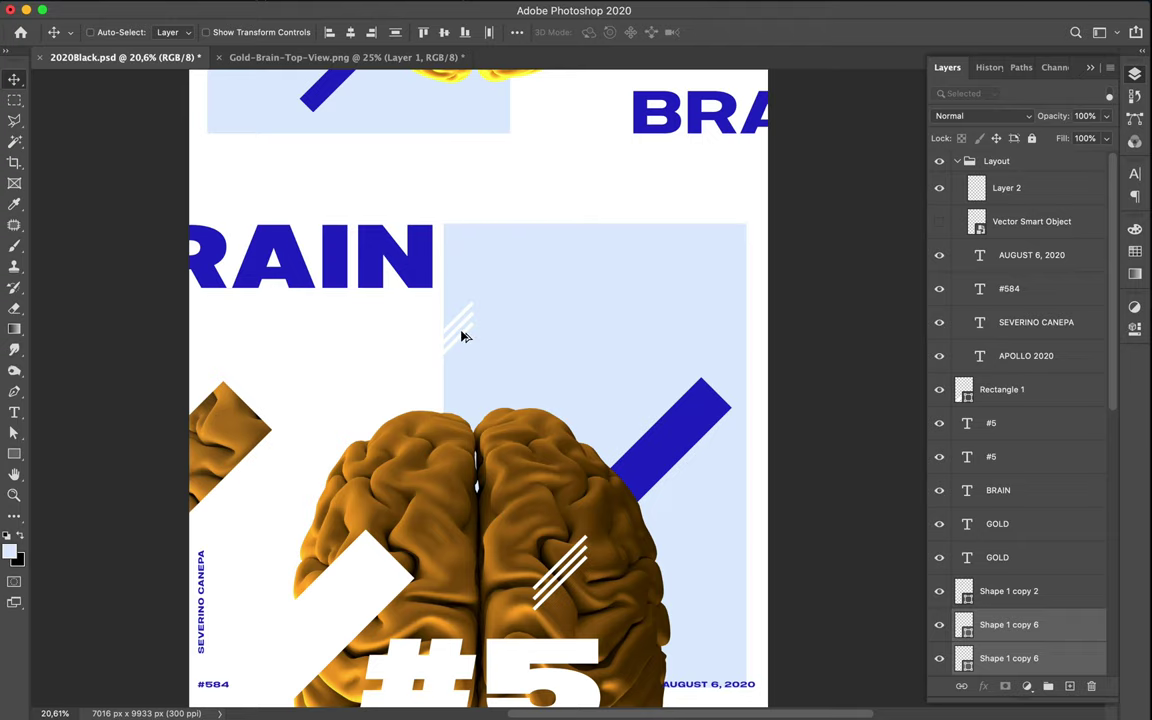
Duplicate the three diagonal lines onto the top brain's right half and shorten them to about 353 px wide and 604 px high overall.
scroll(462, 336, up, 4)
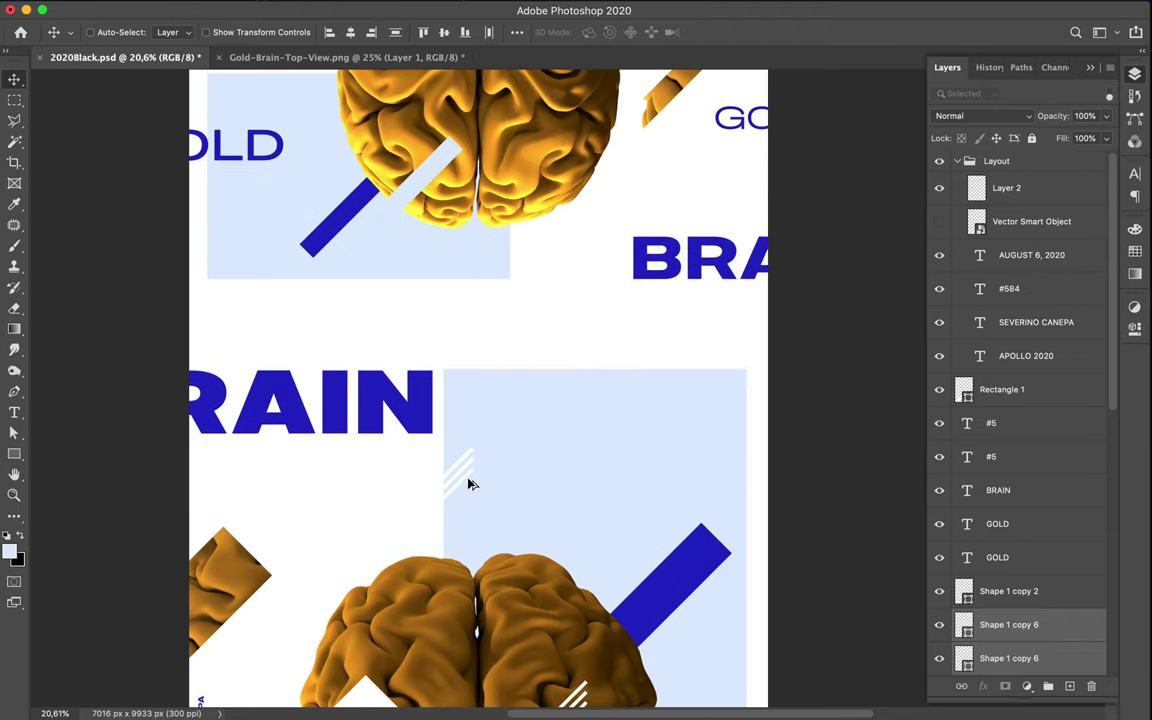
drag(466, 475, 549, 150)
key(a)
click(557, 122)
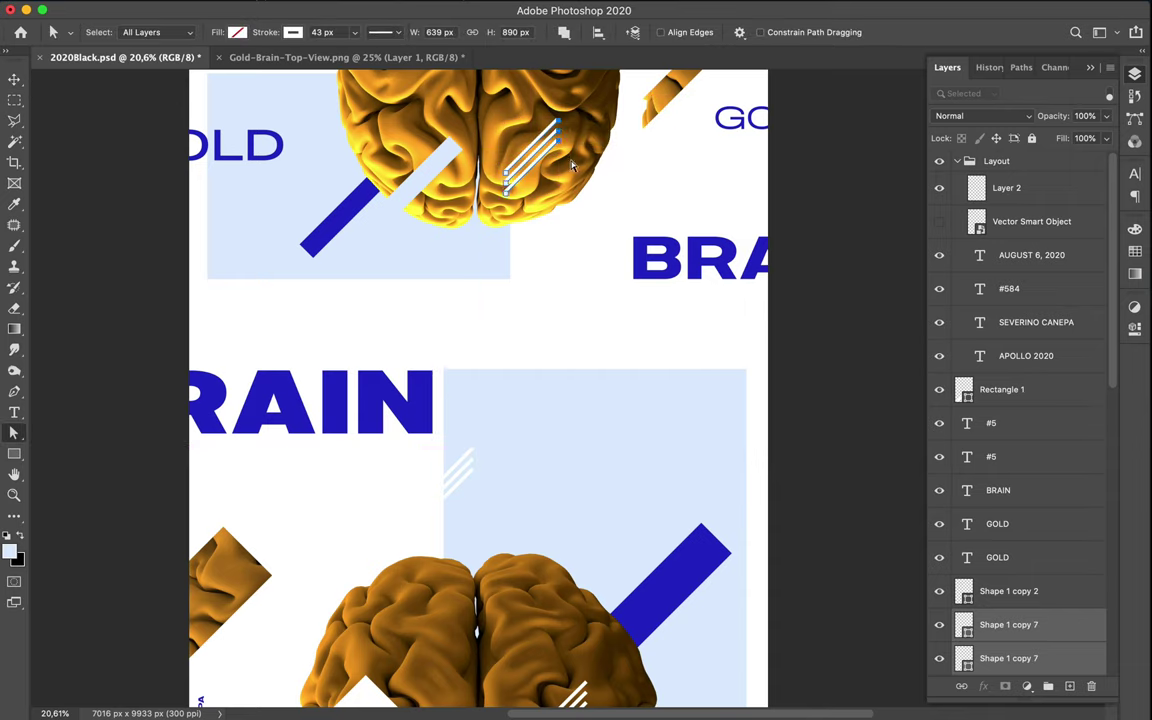
drag(562, 148, 541, 164)
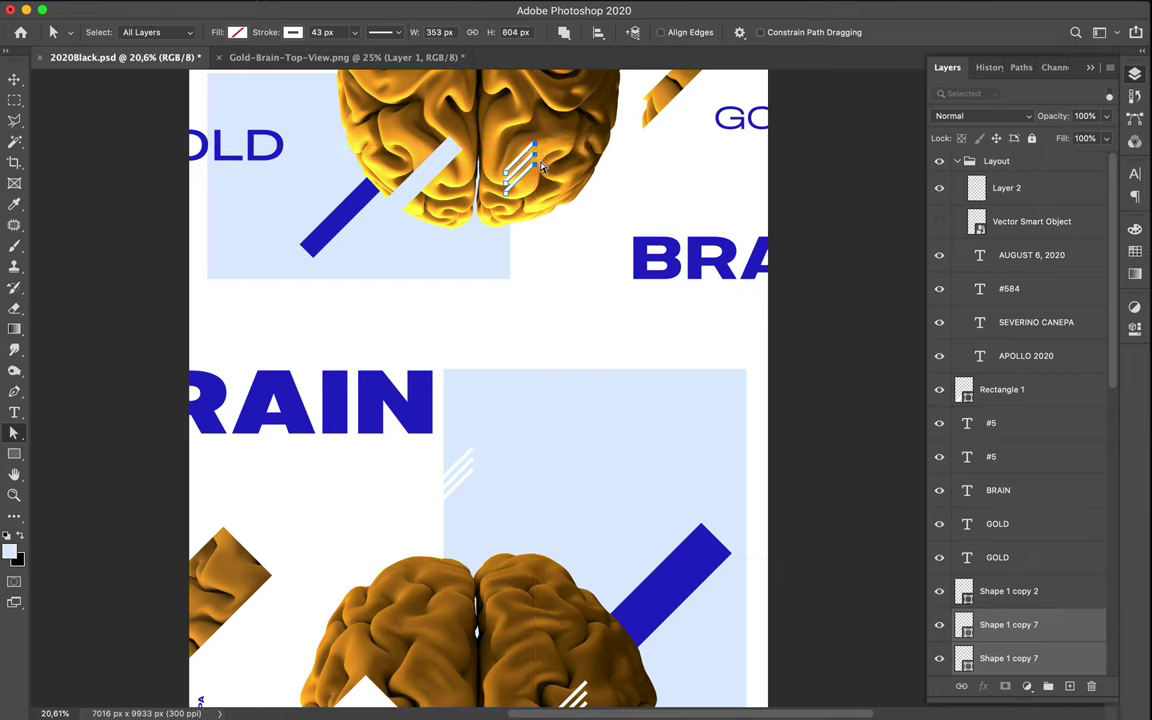
Reduce the stroke width of the three diagonal lines on the top brain and deselect them.
click(322, 33)
key(shift+Down)
click(725, 226)
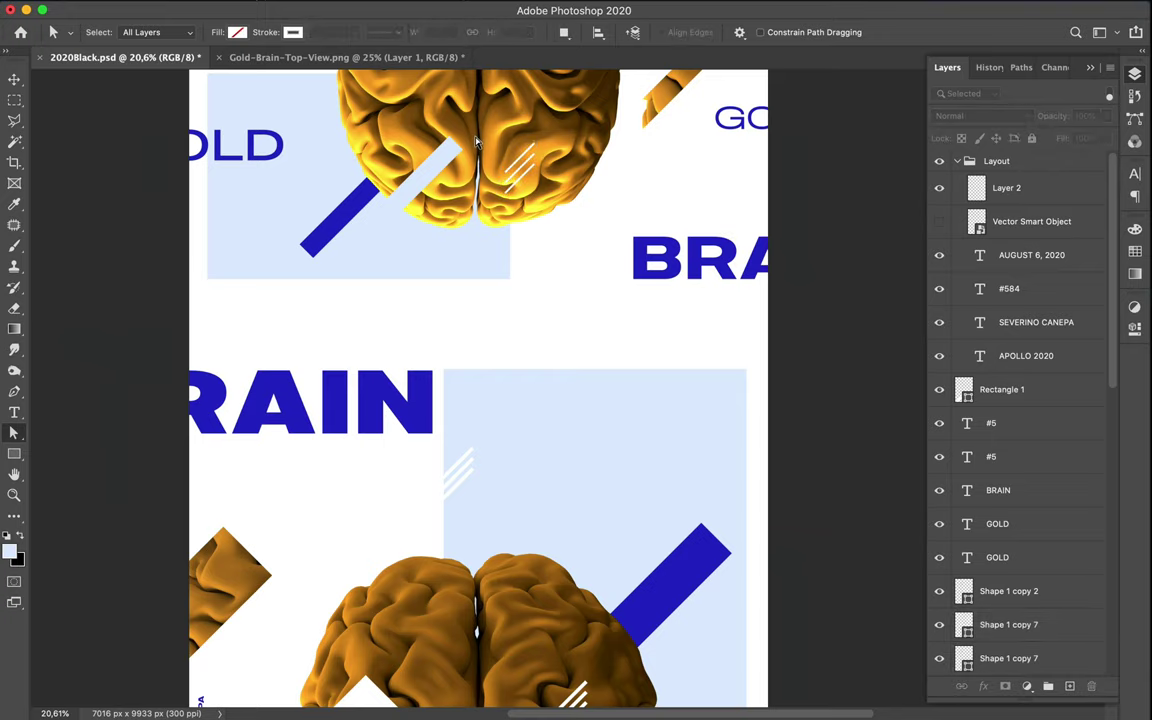
Move the lower two diagonal lines on the top brain up, closer to the uppermost line.
scroll(476, 143, up, 2)
scroll(476, 143, up, 2)
scroll(476, 141, up, 5)
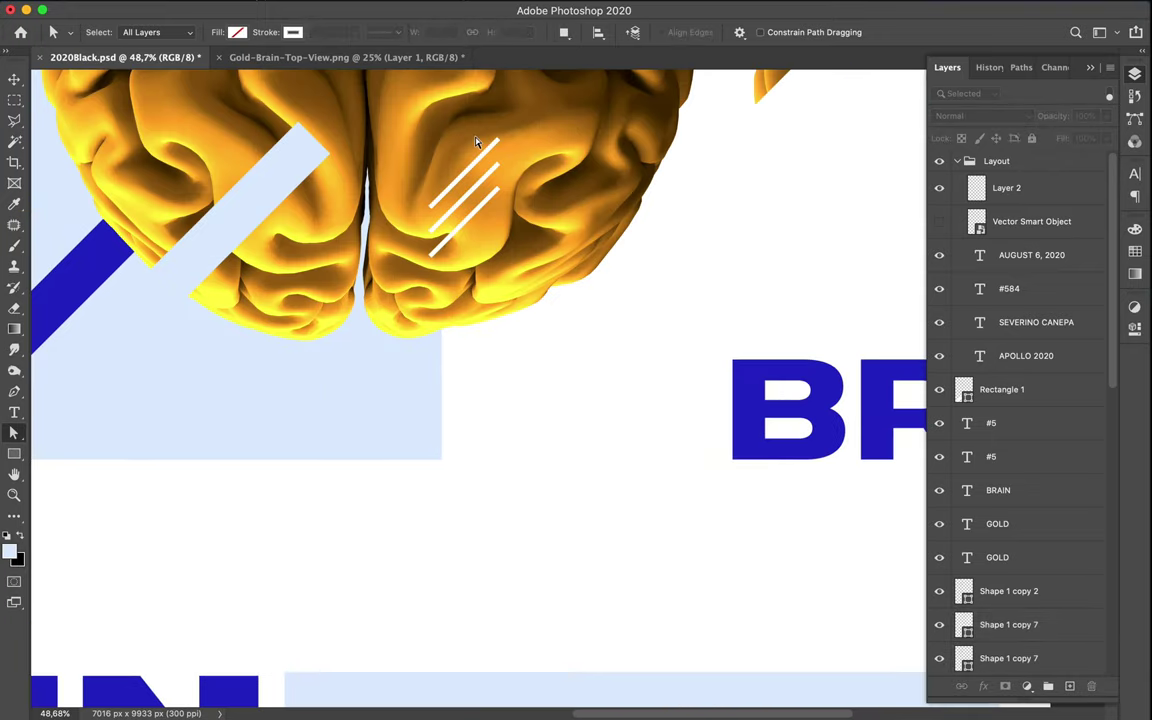
key(v)
super+click(478, 194)
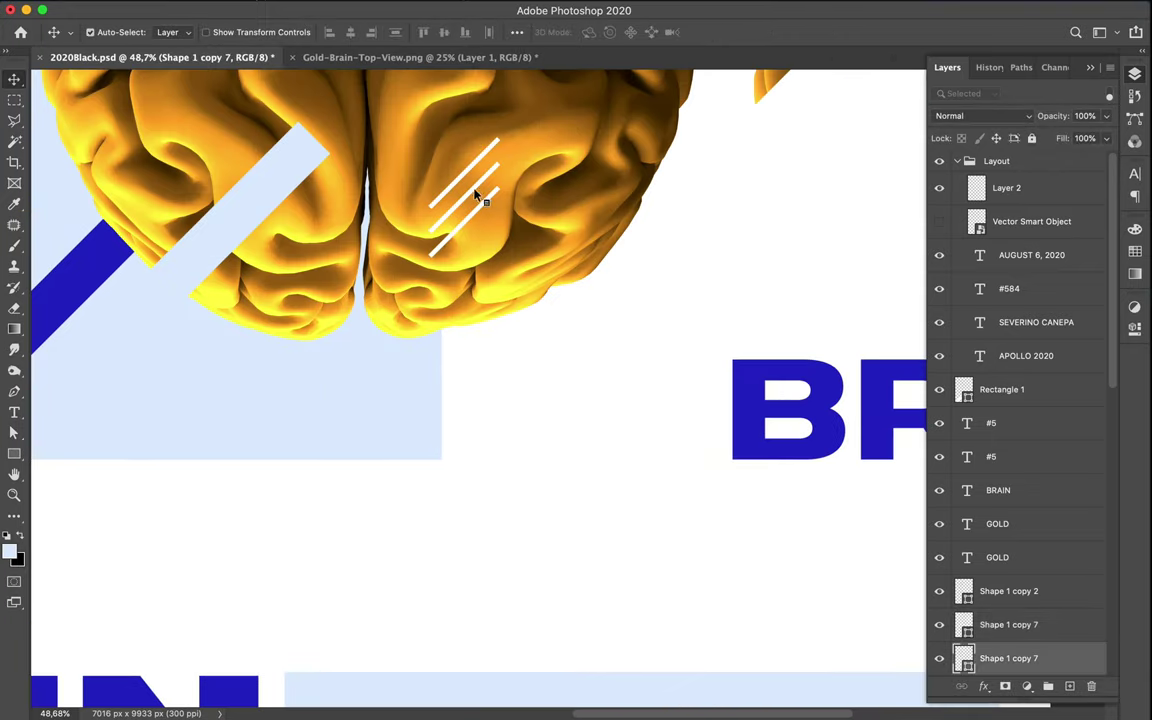
super+click(480, 210)
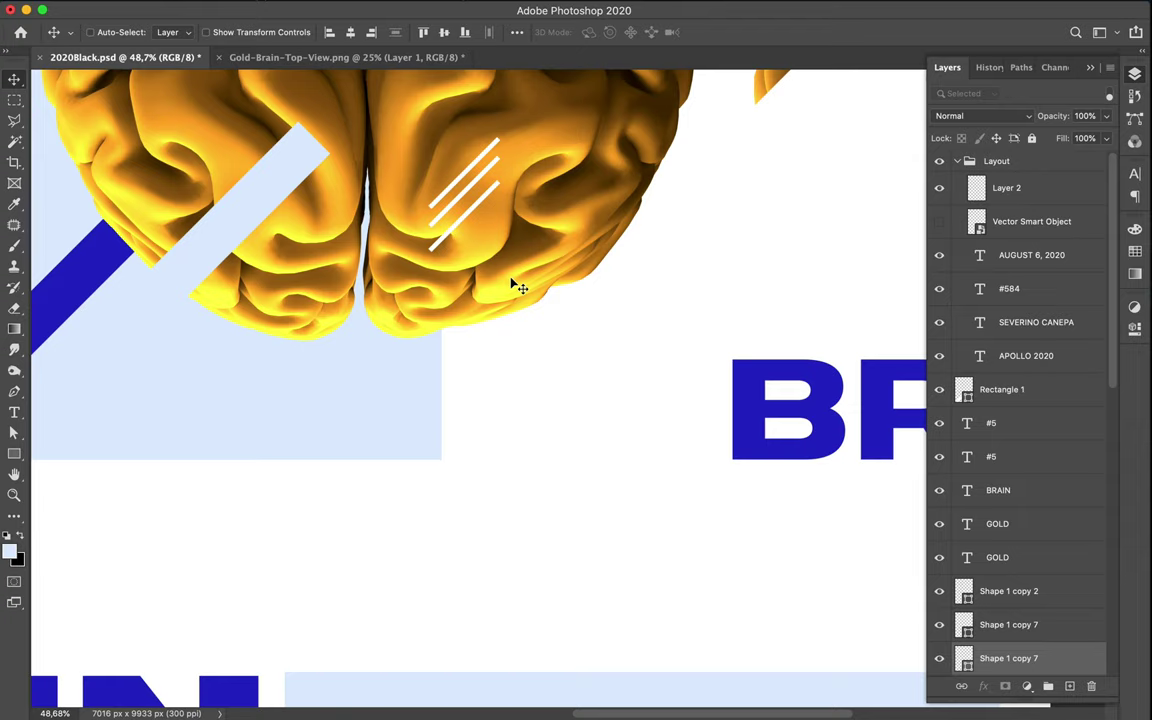
key(super)
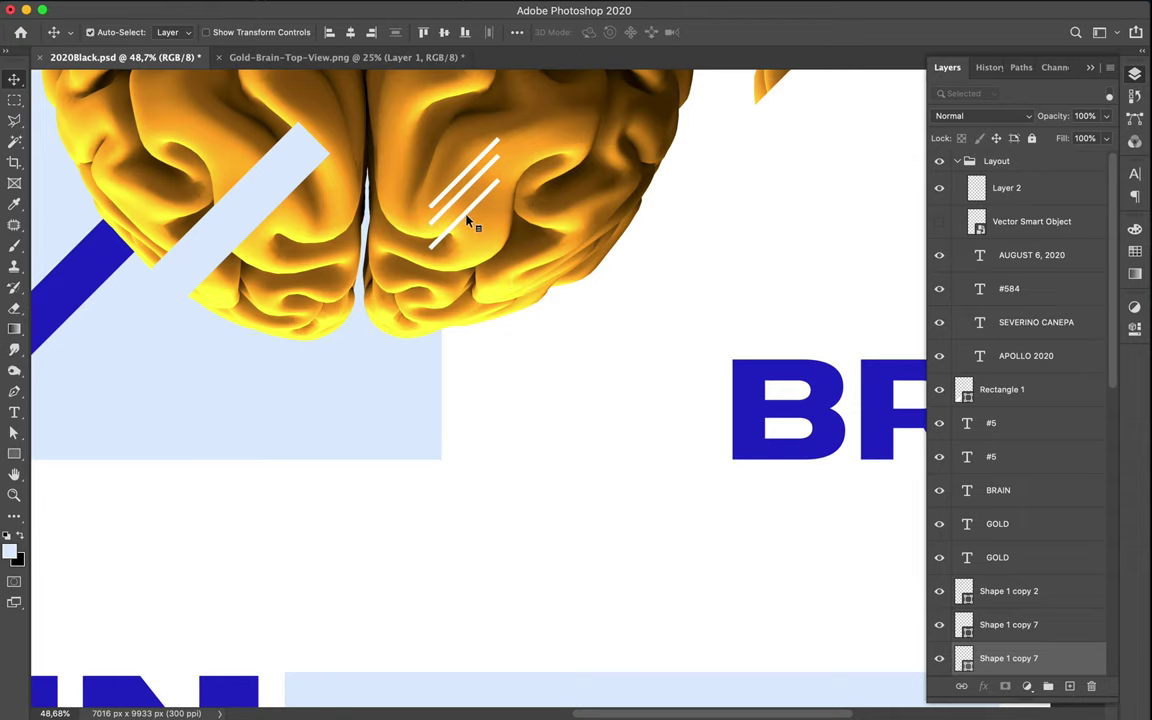
Nudge the lowest diagonal line on the top brain upward until the three lines are evenly spaced.
super+click(466, 222)
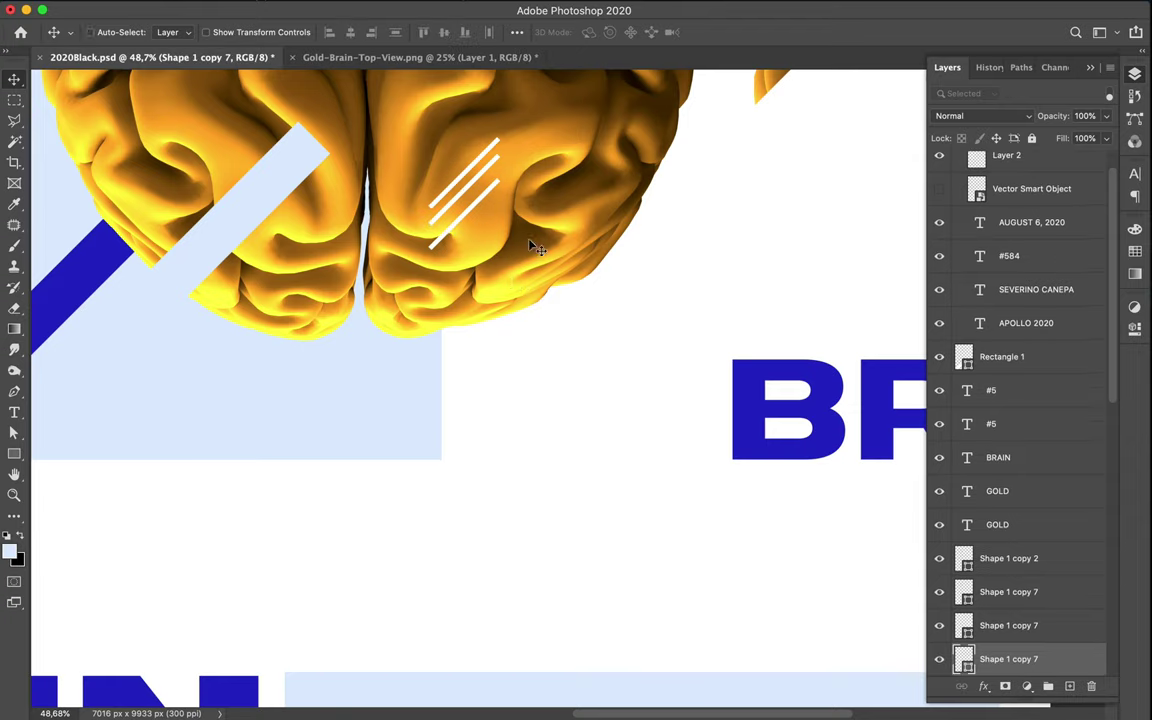
key(Up)
key(Up)
key(Up)
key(Up)
key(Up)
key(Up)
key(Up)
key(Up)
key(Up)
key(Up)
key(Up)
key(Up)
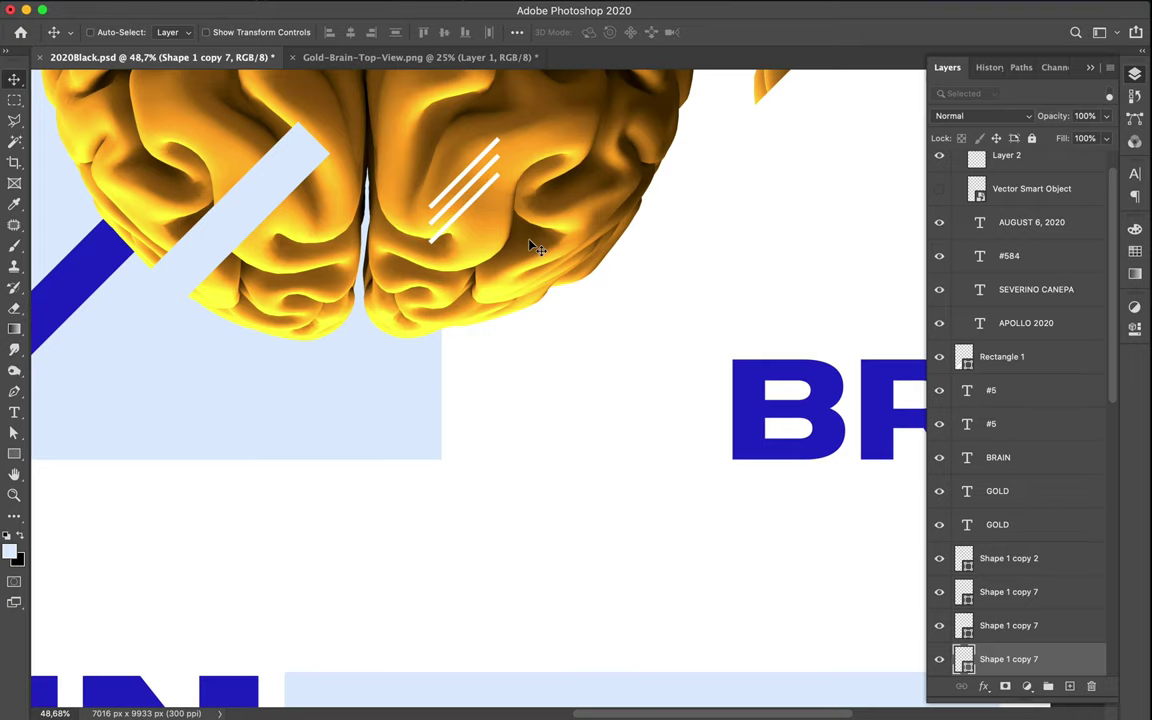
key(Up)
key(Up)
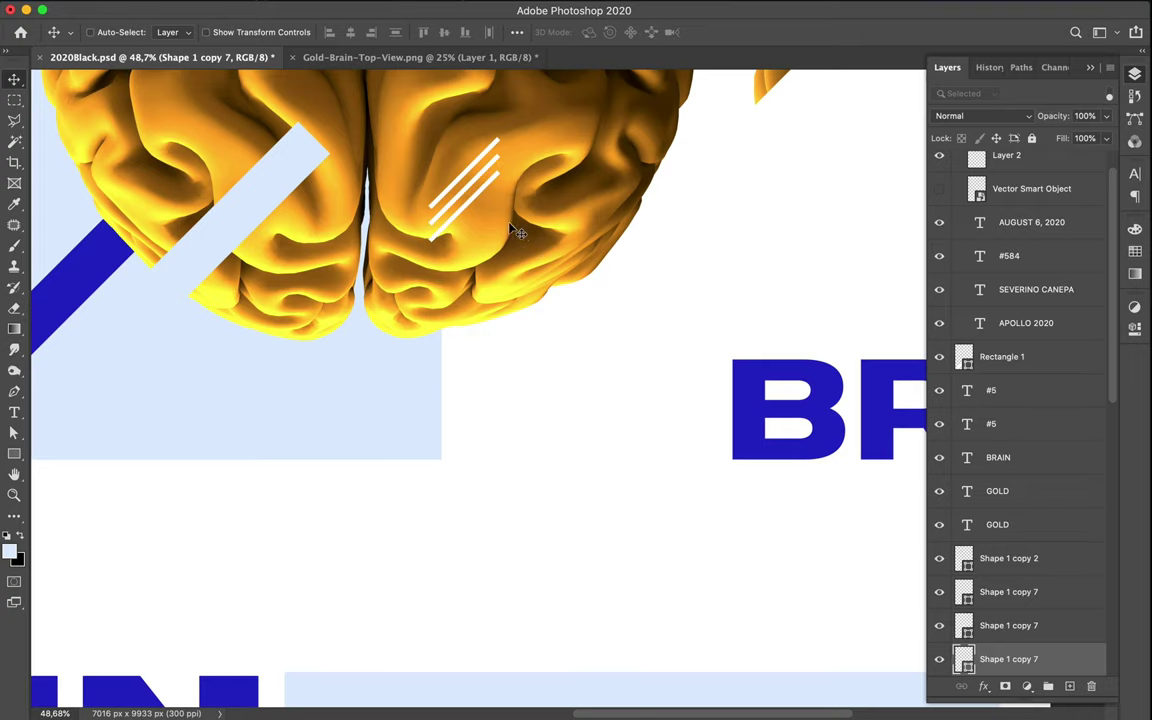
Duplicate the blue diagonal bar behind the bottom brain and place the copy directly below the original.
scroll(506, 231, down, 5)
scroll(506, 231, down, 5)
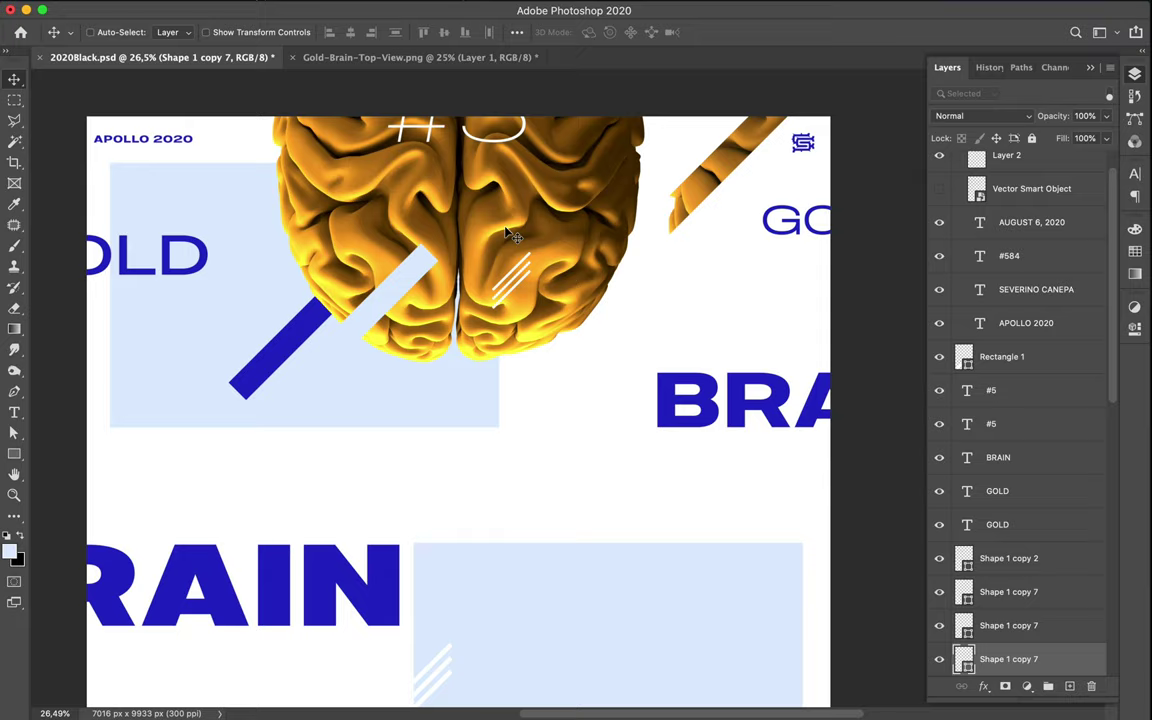
scroll(510, 235, down, 5)
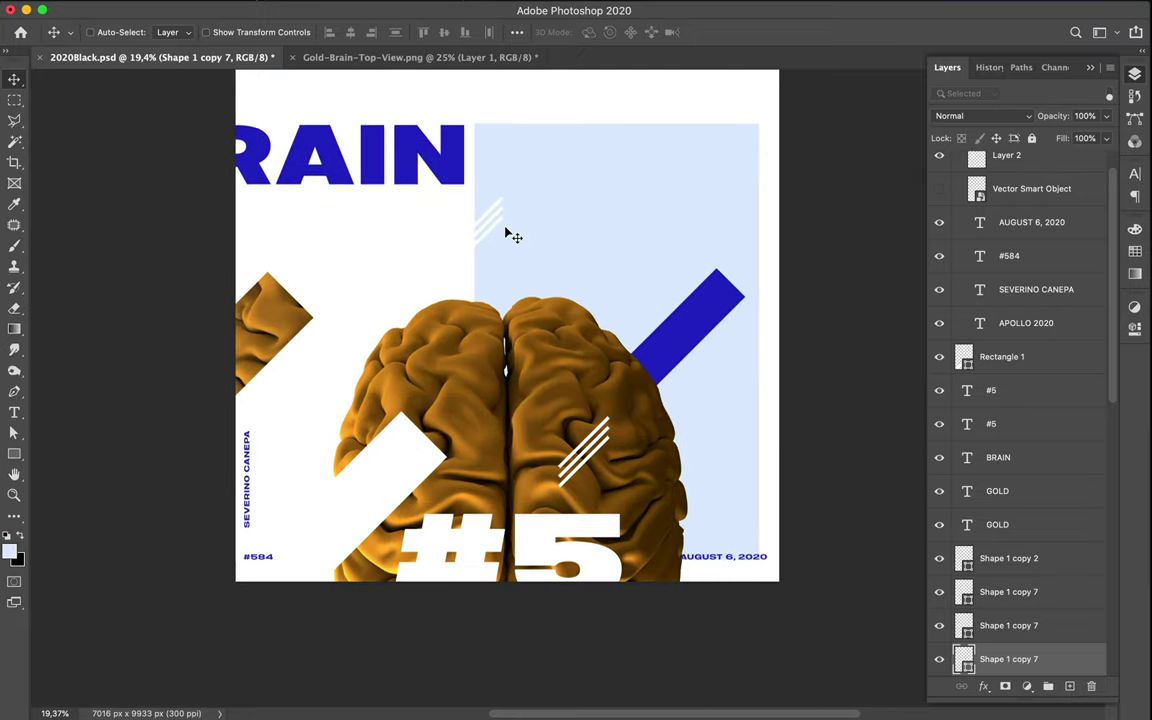
scroll(510, 235, up, 6)
scroll(509, 234, down, 1)
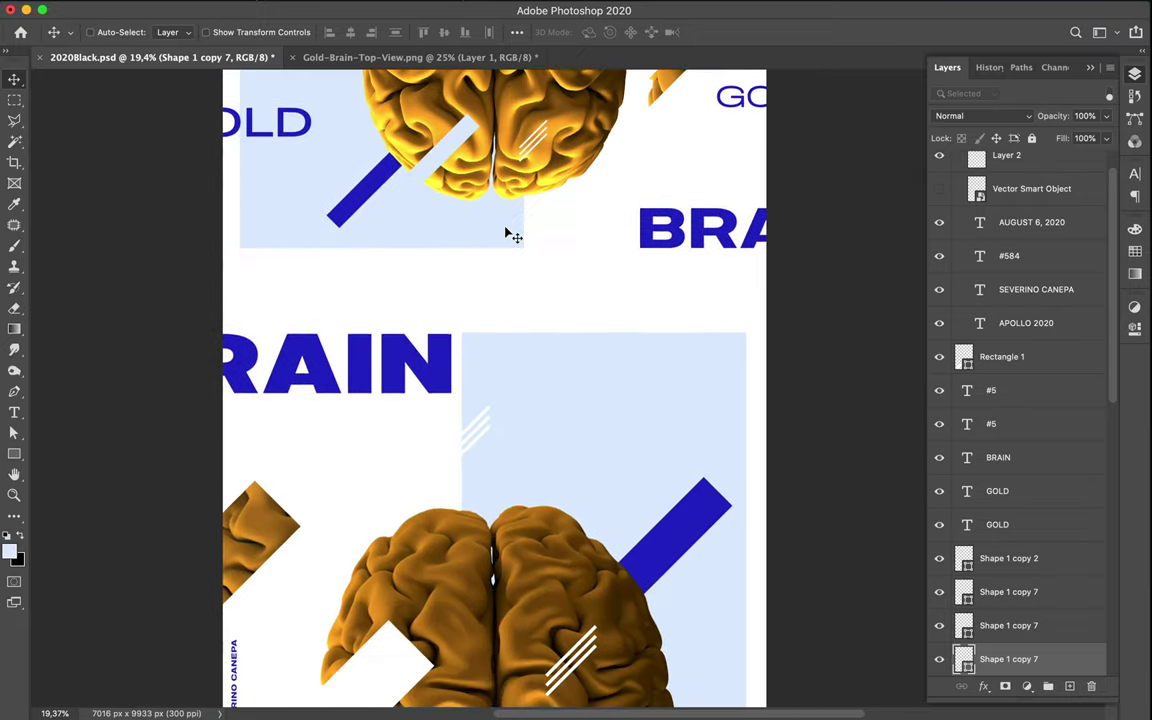
scroll(537, 213, down, 3)
scroll(541, 213, down, 1)
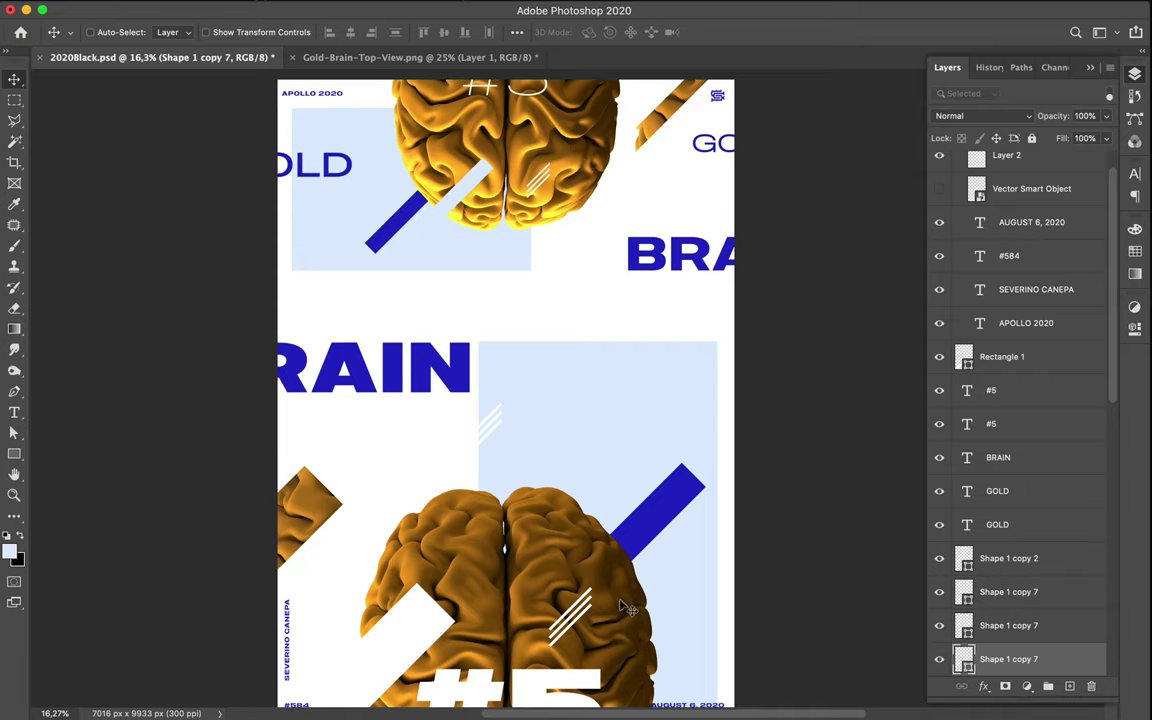
super+click(670, 515)
drag(670, 515, 676, 582)
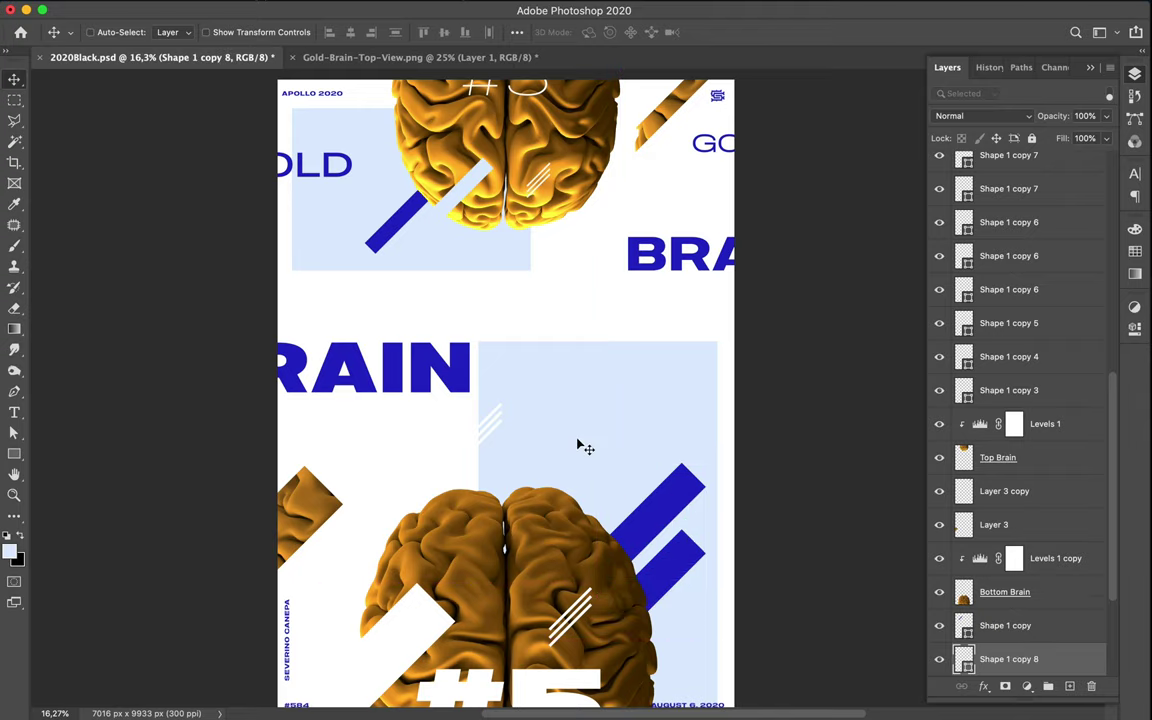
scroll(580, 445, down, 1)
scroll(580, 445, down, 1)
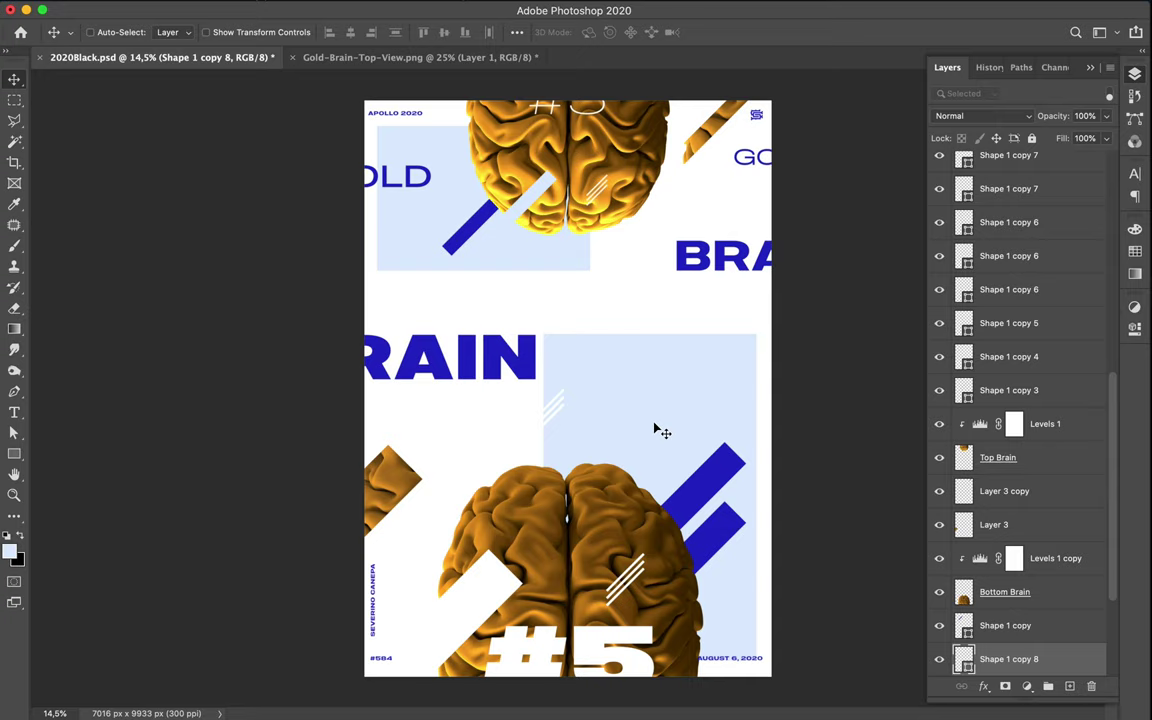
click(832, 10)
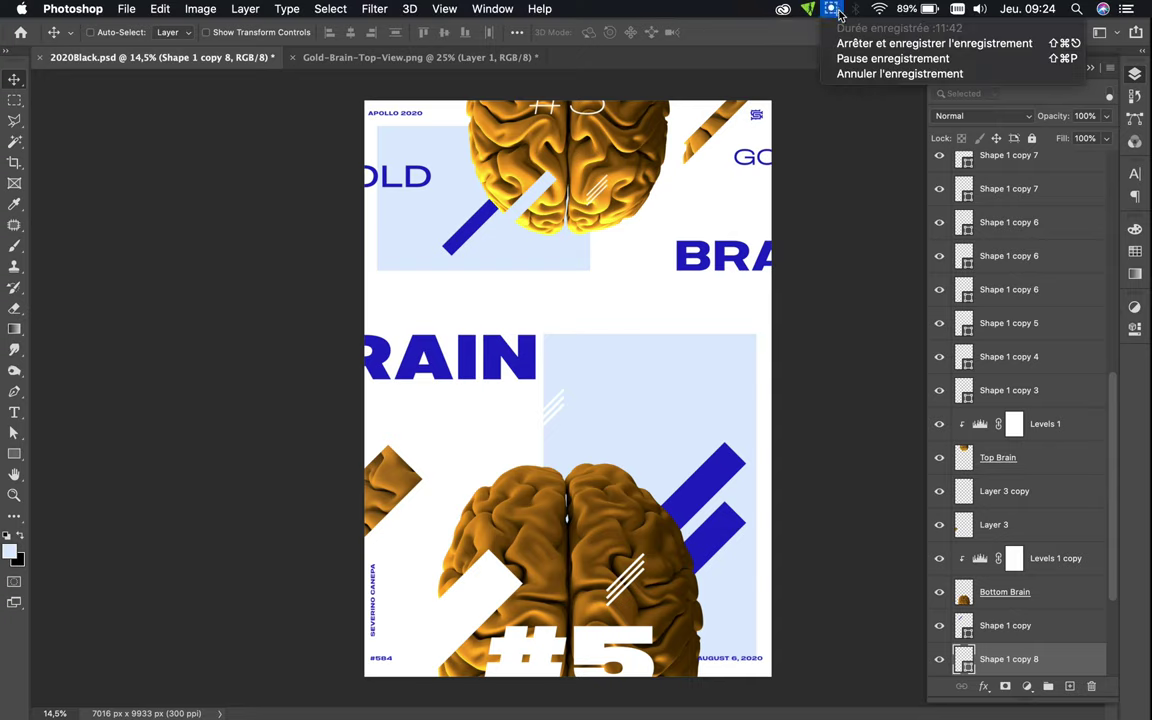
click(843, 44)
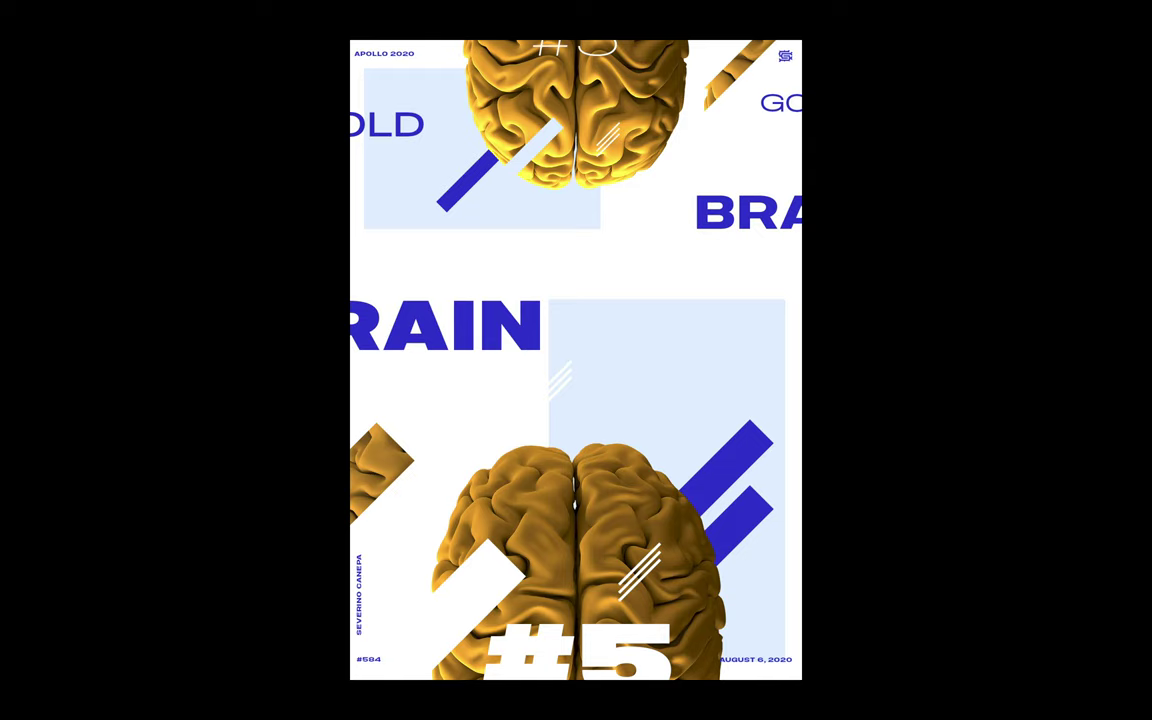